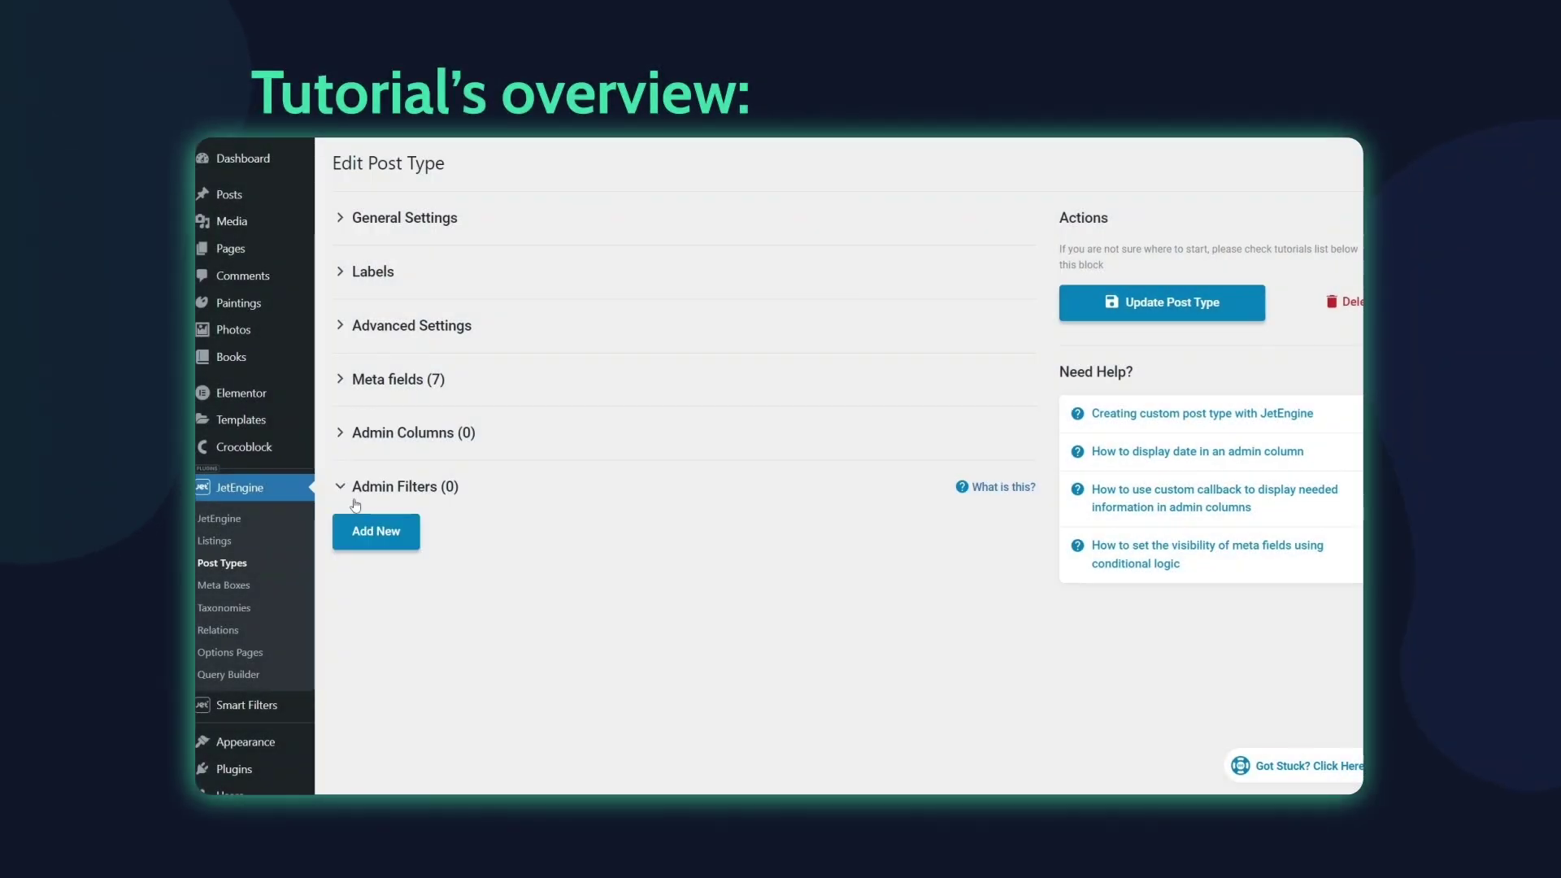
Step: Start a new filter named 'Book categories'
{"action": "left_click", "coordinate": [362, 530]}
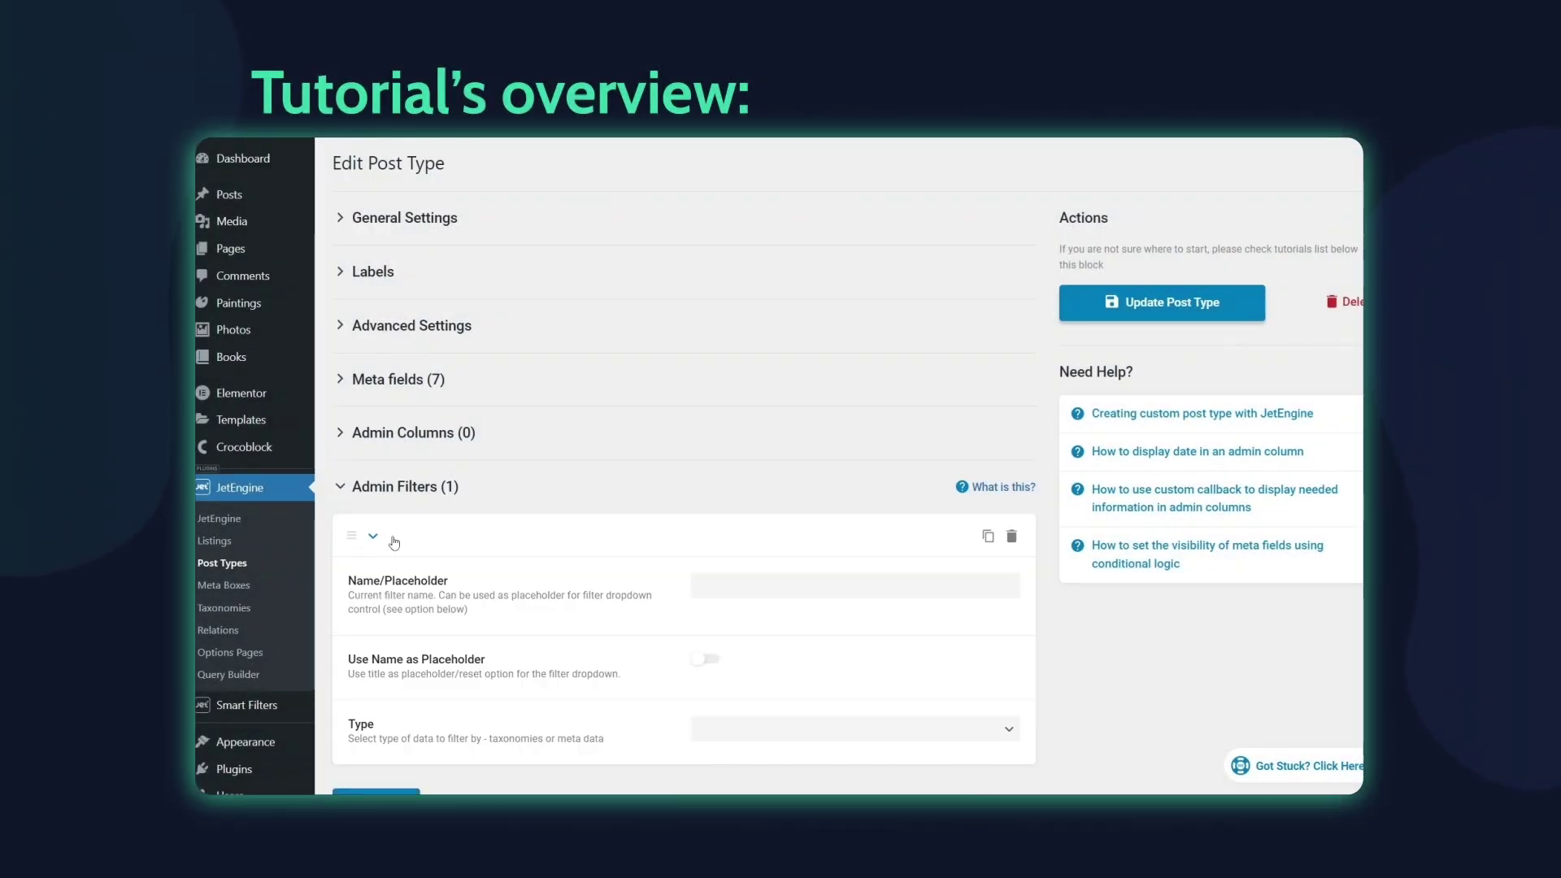
{"action": "left_click", "coordinate": [712, 587]}
{"action": "type", "text": "Book categories"}
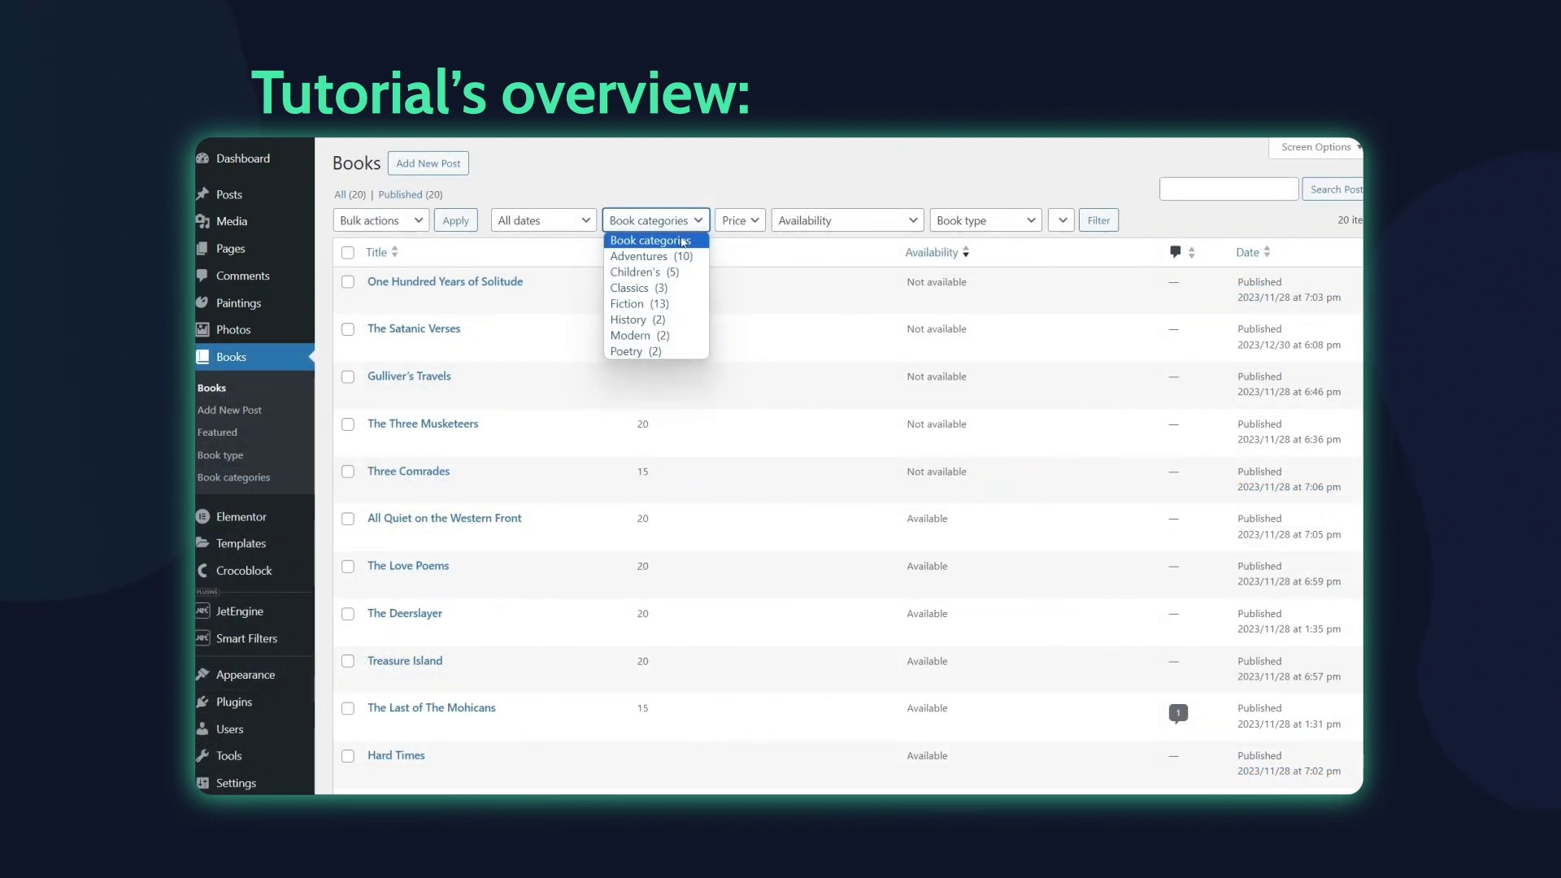
{"action": "left_click", "coordinate": [727, 219]}
Step: Filter the list to Available E-books sorted by price and apply the filters
{"action": "left_click", "coordinate": [846, 220]}
{"action": "left_click", "coordinate": [648, 252]}
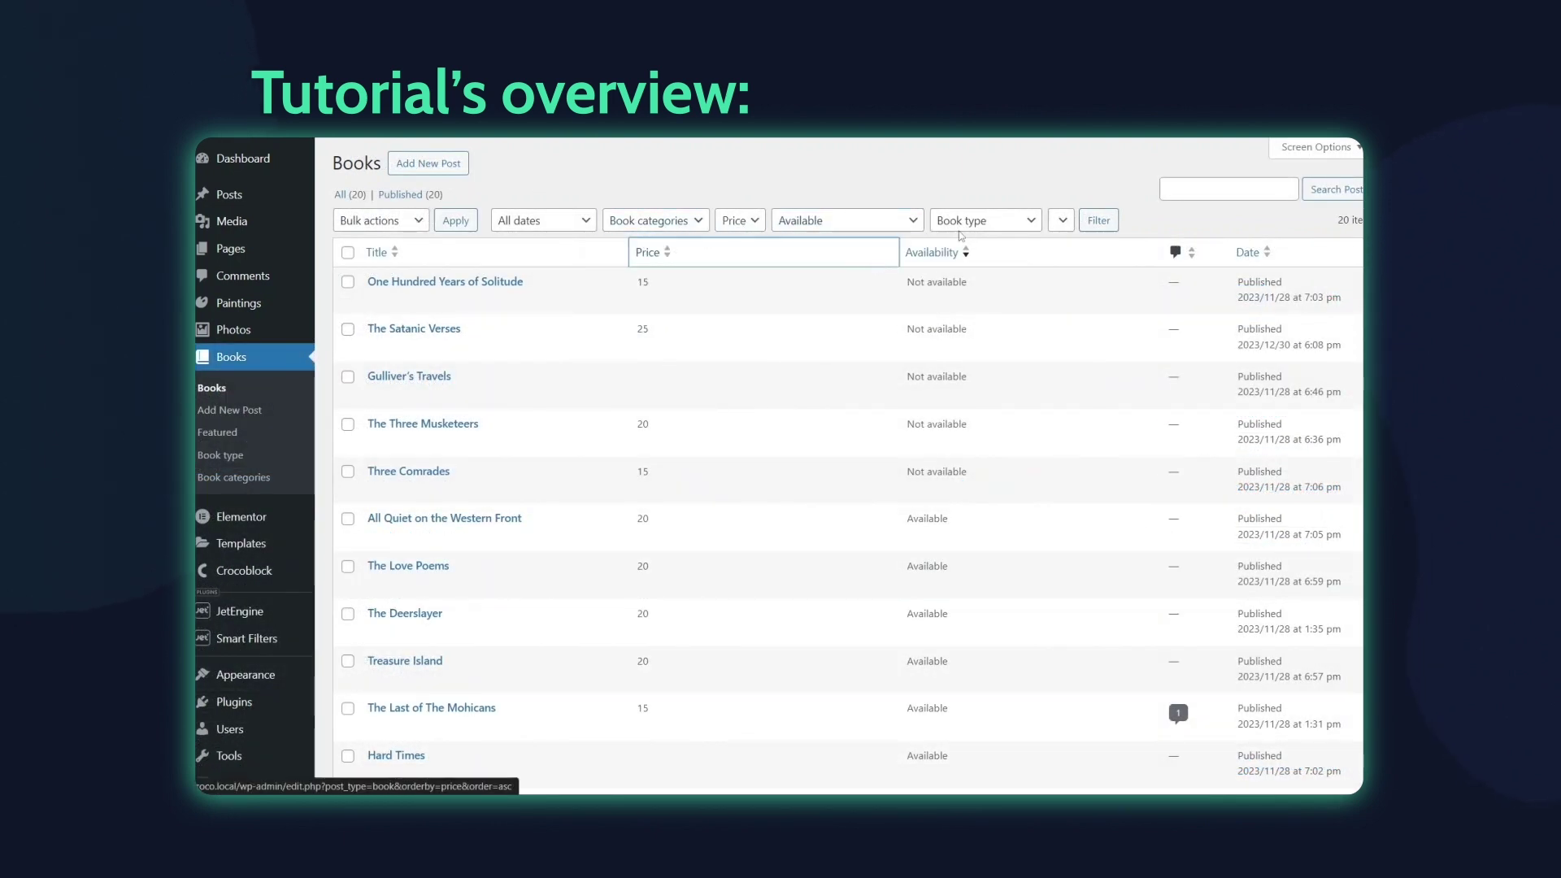
{"action": "left_click", "coordinate": [984, 220]}
{"action": "left_click", "coordinate": [982, 272]}
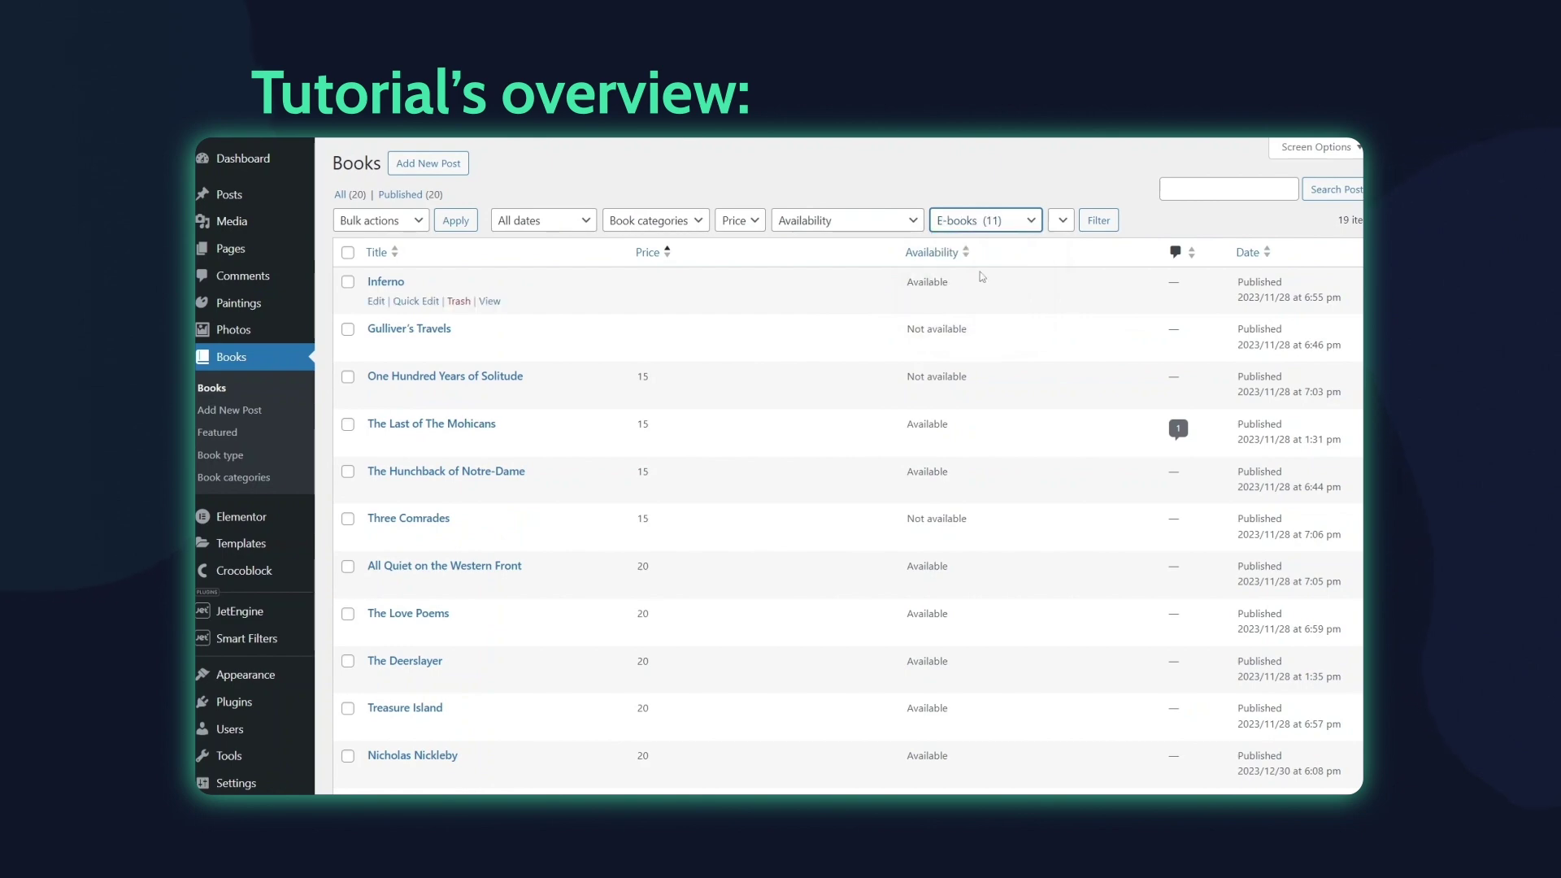
{"action": "left_click", "coordinate": [1091, 225]}
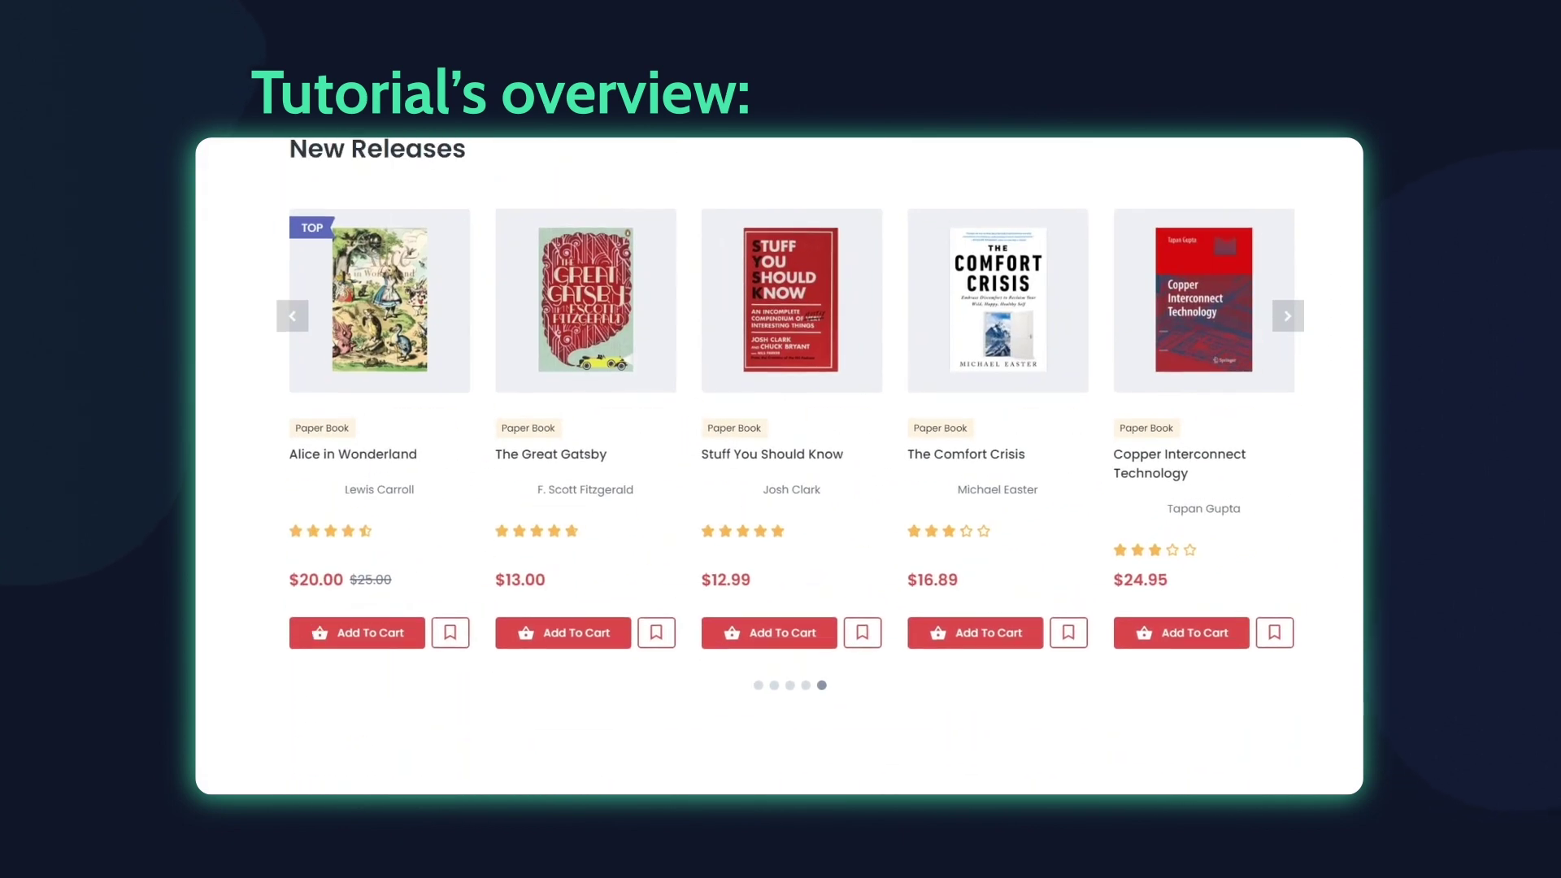
Step: Open the Paper books listing page
{"action": "scroll", "coordinate": [790, 446], "scroll_direction": "up", "scroll_amount": 8}
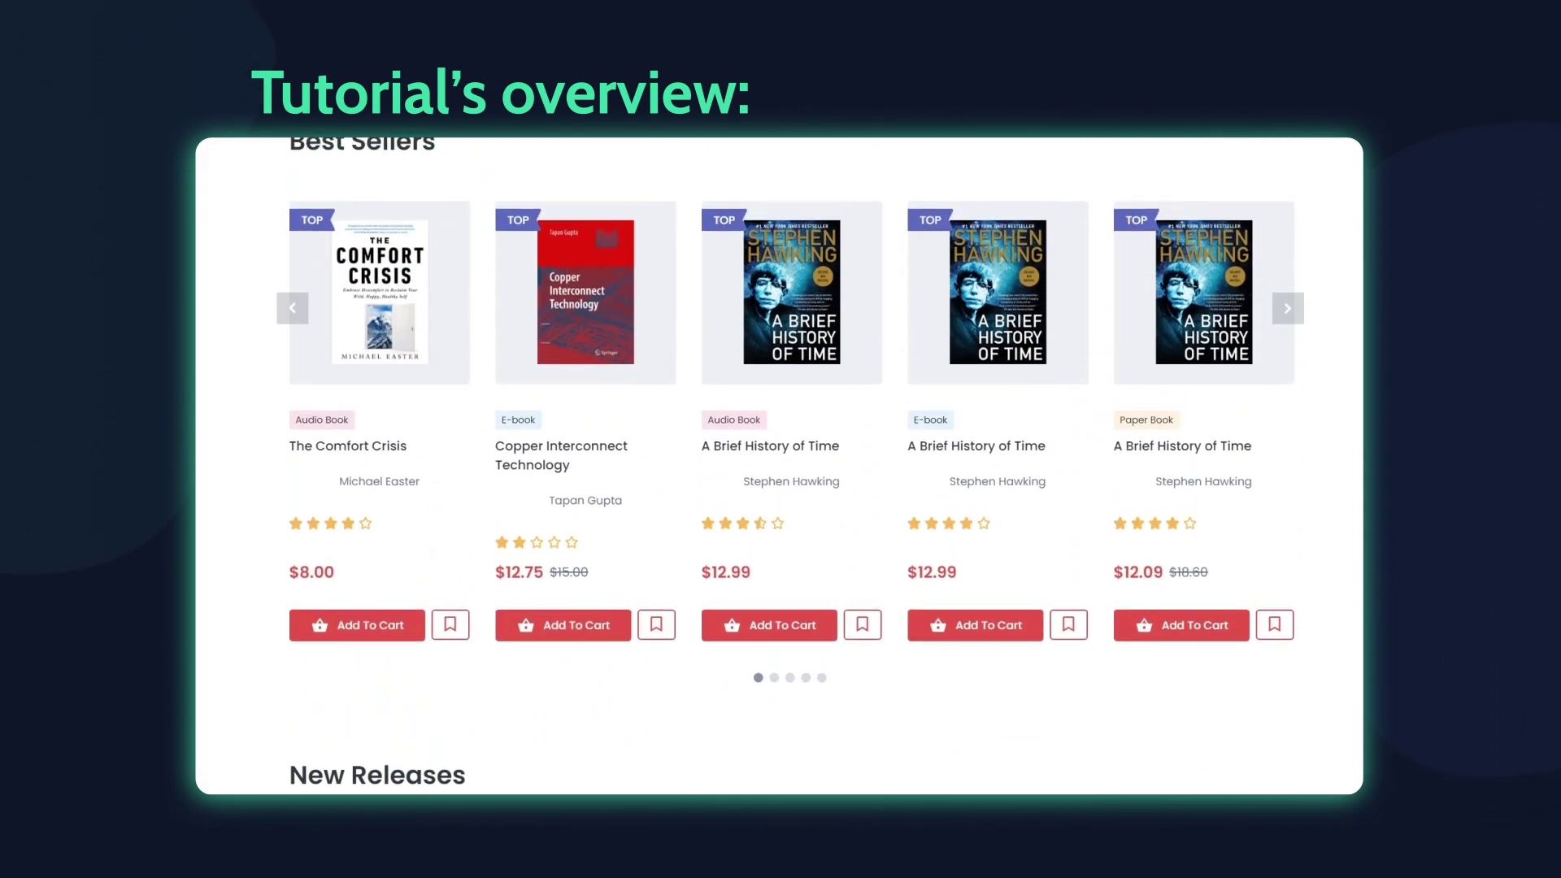
{"action": "scroll", "coordinate": [790, 465], "scroll_direction": "up", "scroll_amount": 5}
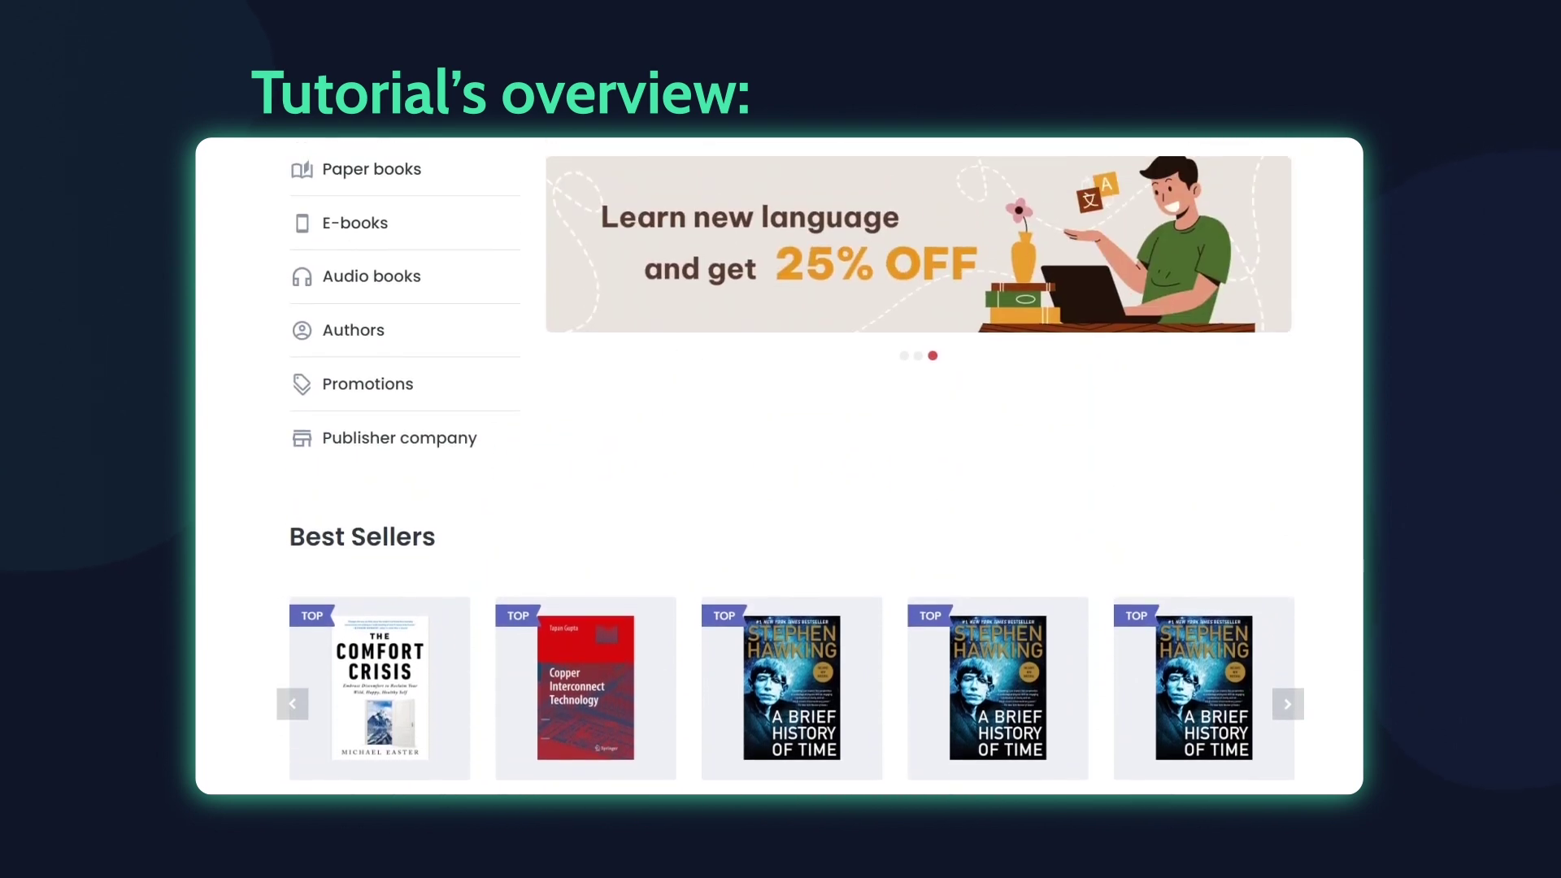
{"action": "scroll", "coordinate": [488, 407], "scroll_direction": "up", "scroll_amount": 3}
{"action": "left_click", "coordinate": [357, 315]}
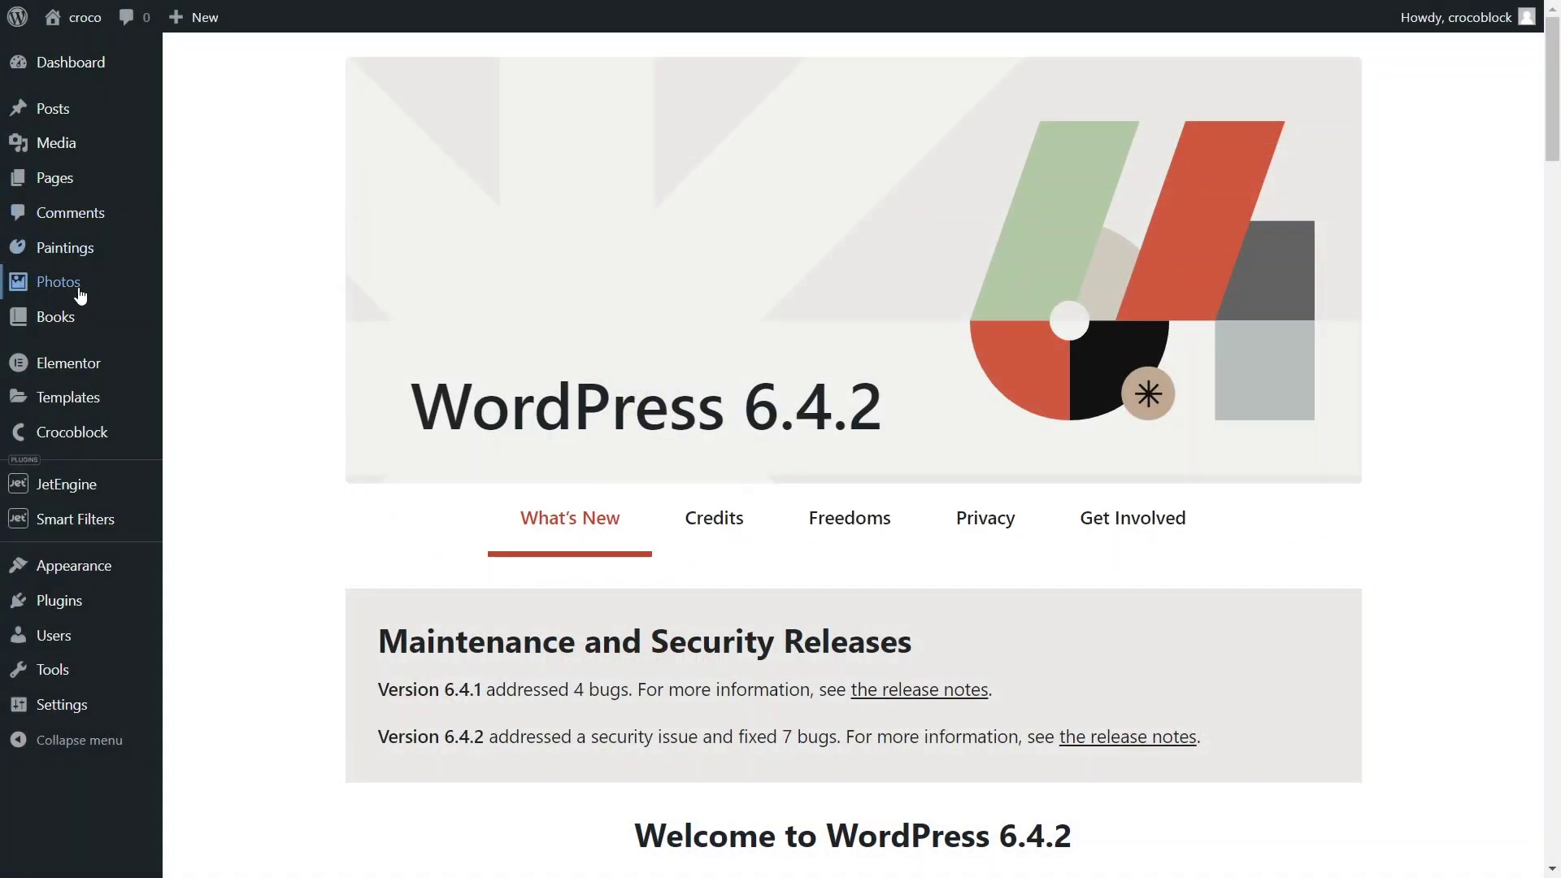
Step: Open the all-books list and look at the first publish date and the All dates options
{"action": "mouse_move", "coordinate": [65, 334]}
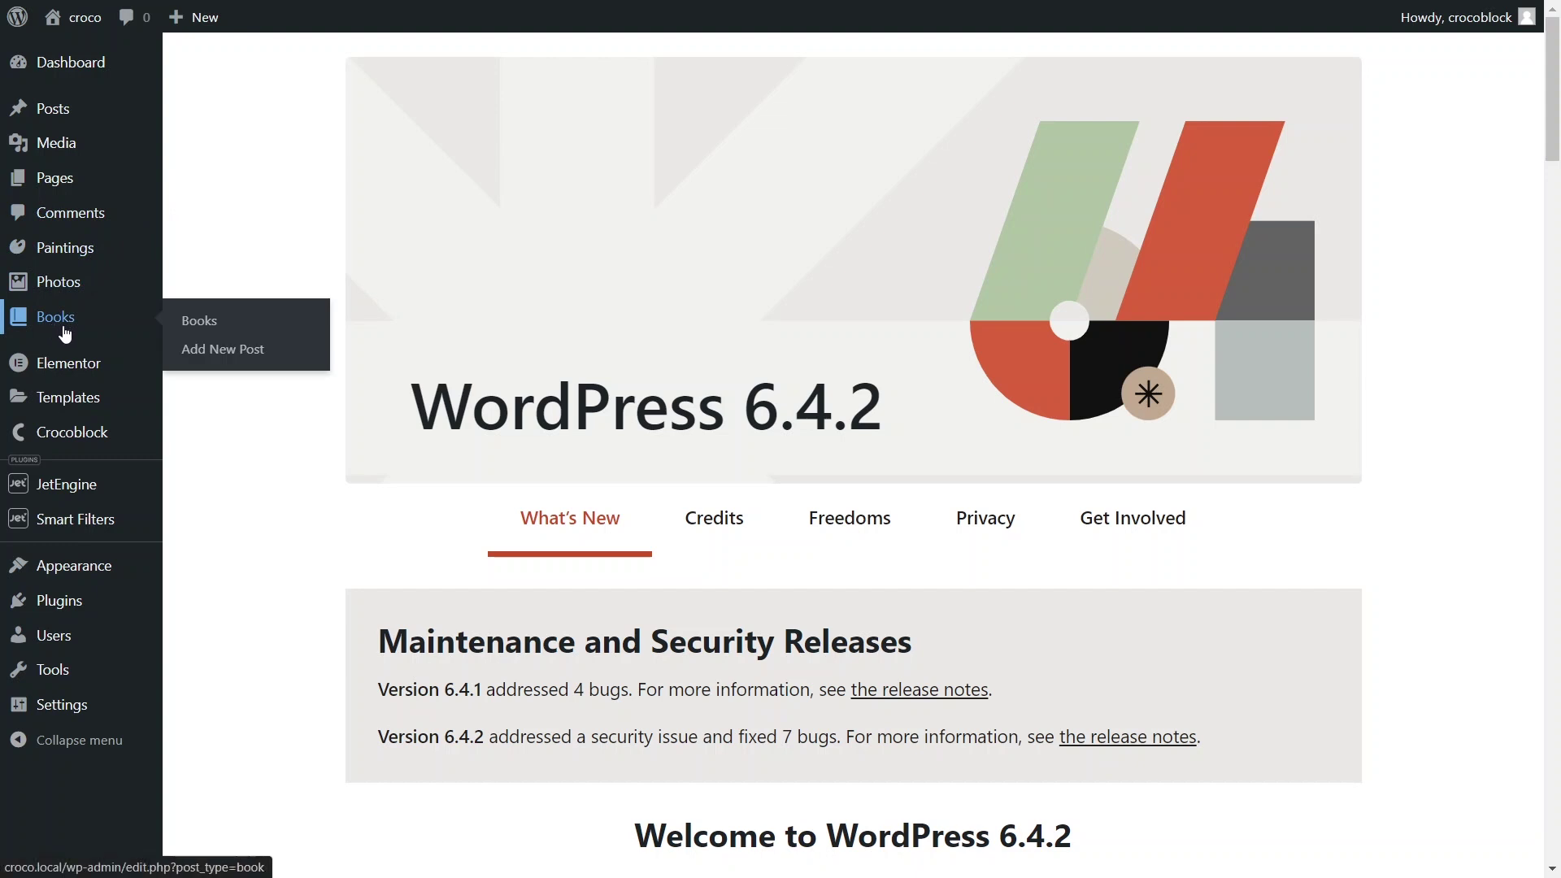
{"action": "left_click", "coordinate": [200, 322]}
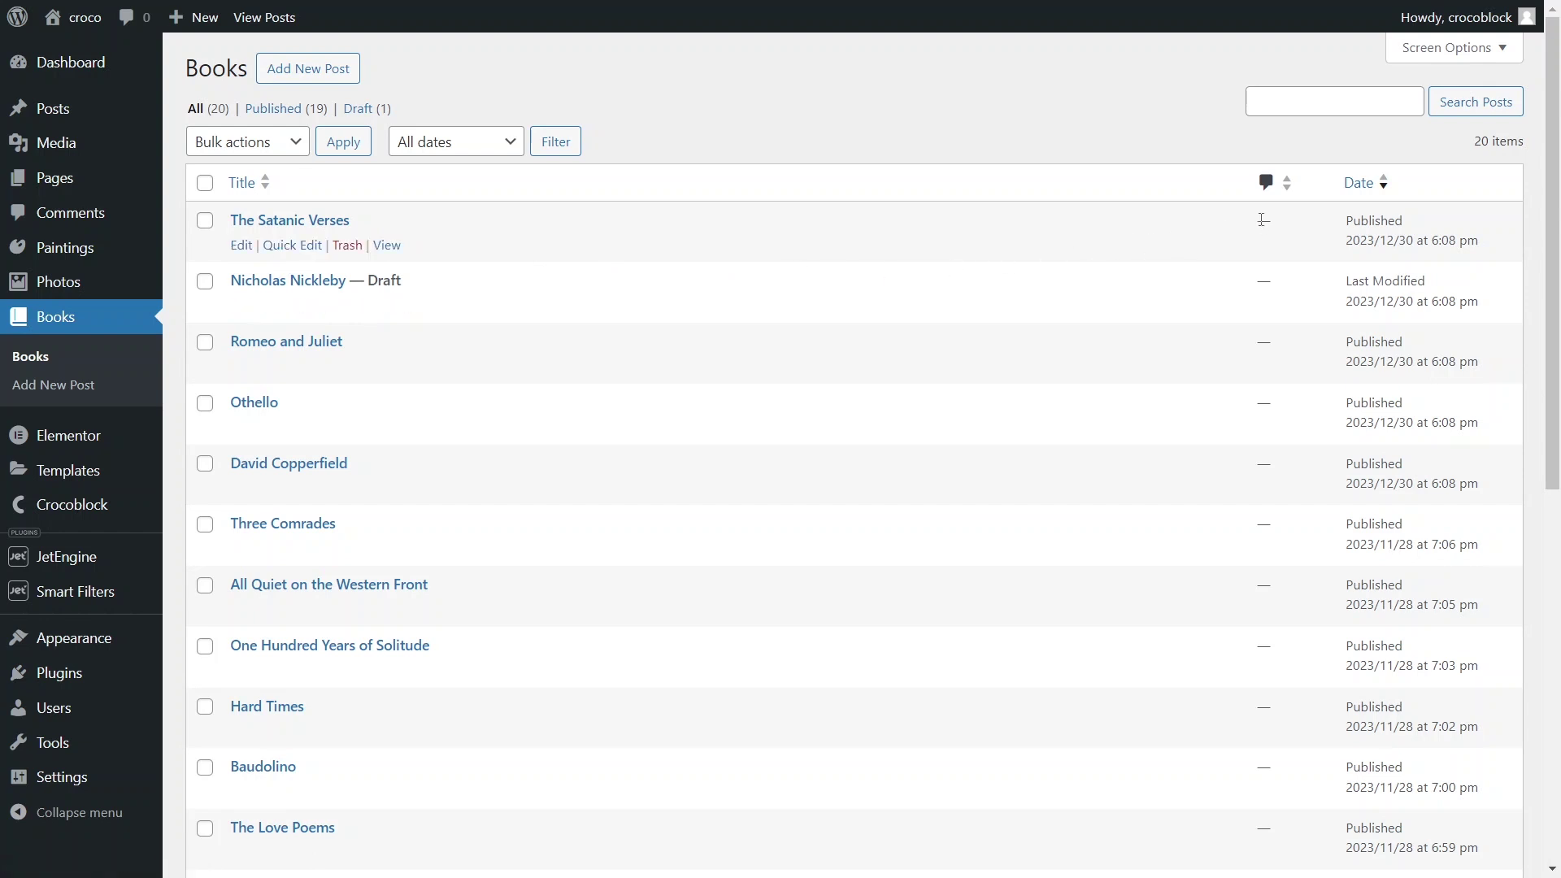
{"action": "left_click_drag", "start_coordinate": [1352, 215], "coordinate": [1487, 250]}
{"action": "left_click", "coordinate": [1473, 242]}
{"action": "left_click", "coordinate": [509, 153]}
{"action": "left_click", "coordinate": [508, 153]}
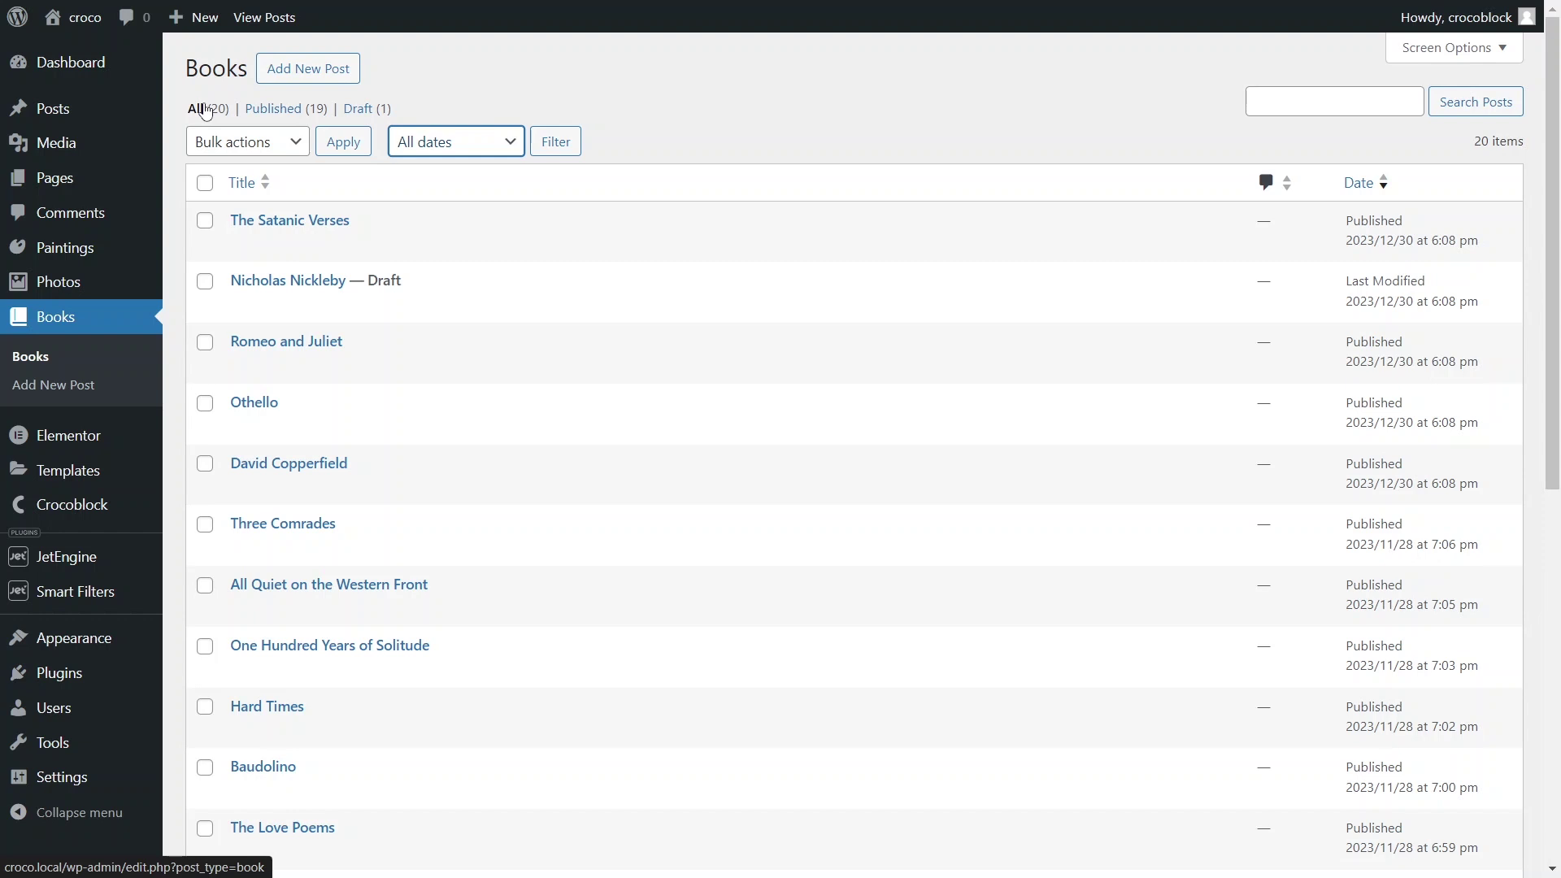
Step: Edit the Books post type in JetEngine with General Settings and Meta fields collapsed
{"action": "mouse_move", "coordinate": [52, 571]}
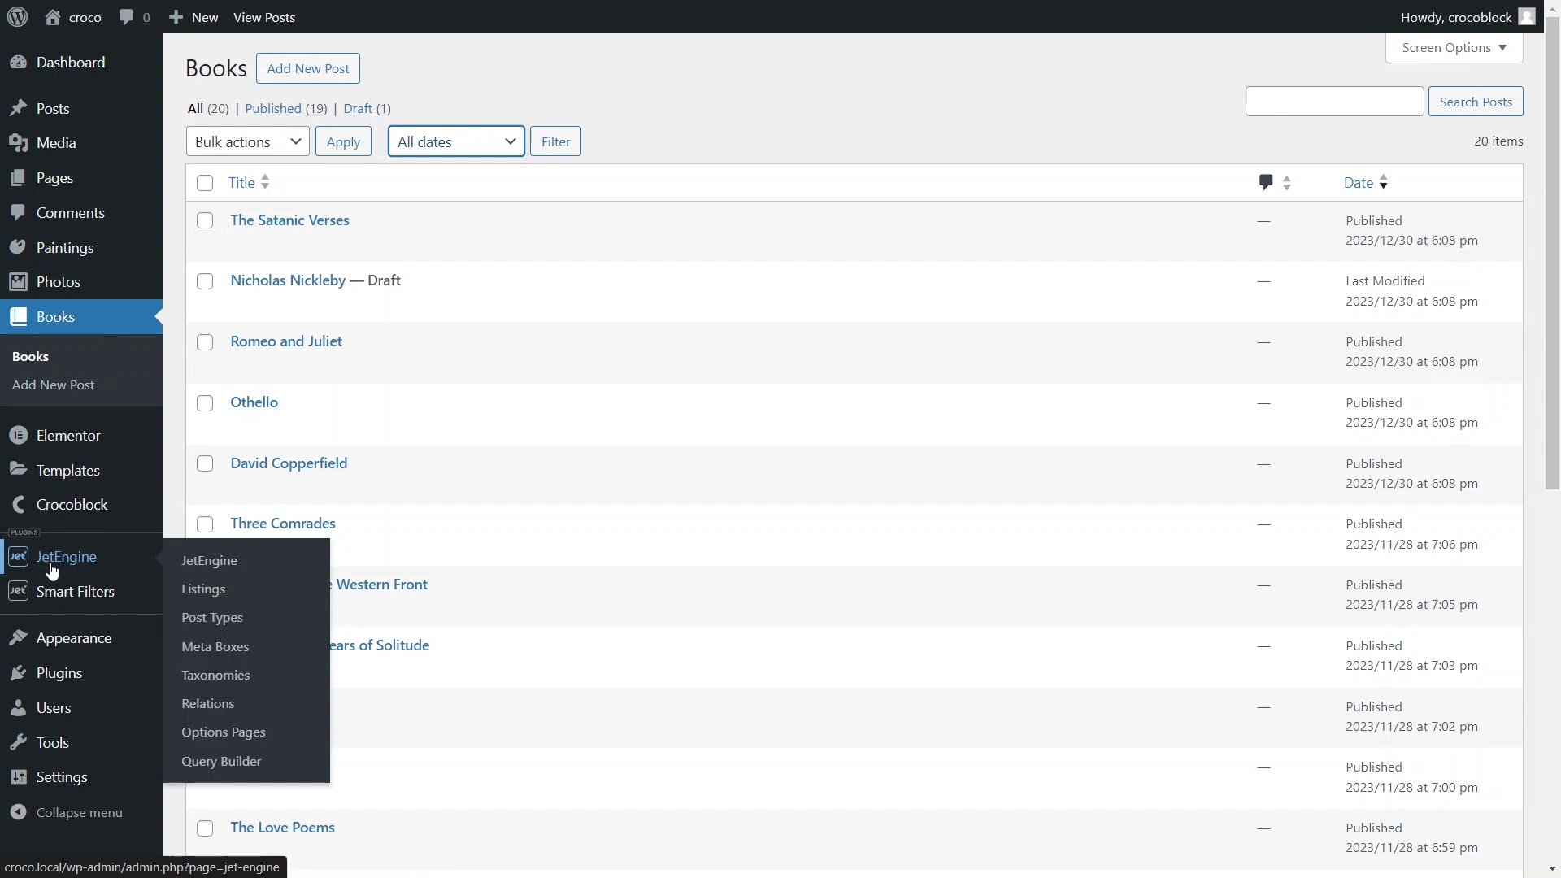
{"action": "left_click", "coordinate": [224, 622]}
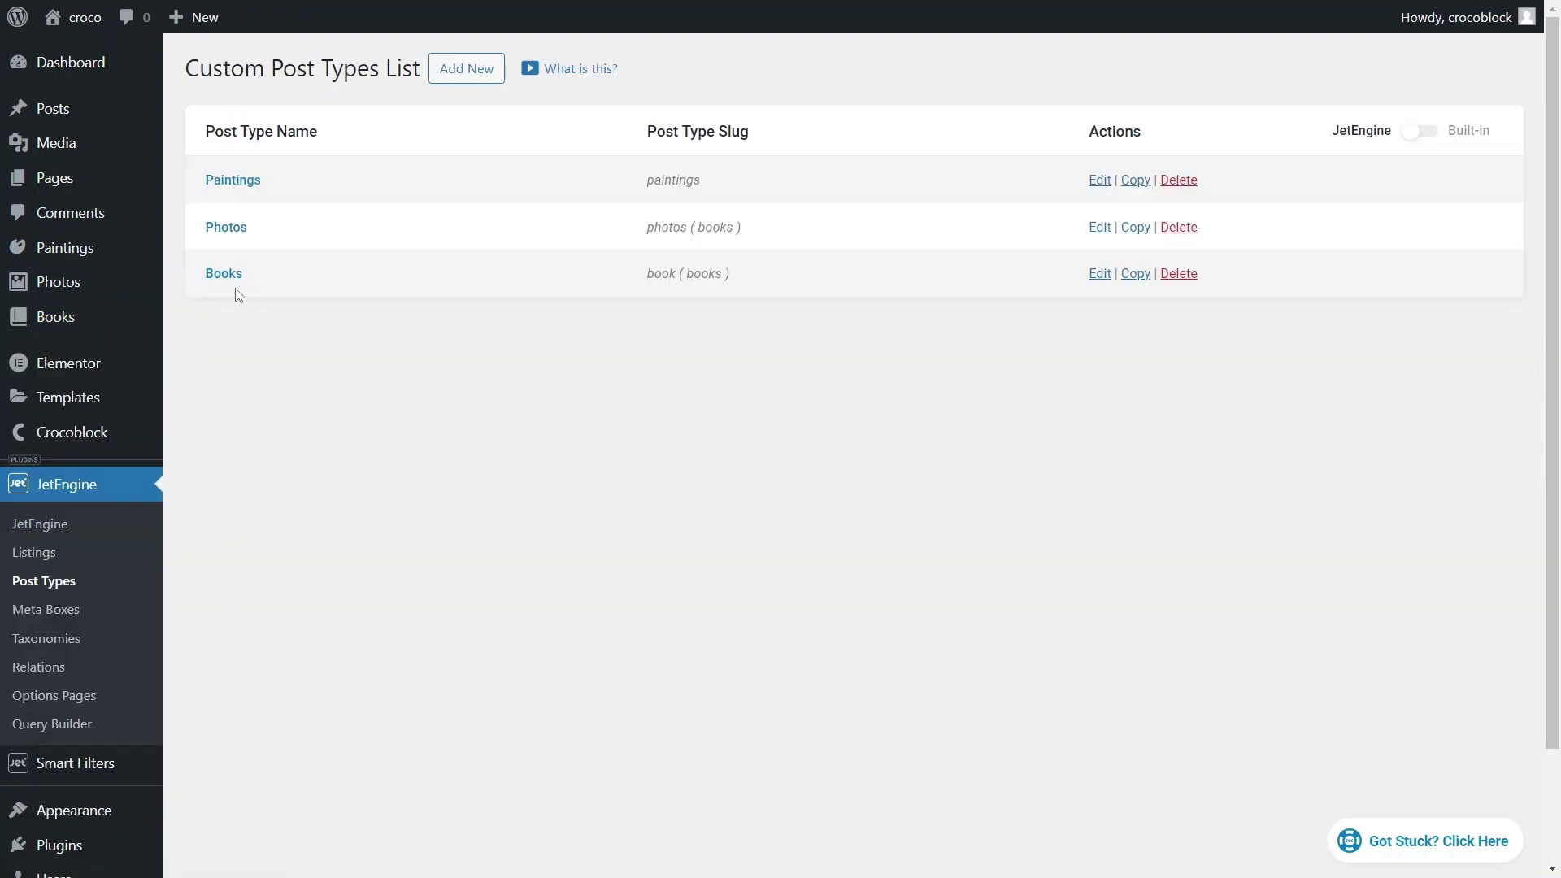
{"action": "left_click", "coordinate": [233, 278]}
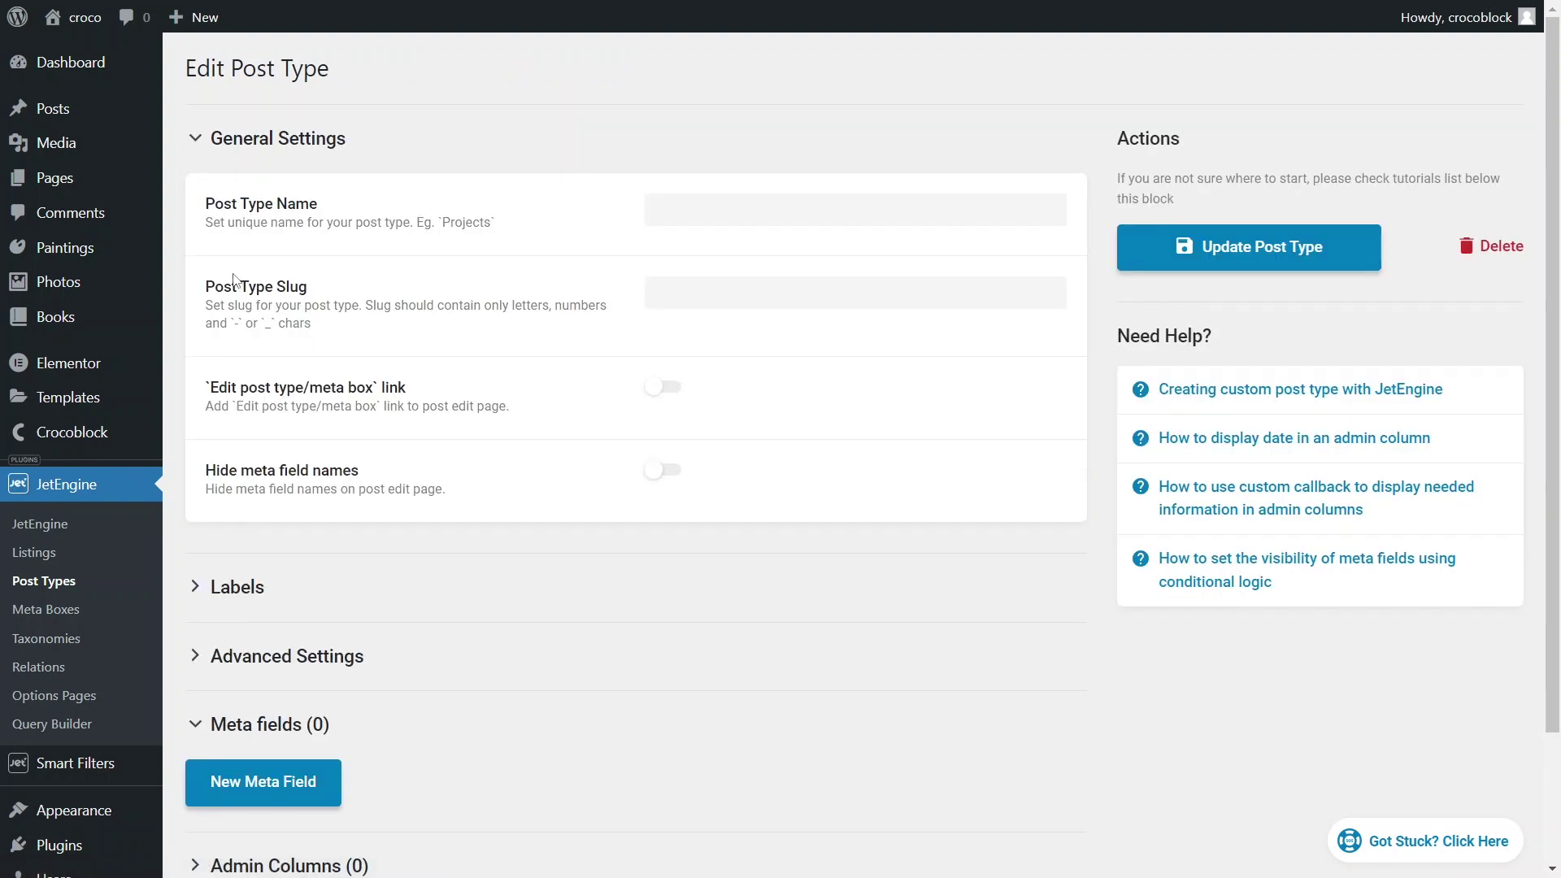
{"action": "left_click", "coordinate": [196, 143]}
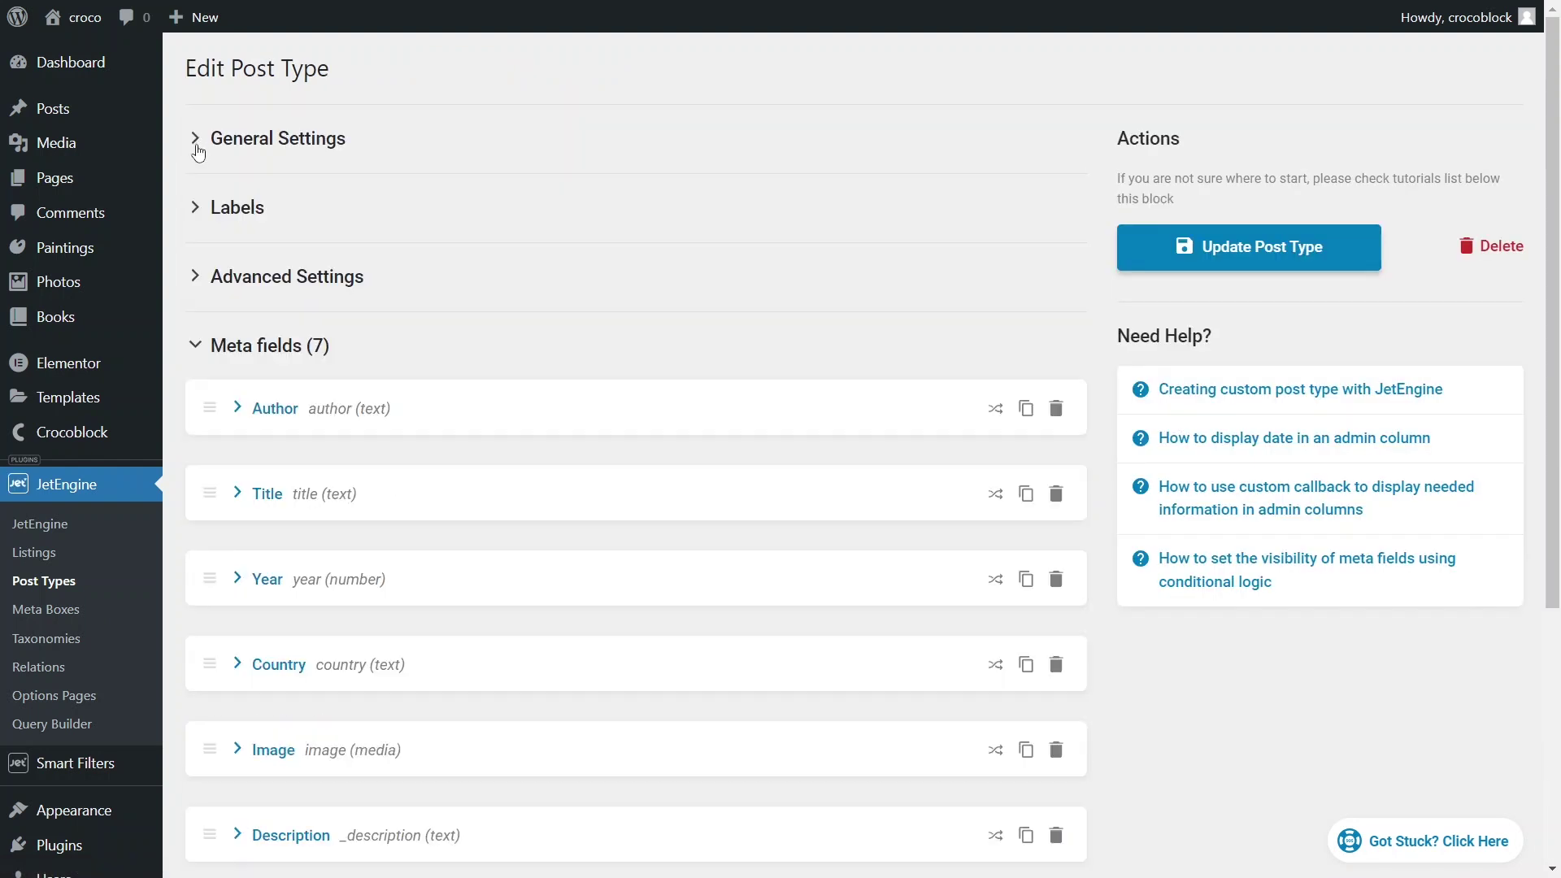
{"action": "left_click", "coordinate": [197, 341]}
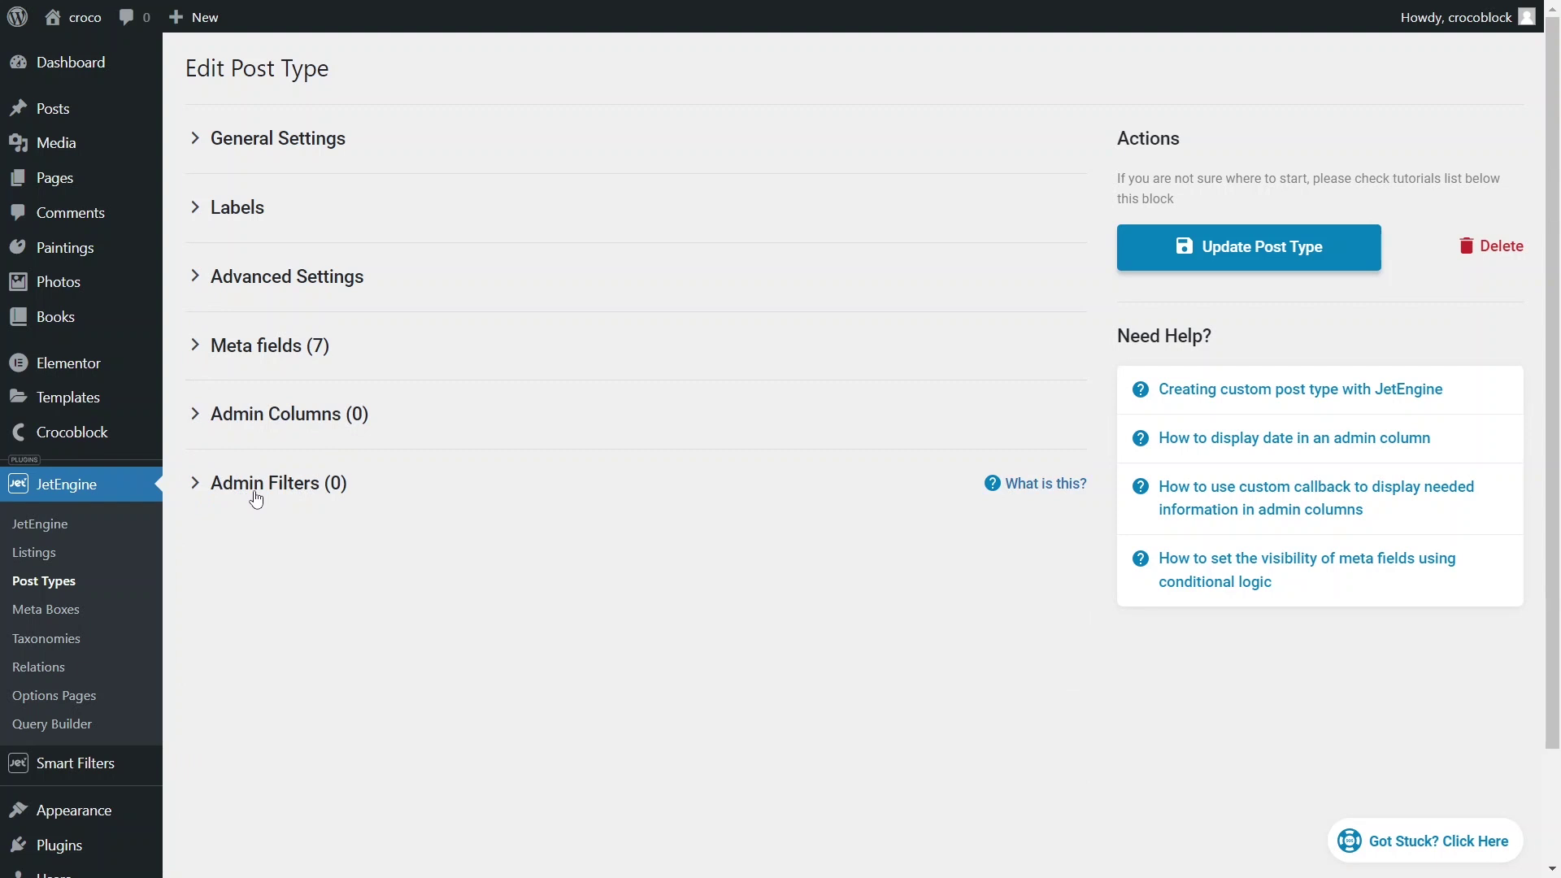
Step: Add a blank admin filter under Admin Filters and view its Type choices
{"action": "left_click", "coordinate": [256, 499]}
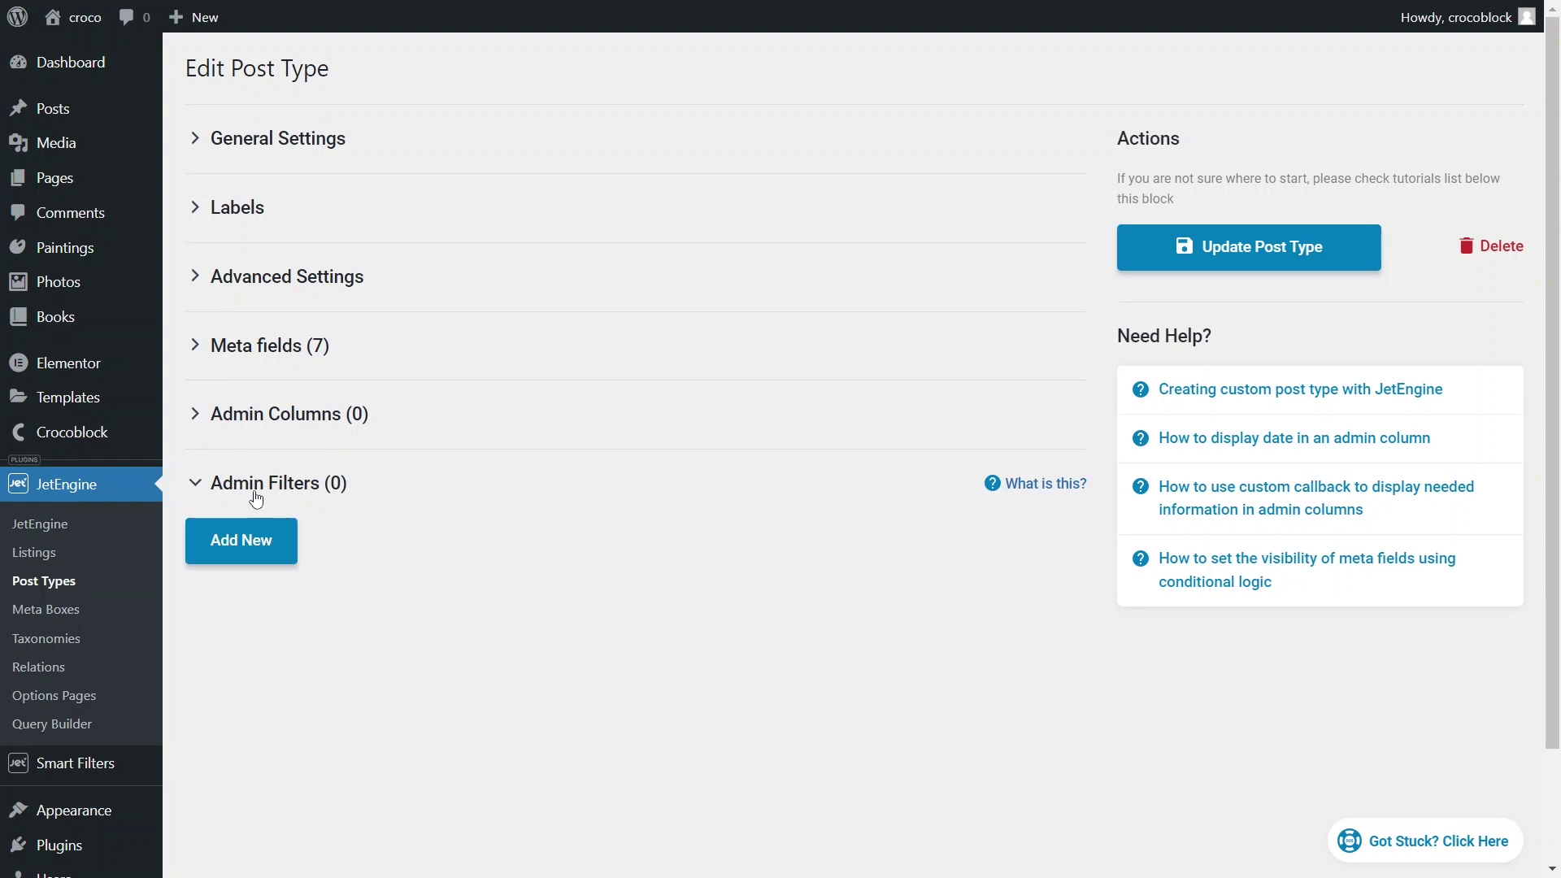
{"action": "left_click", "coordinate": [257, 543]}
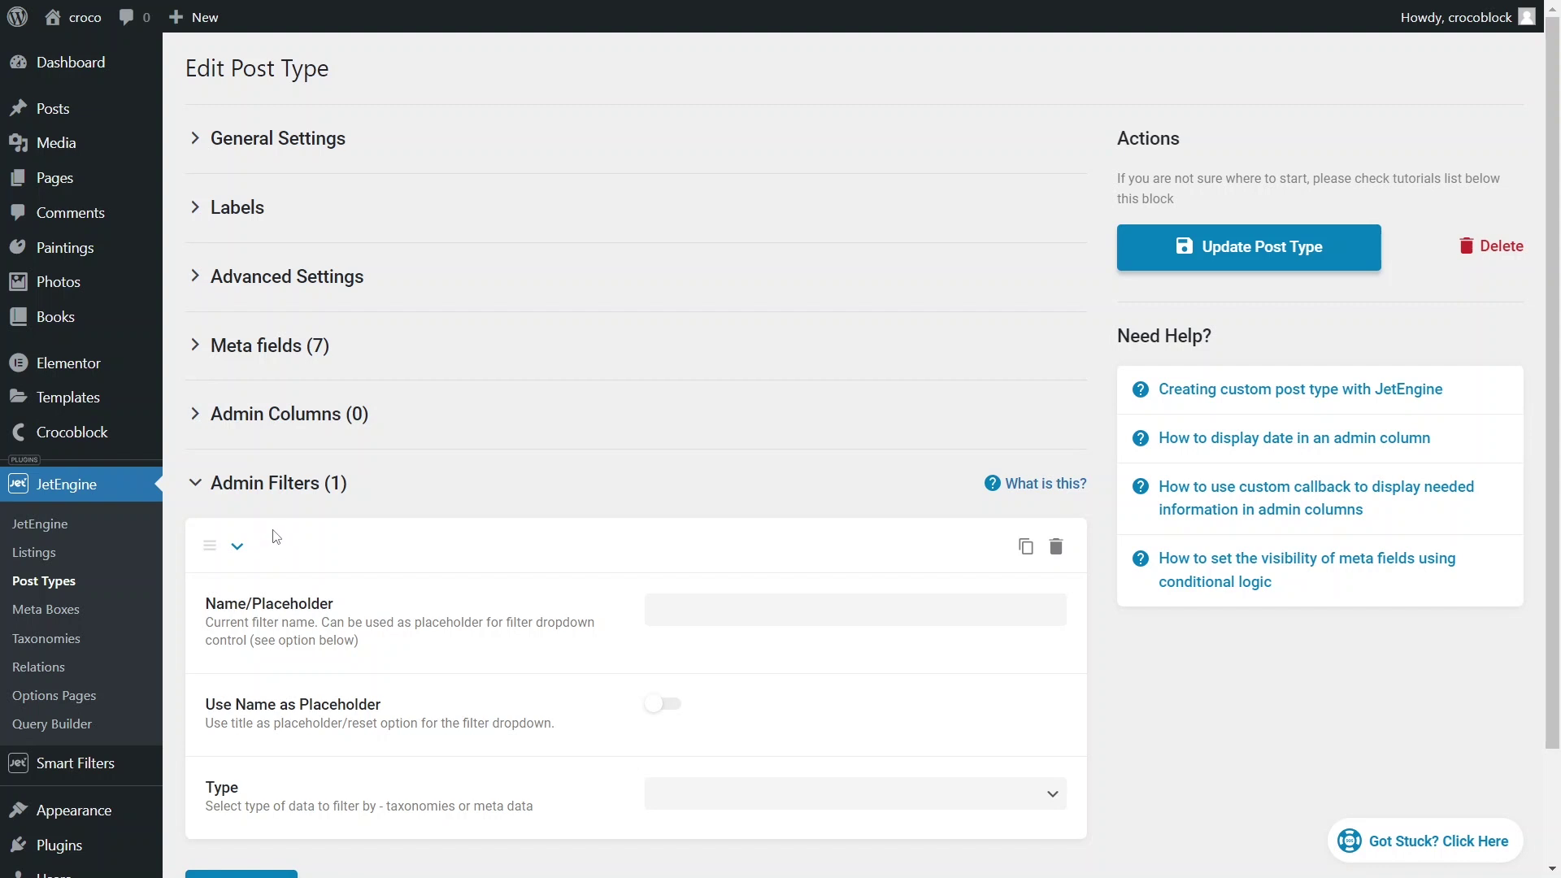
{"action": "scroll", "coordinate": [276, 536], "scroll_direction": "down", "scroll_amount": 1}
{"action": "scroll", "coordinate": [275, 537], "scroll_direction": "down", "scroll_amount": 2}
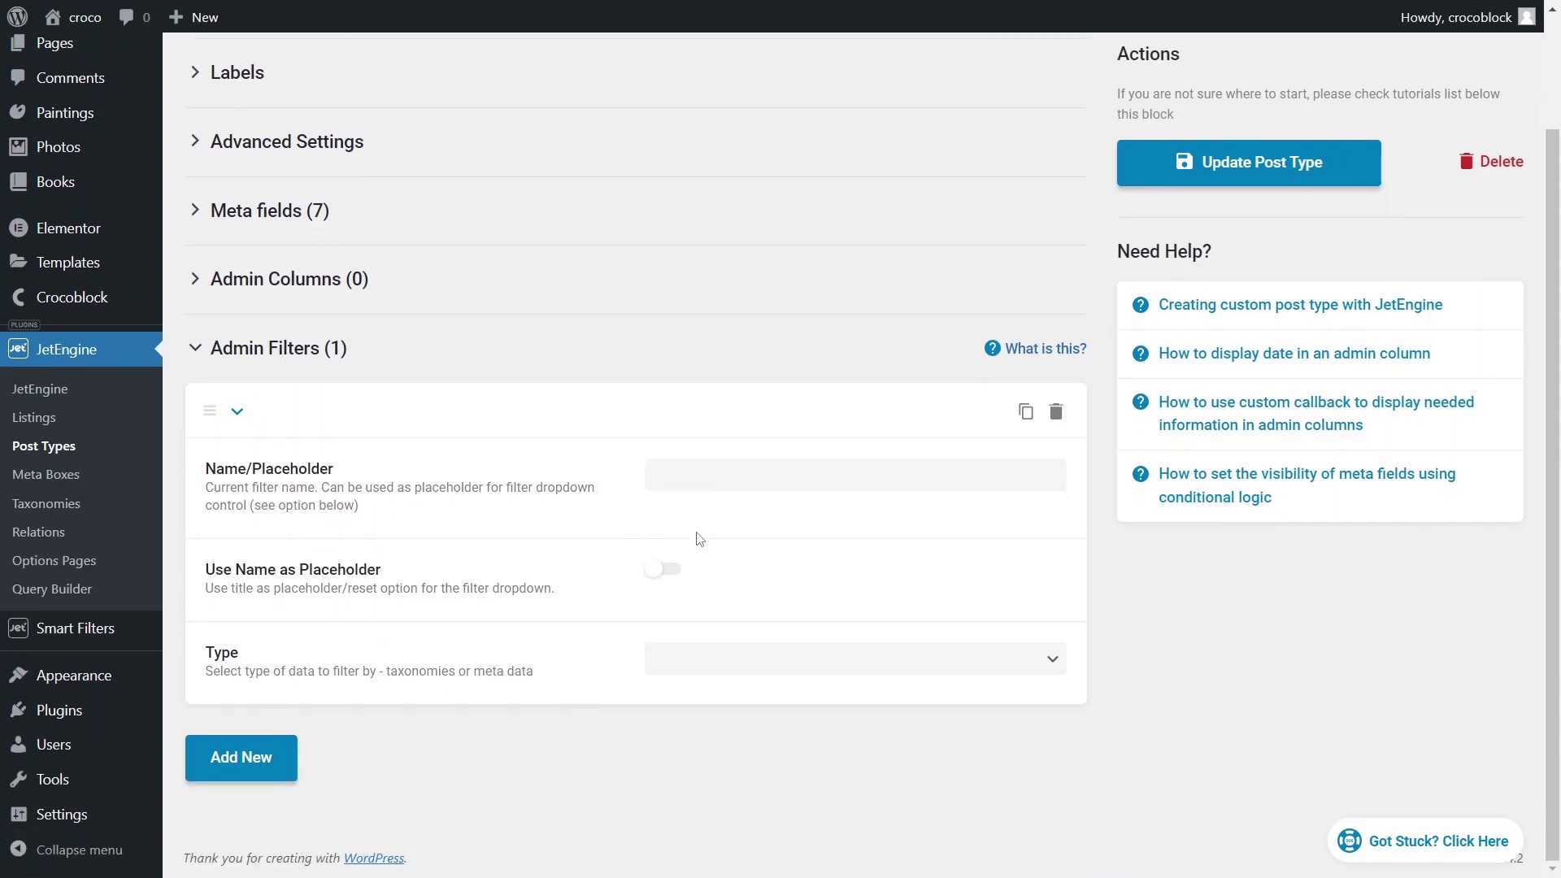
{"action": "left_click", "coordinate": [806, 669]}
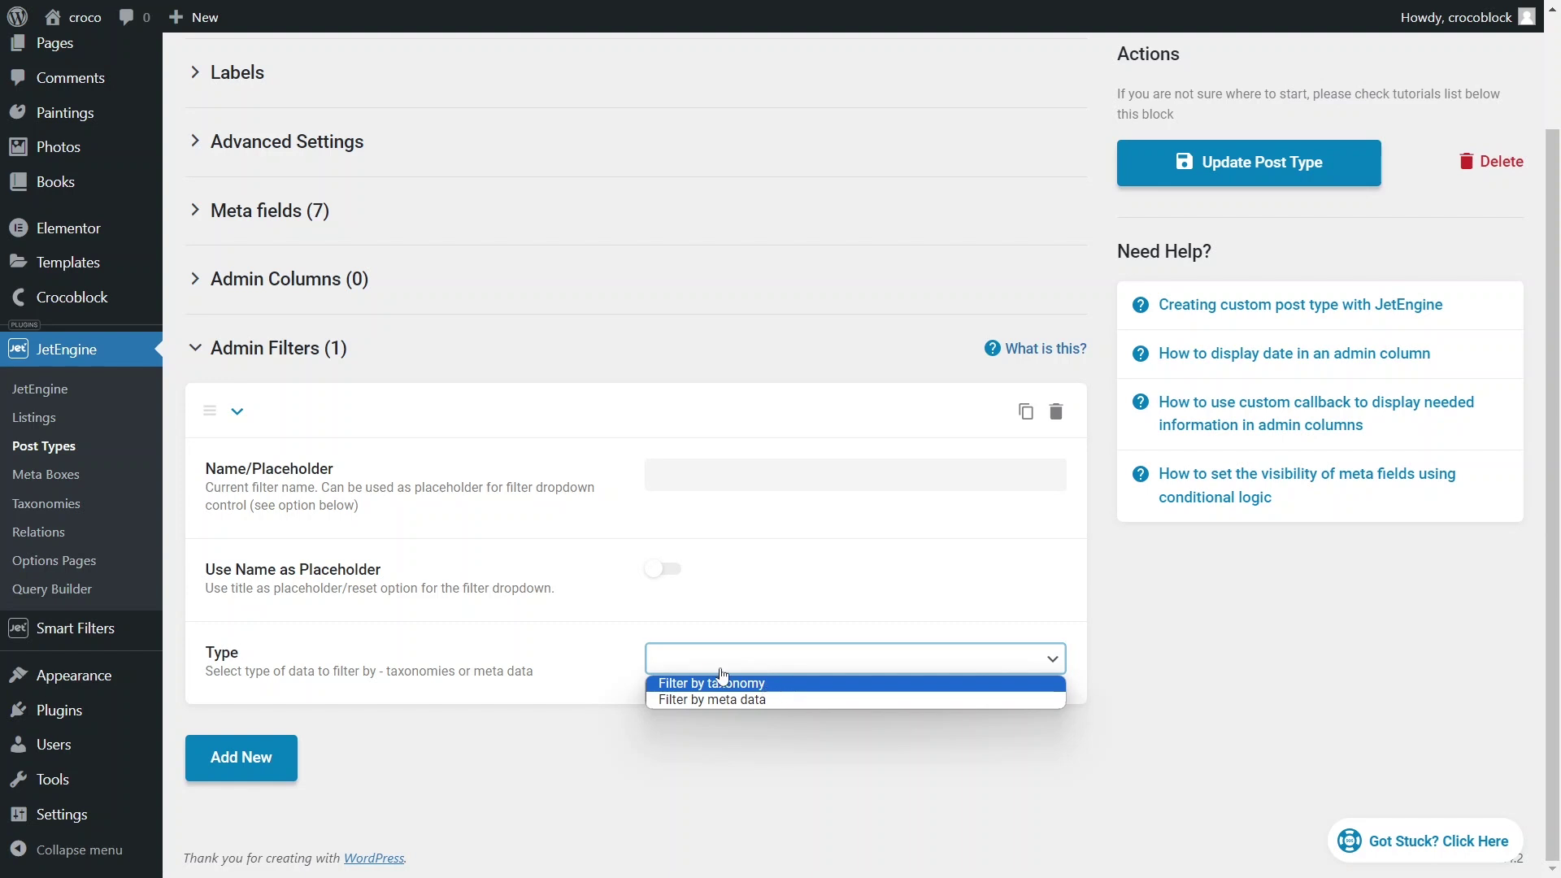
Step: Create and save the 'Book categories' taxonomy (slug book-categories) for the Books post type
{"action": "left_click", "coordinate": [57, 504]}
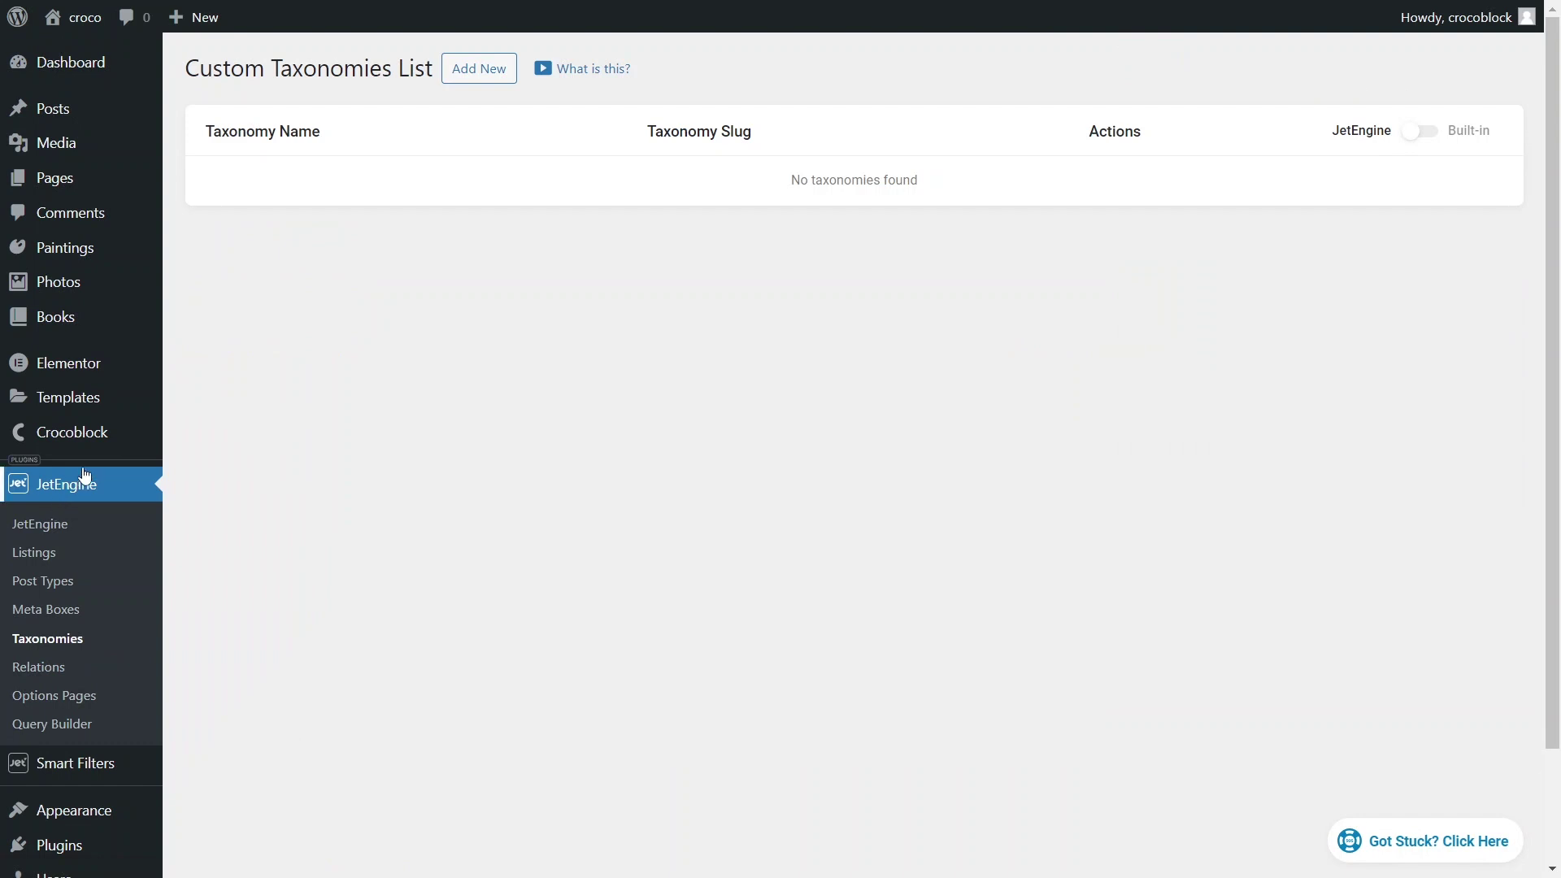
{"action": "left_click", "coordinate": [472, 82]}
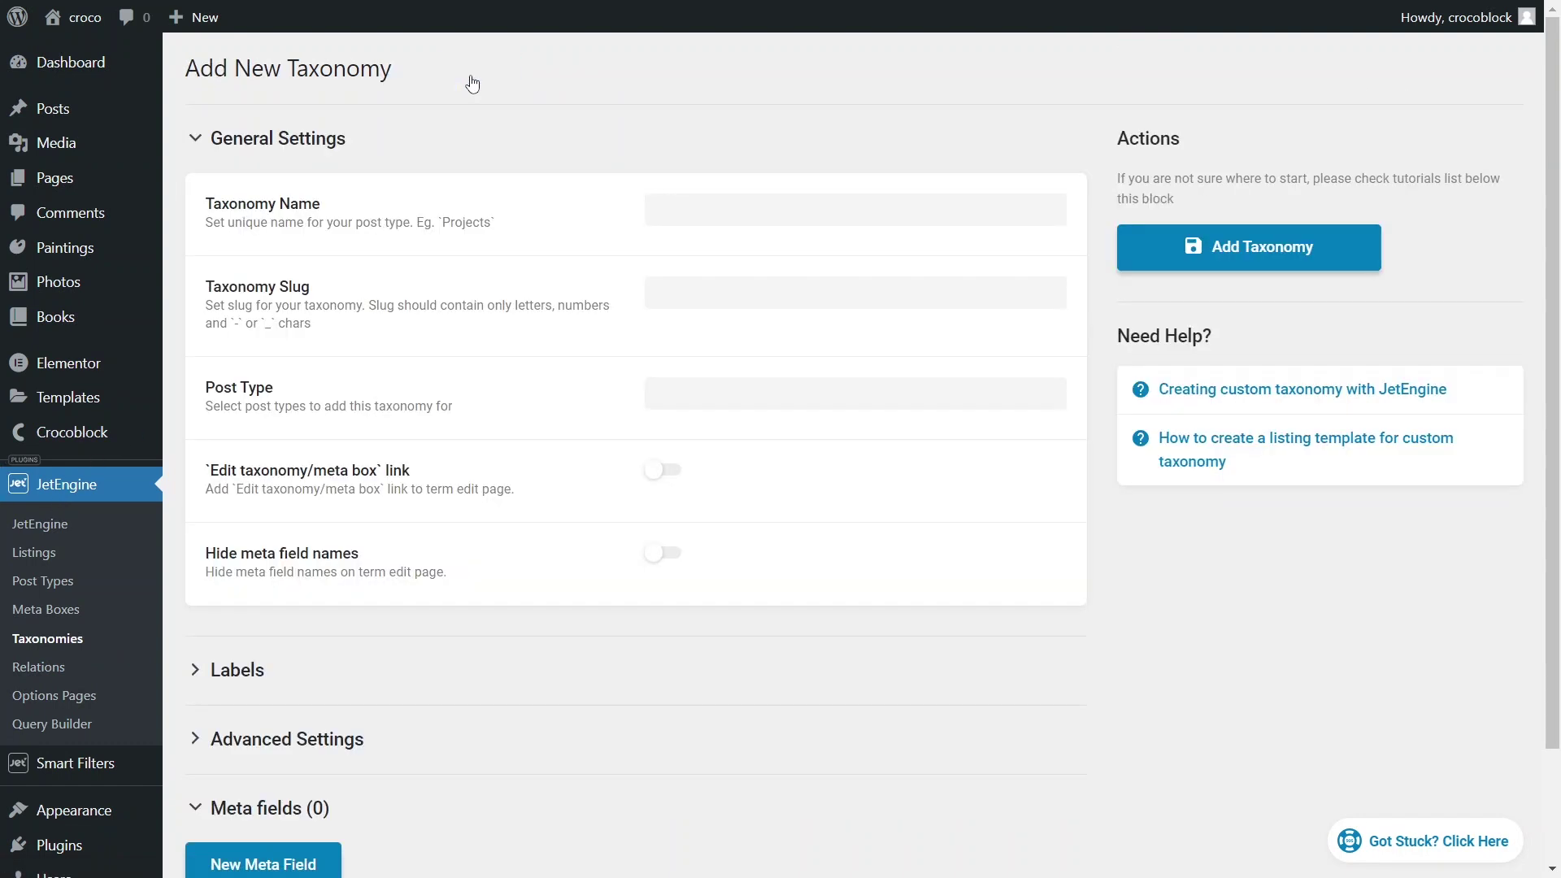
{"action": "left_click", "coordinate": [675, 213]}
{"action": "type", "text": "Book categories"}
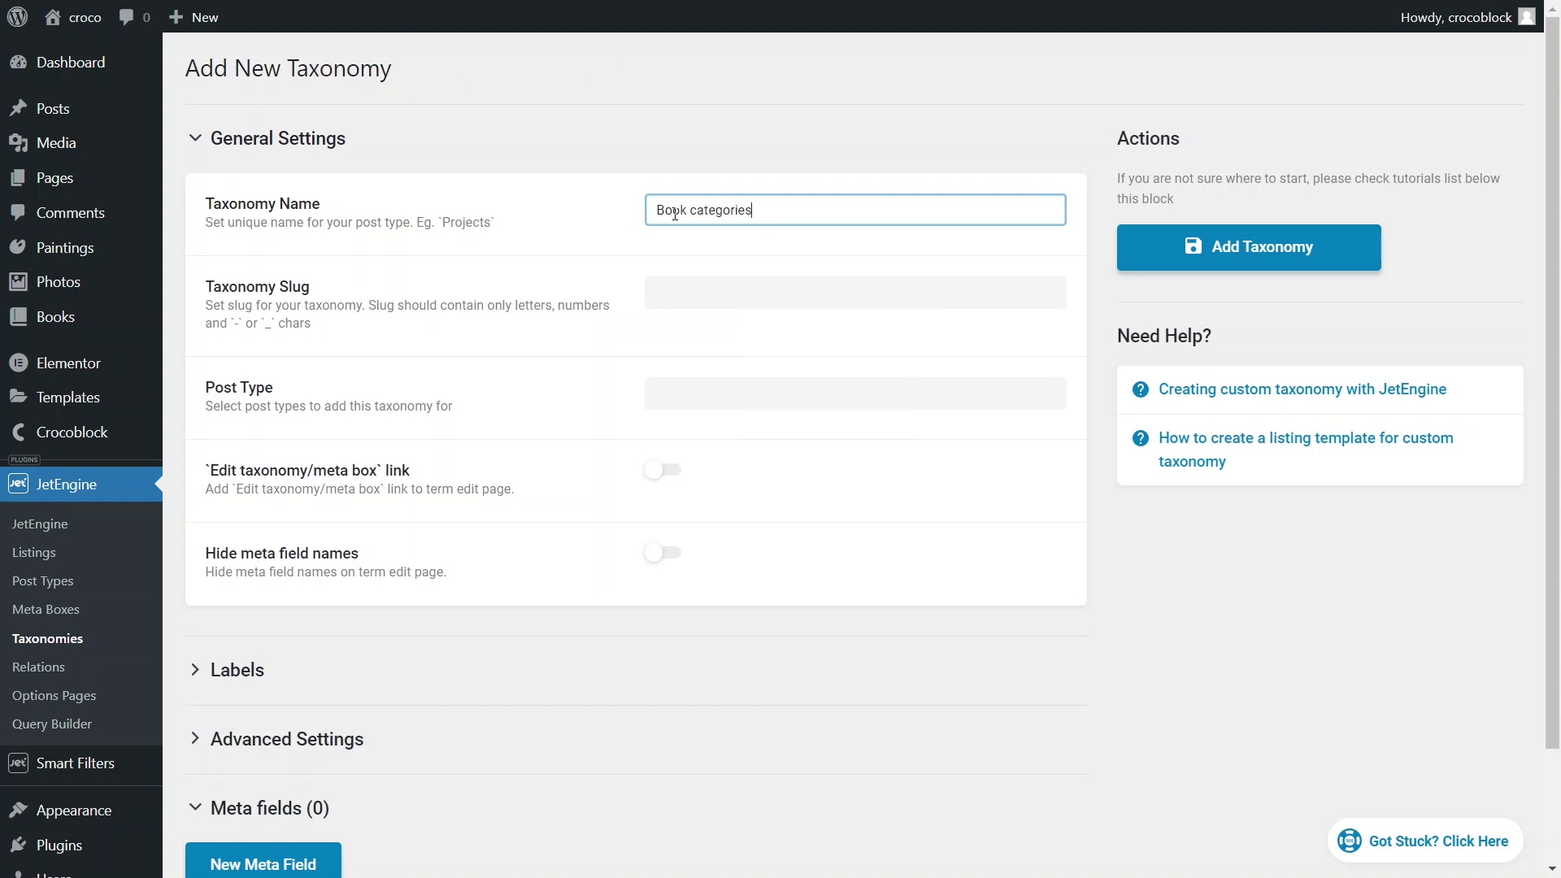
{"action": "key", "text": "Tab"}
{"action": "left_click", "coordinate": [742, 393]}
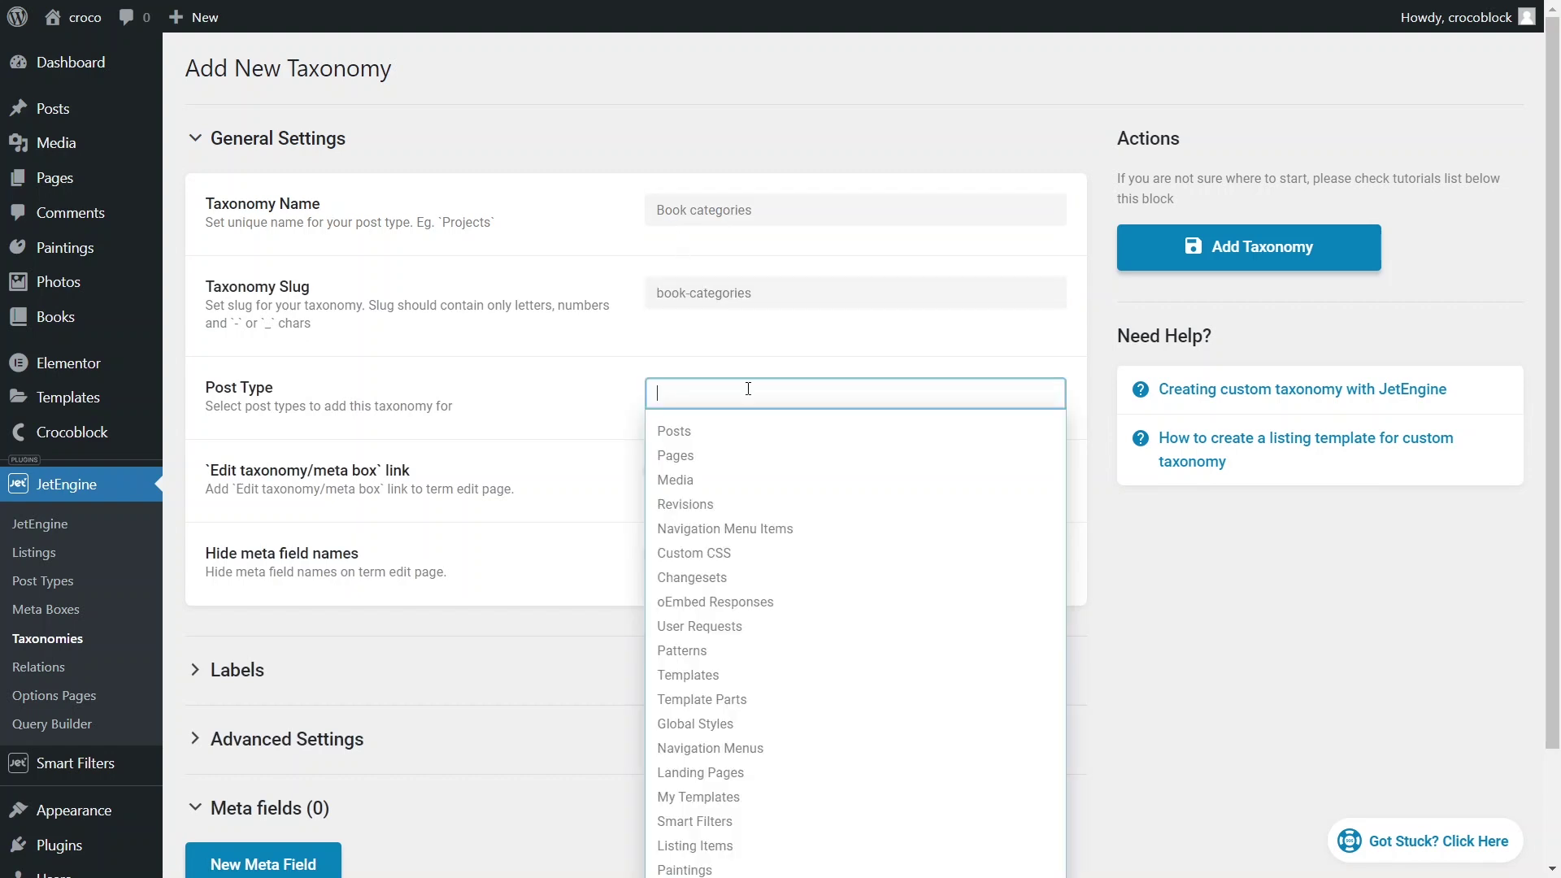
{"action": "scroll", "coordinate": [741, 677], "scroll_direction": "down", "scroll_amount": 1}
{"action": "scroll", "coordinate": [740, 677], "scroll_direction": "down", "scroll_amount": 1}
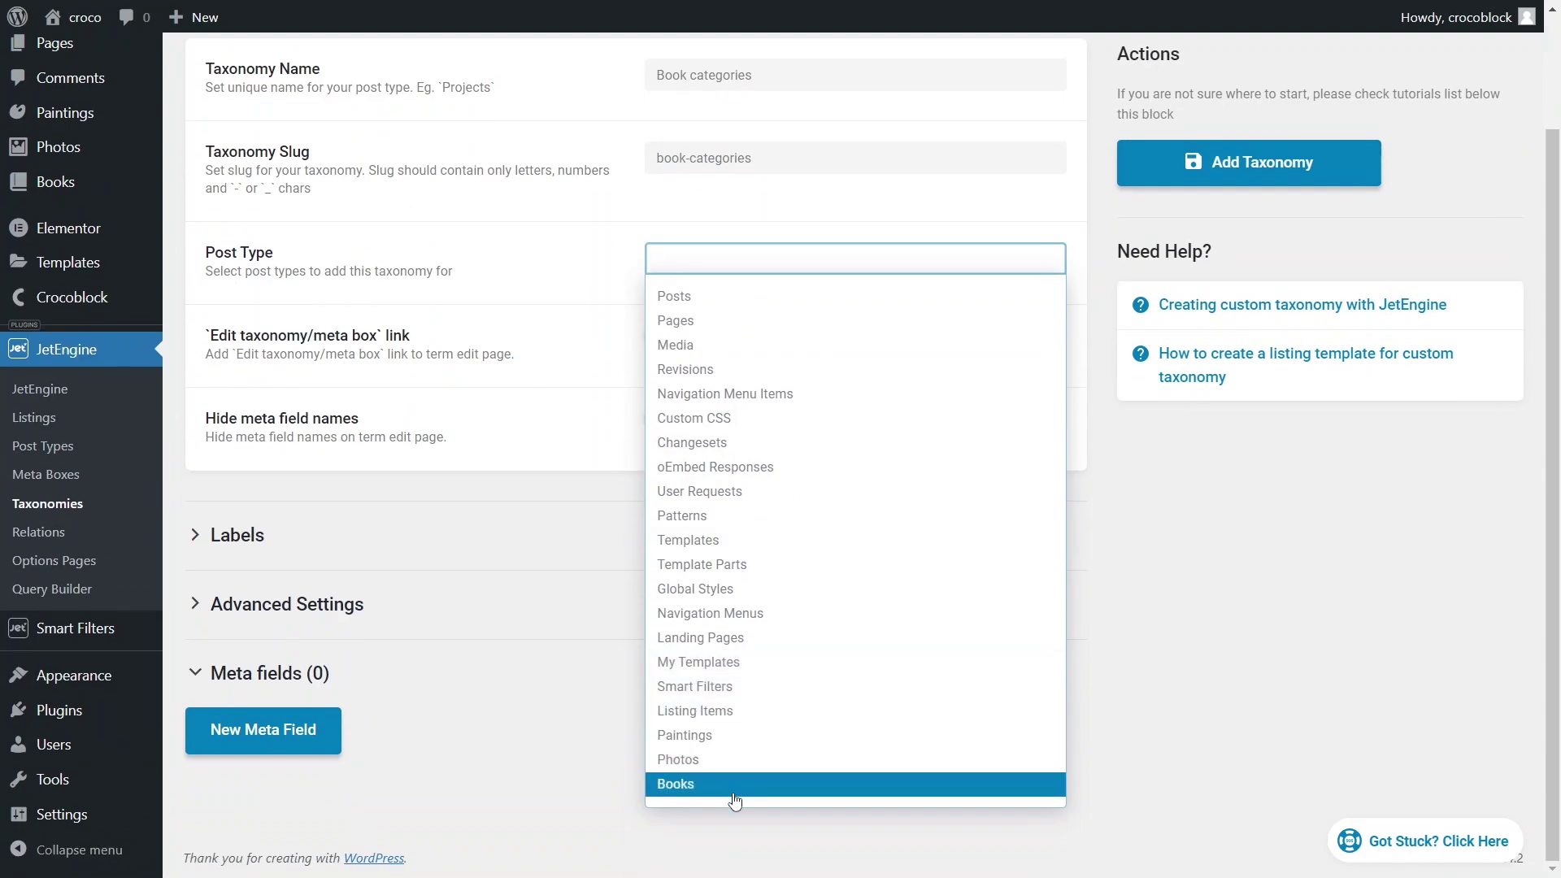
{"action": "left_click", "coordinate": [735, 789]}
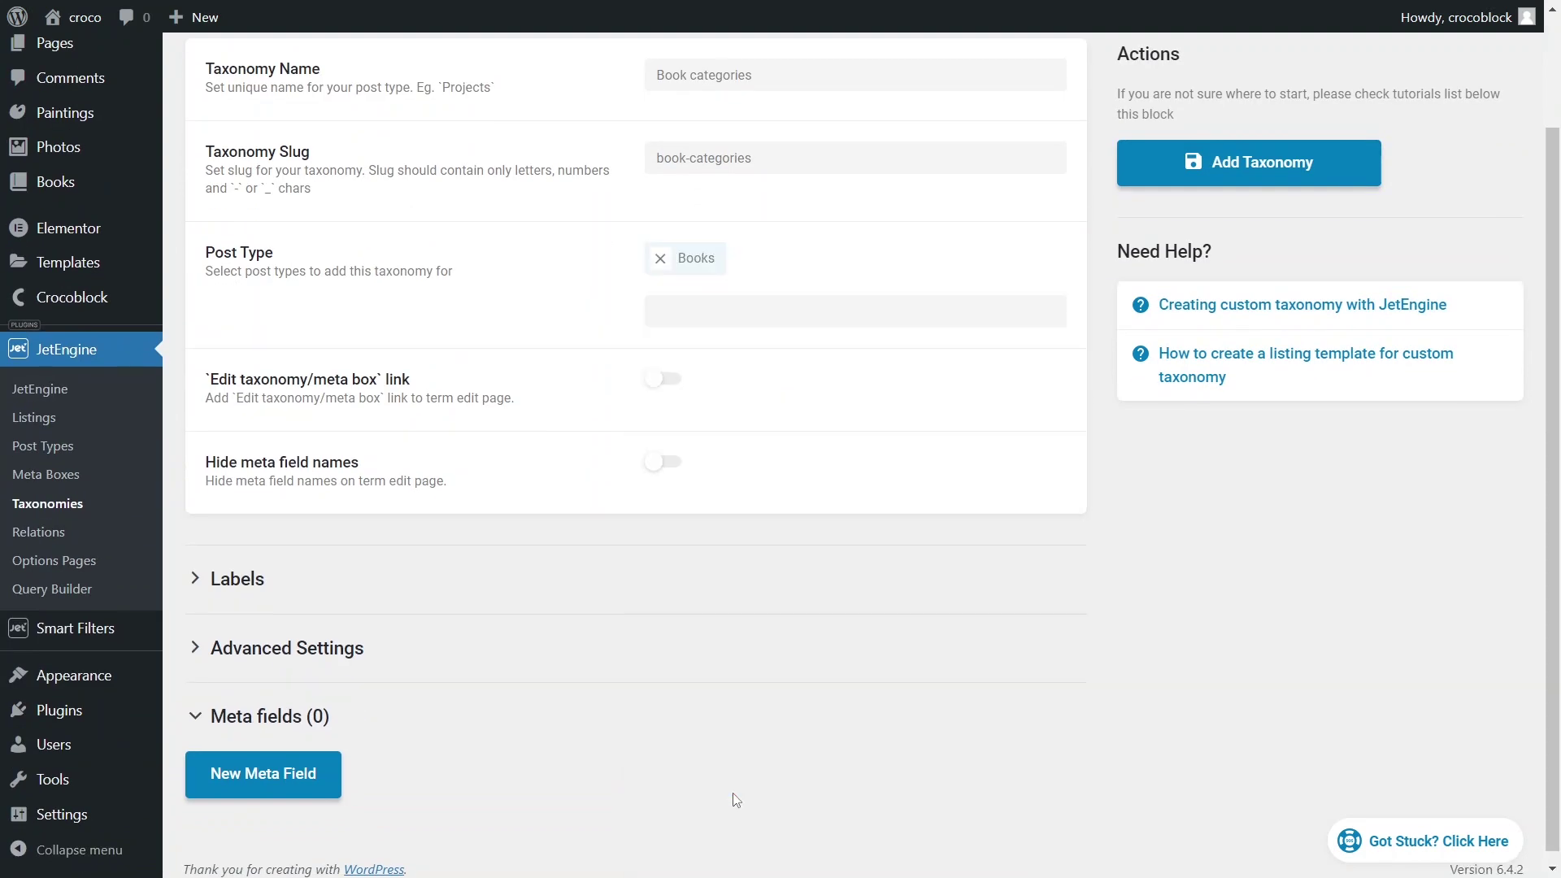
{"action": "left_click", "coordinate": [1173, 169]}
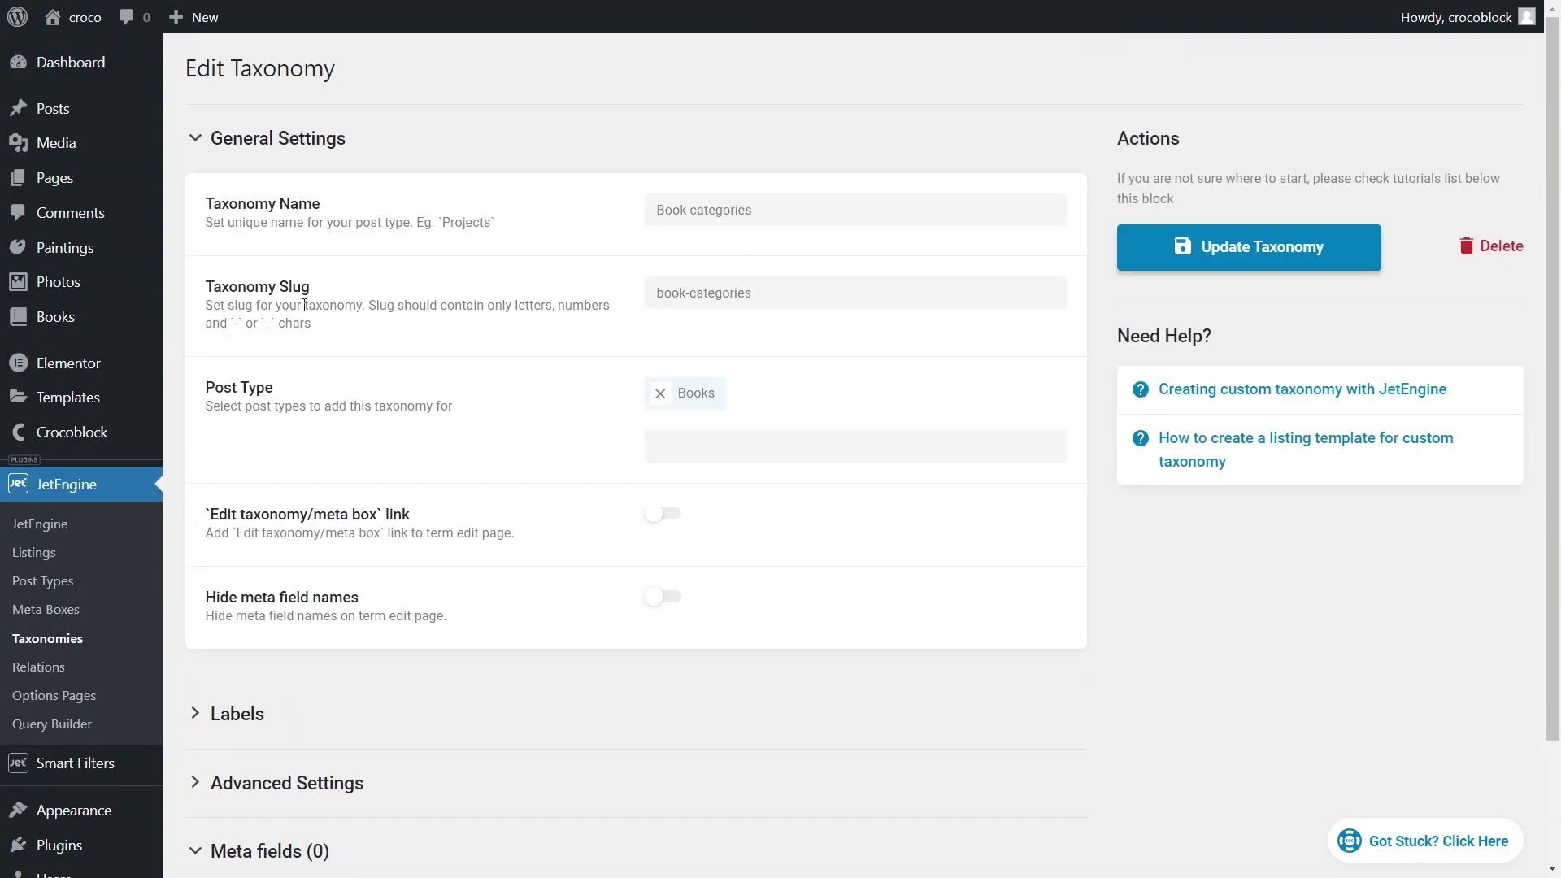
Step: Add the Book categories Poetry, Adventures, Romance and History
{"action": "mouse_move", "coordinate": [75, 323]}
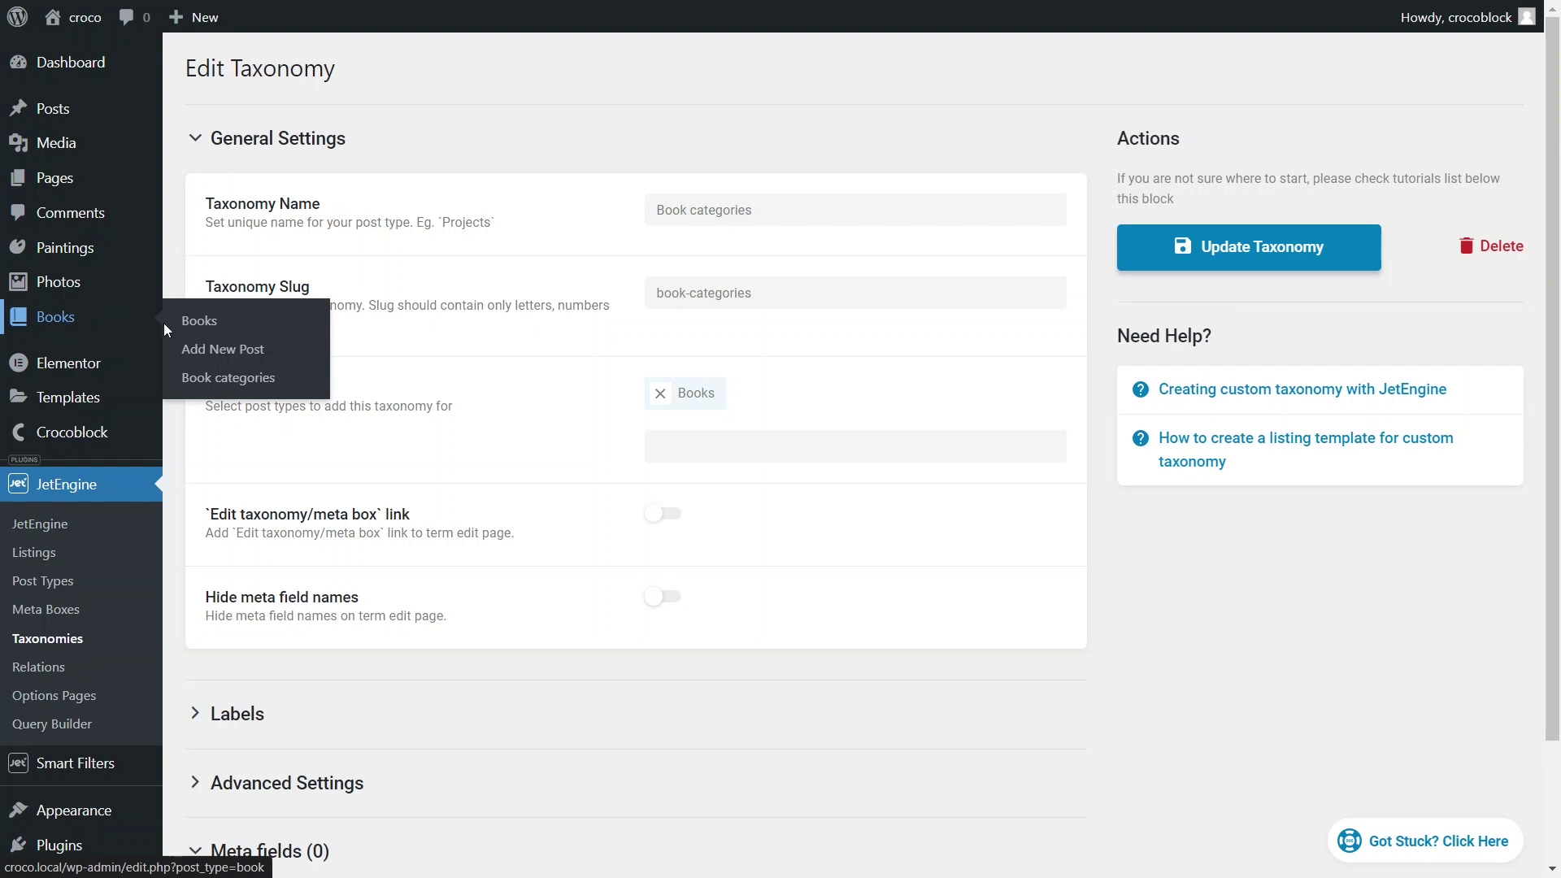
{"action": "left_click", "coordinate": [217, 379]}
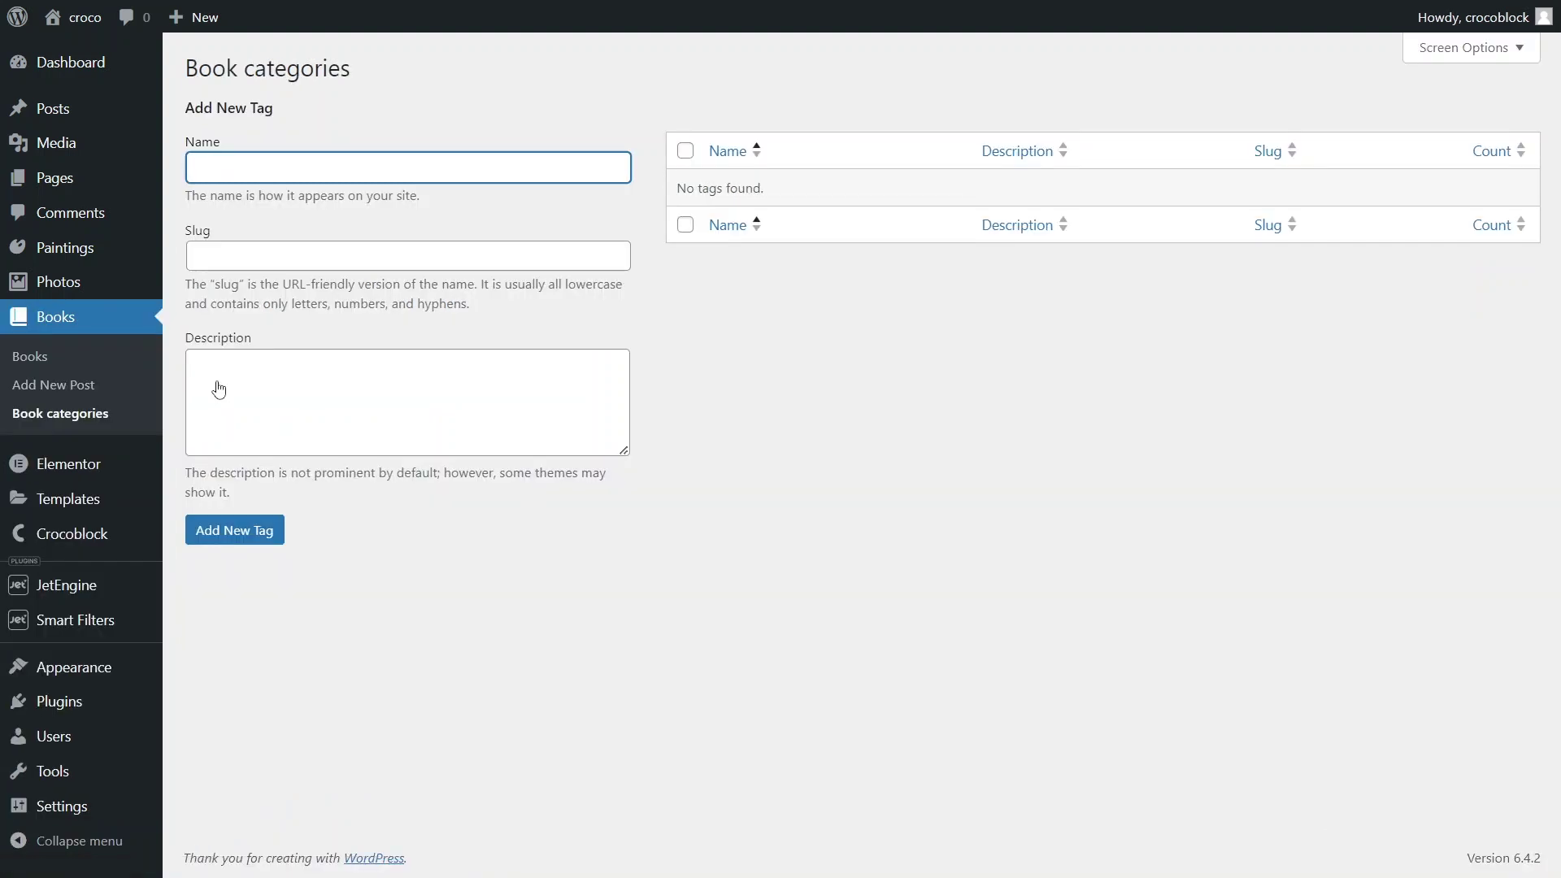
{"action": "left_click", "coordinate": [260, 171]}
{"action": "type", "text": "Poetry"}
{"action": "key", "text": "Tab"}
{"action": "key", "text": "Tab"}
{"action": "key", "text": "Tab"}
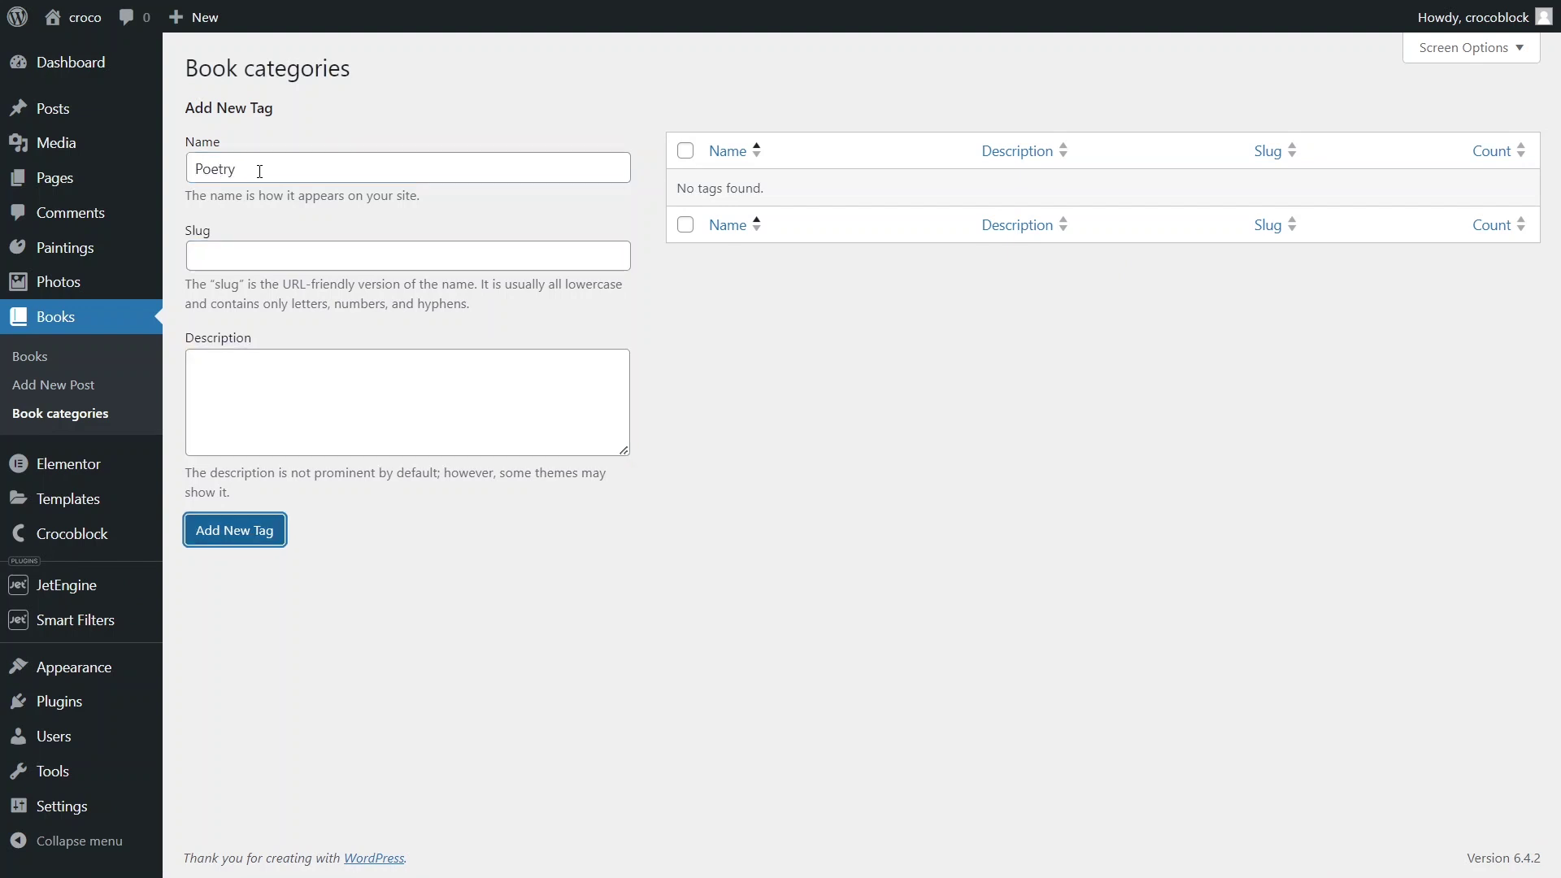
{"action": "key", "text": "Return"}
{"action": "left_click", "coordinate": [247, 224]}
{"action": "type", "text": "Adventures"}
{"action": "key", "text": "Return"}
{"action": "type", "text": "Romance"}
{"action": "key", "text": "Return"}
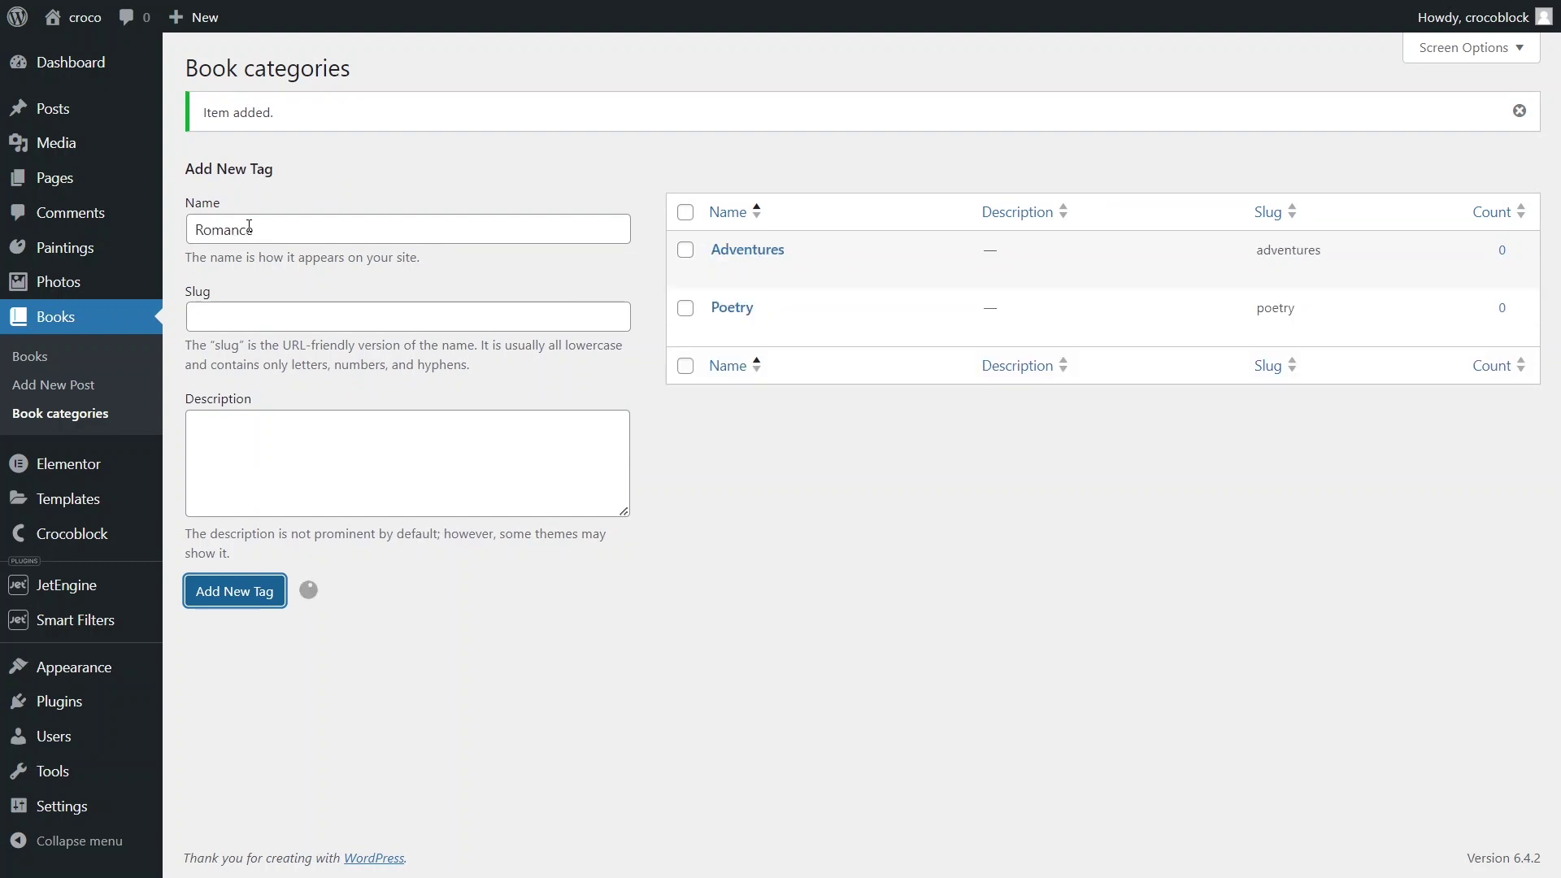
{"action": "type", "text": "History"}
{"action": "key", "text": "Return"}
Step: Add the Book categories Biography, Modern, Classics, Fiction and Children's
{"action": "type", "text": "Biography"}
{"action": "key", "text": "Return"}
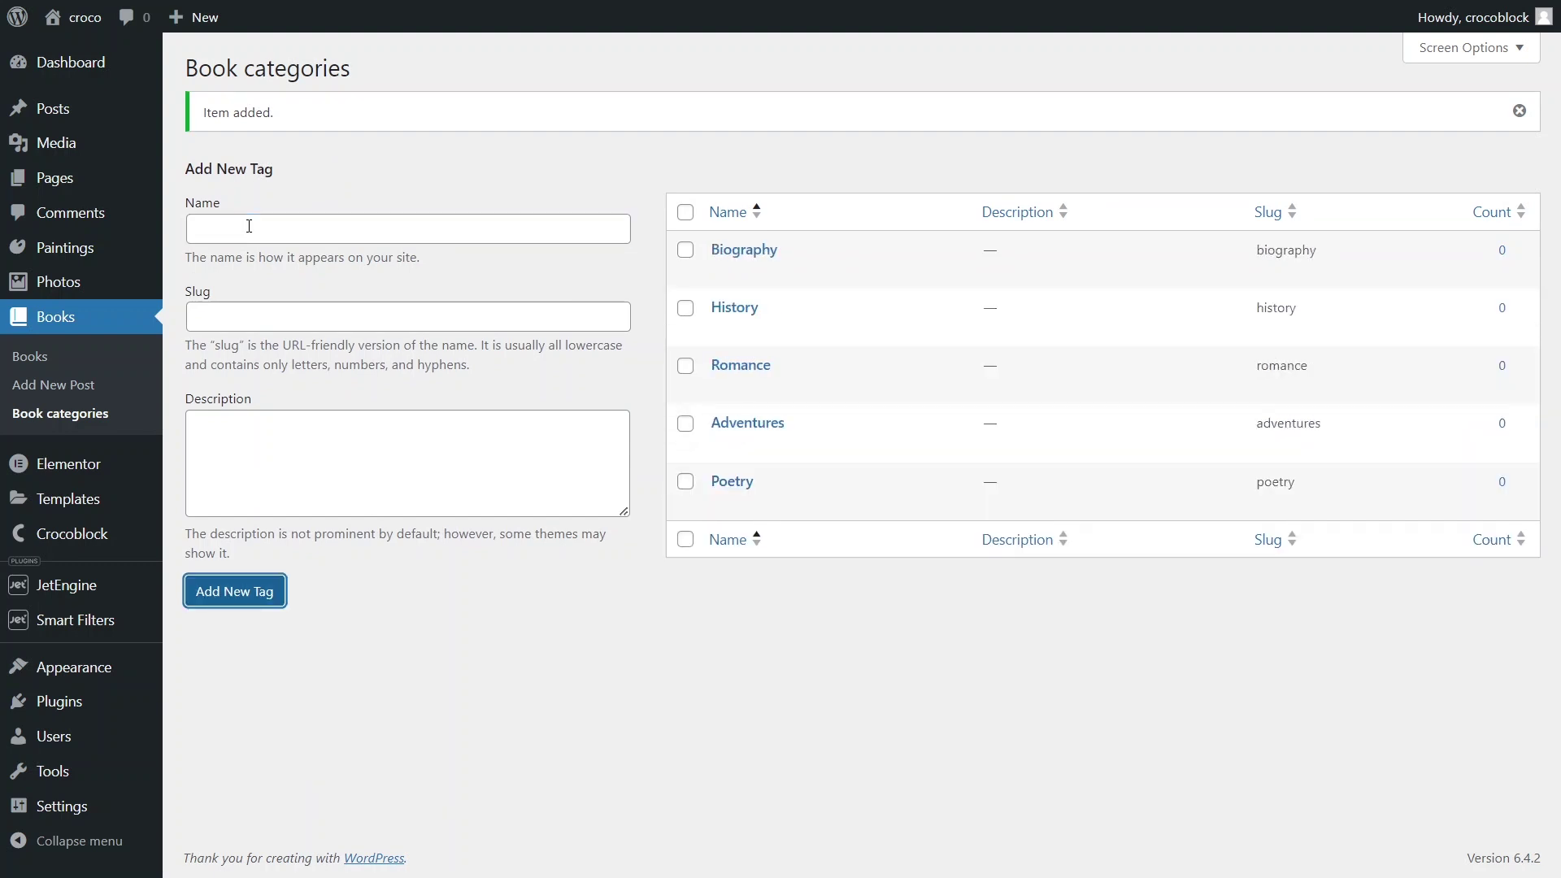
{"action": "type", "text": "Modern"}
{"action": "key", "text": "Return"}
{"action": "type", "text": "Classics"}
{"action": "key", "text": "Return"}
{"action": "type", "text": "Fiction"}
{"action": "key", "text": "Return"}
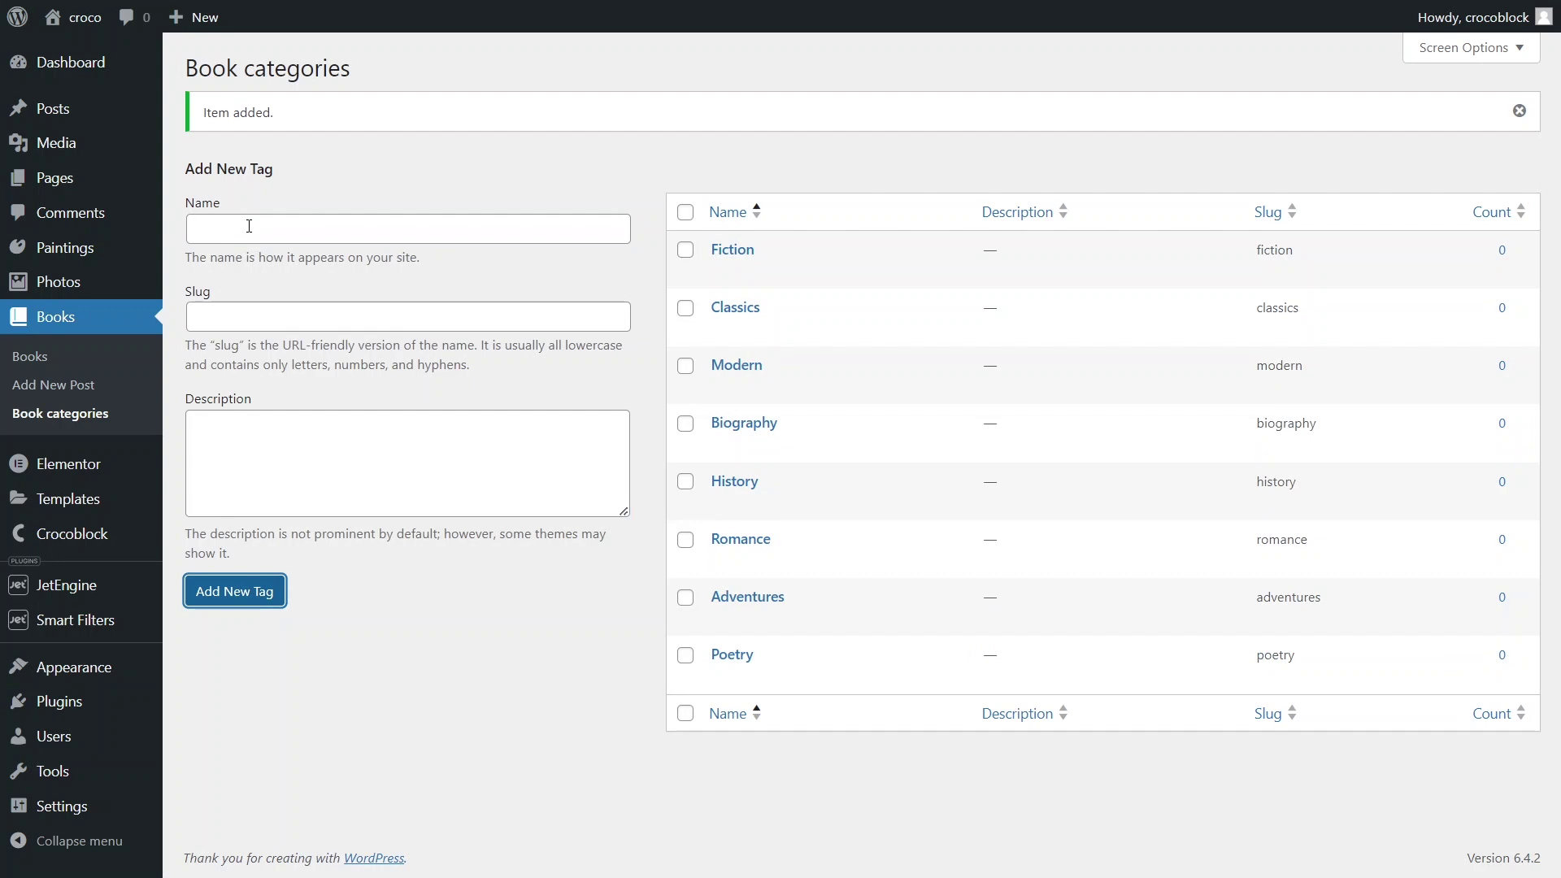
{"action": "type", "text": "Children's"}
{"action": "key", "text": "Return"}
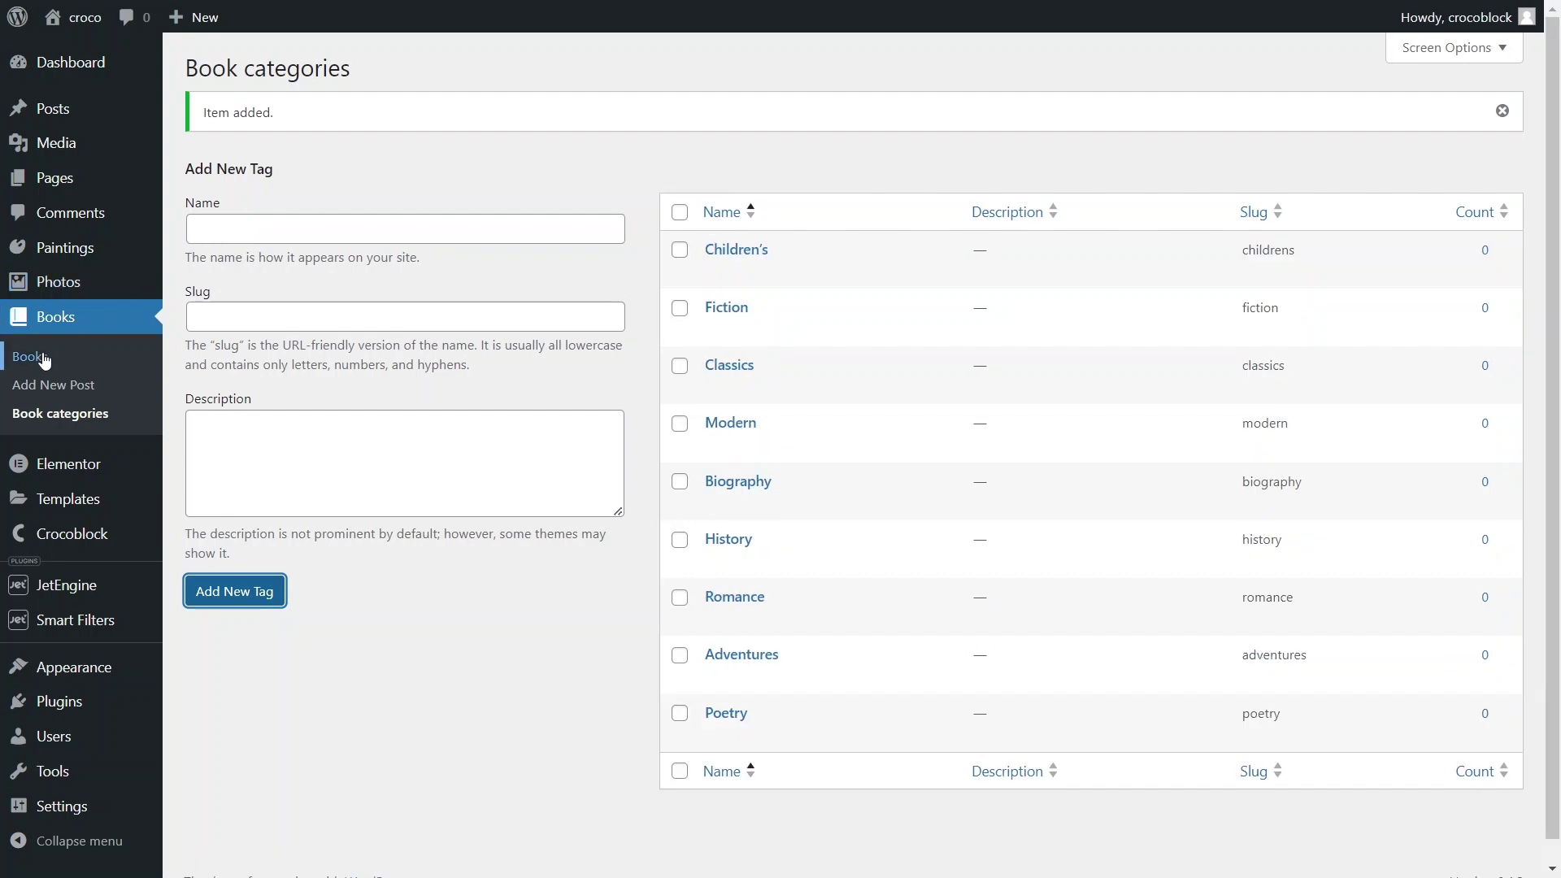
{"action": "left_click", "coordinate": [49, 356]}
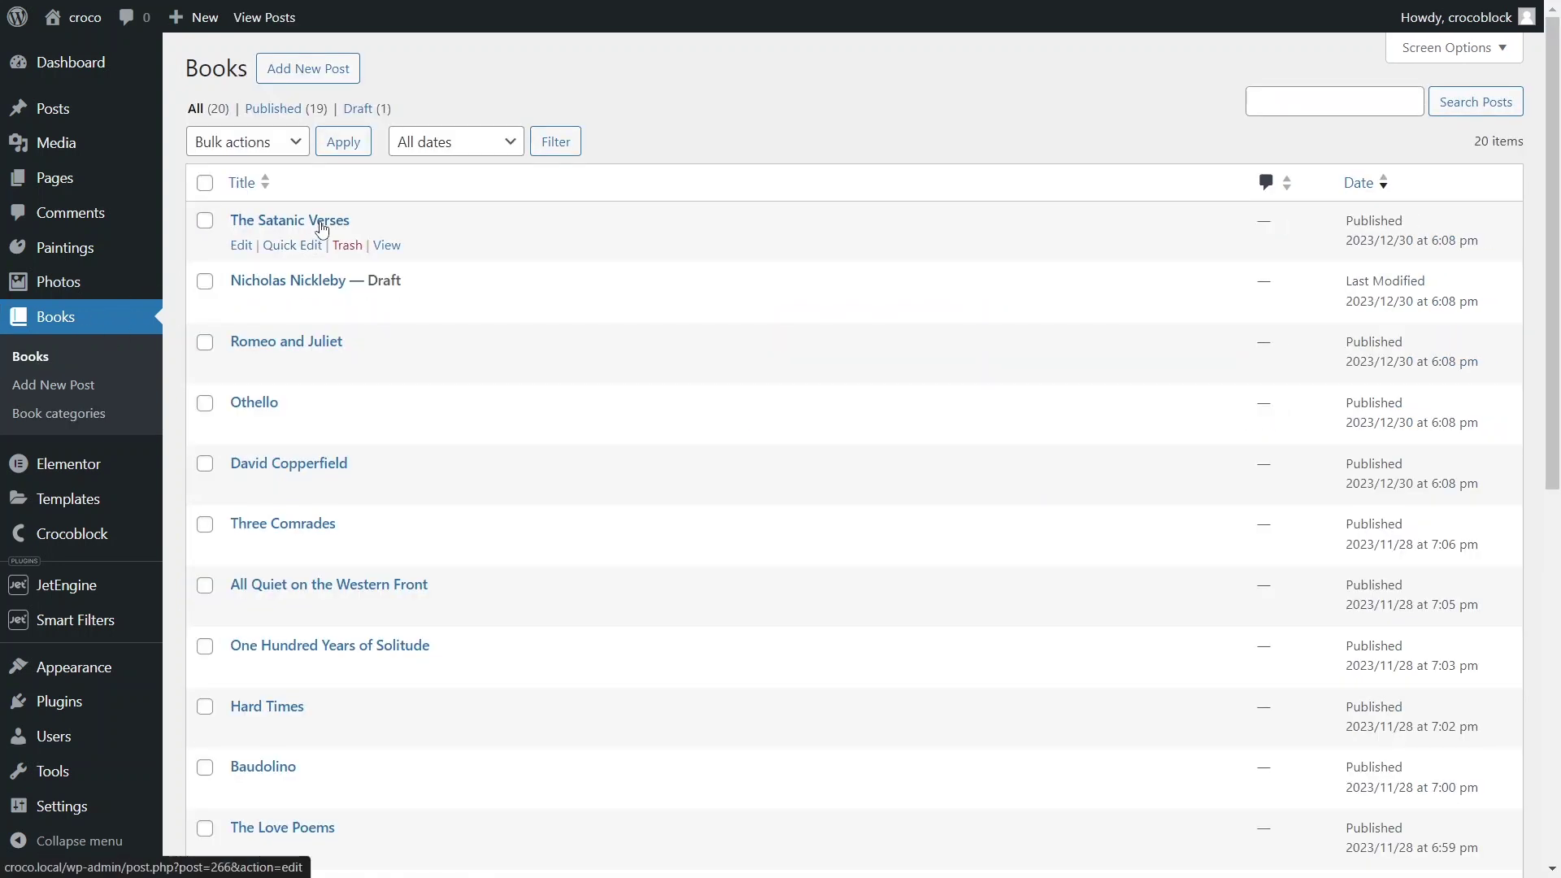
Step: Tag The Satanic Verses with the Adventures and Fiction categories and update it
{"action": "left_click", "coordinate": [322, 221]}
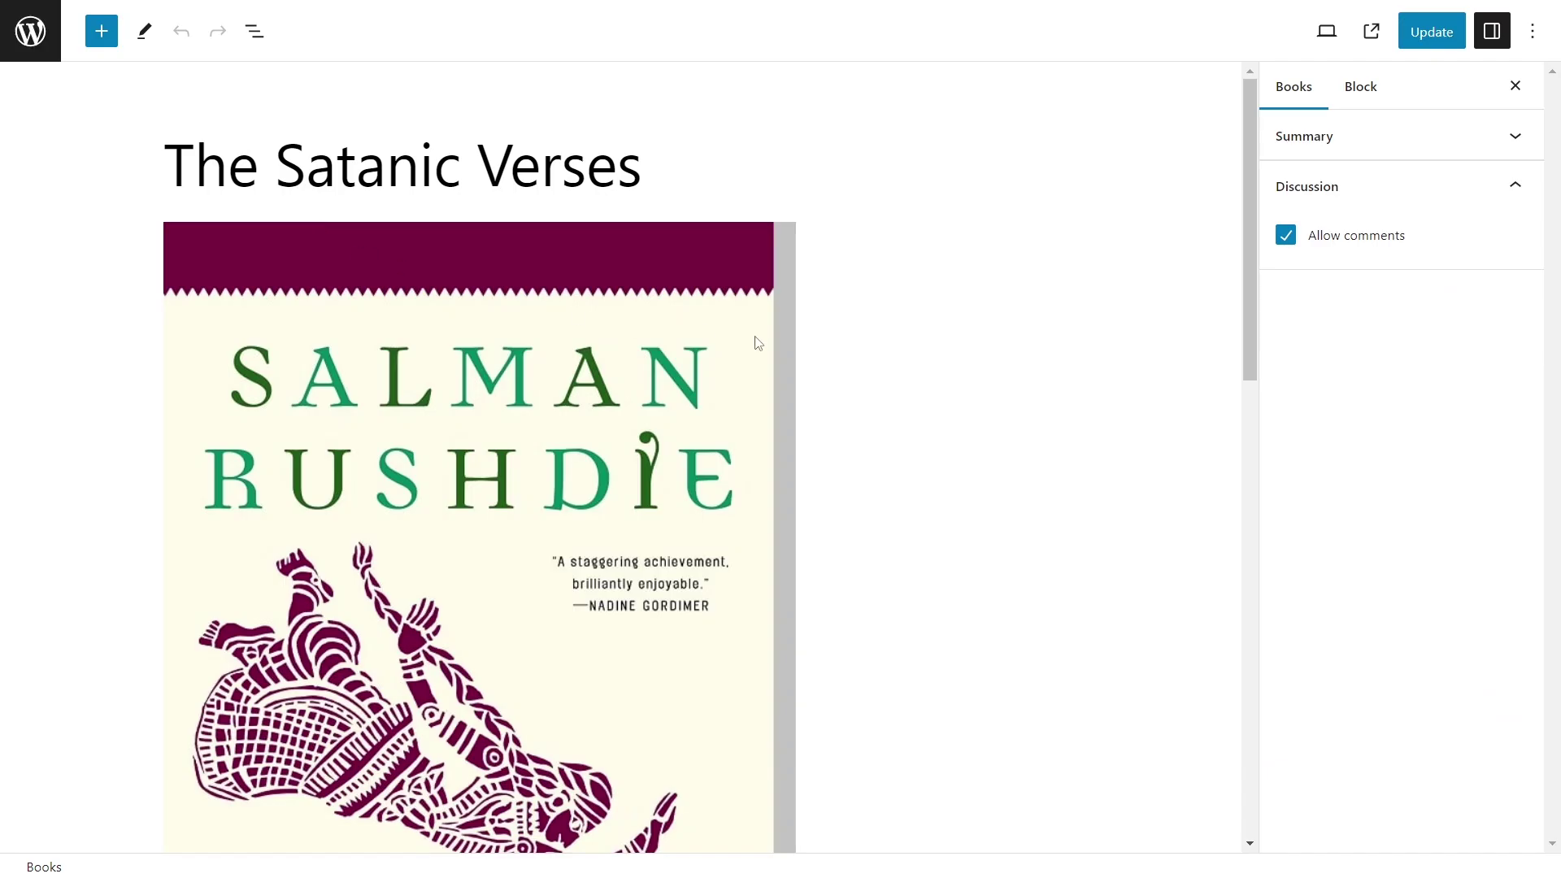
{"action": "left_click", "coordinate": [1513, 187]}
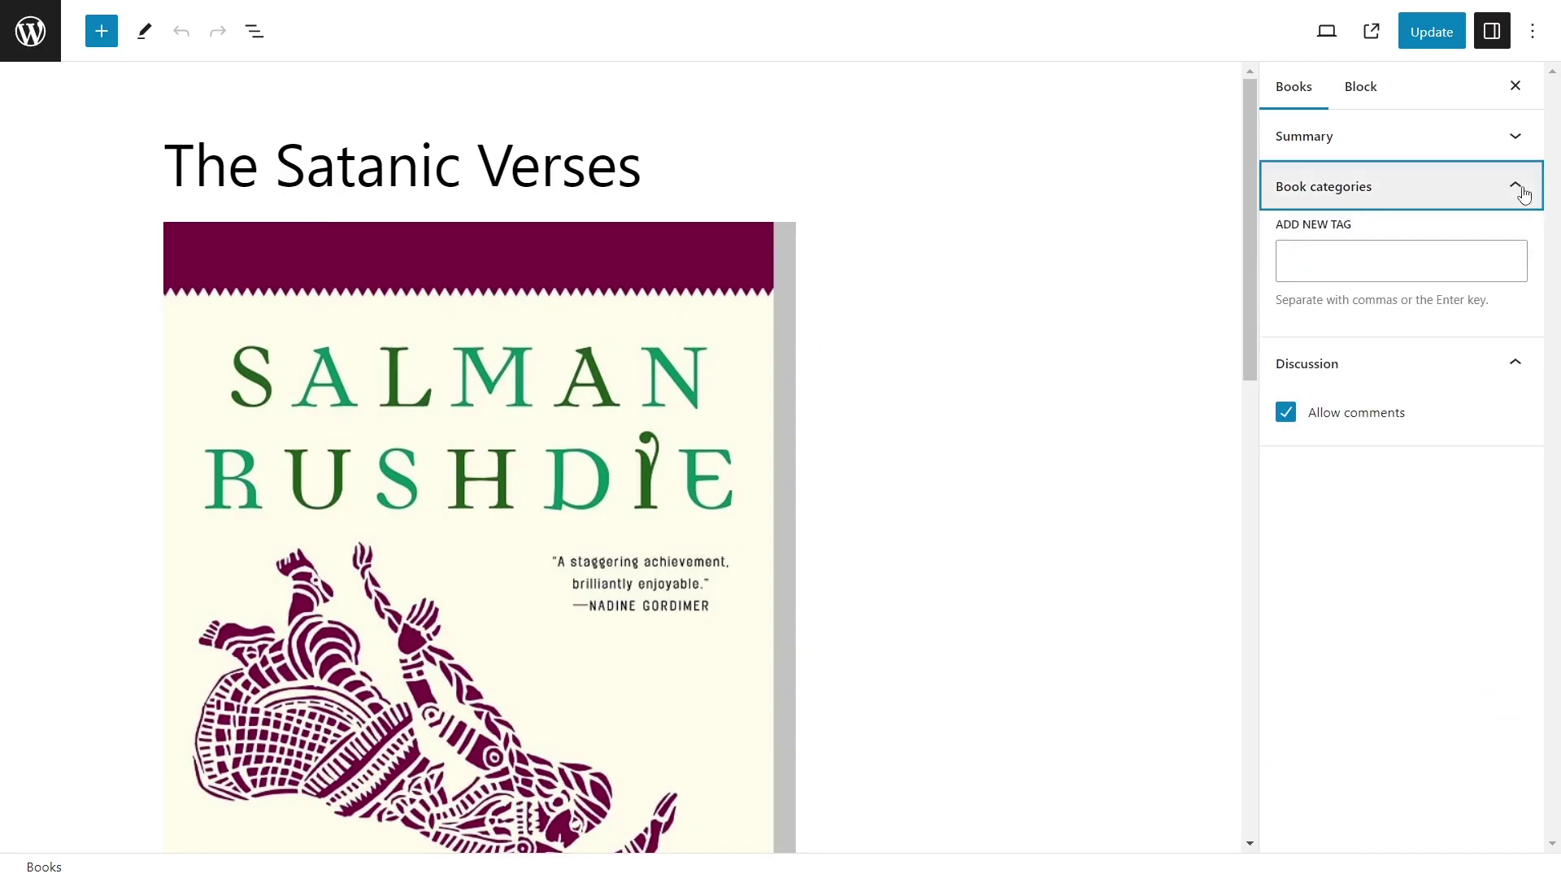
{"action": "left_click", "coordinate": [1463, 263]}
{"action": "type", "text": "Ad"}
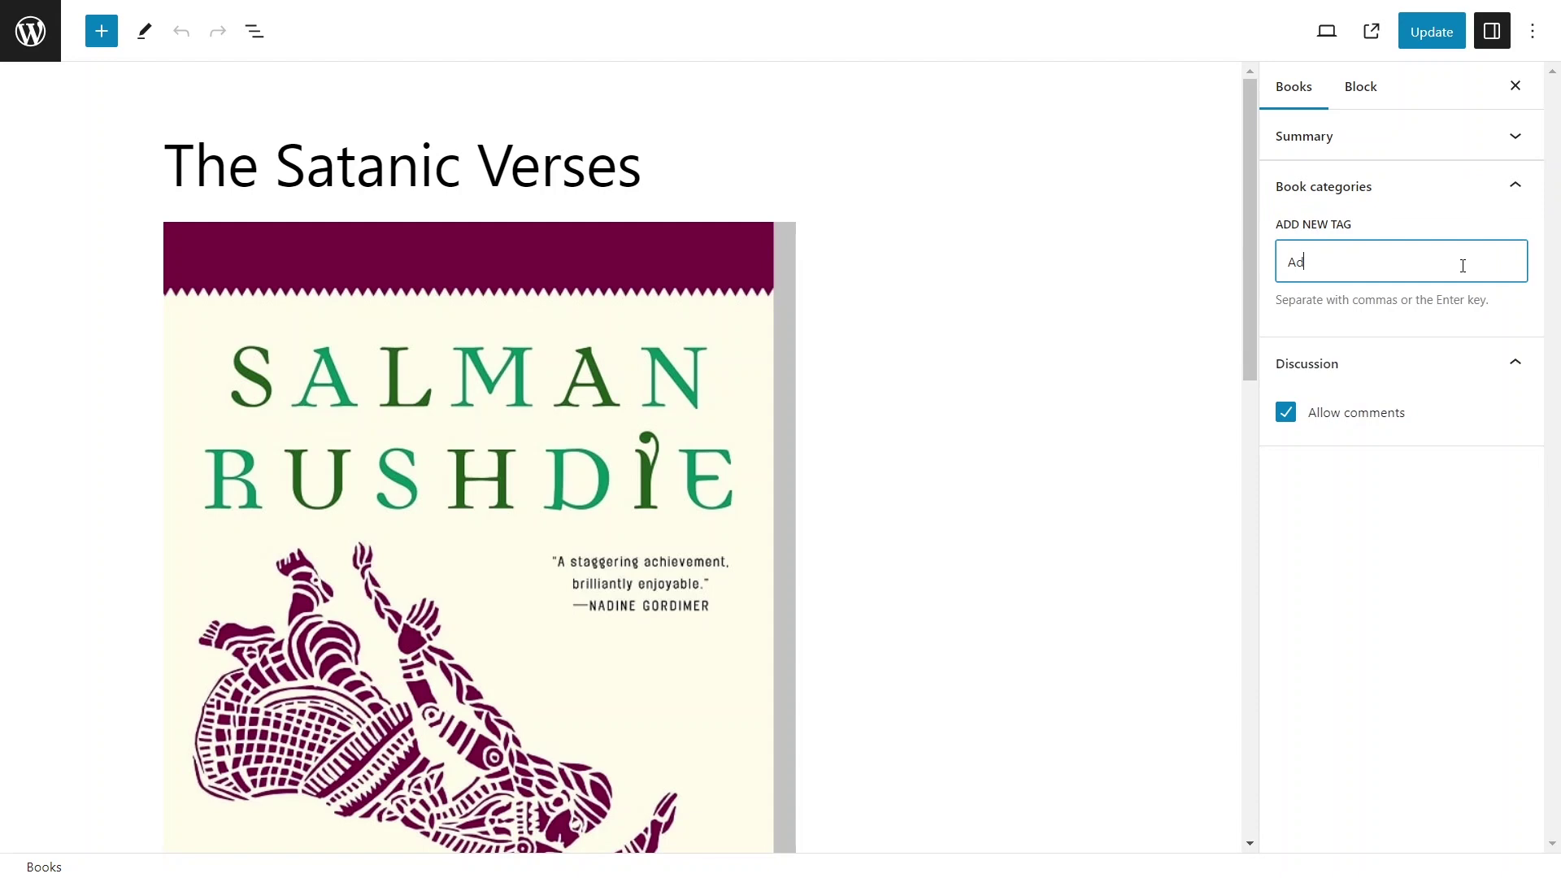
{"action": "type", "text": "ventures"}
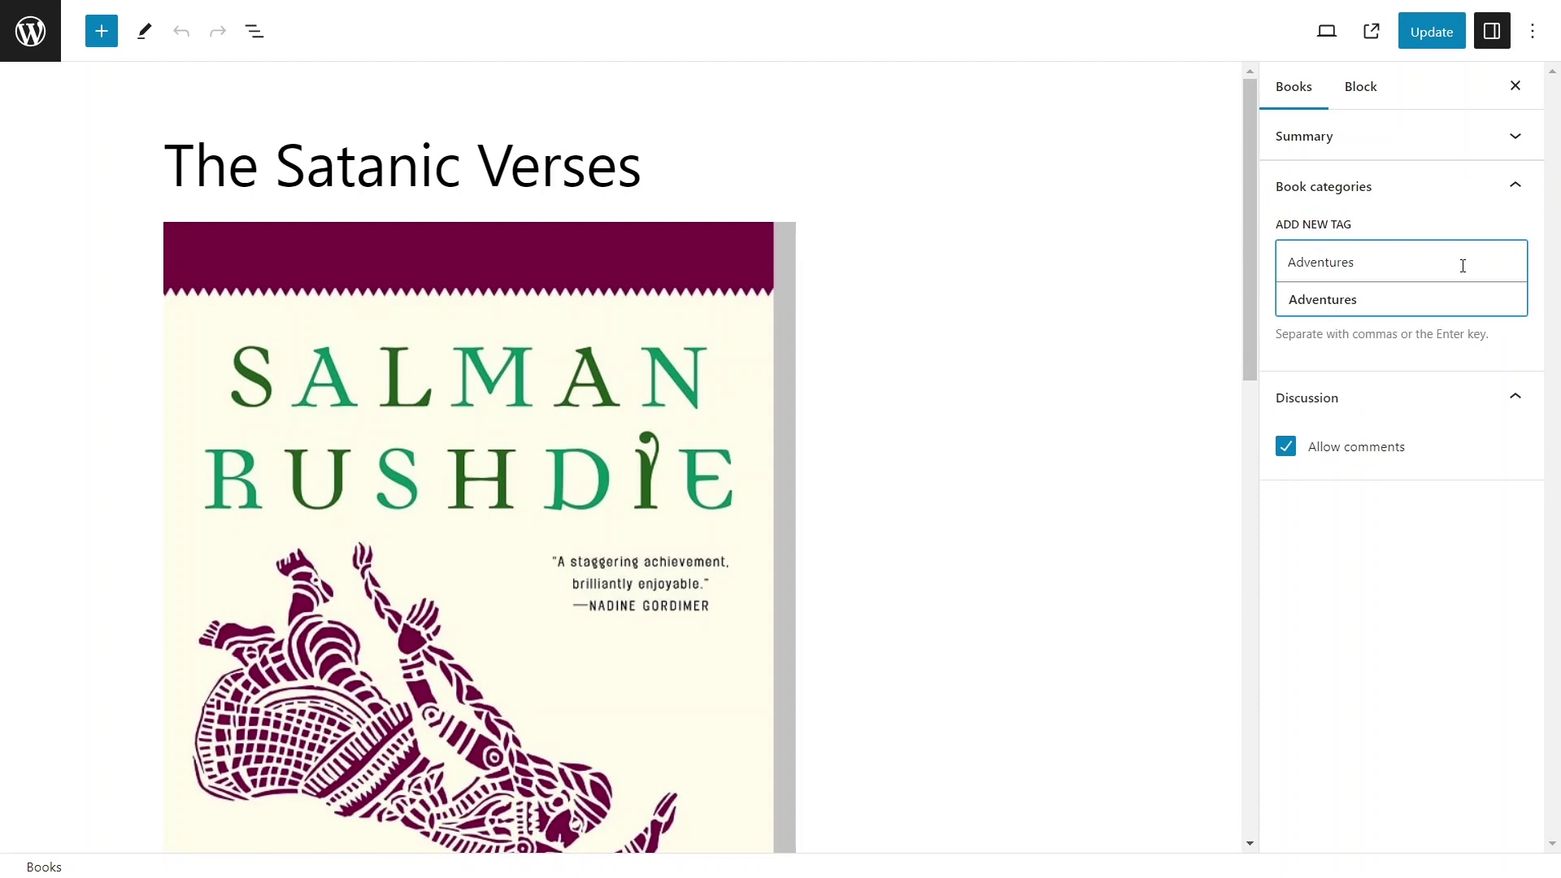
{"action": "left_click", "coordinate": [1453, 299]}
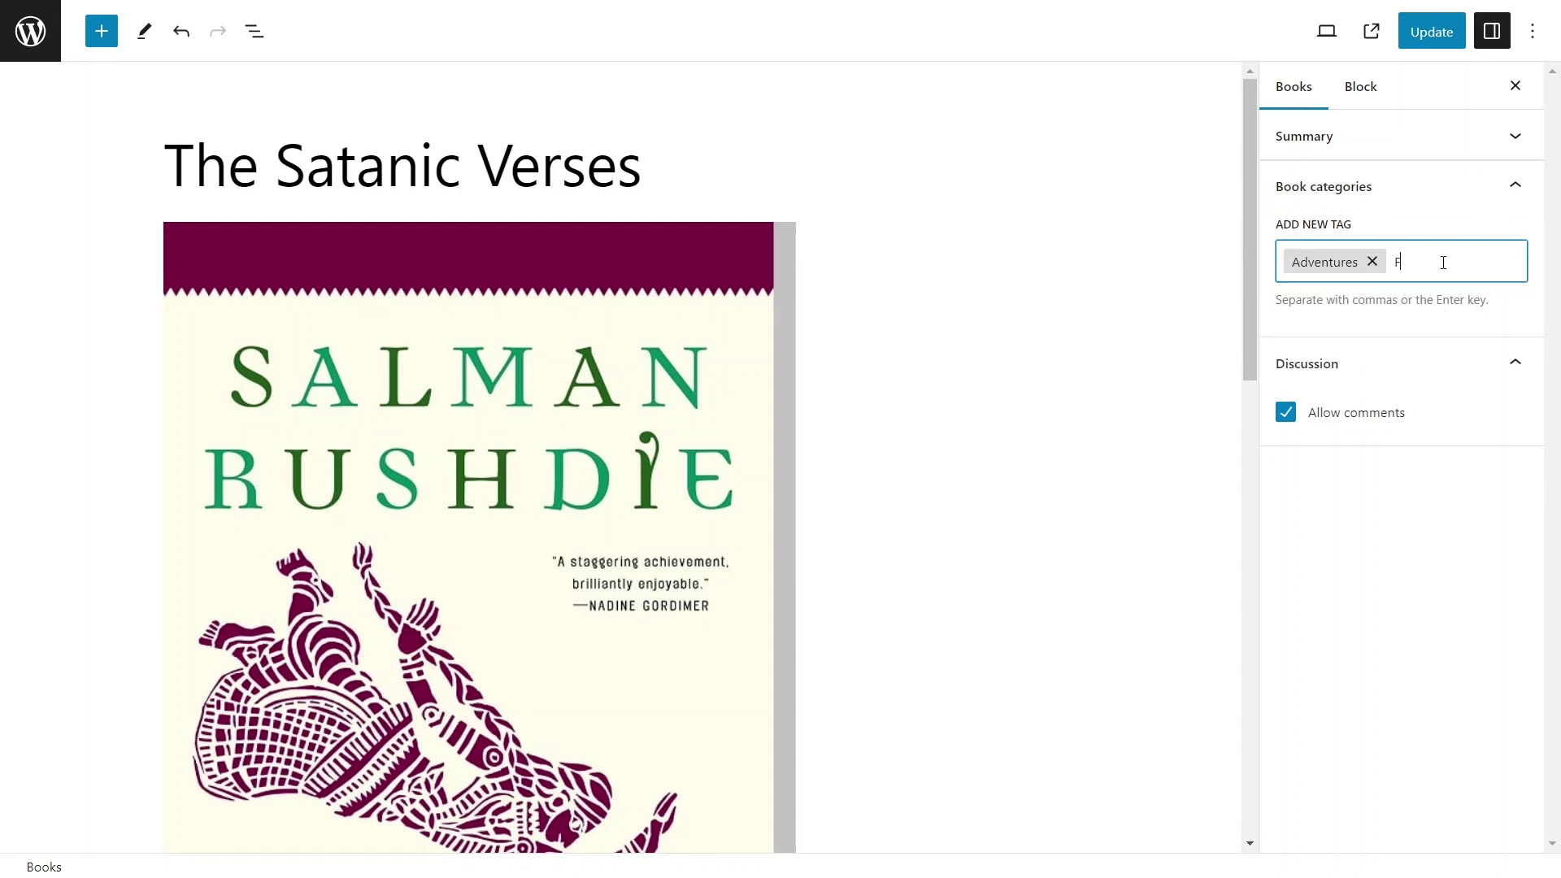
{"action": "type", "text": "Fiction"}
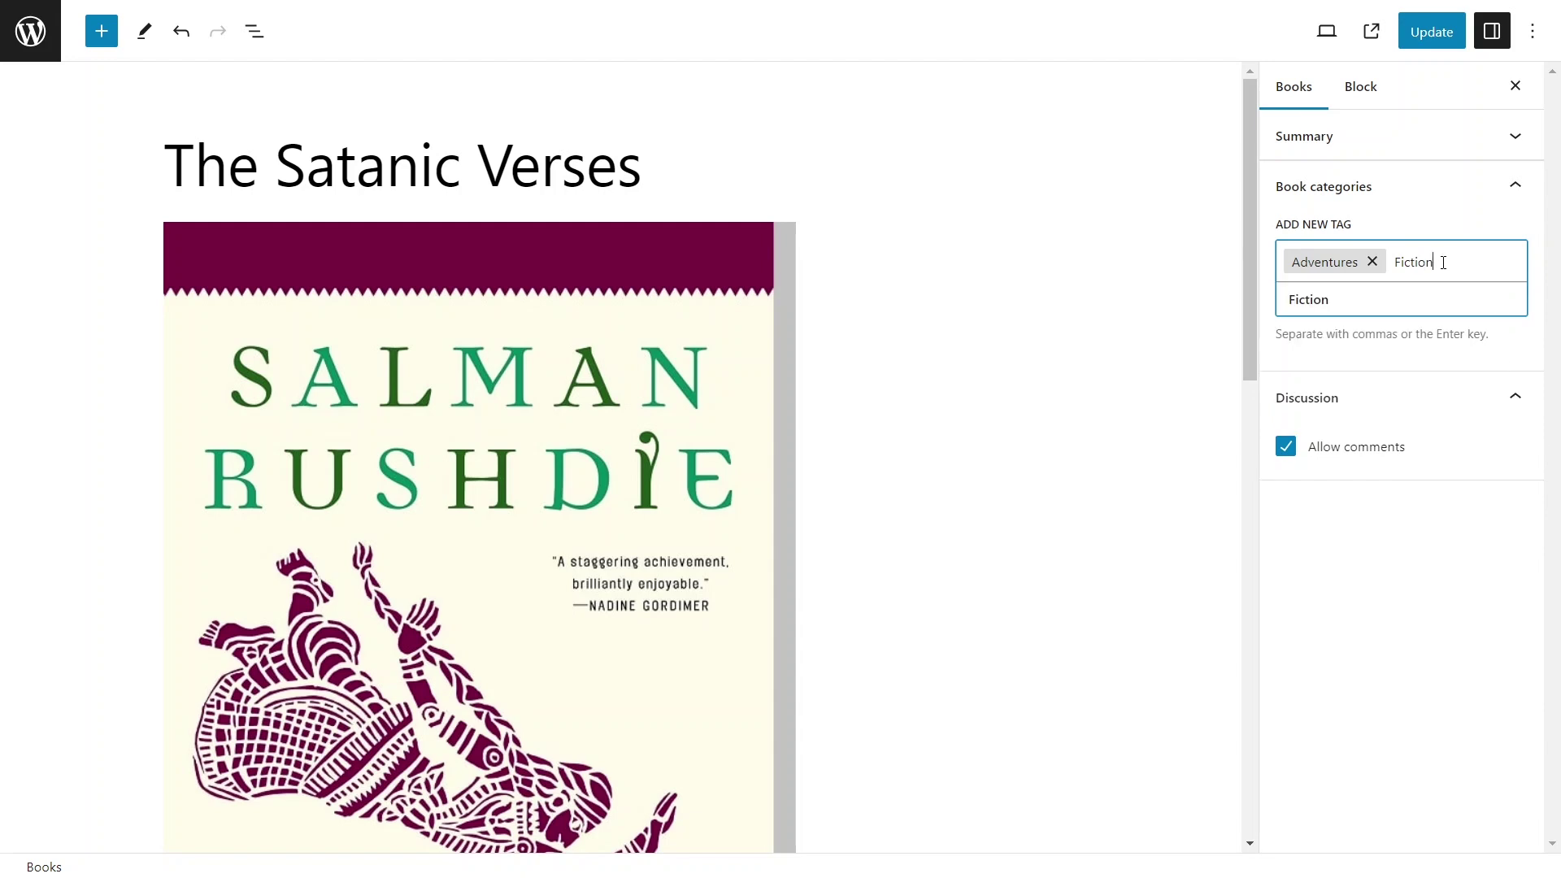
{"action": "left_click", "coordinate": [1424, 297]}
{"action": "left_click", "coordinate": [1425, 33]}
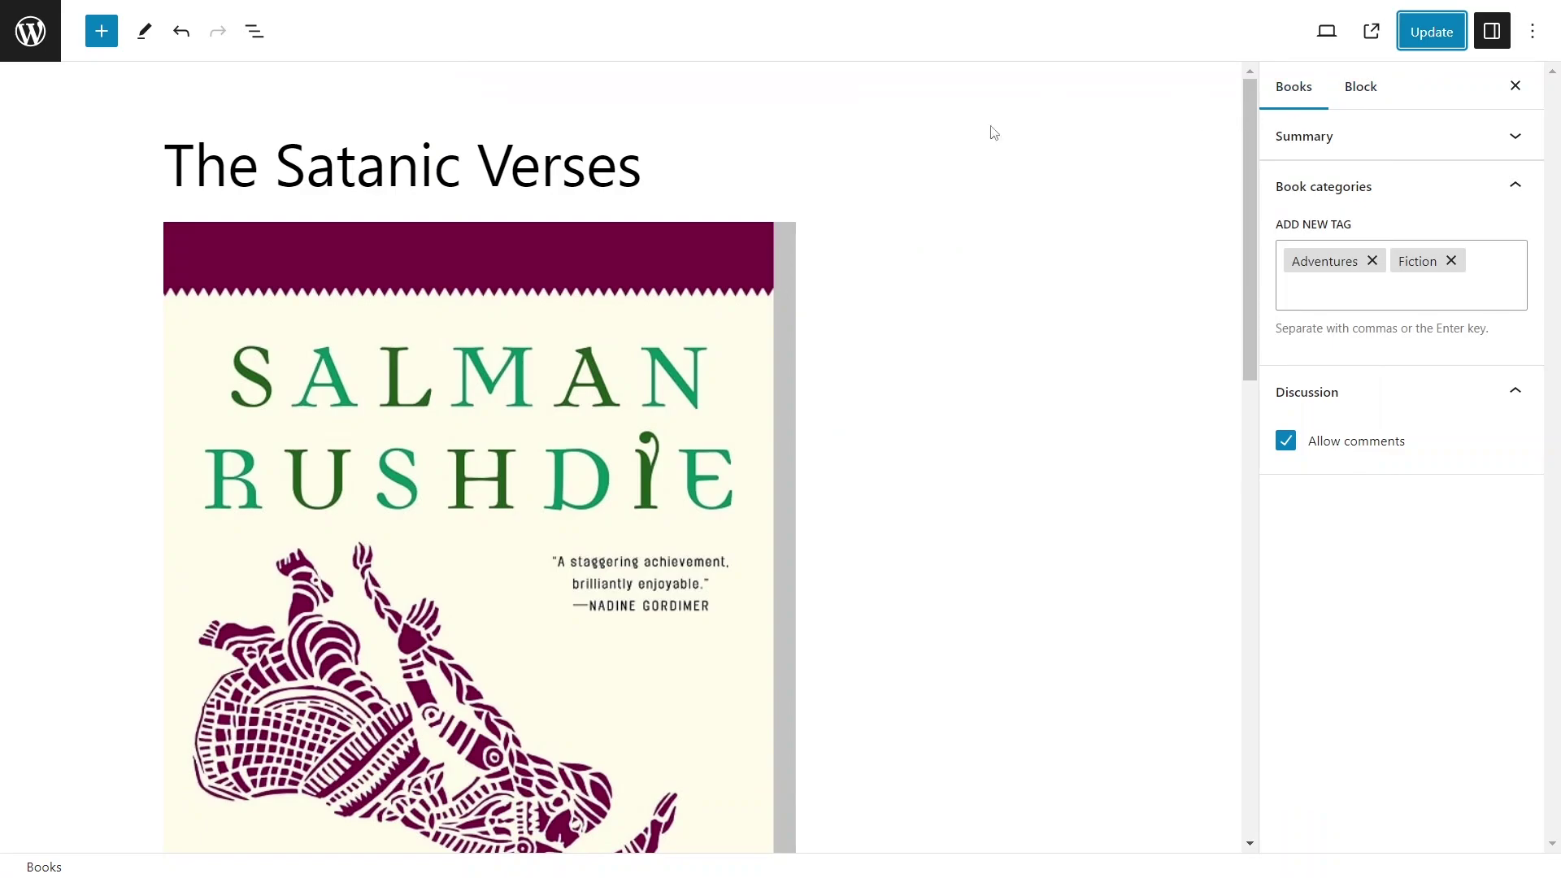
Step: Add Children's and Classics categories to Nicholas Nickleby via Quick Edit
{"action": "left_click", "coordinate": [30, 31]}
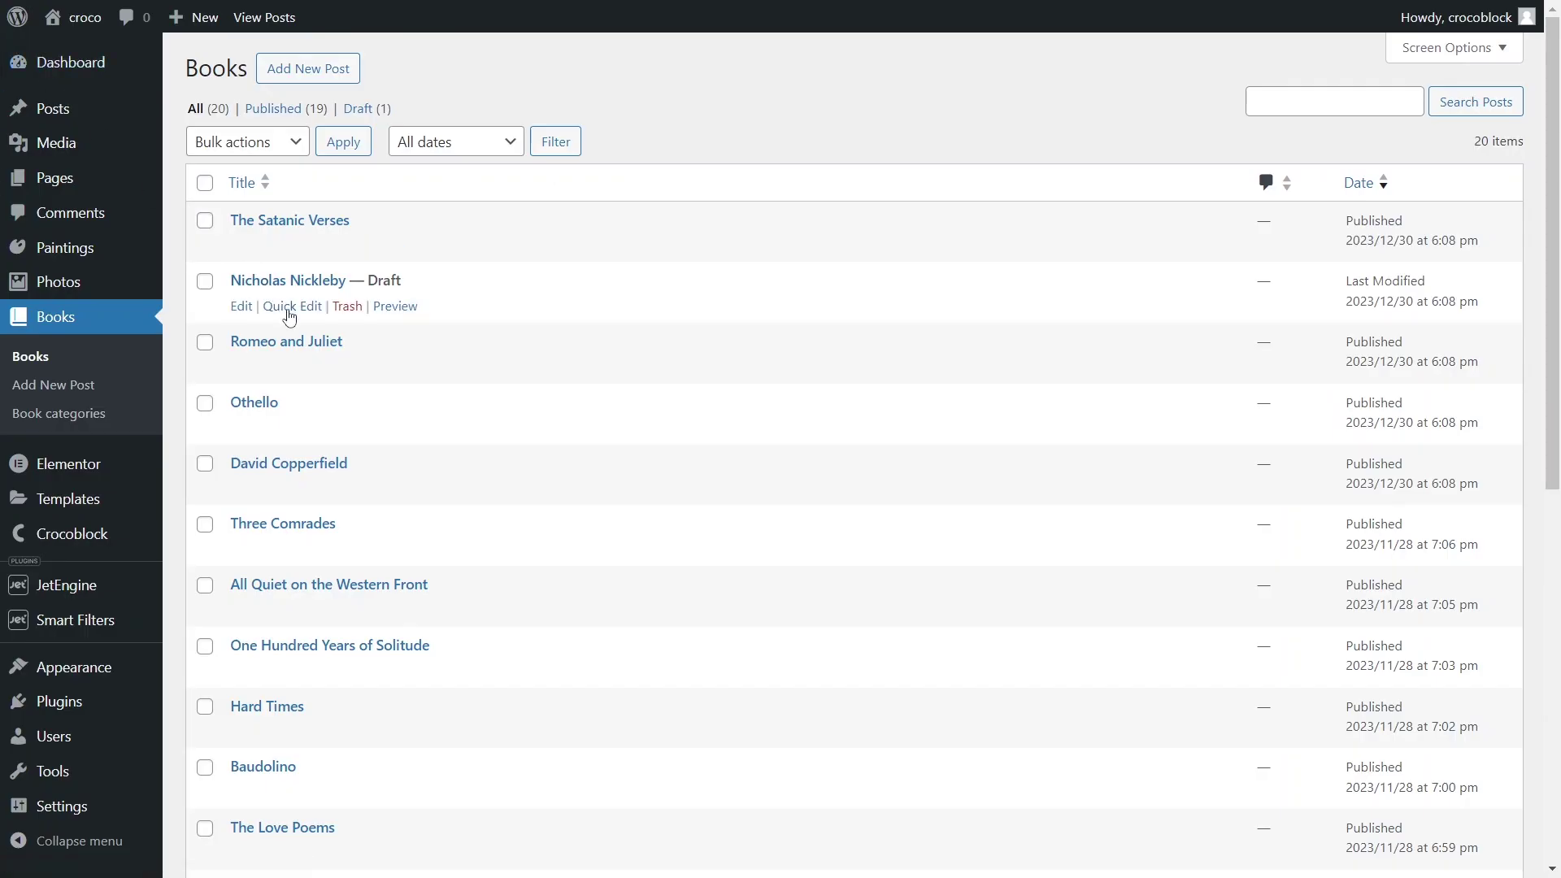
{"action": "left_click", "coordinate": [291, 305]}
{"action": "left_click", "coordinate": [898, 353]}
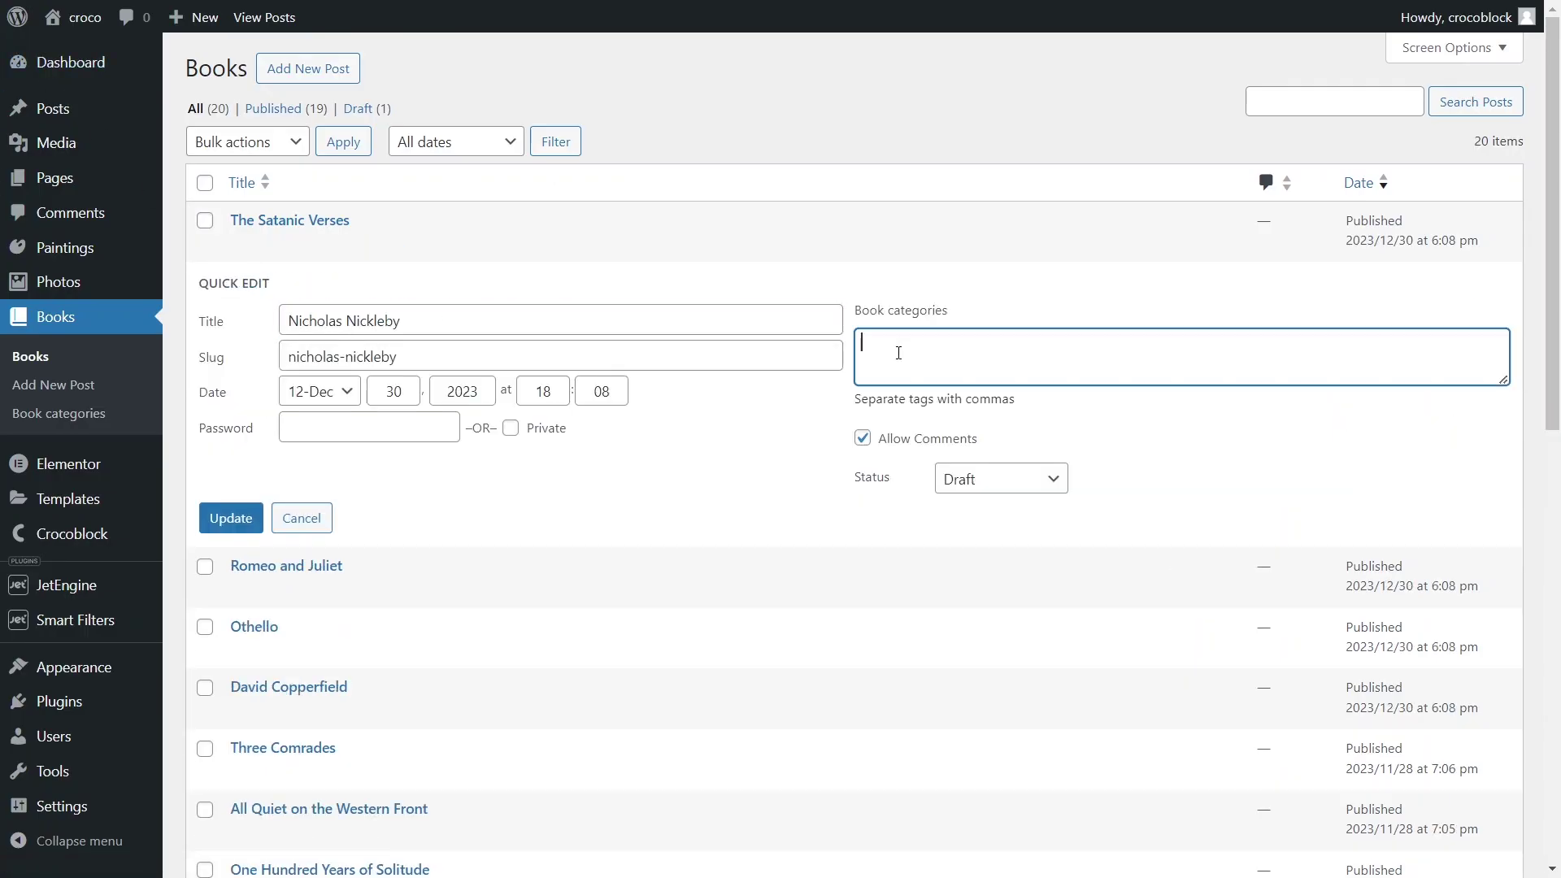
{"action": "type", "text": "Chil"}
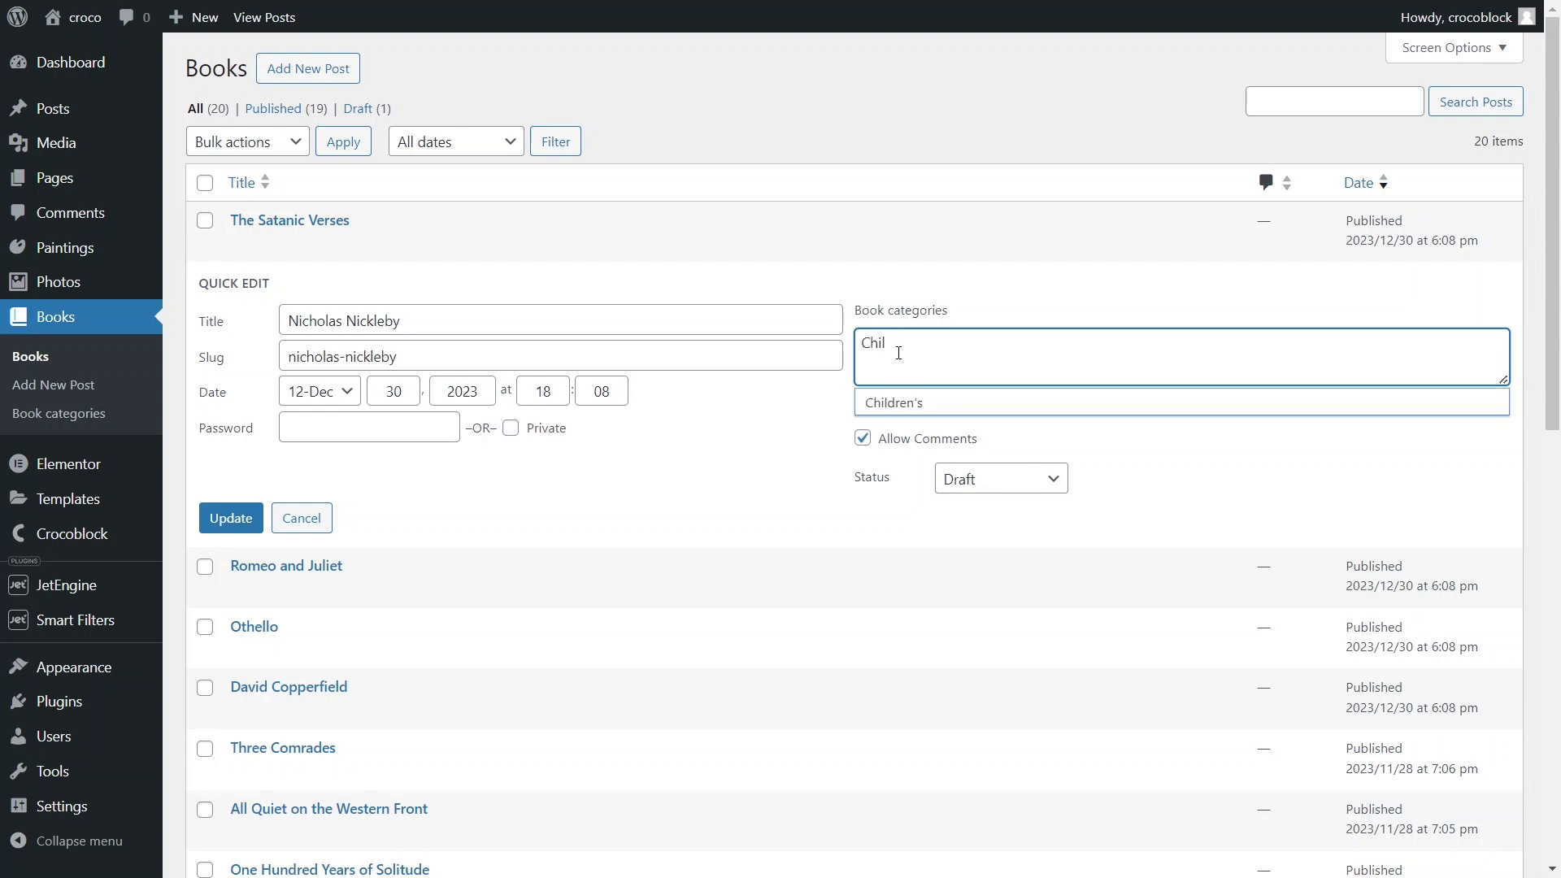
{"action": "left_click", "coordinate": [915, 400]}
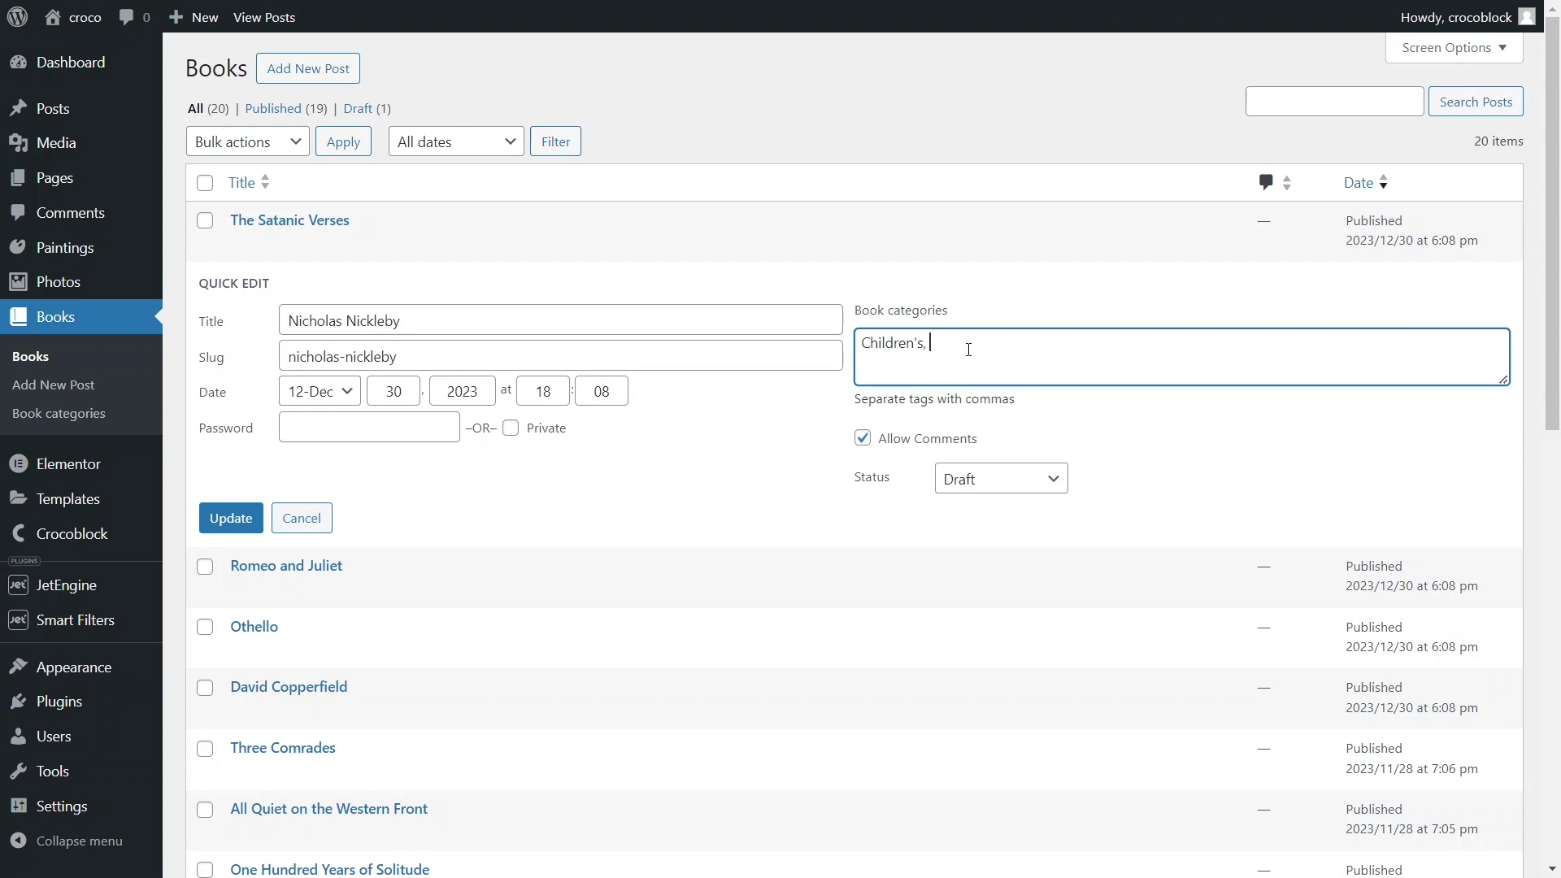
{"action": "type", "text": "Classi"}
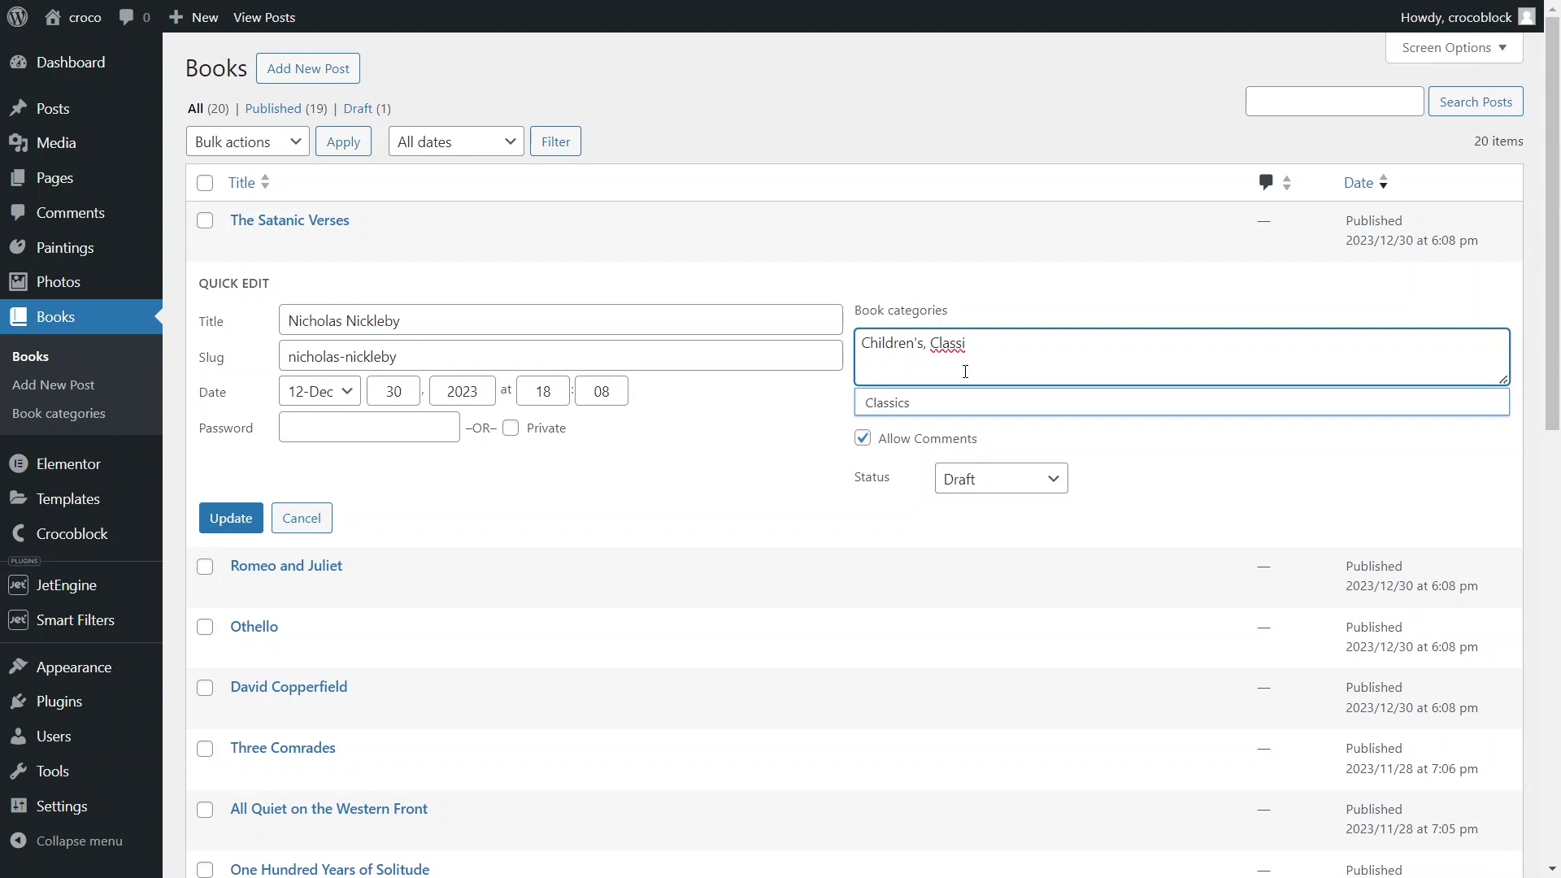
{"action": "left_click", "coordinate": [956, 402]}
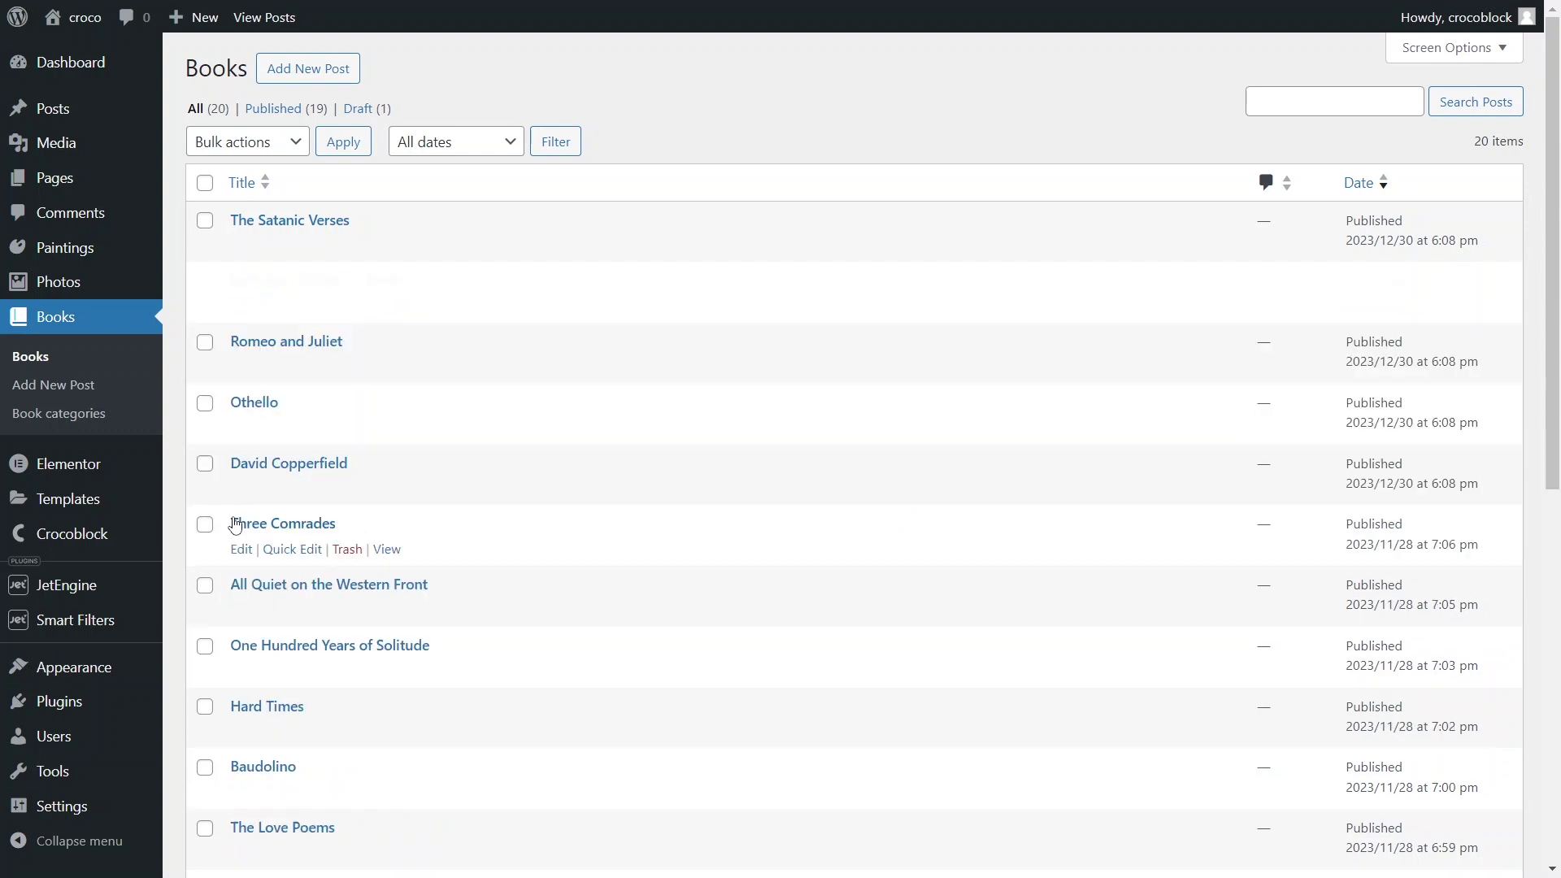
Step: Bulk-edit Romeo and Juliet and The Love Poems to add Poetry, Classics and Fiction
{"action": "left_click", "coordinate": [205, 342]}
{"action": "left_click", "coordinate": [205, 828]}
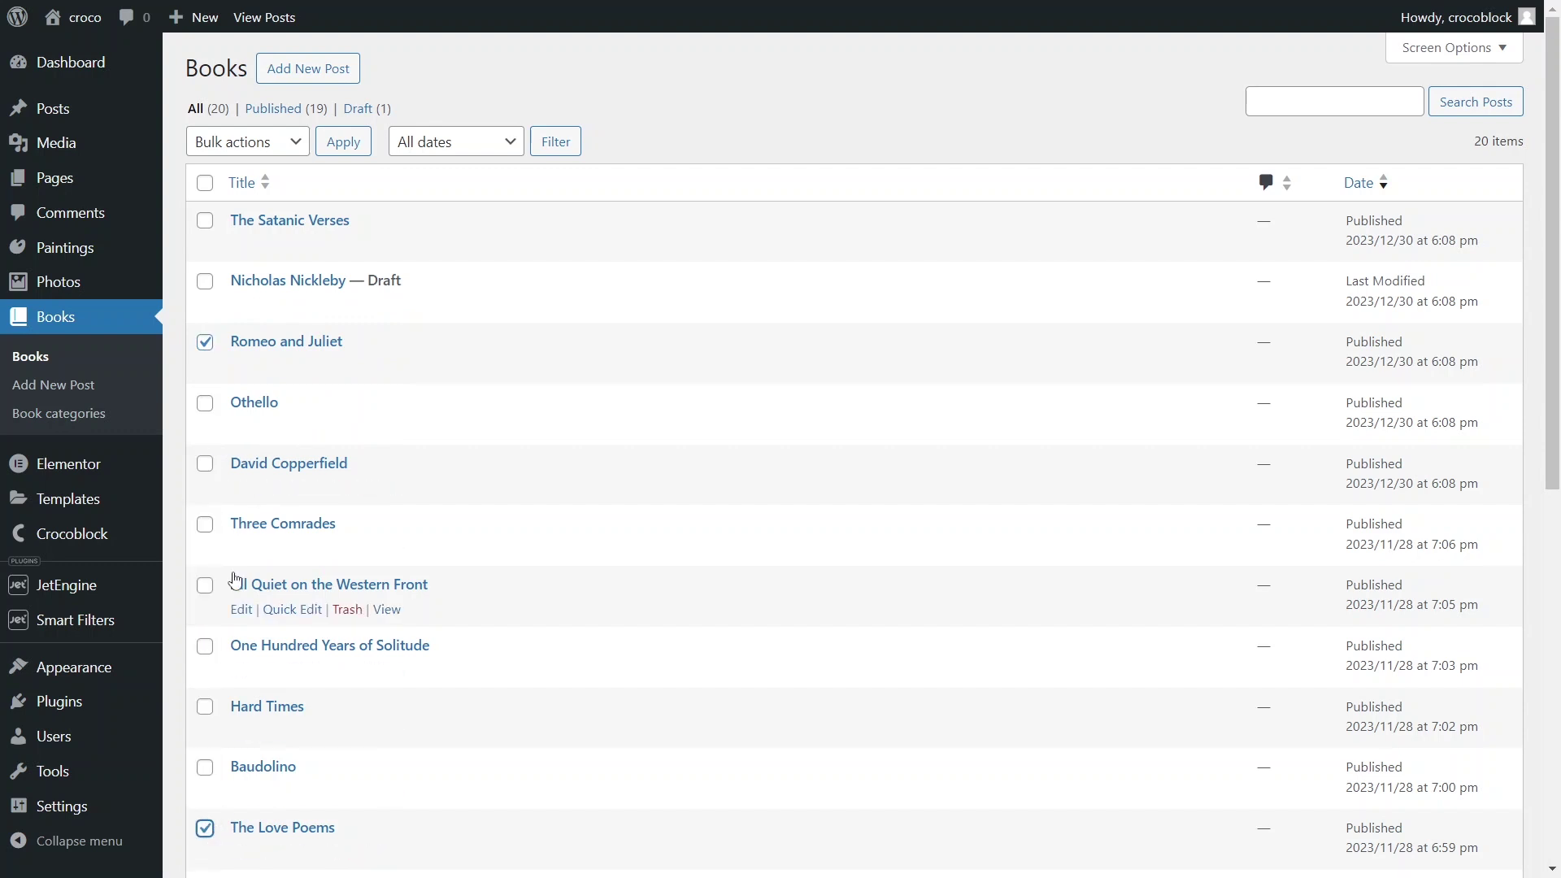
{"action": "left_click", "coordinate": [279, 155]}
{"action": "left_click", "coordinate": [280, 180]}
{"action": "left_click", "coordinate": [332, 155]}
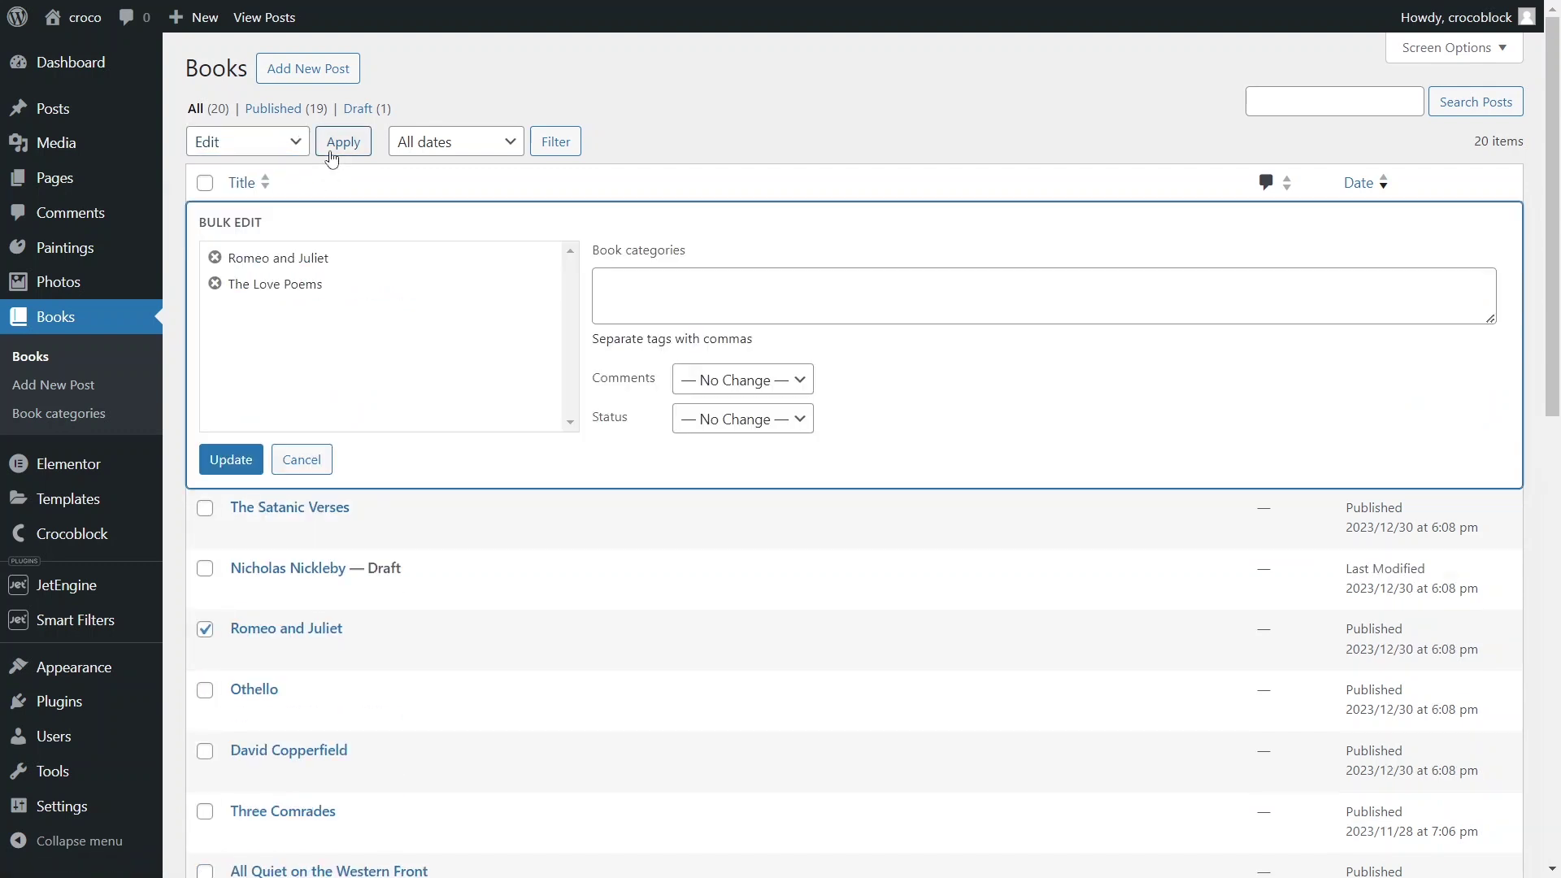
{"action": "left_click", "coordinate": [613, 292]}
{"action": "type", "text": "poet"}
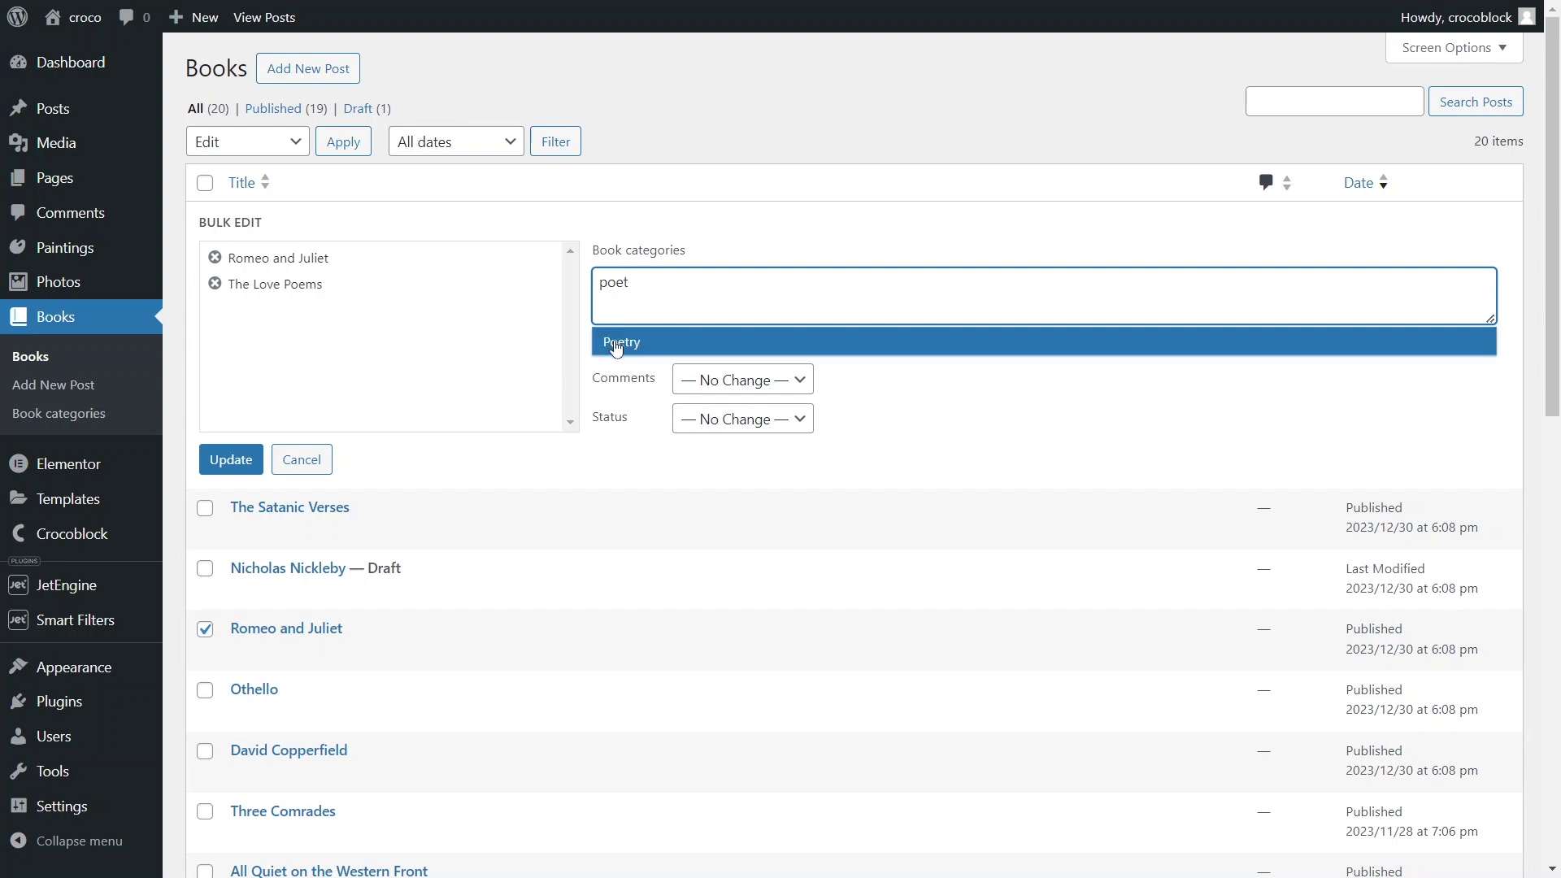
{"action": "left_click", "coordinate": [616, 348]}
{"action": "type", "text": "Cl"}
{"action": "left_click", "coordinate": [658, 341]}
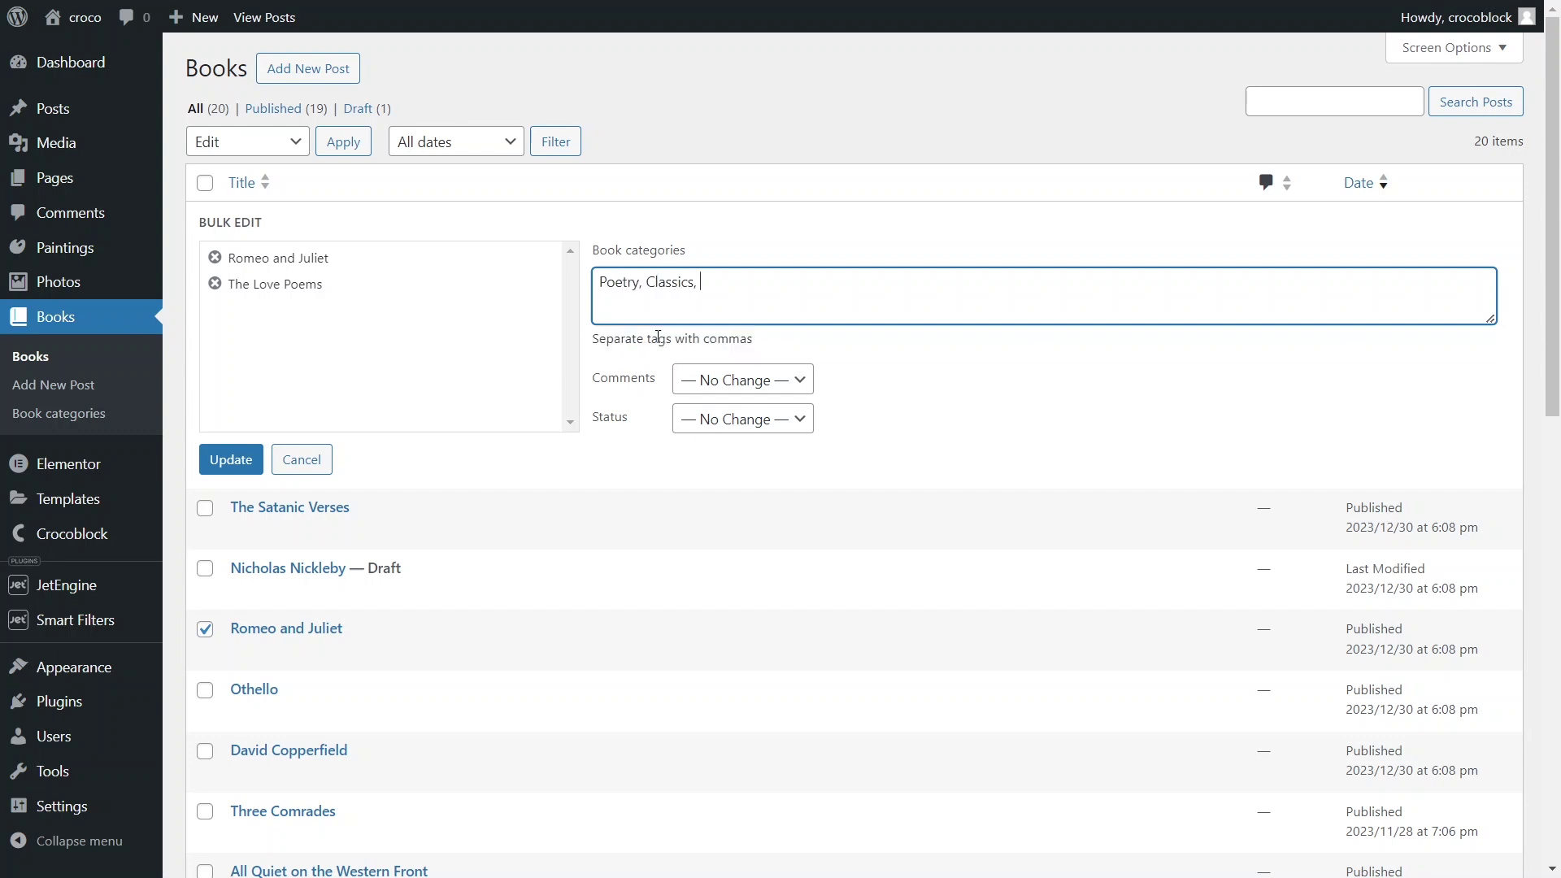
{"action": "type", "text": "Fic"}
{"action": "left_click", "coordinate": [655, 342]}
{"action": "left_click", "coordinate": [231, 459]}
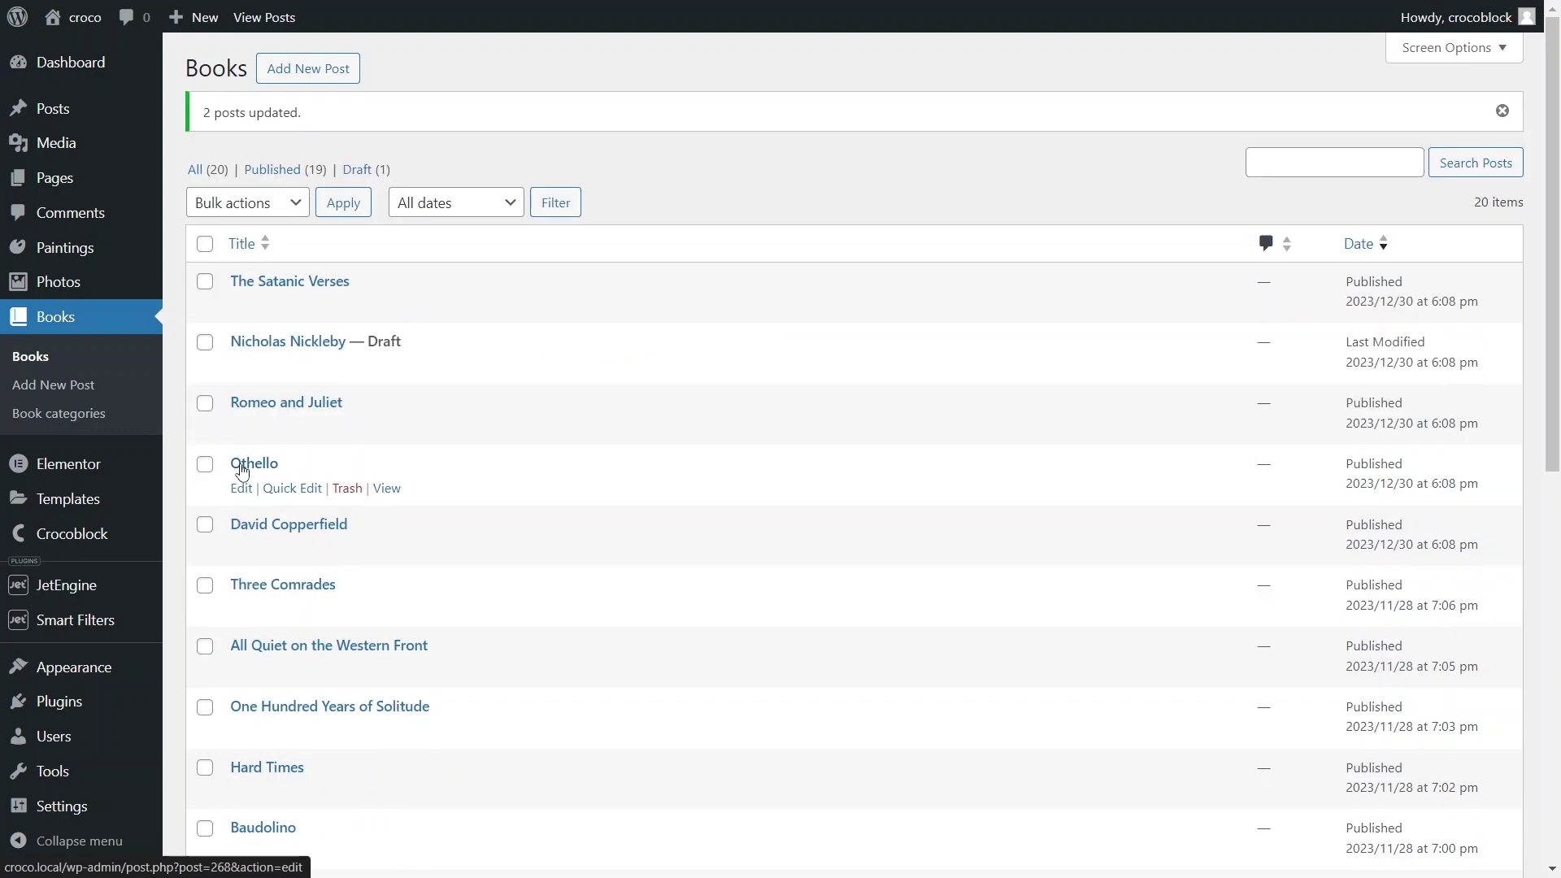
Step: Add a Books admin filter named 'Book categories', with matching placeholder, of type Taxonomy
{"action": "mouse_move", "coordinate": [81, 585]}
{"action": "left_click", "coordinate": [216, 645]}
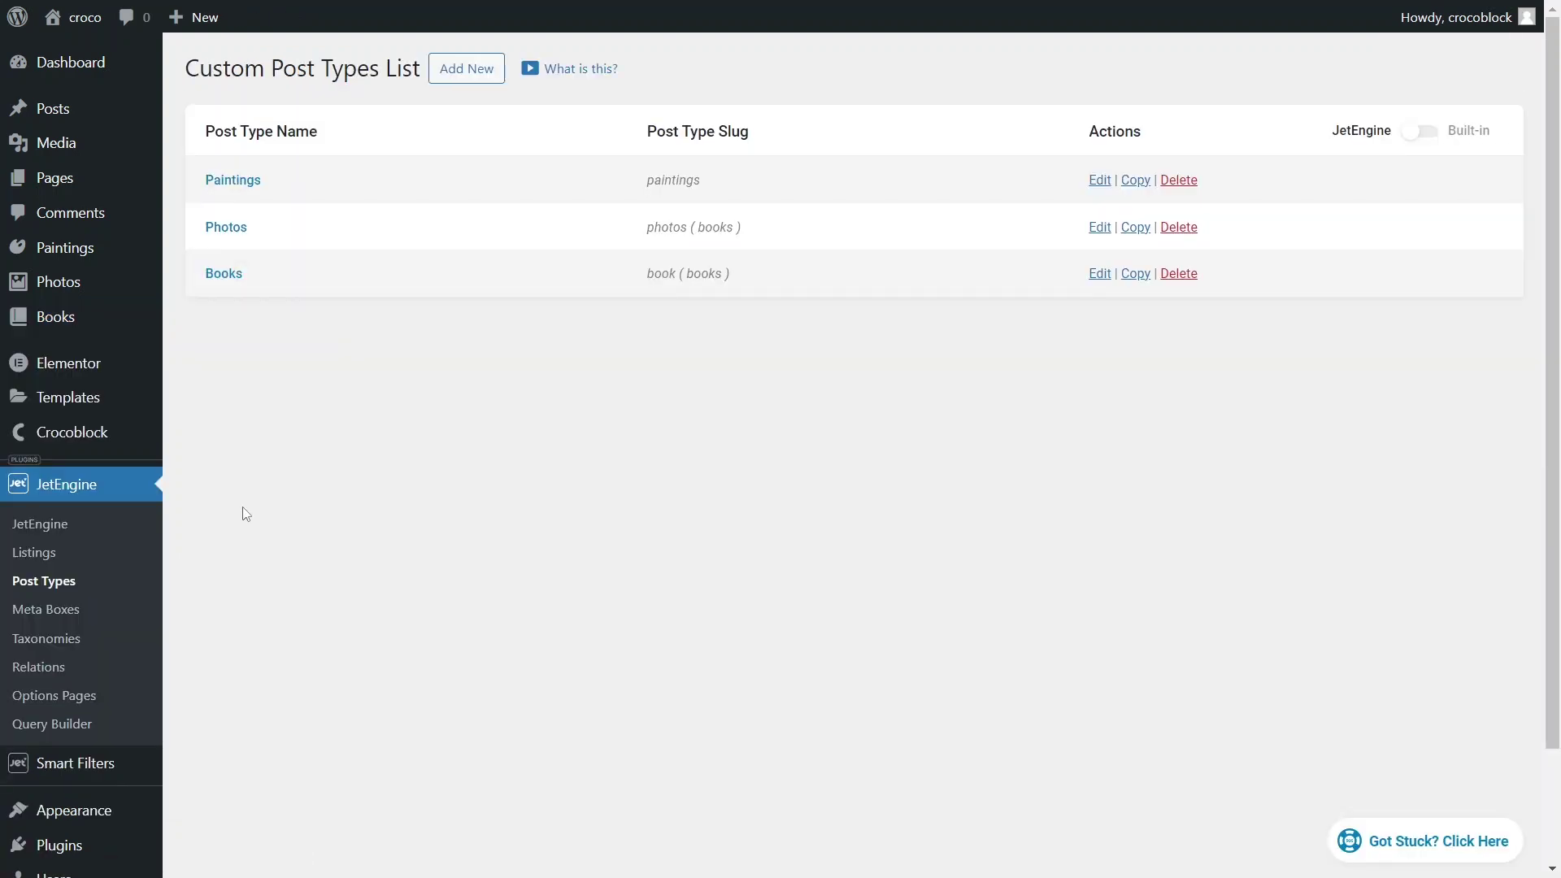
{"action": "left_click", "coordinate": [228, 283]}
{"action": "left_click", "coordinate": [196, 145]}
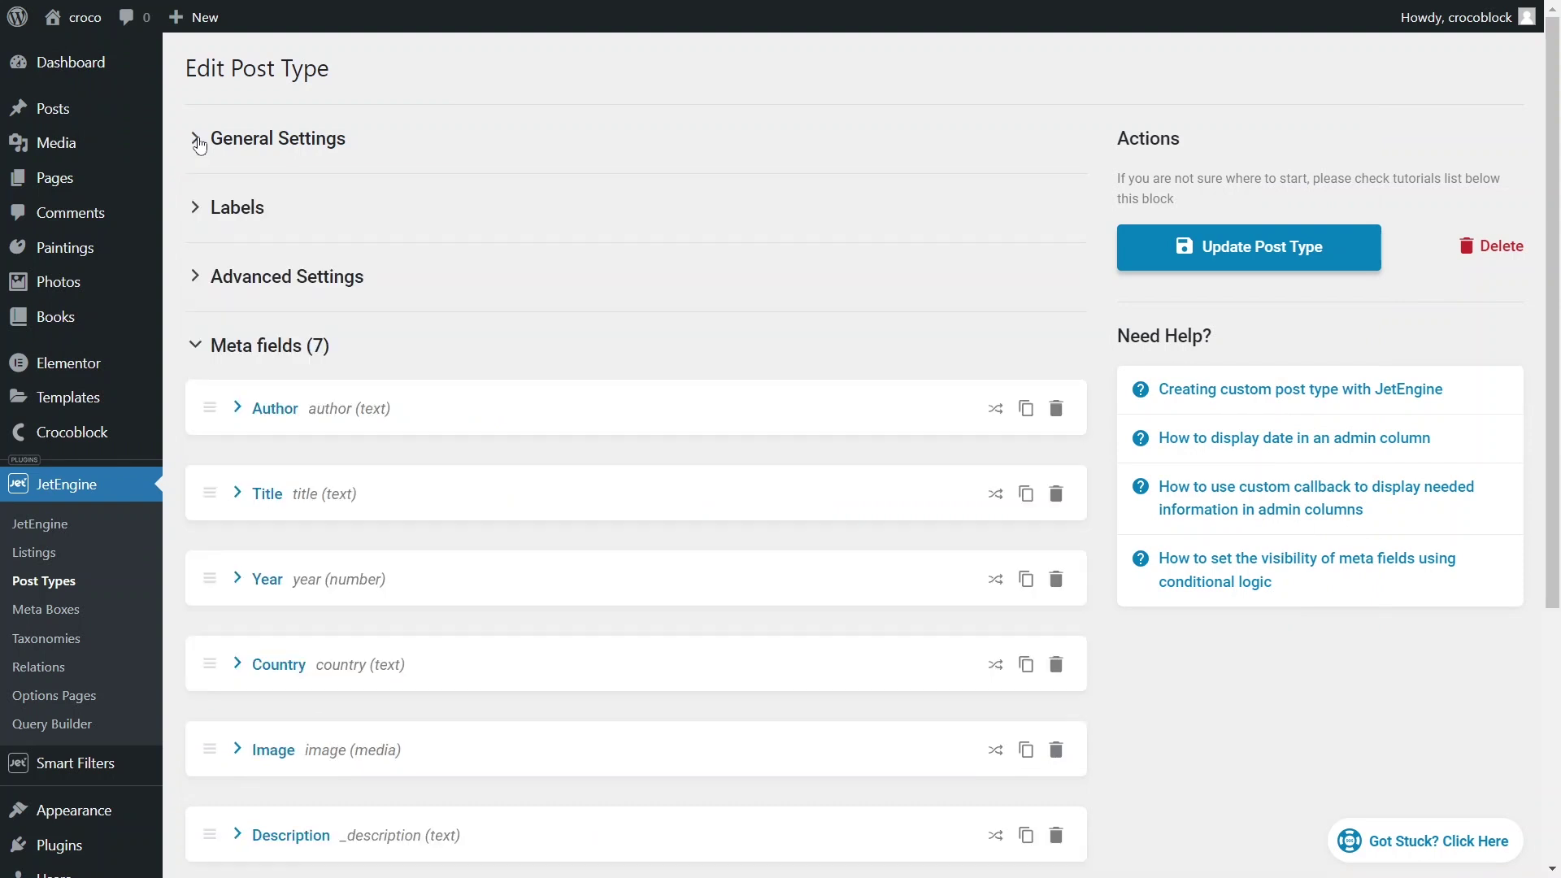
{"action": "left_click", "coordinate": [194, 346]}
{"action": "left_click", "coordinate": [197, 486]}
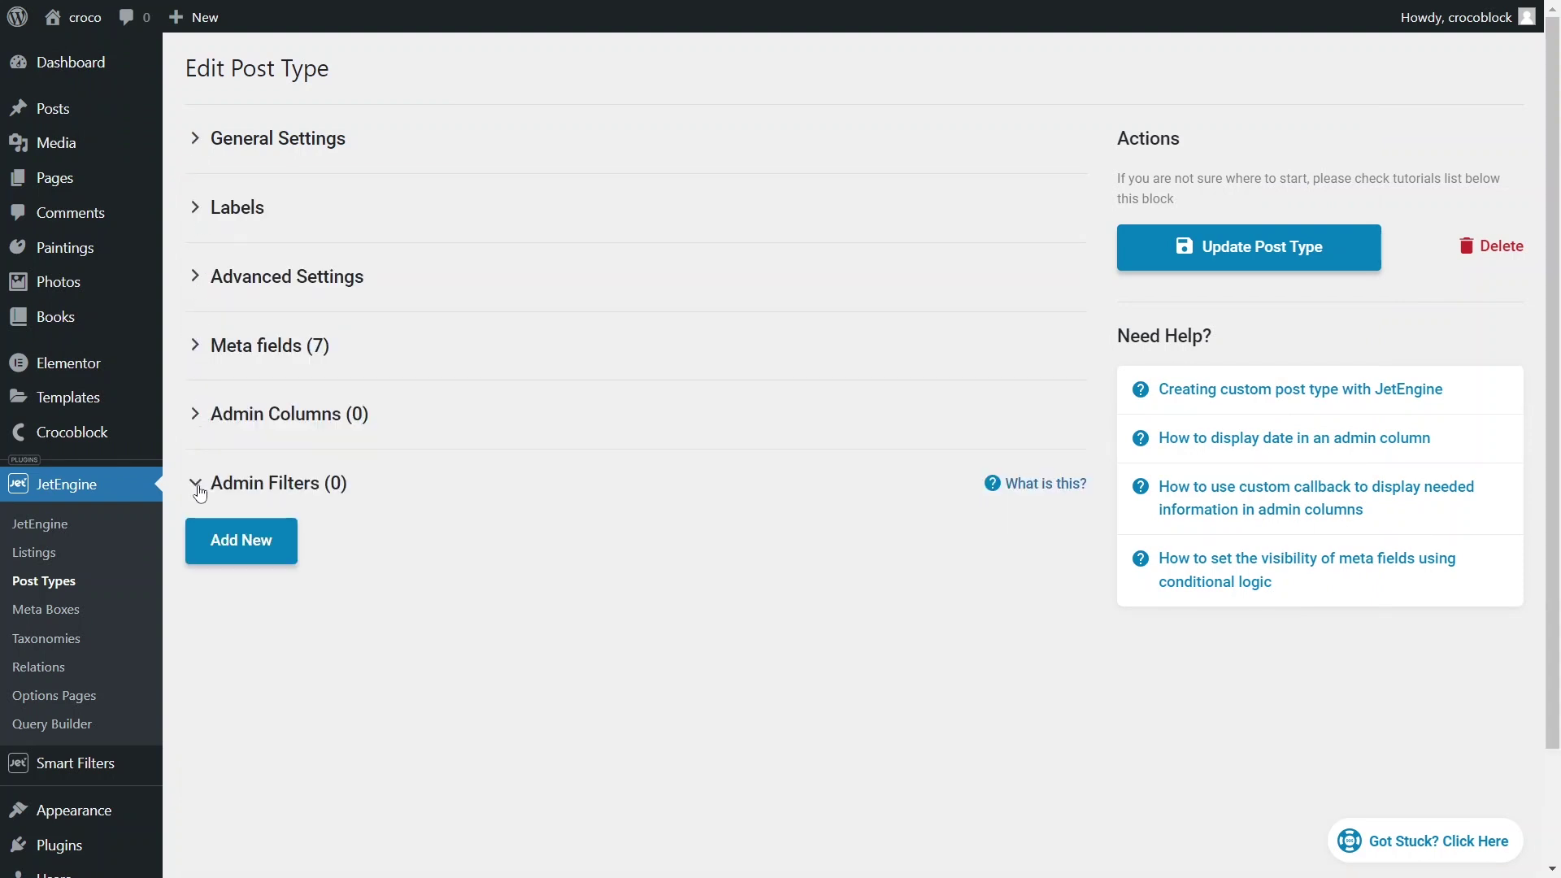
{"action": "left_click", "coordinate": [264, 555]}
{"action": "left_click", "coordinate": [672, 612]}
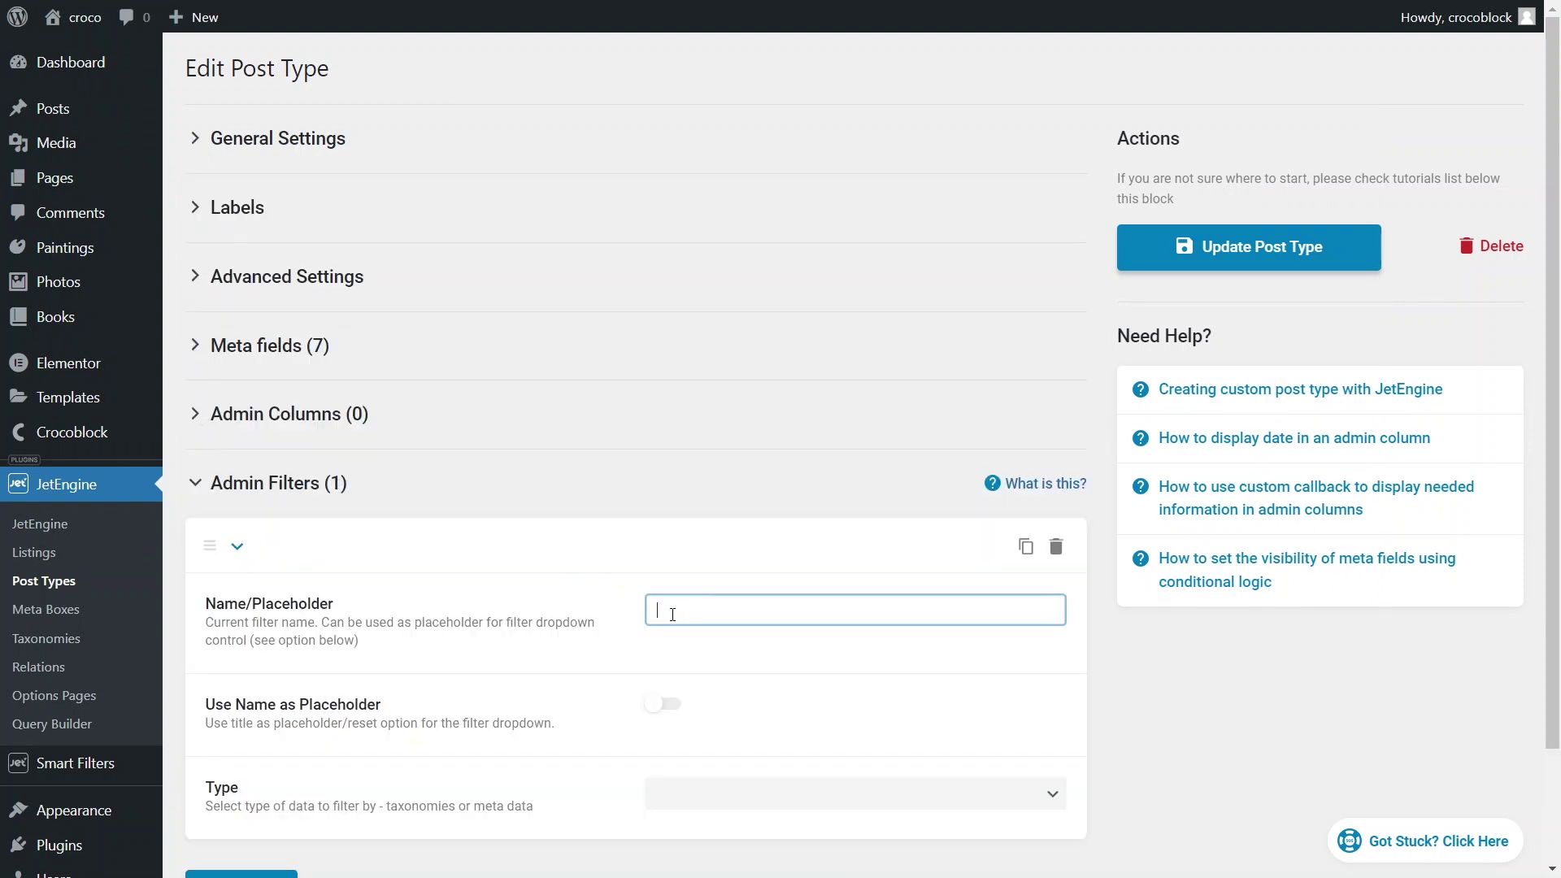
{"action": "type", "text": "Book categories"}
{"action": "left_click", "coordinate": [665, 704]}
{"action": "left_click", "coordinate": [707, 794]}
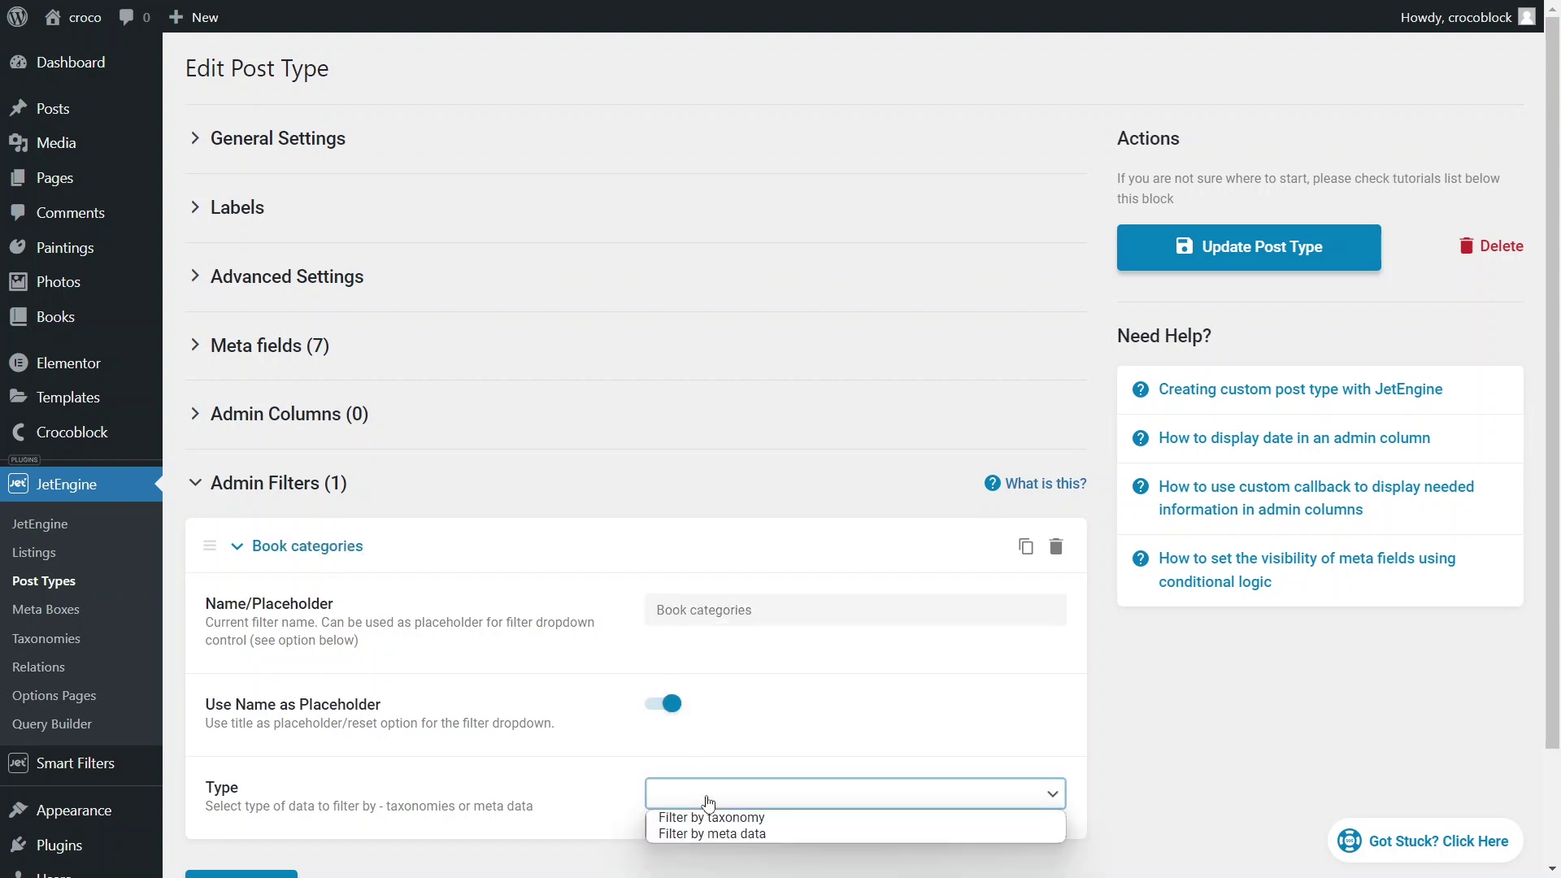
{"action": "left_click", "coordinate": [712, 817]}
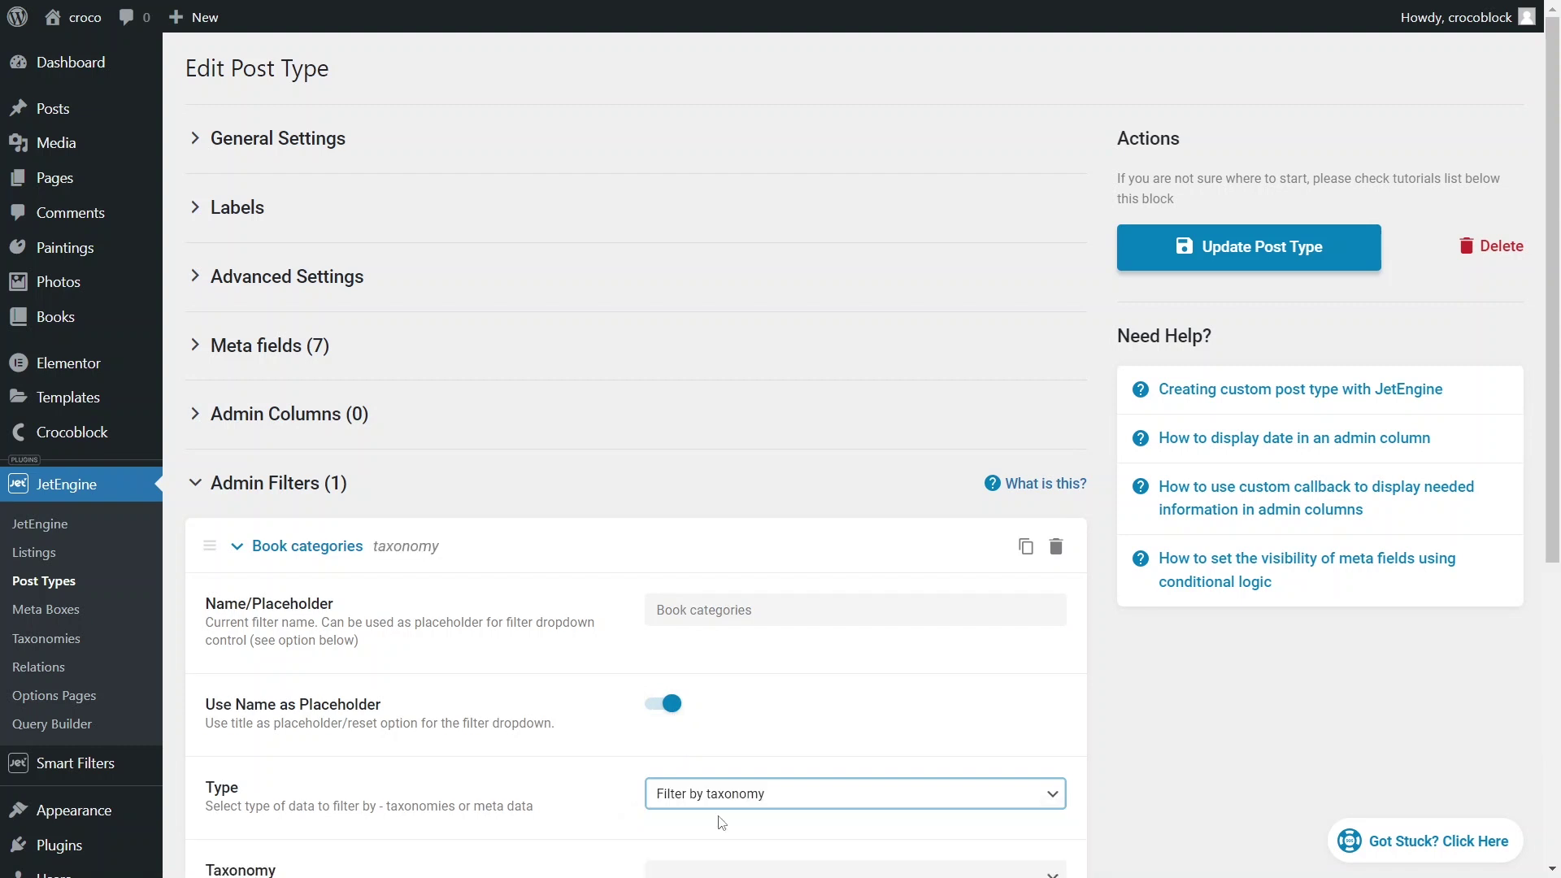
Step: Point the filter at Book categories with counts, ordered by Name ascending, and save
{"action": "scroll", "coordinate": [721, 823], "scroll_direction": "down", "scroll_amount": 4}
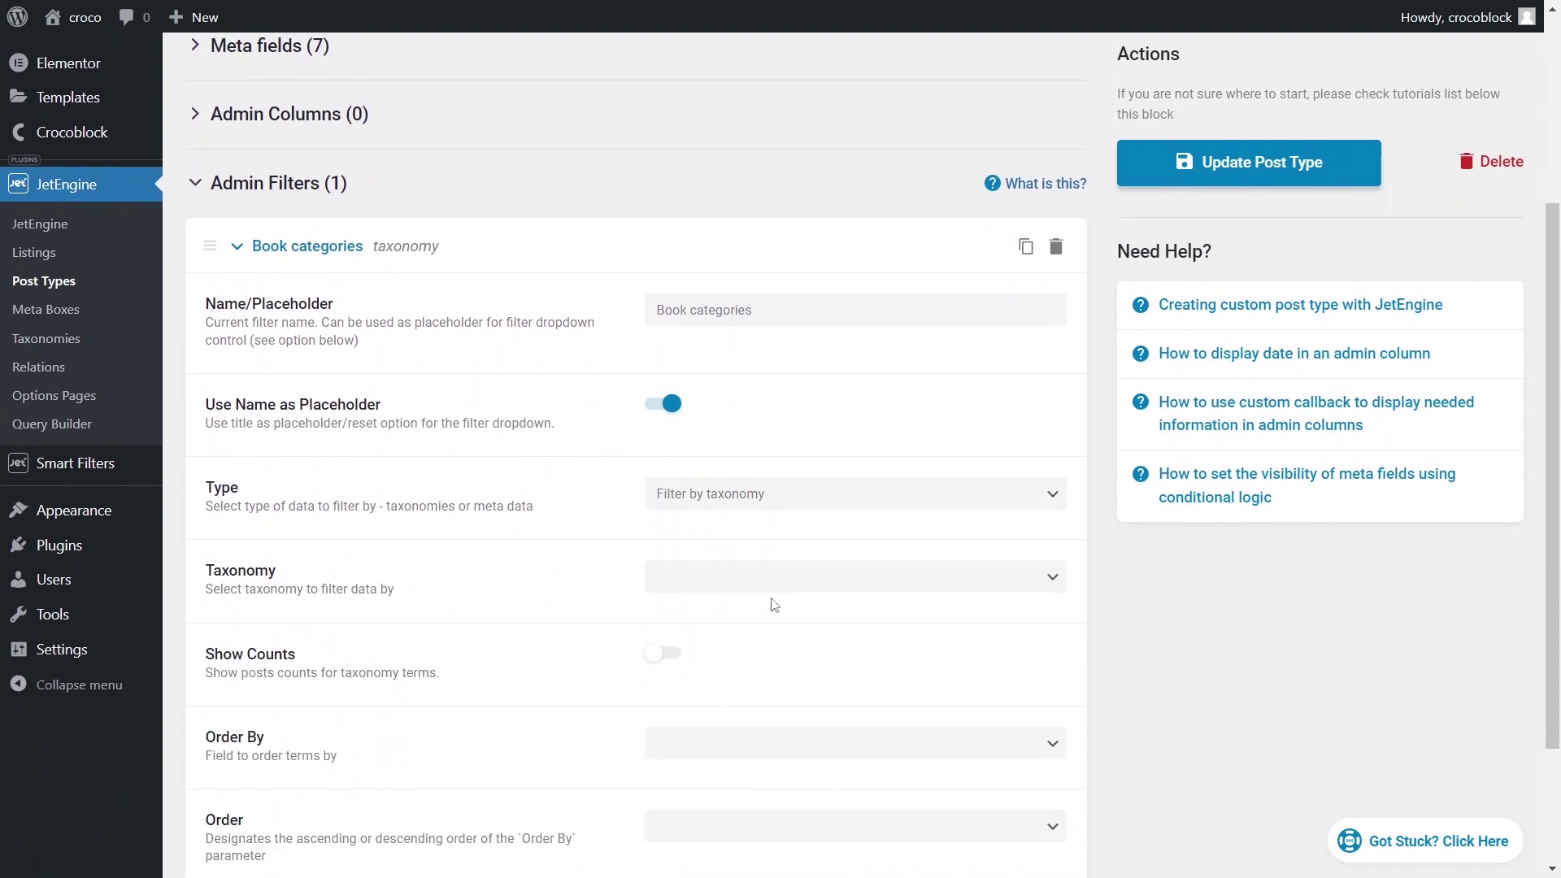
{"action": "scroll", "coordinate": [768, 569], "scroll_direction": "down", "scroll_amount": 1}
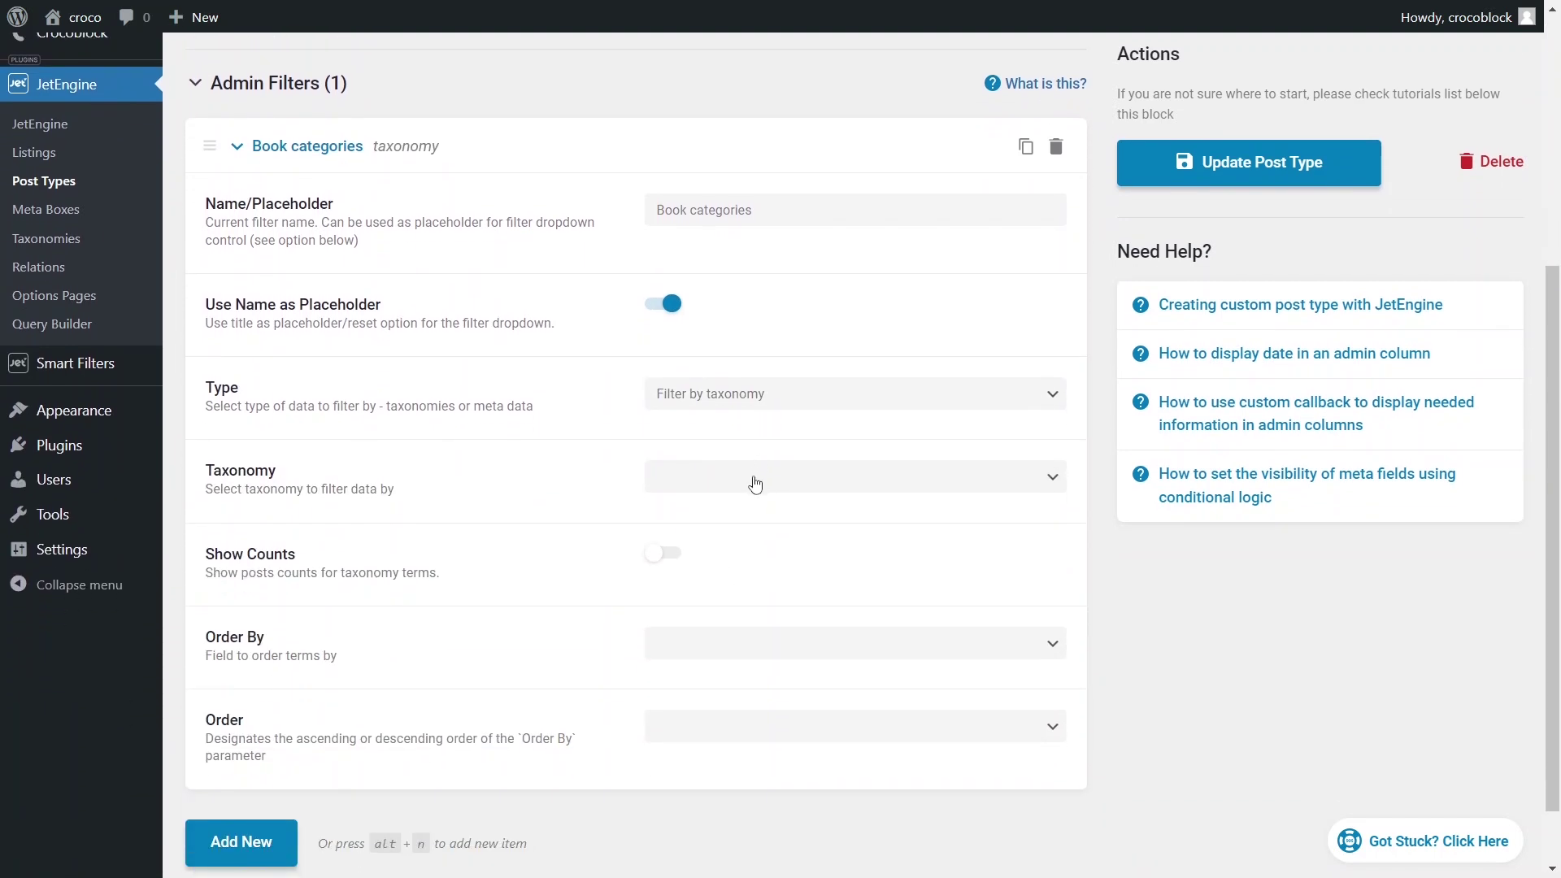
{"action": "left_click", "coordinate": [755, 484]}
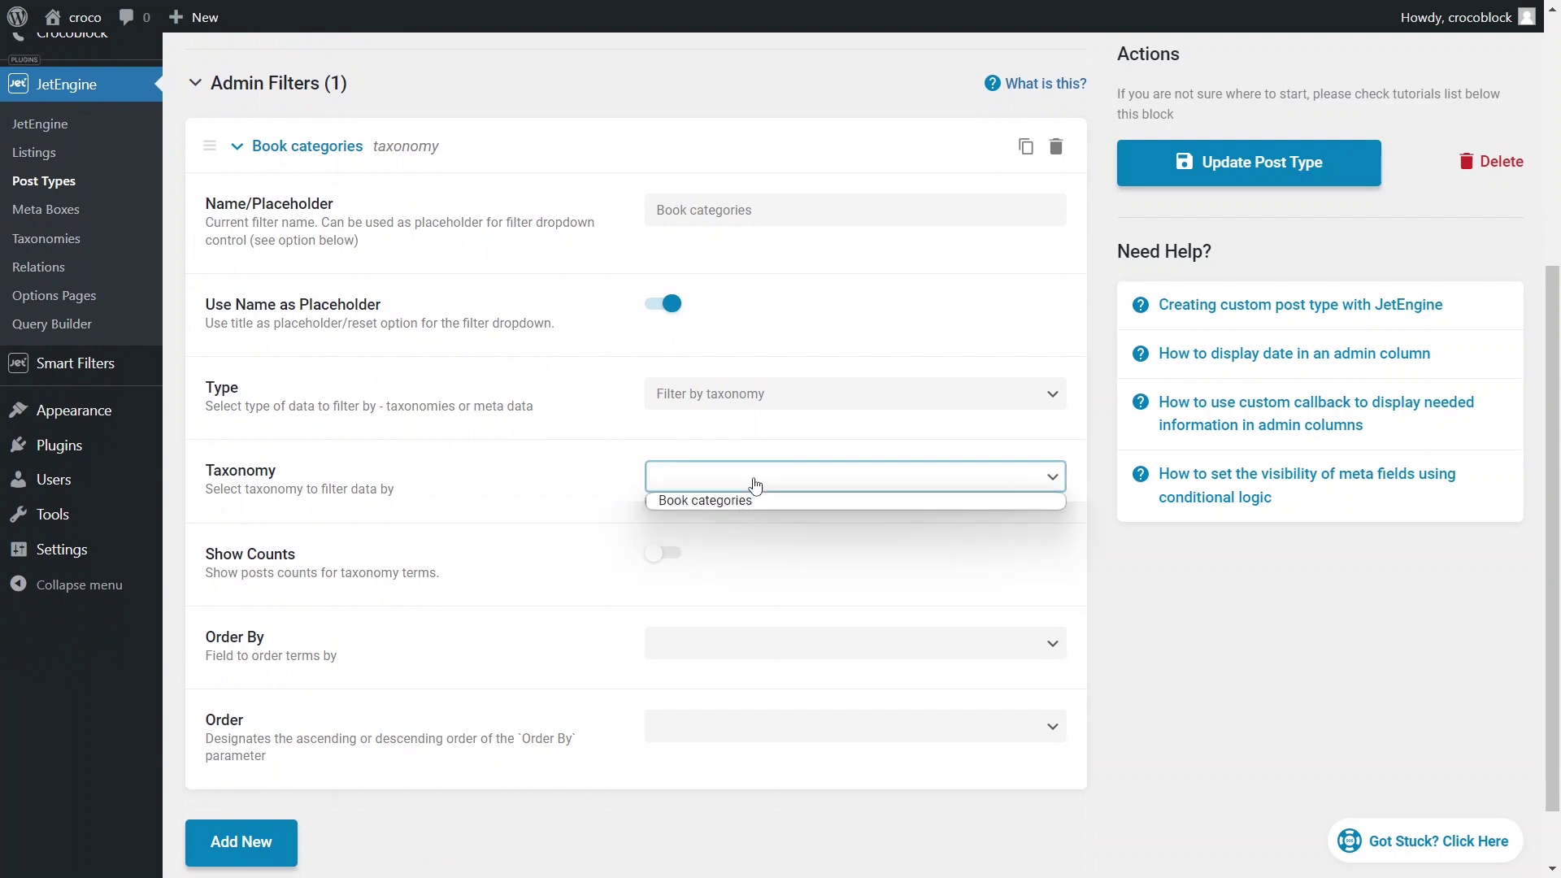
{"action": "left_click", "coordinate": [749, 504]}
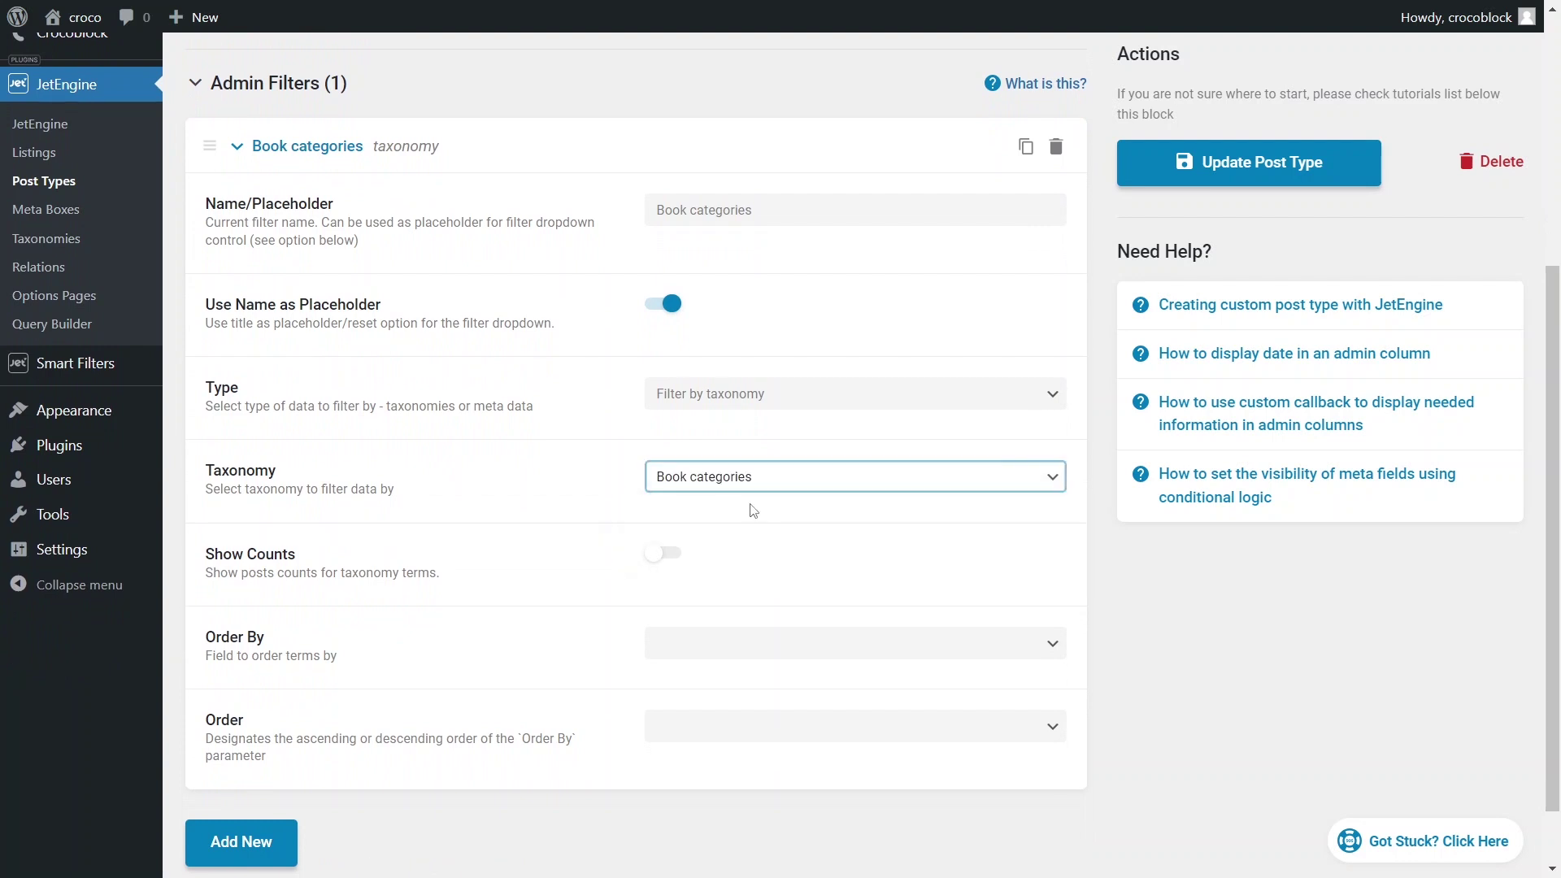
{"action": "left_click", "coordinate": [670, 559]}
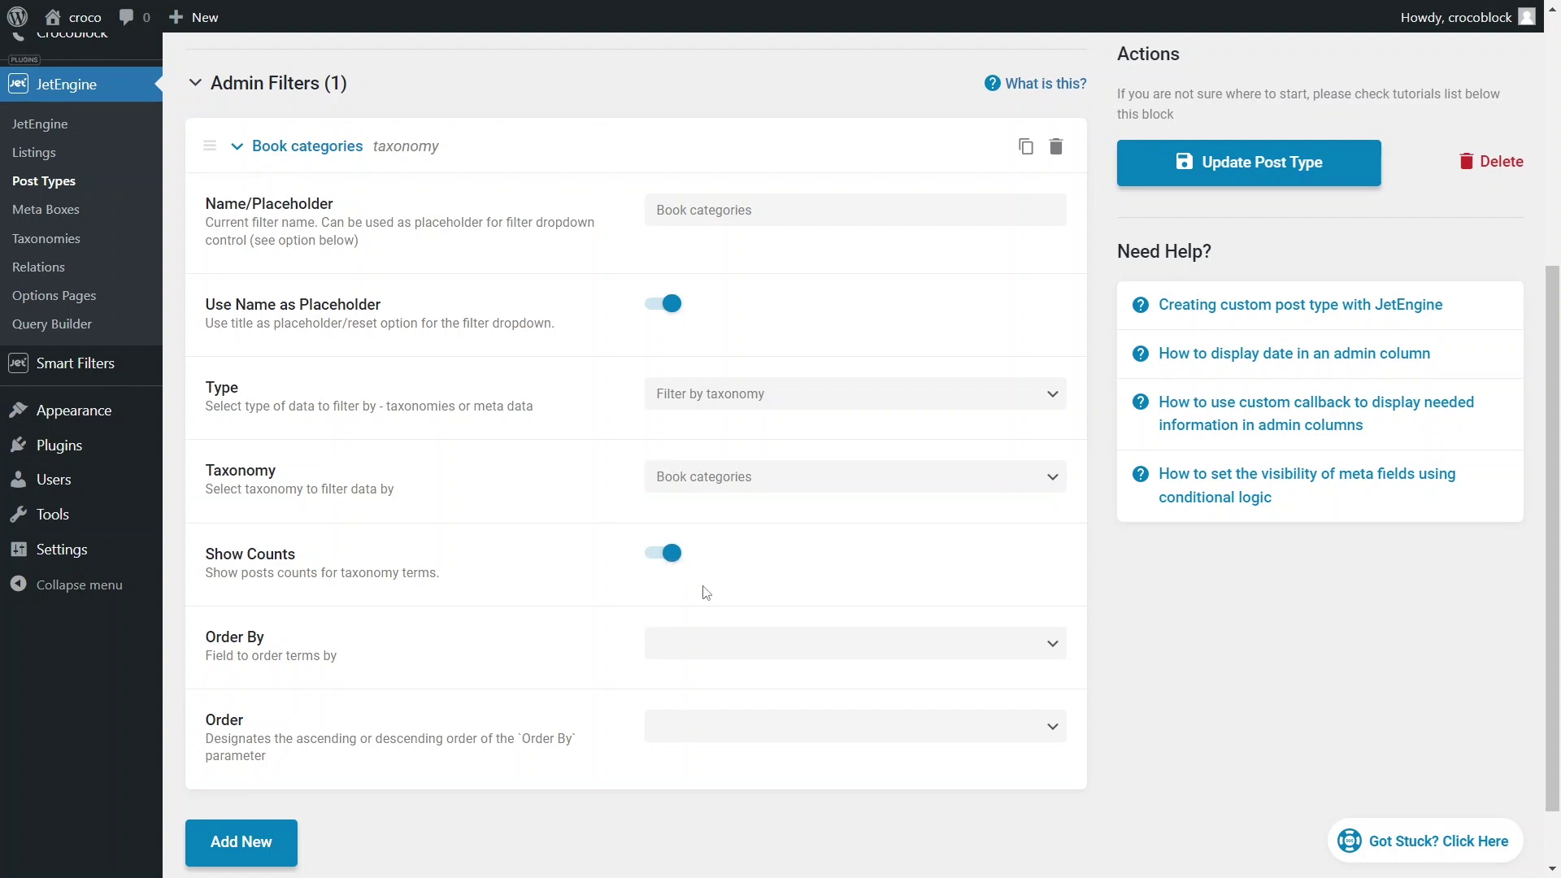
{"action": "left_click", "coordinate": [713, 648]}
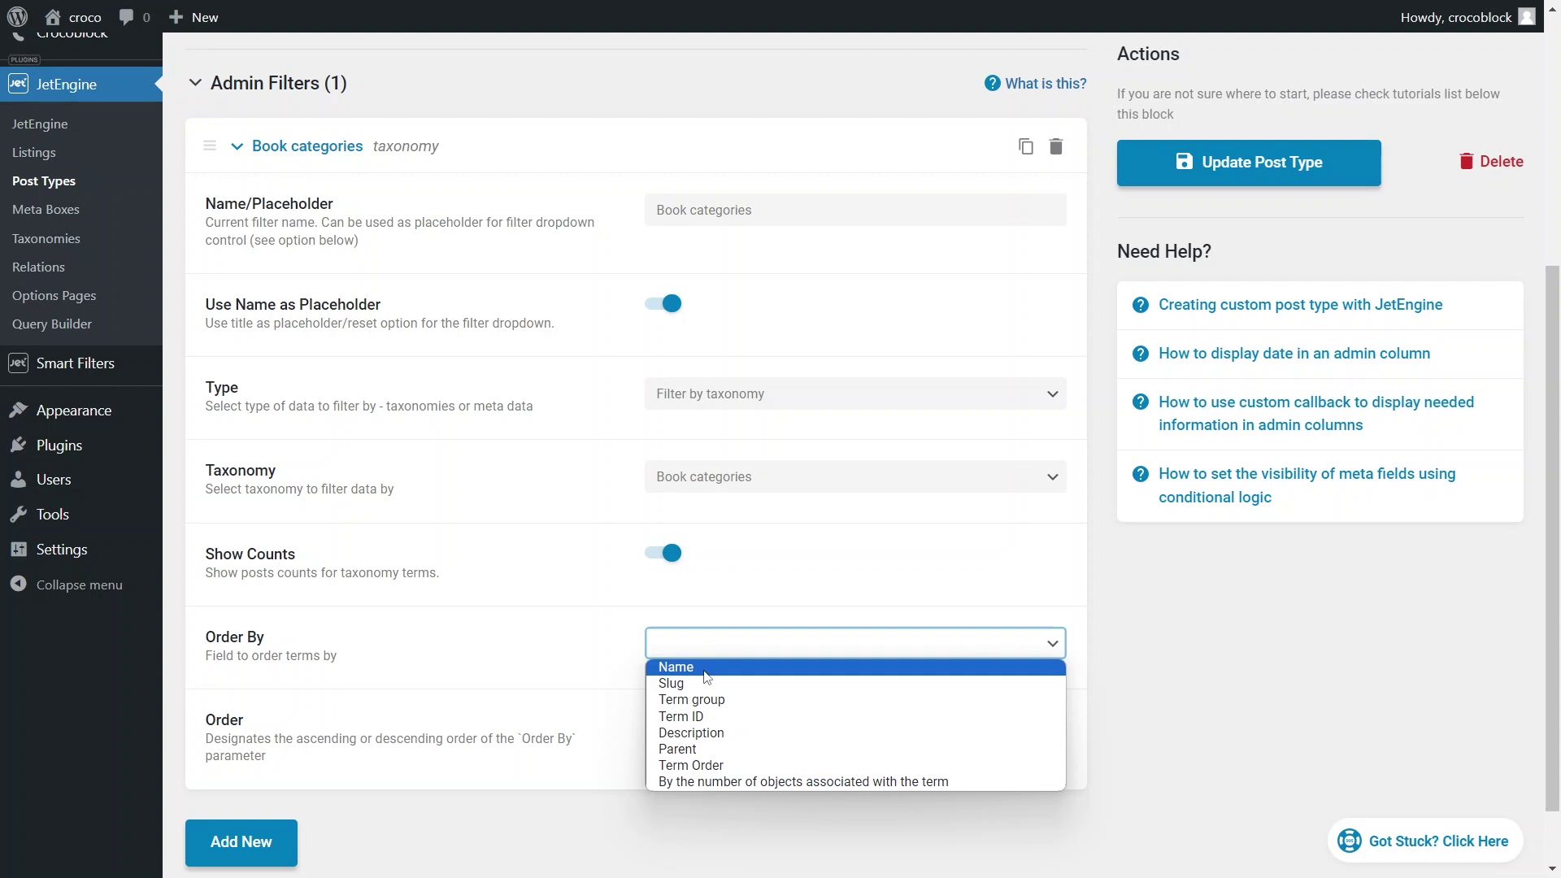
{"action": "left_click", "coordinate": [708, 667]}
{"action": "left_click", "coordinate": [713, 736]}
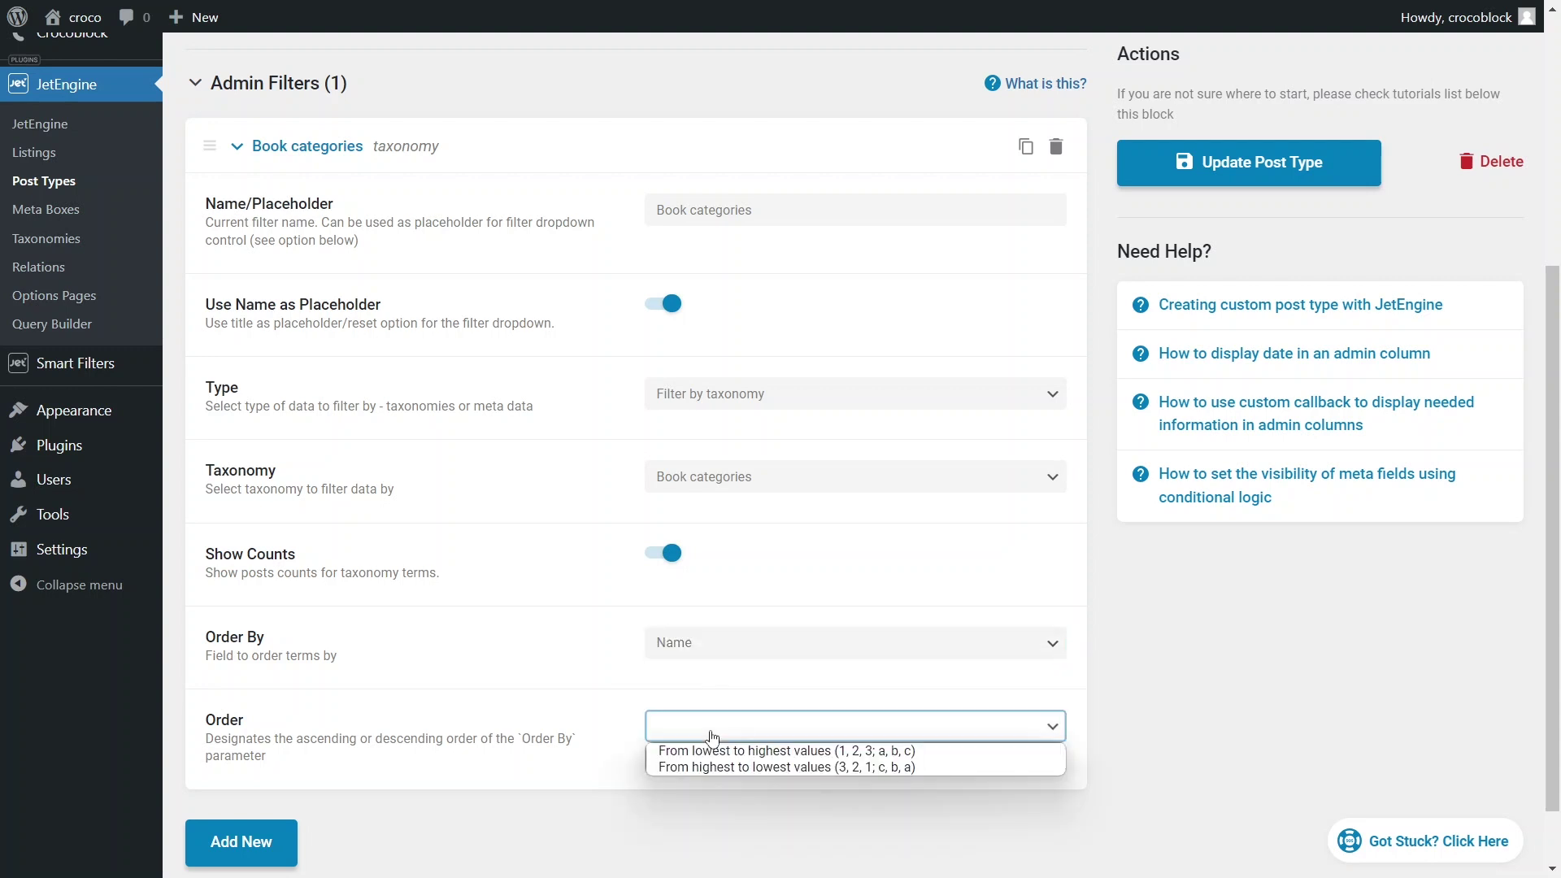
{"action": "left_click", "coordinate": [719, 751]}
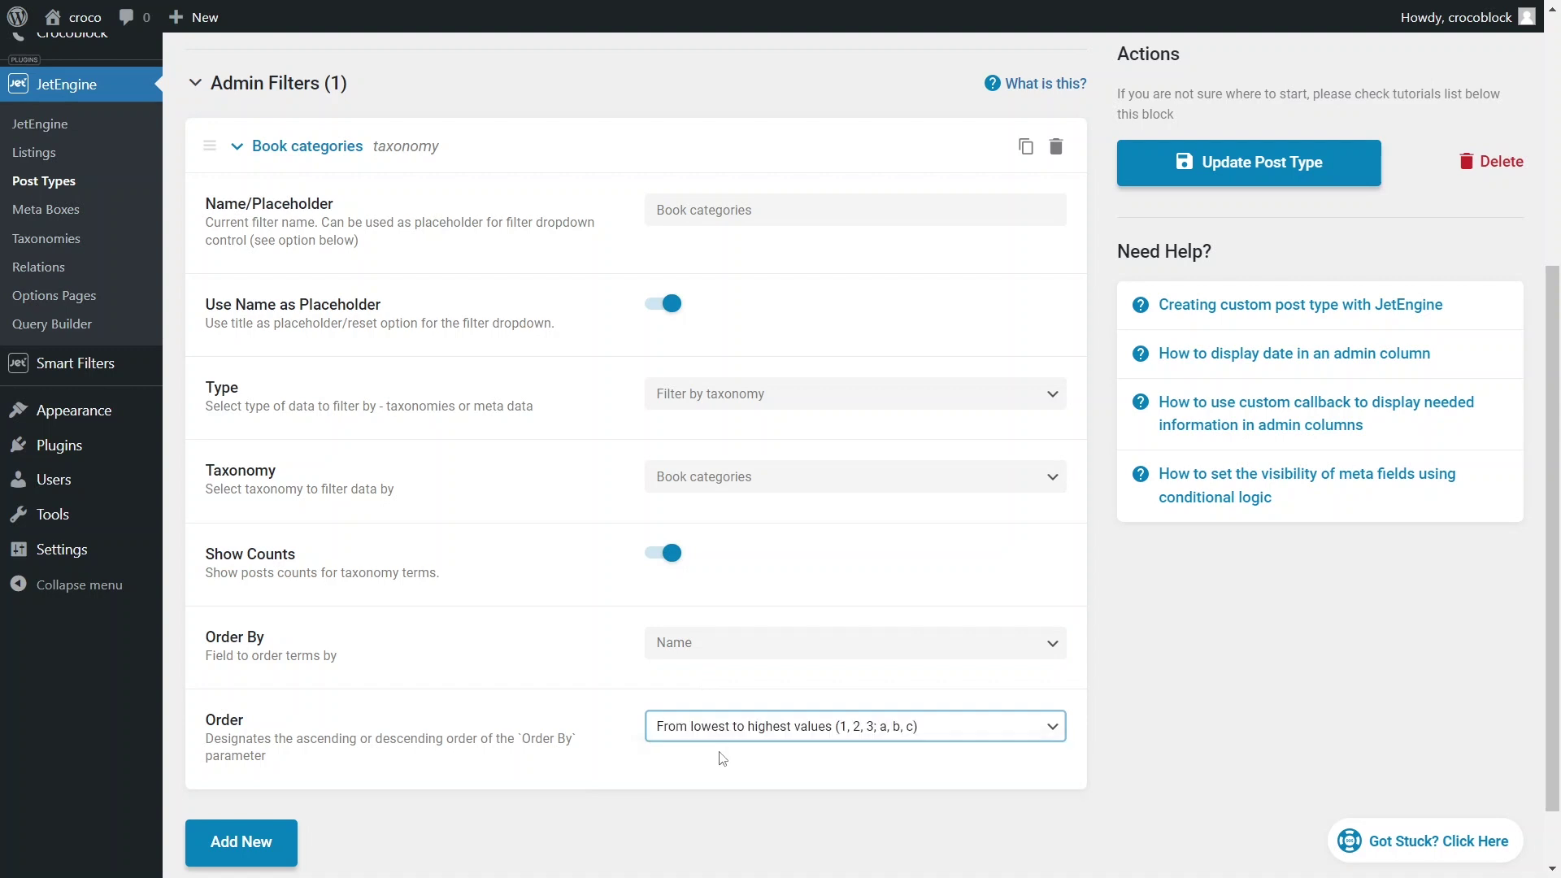
{"action": "left_click", "coordinate": [1161, 171]}
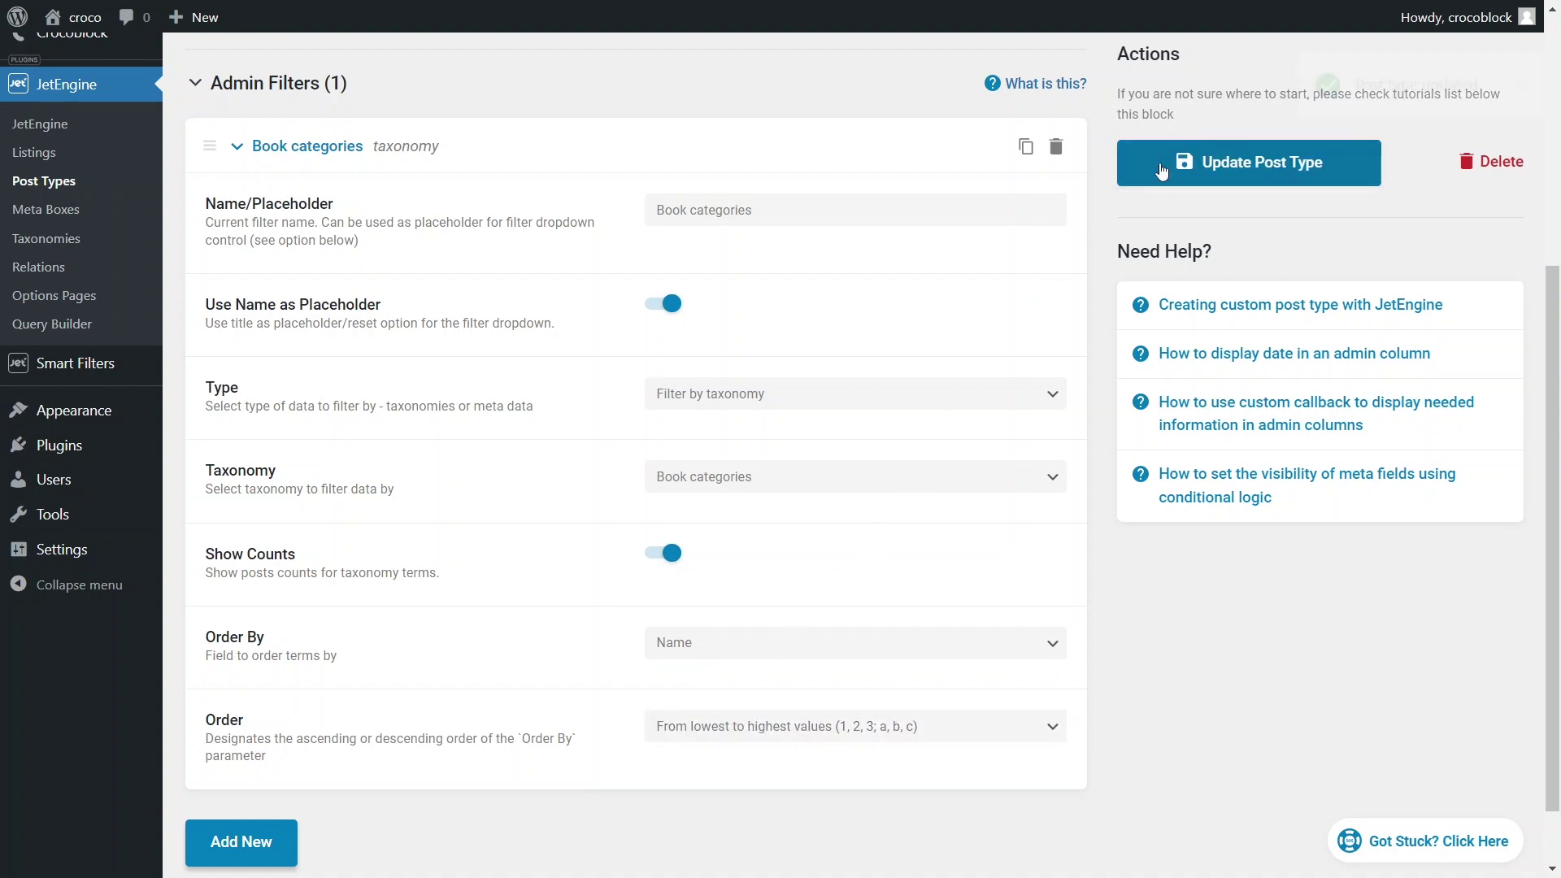
Step: Filter the Books list to the Fiction category (3 books)
{"action": "scroll", "coordinate": [50, 273], "scroll_direction": "up", "scroll_amount": 3}
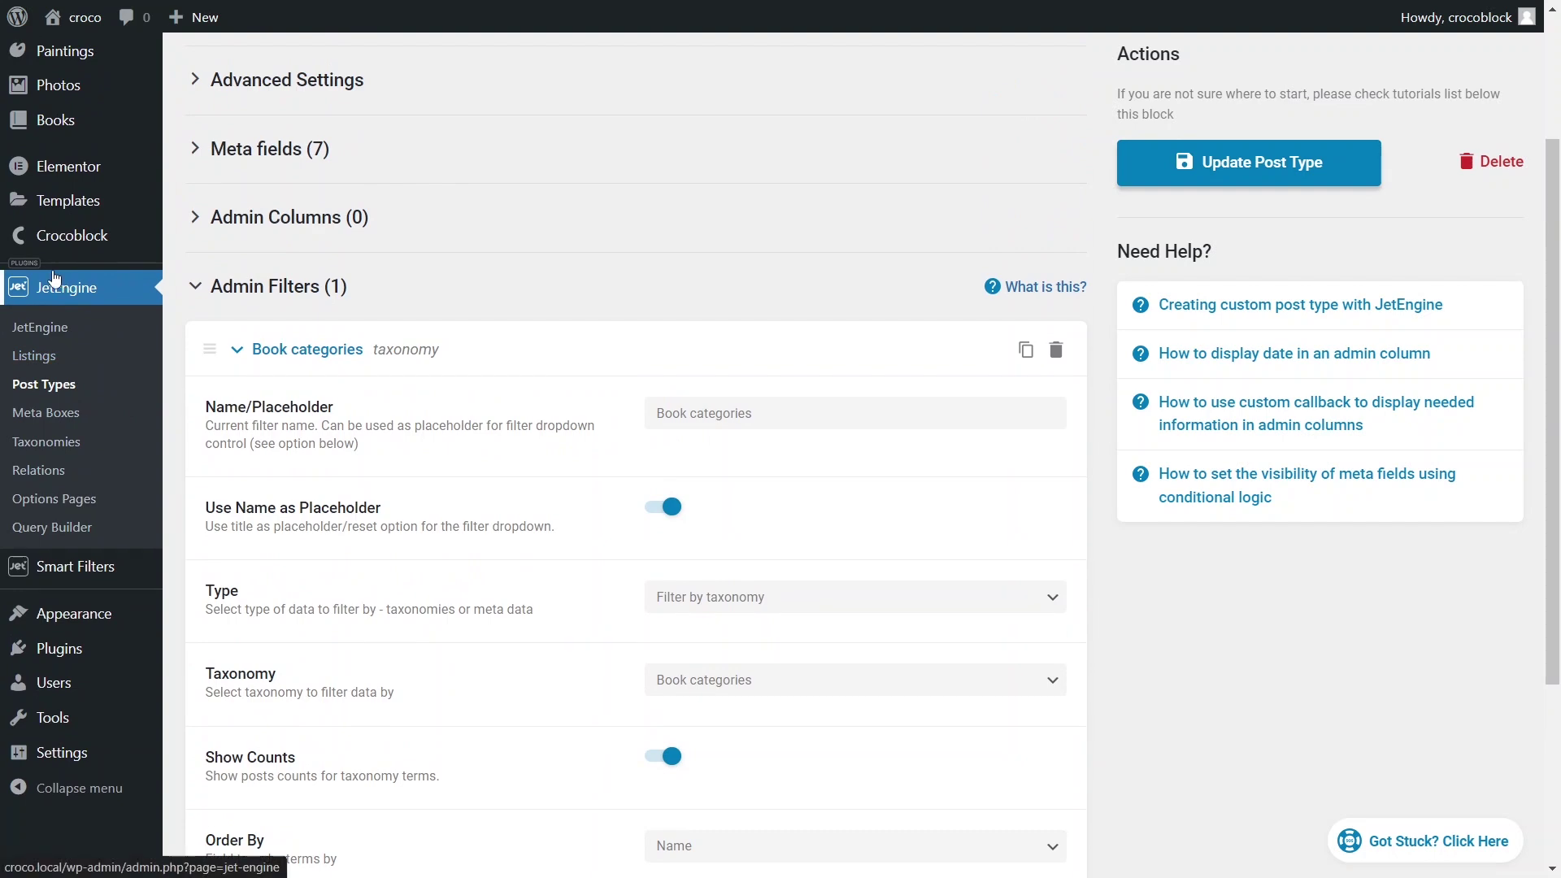
{"action": "scroll", "coordinate": [47, 265], "scroll_direction": "up", "scroll_amount": 2}
{"action": "mouse_move", "coordinate": [52, 317]}
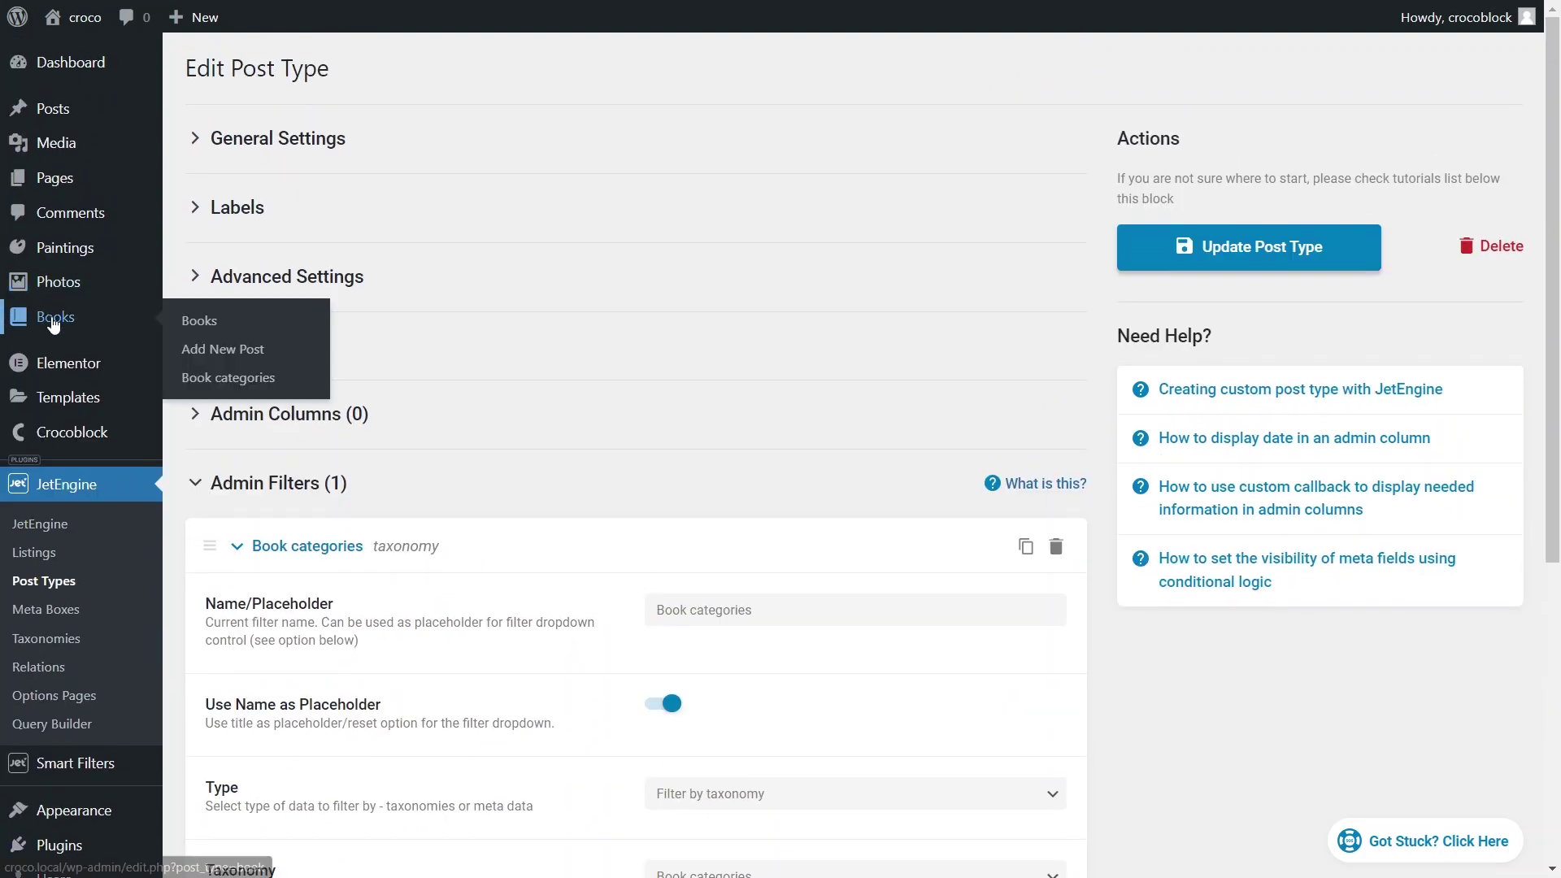
{"action": "left_click", "coordinate": [200, 325]}
{"action": "left_click", "coordinate": [645, 151]}
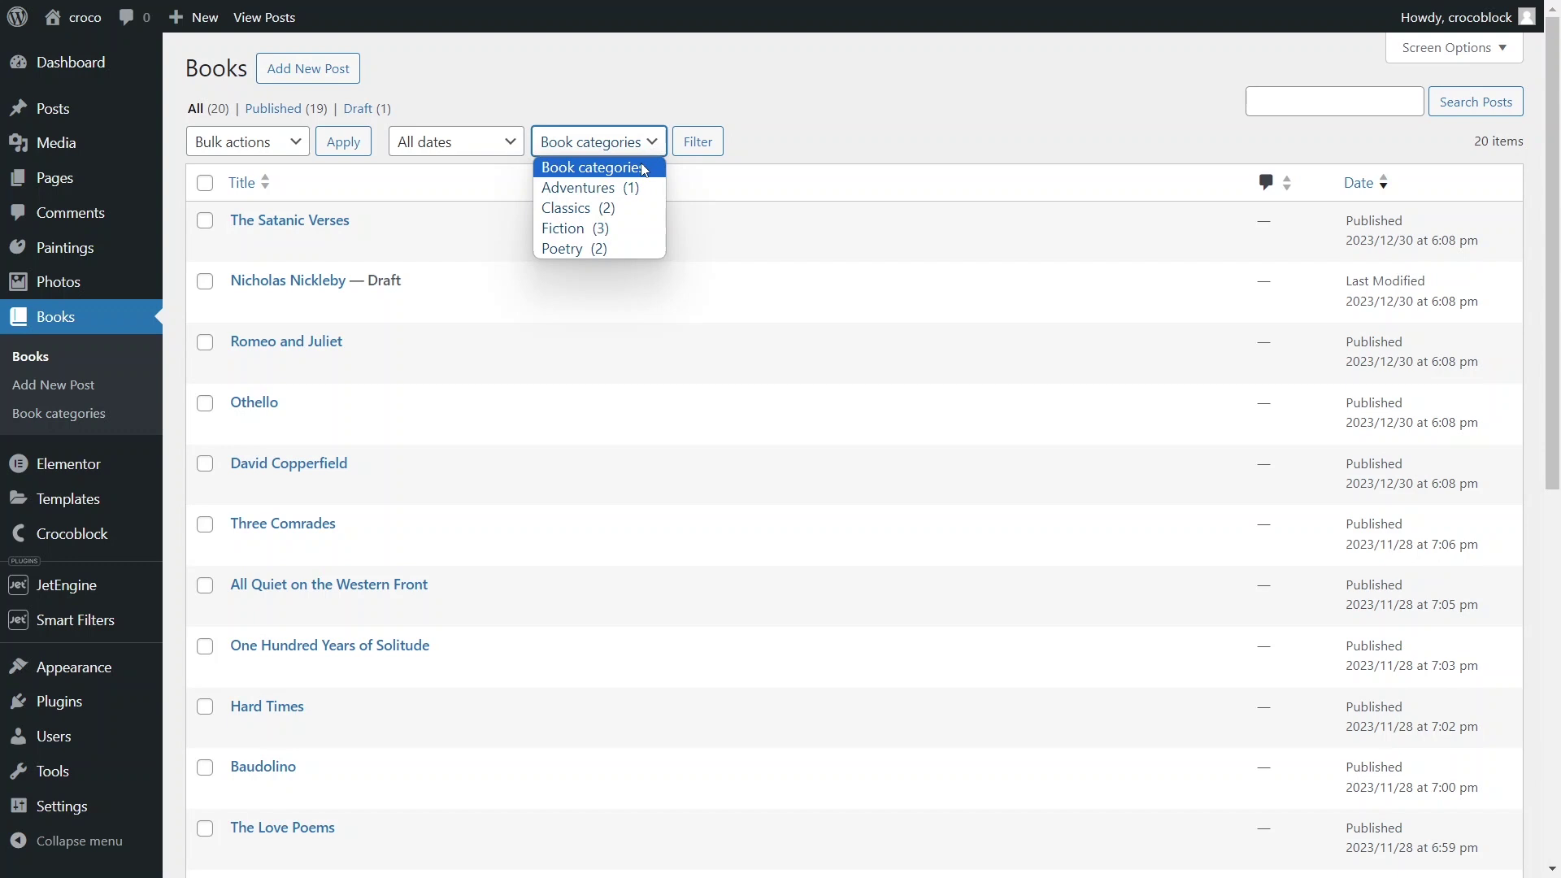
{"action": "left_click", "coordinate": [608, 228]}
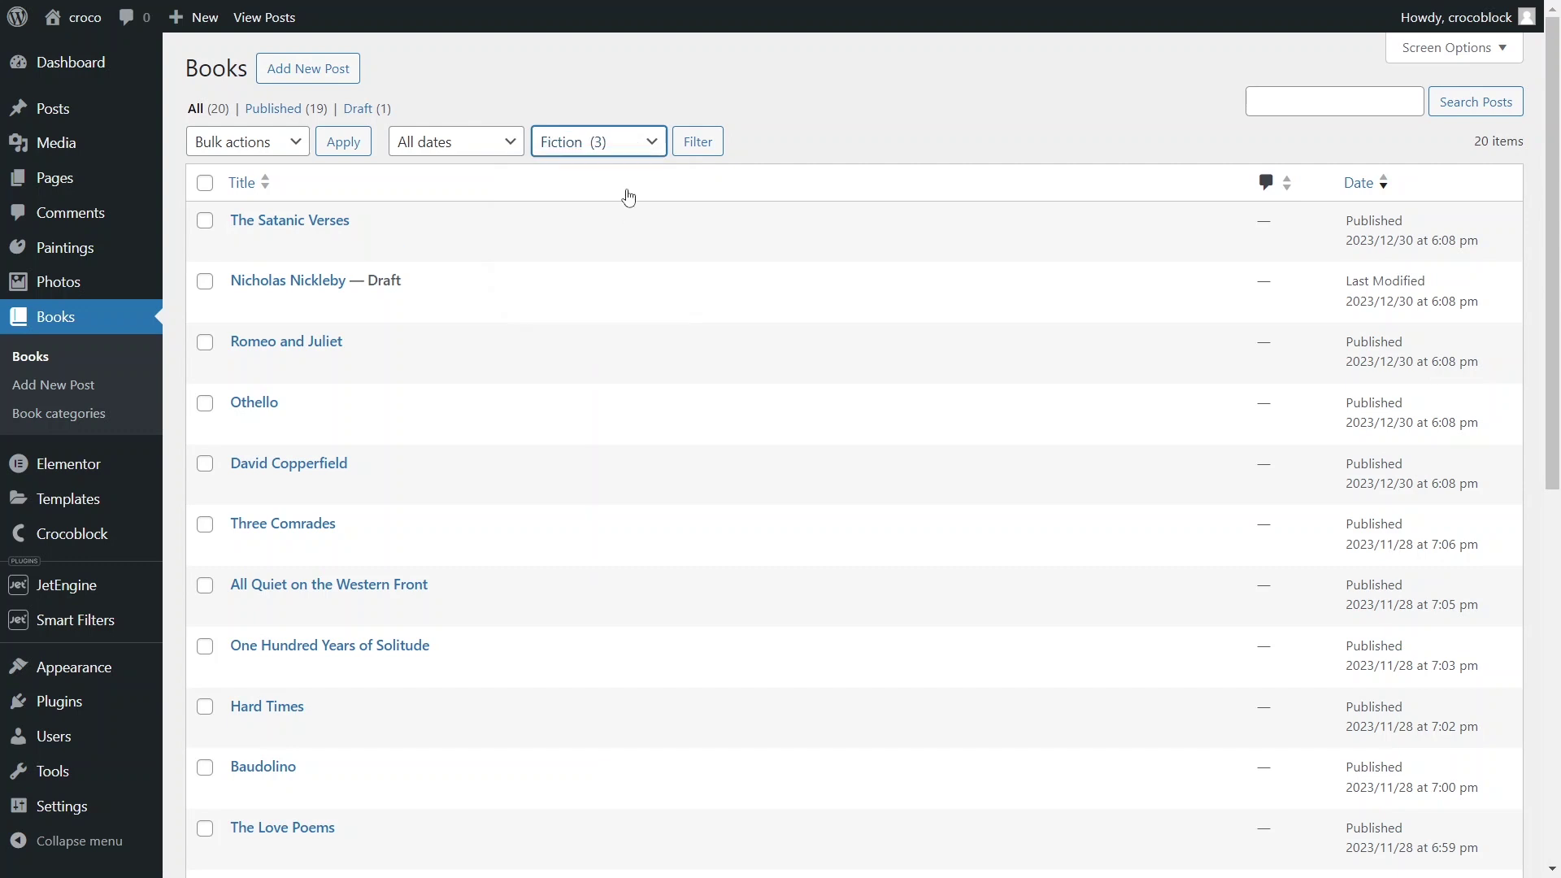
{"action": "left_click", "coordinate": [689, 149]}
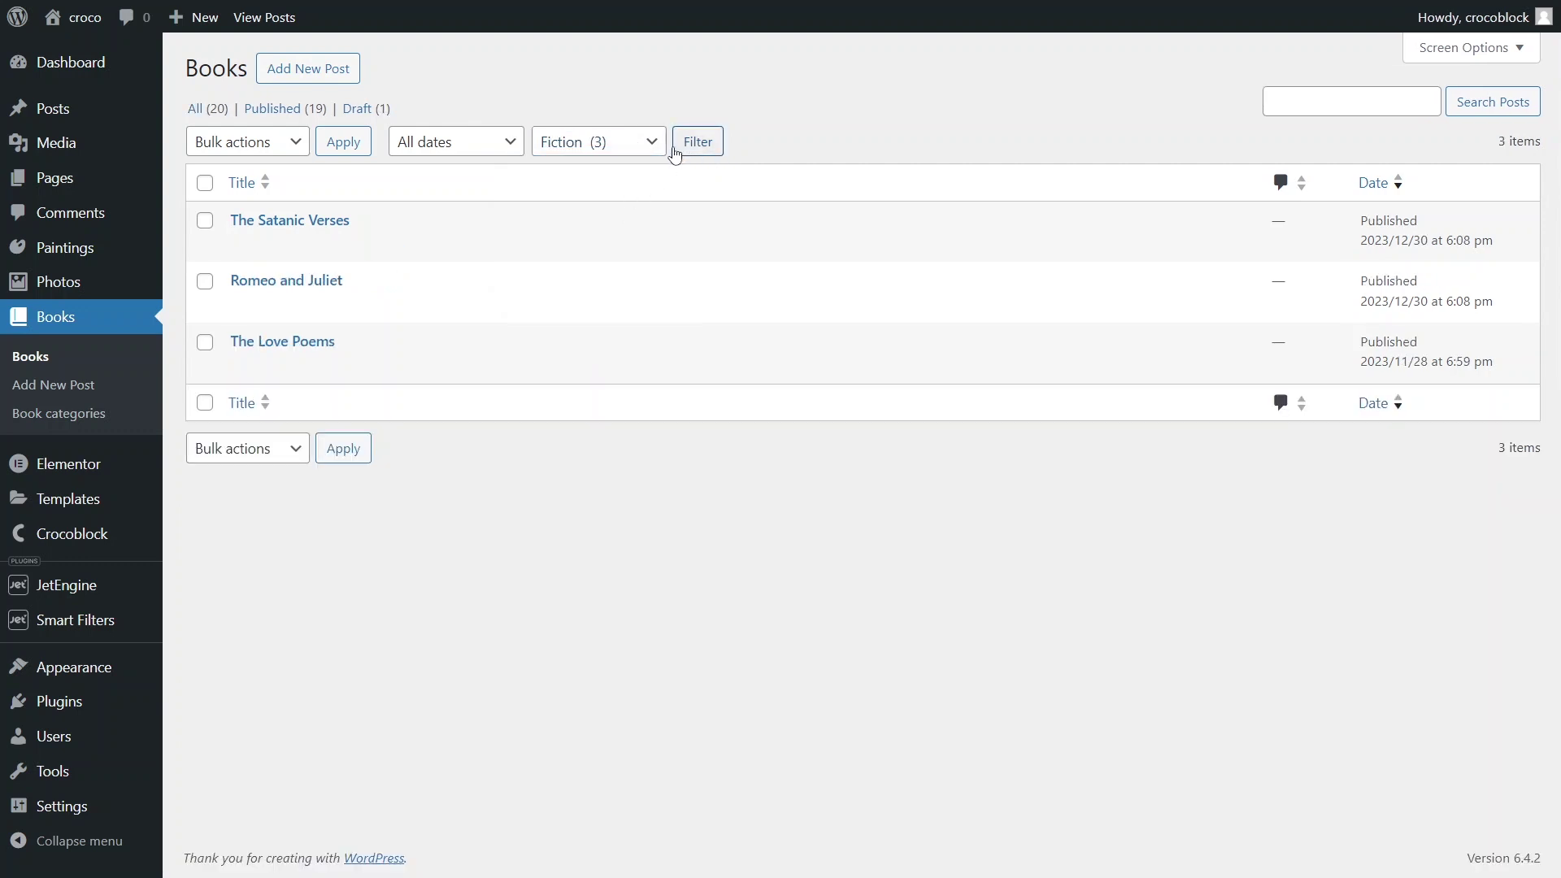
Step: Filter to Poetry (2 books), then reset the category filter to list all books
{"action": "left_click", "coordinate": [654, 145]}
{"action": "left_click", "coordinate": [613, 252]}
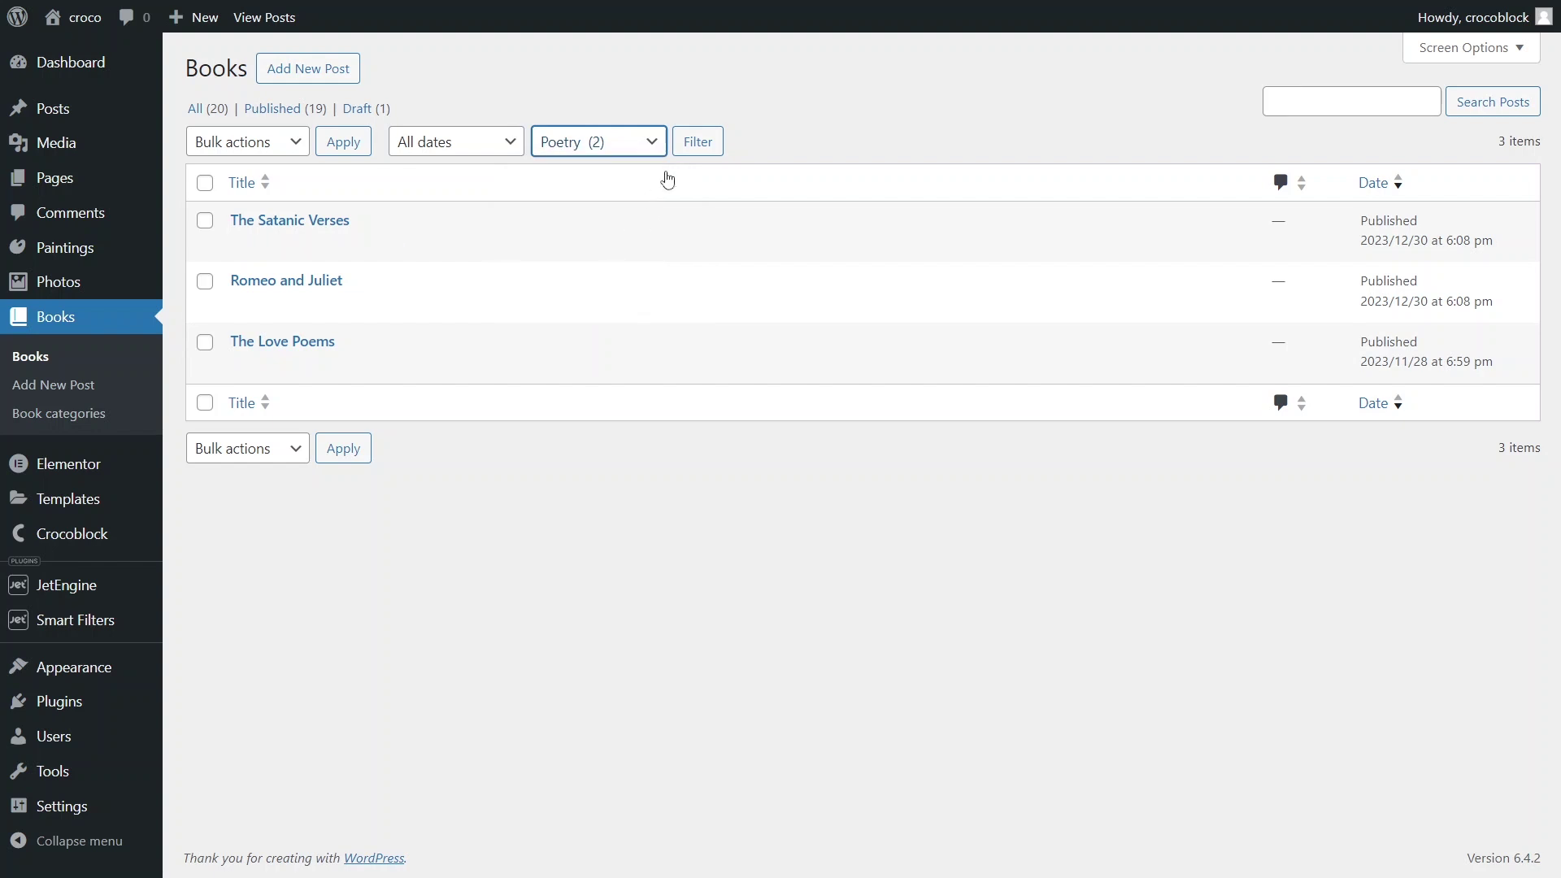
{"action": "left_click", "coordinate": [689, 145]}
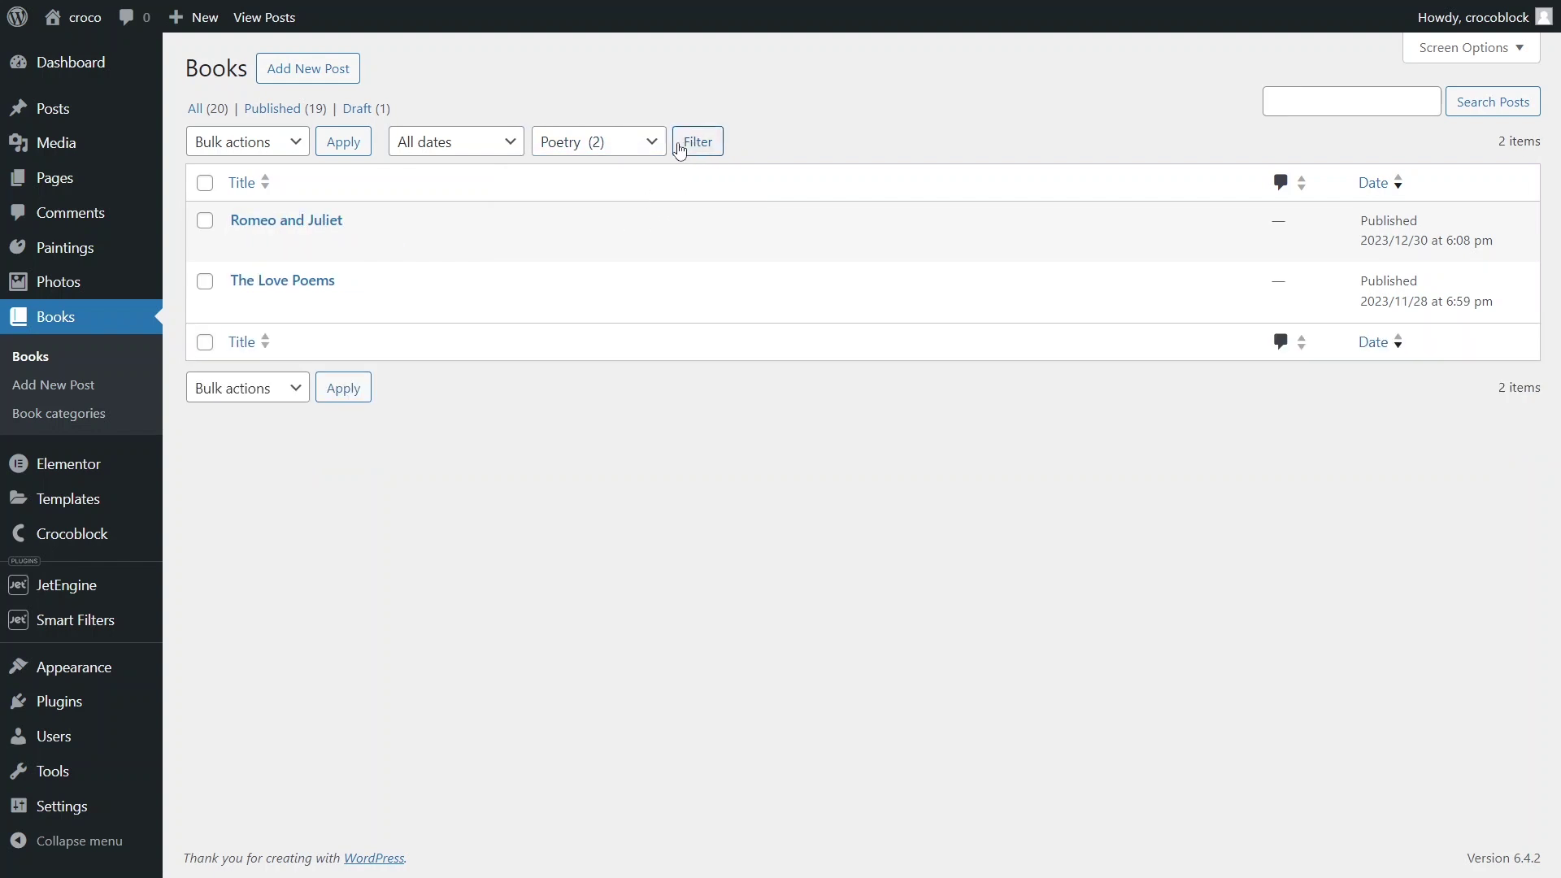
{"action": "left_click", "coordinate": [653, 151]}
{"action": "left_click", "coordinate": [662, 166]}
{"action": "left_click", "coordinate": [697, 142]}
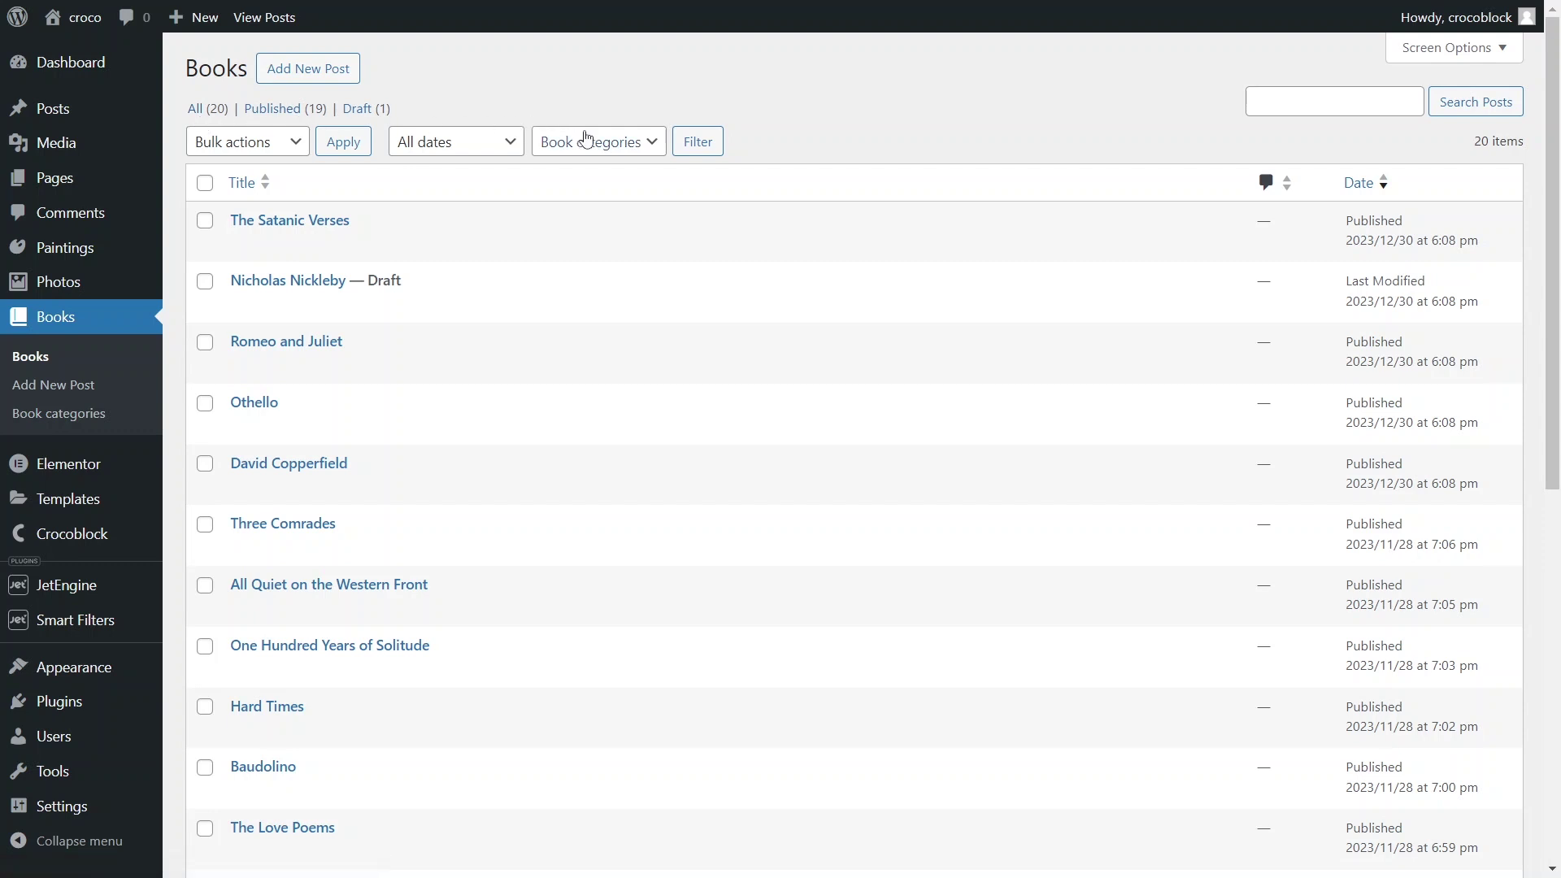
{"action": "left_click", "coordinate": [656, 154]}
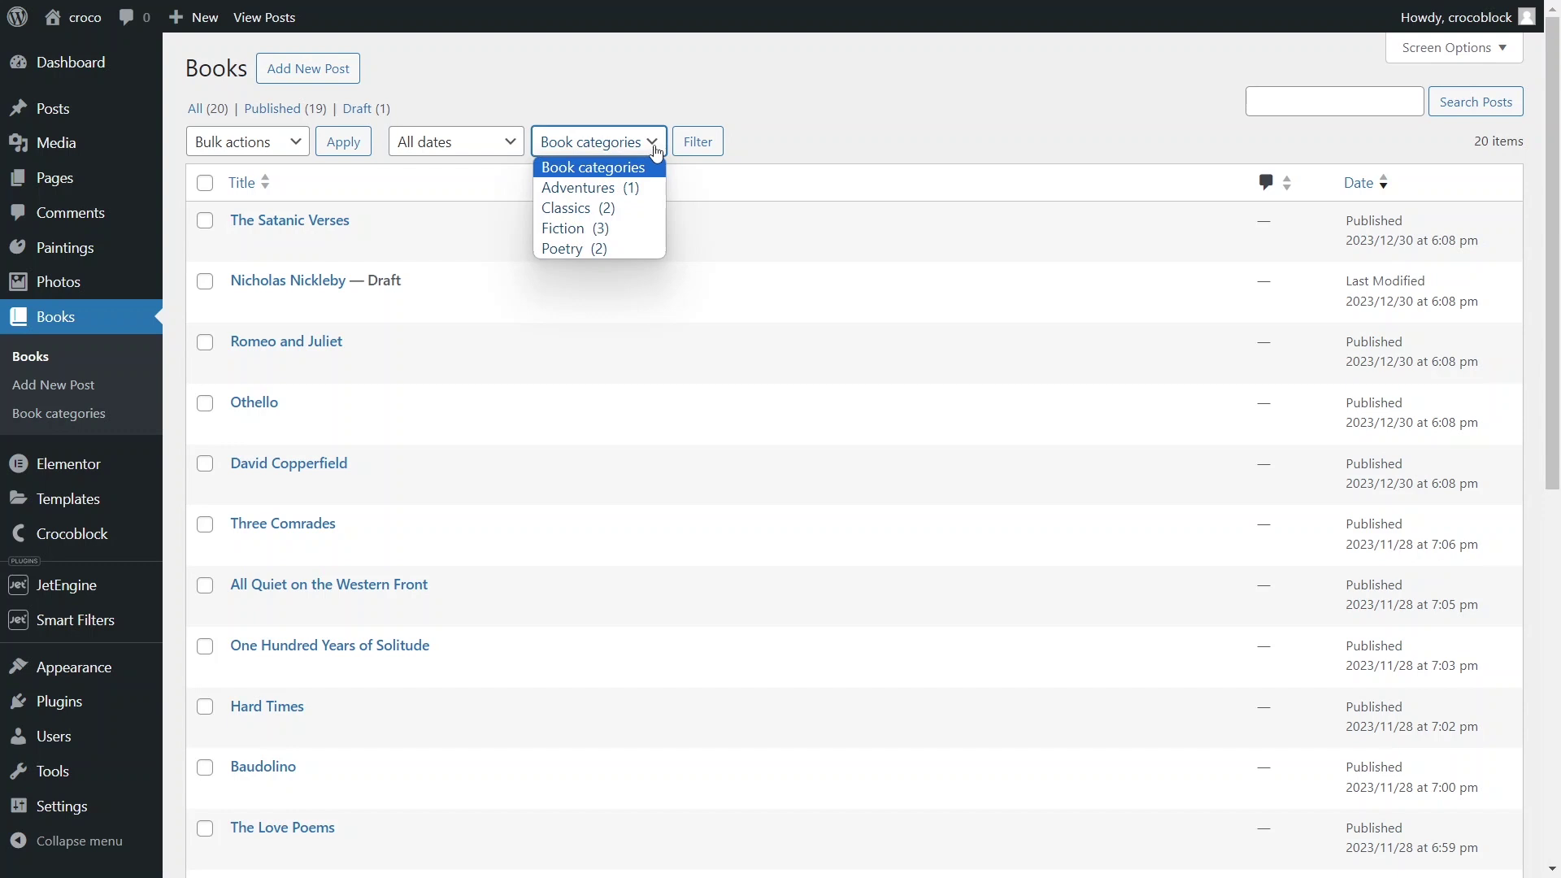
{"action": "left_click", "coordinate": [657, 153]}
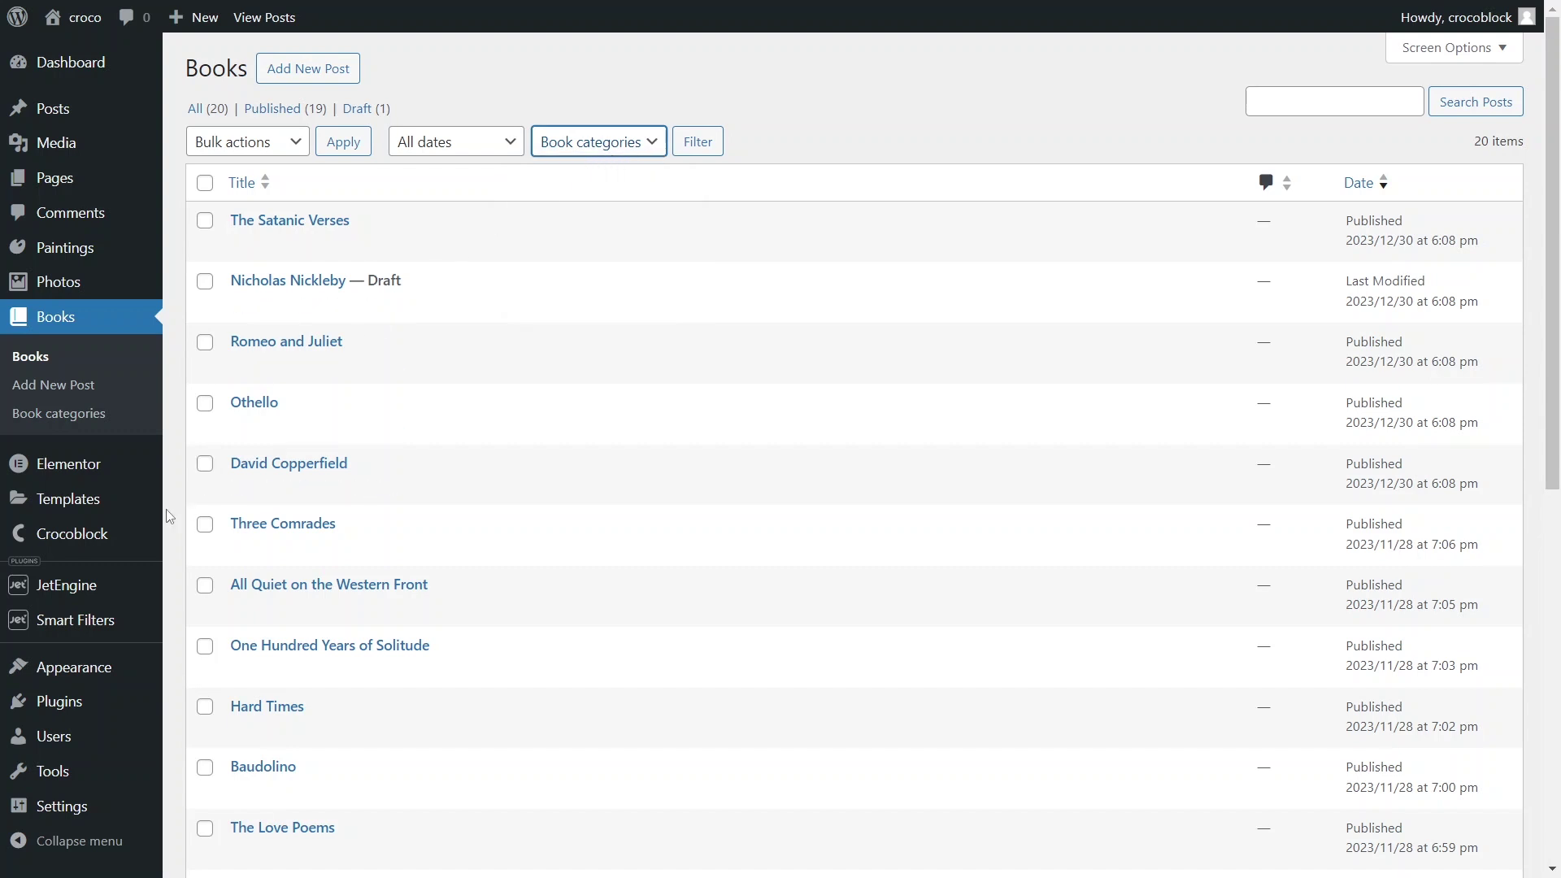
Step: Open the Books post type in JetEngine and add a new meta field
{"action": "mouse_move", "coordinate": [85, 585]}
{"action": "left_click", "coordinate": [212, 645]}
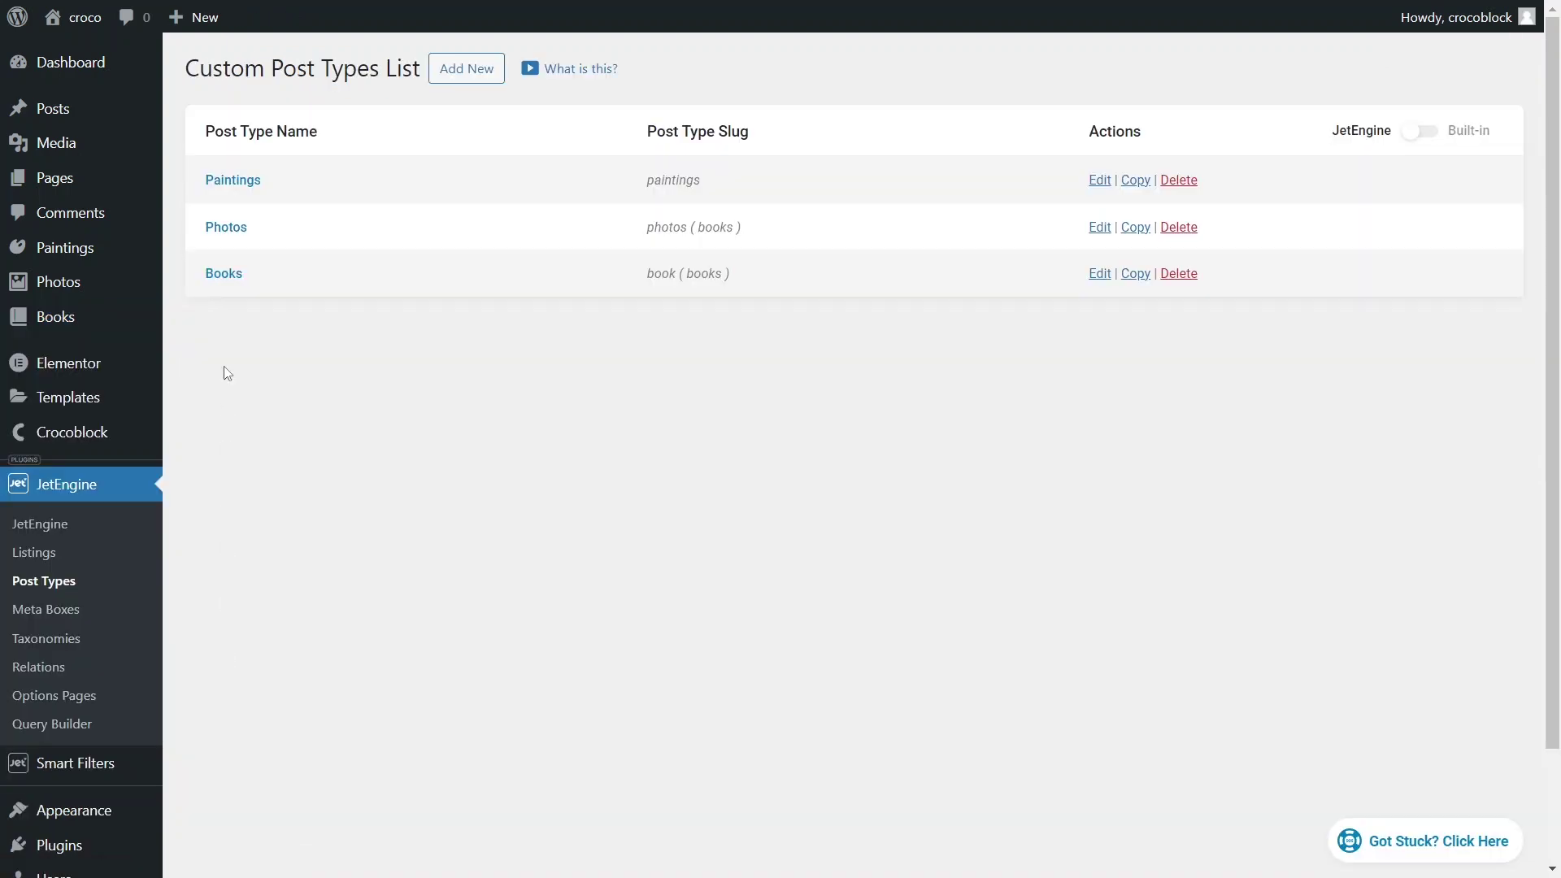
{"action": "left_click", "coordinate": [236, 281]}
{"action": "left_click", "coordinate": [198, 140]}
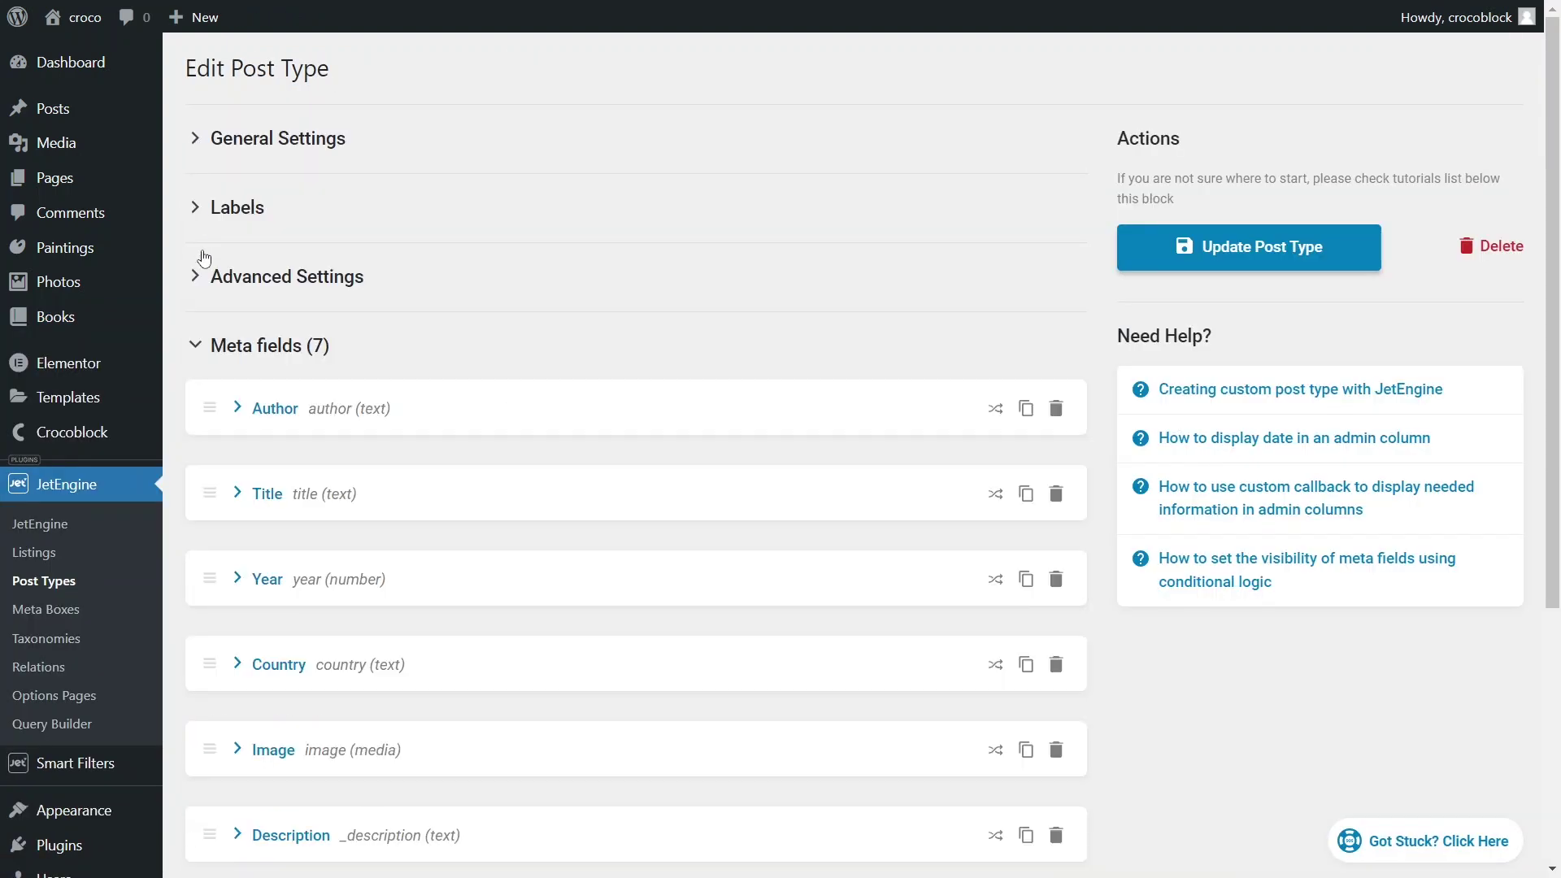
{"action": "scroll", "coordinate": [223, 442], "scroll_direction": "down", "scroll_amount": 5}
{"action": "left_click", "coordinate": [279, 631]}
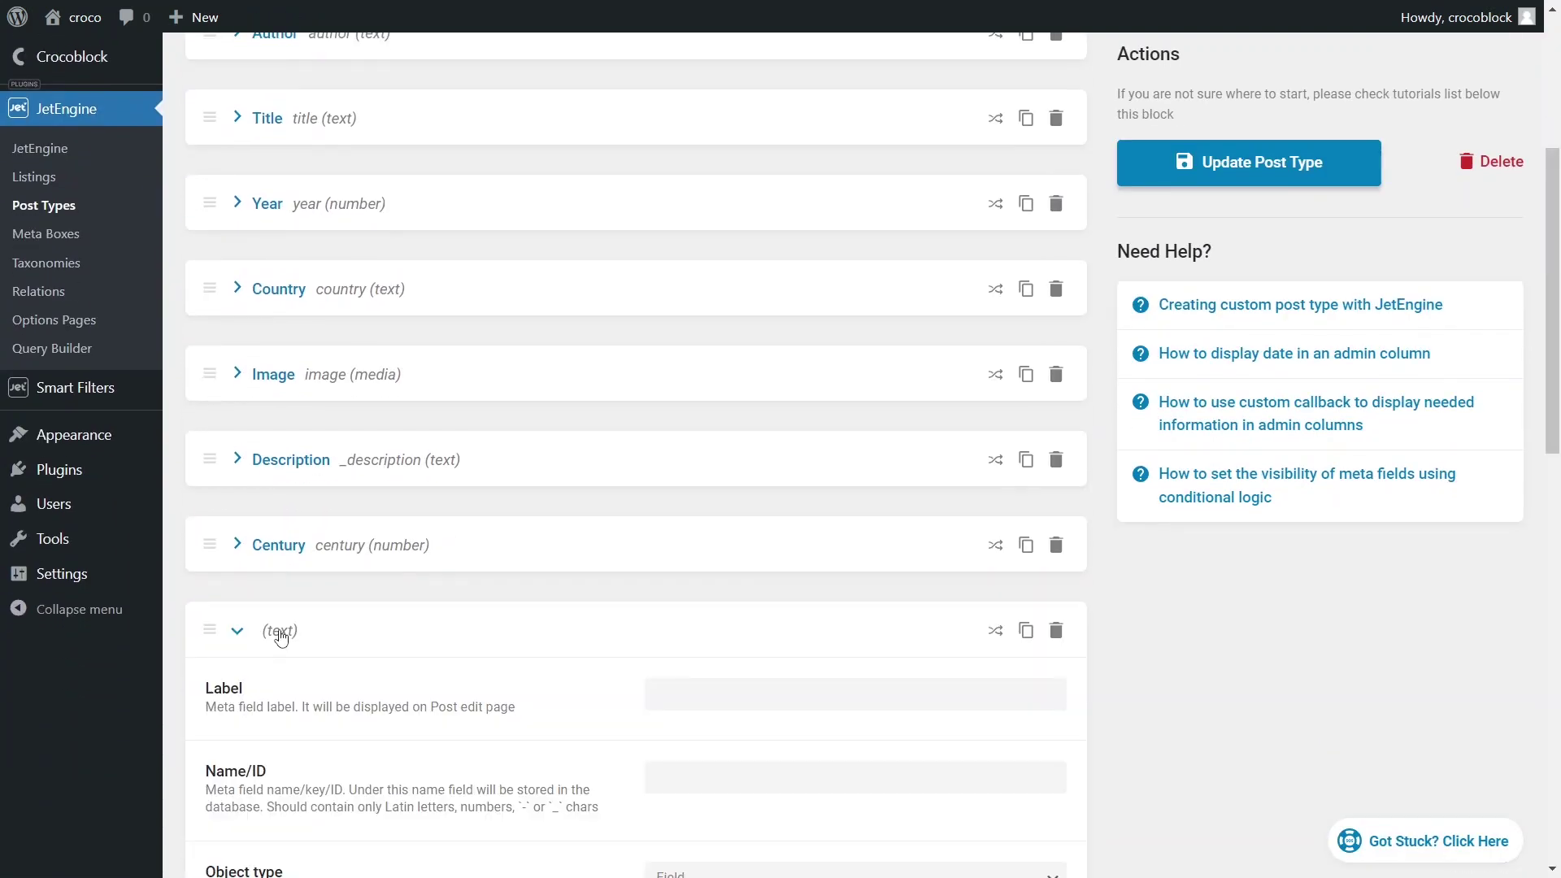
{"action": "scroll", "coordinate": [408, 546], "scroll_direction": "down", "scroll_amount": 4}
Step: Label the new field Price, make it a Number field, and update the post type
{"action": "left_click", "coordinate": [820, 389]}
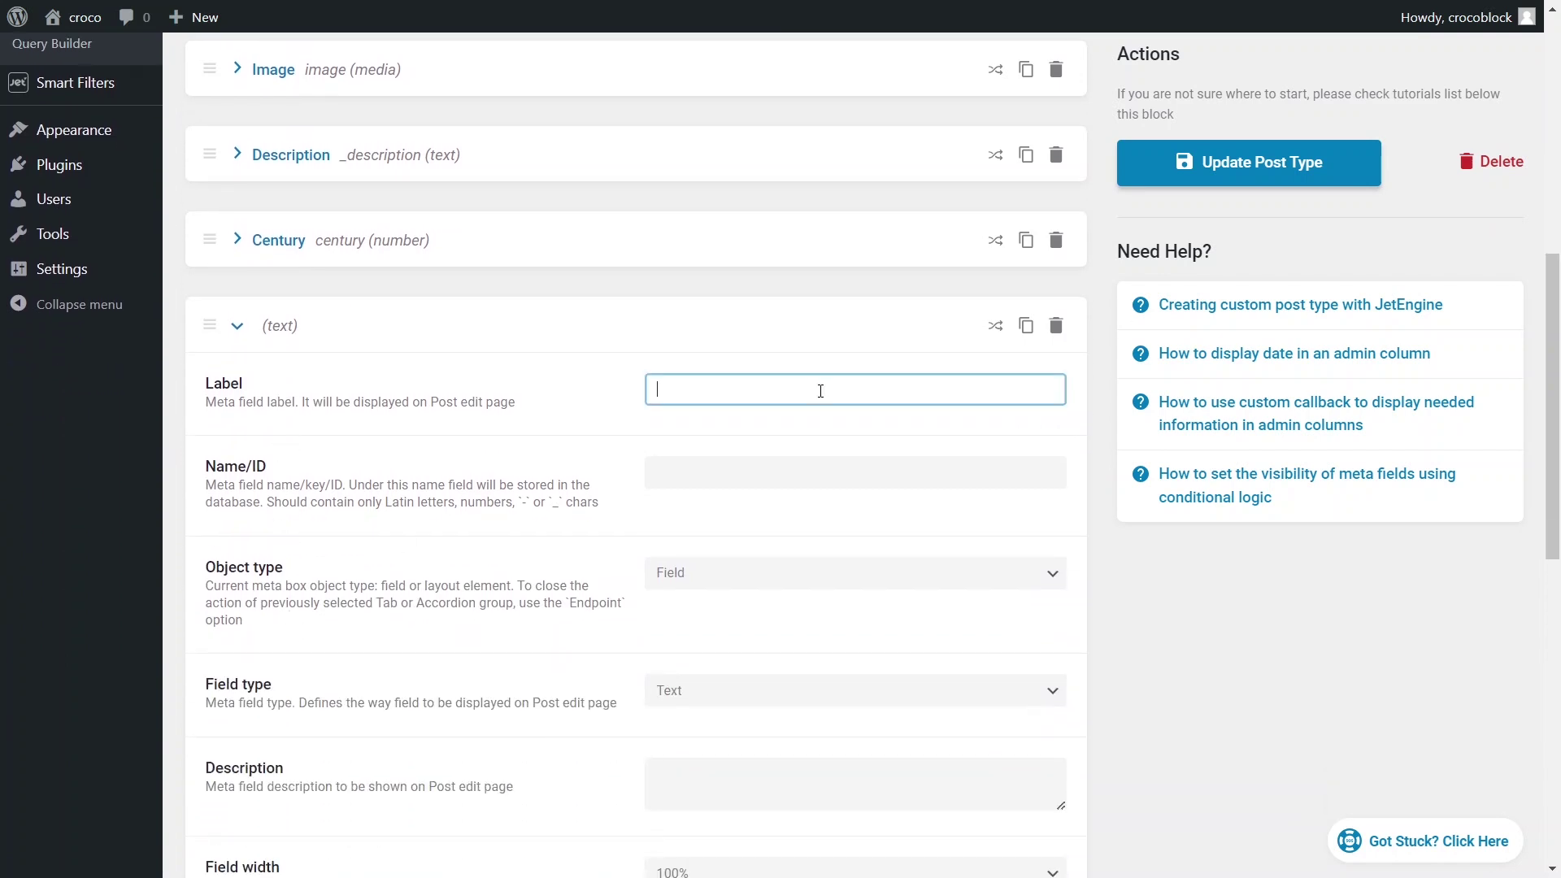
{"action": "type", "text": "Price"}
{"action": "key", "text": "Tab"}
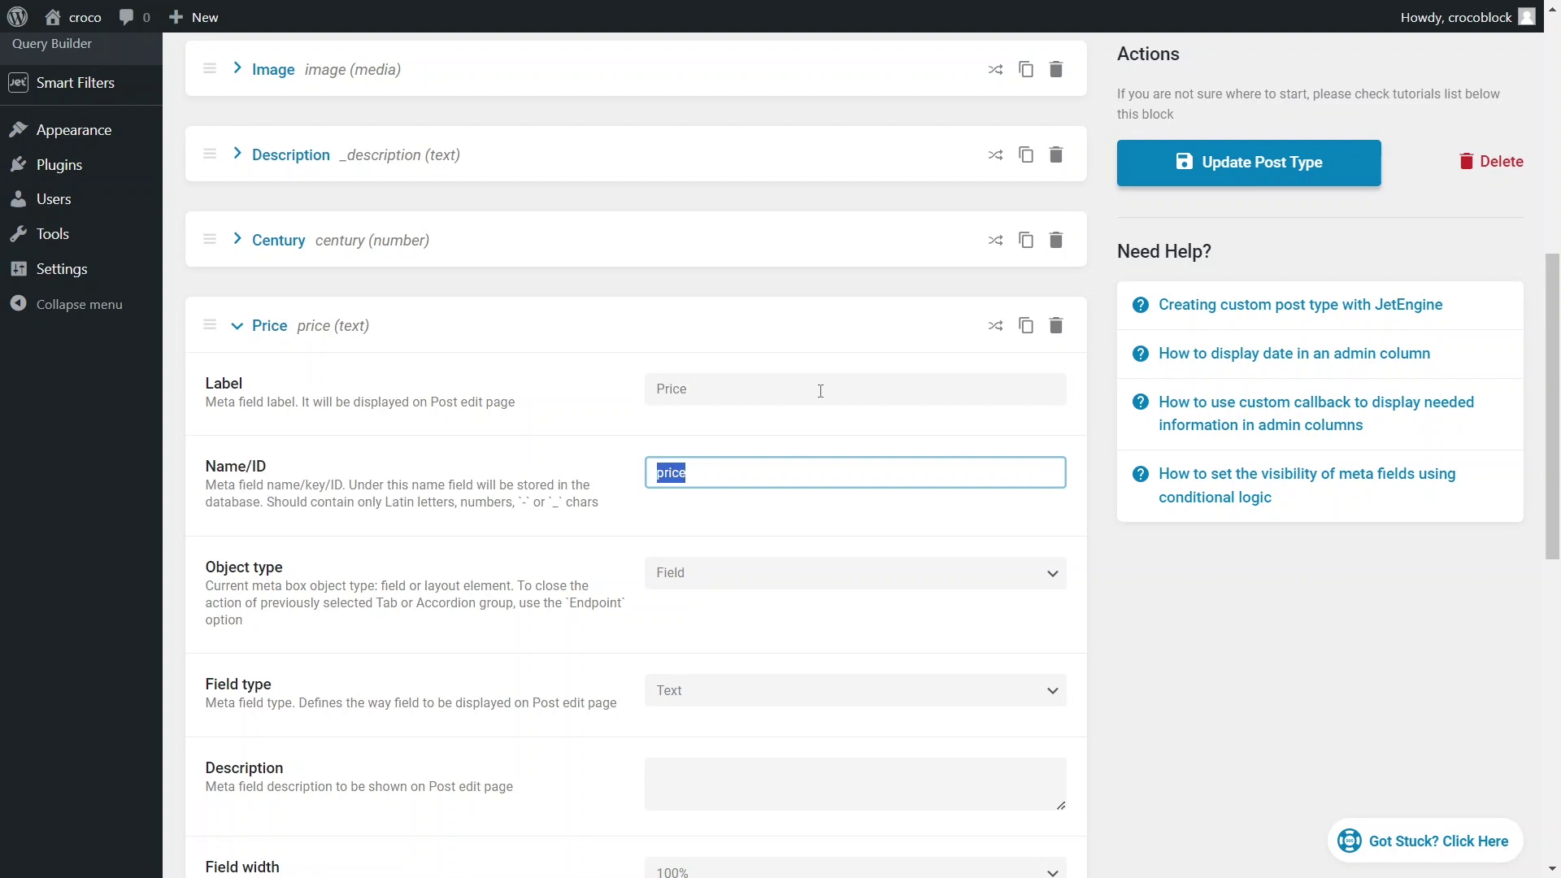
{"action": "key", "text": "Tab"}
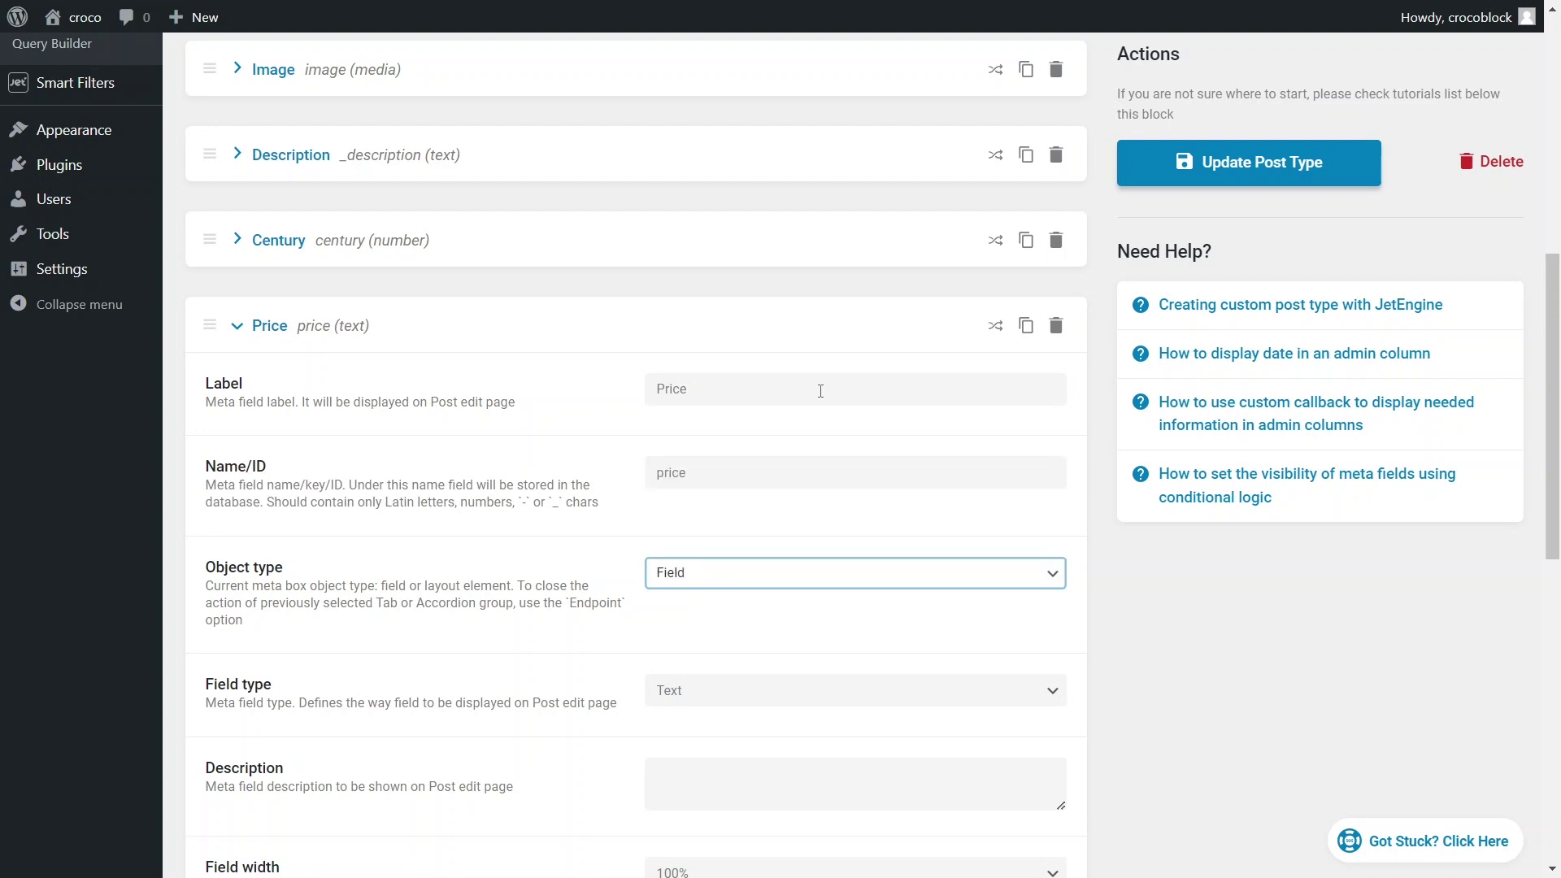
{"action": "key", "text": "Tab"}
{"action": "left_click", "coordinate": [850, 699]}
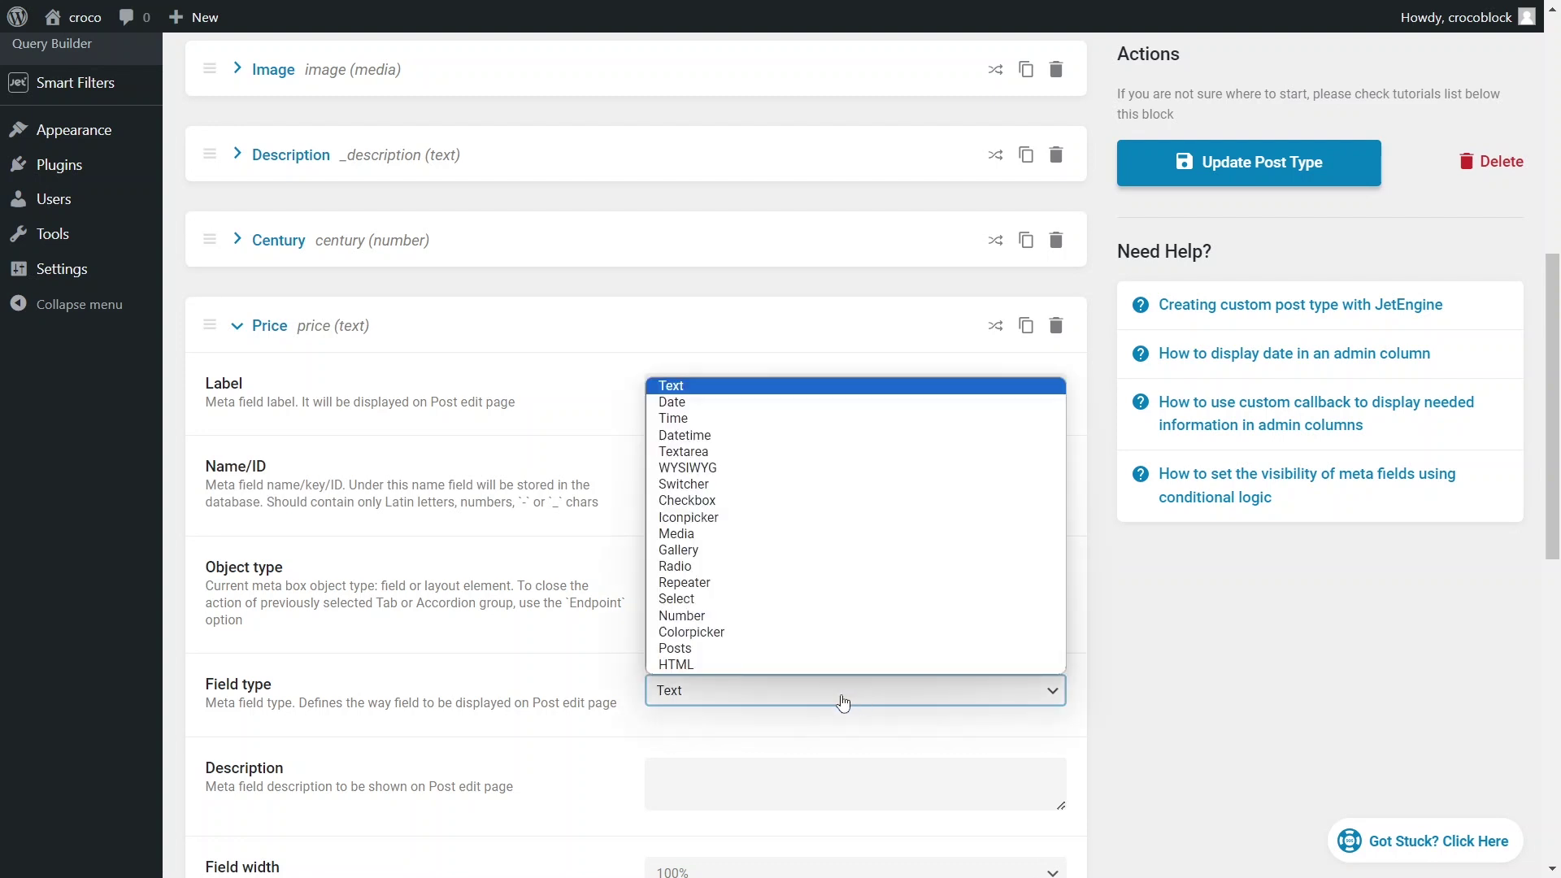
{"action": "left_click", "coordinate": [787, 618]}
{"action": "left_click", "coordinate": [789, 624]}
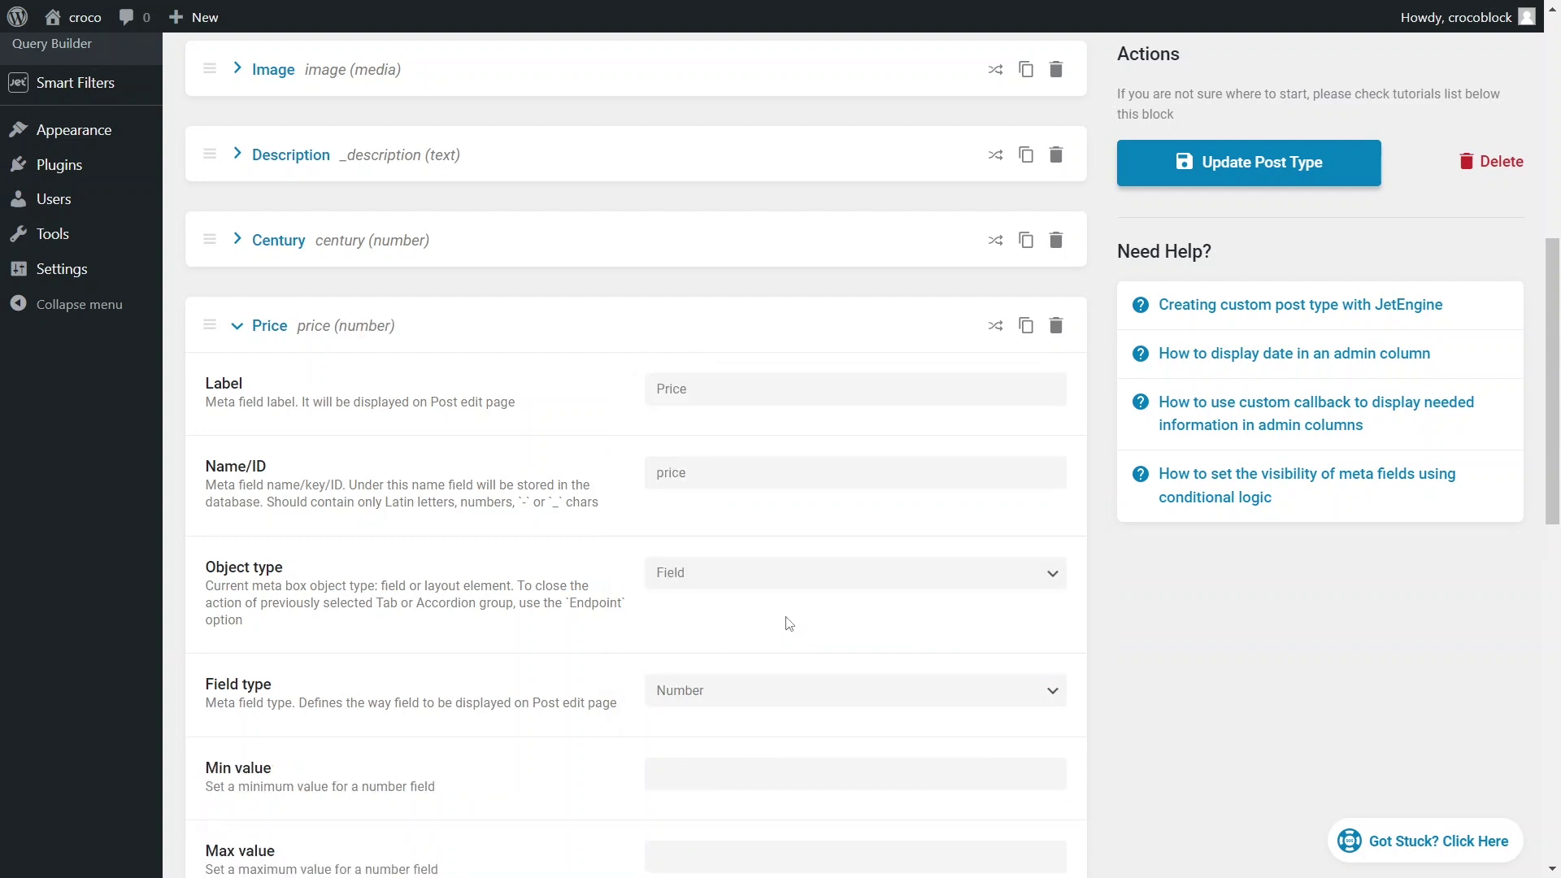
{"action": "scroll", "coordinate": [786, 625], "scroll_direction": "down", "scroll_amount": 2}
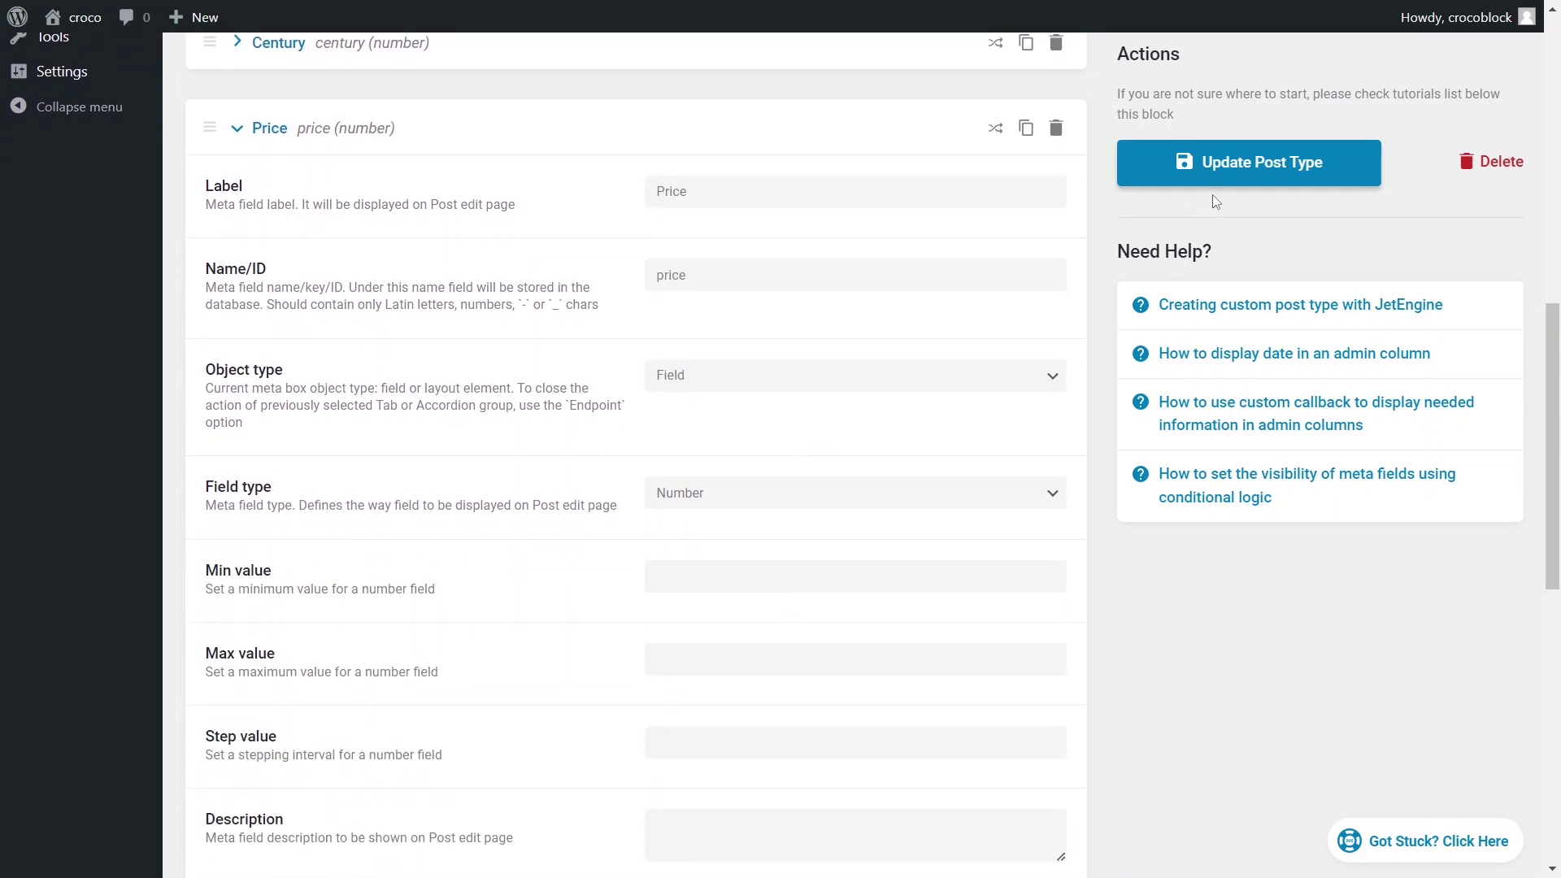
{"action": "left_click", "coordinate": [1229, 177]}
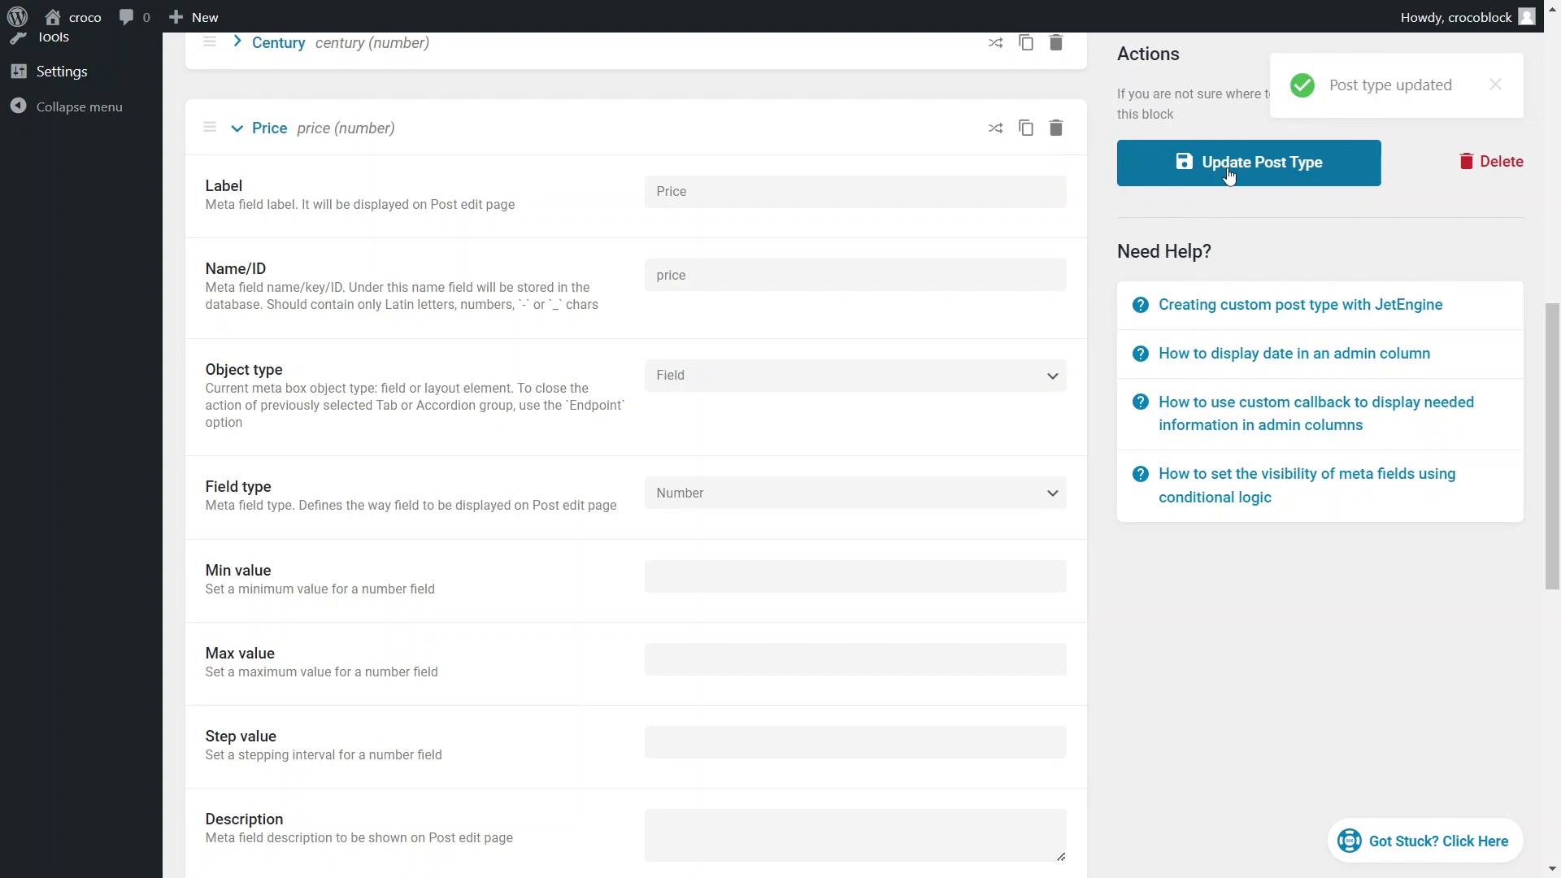
{"action": "scroll", "coordinate": [899, 251], "scroll_direction": "up", "scroll_amount": 6}
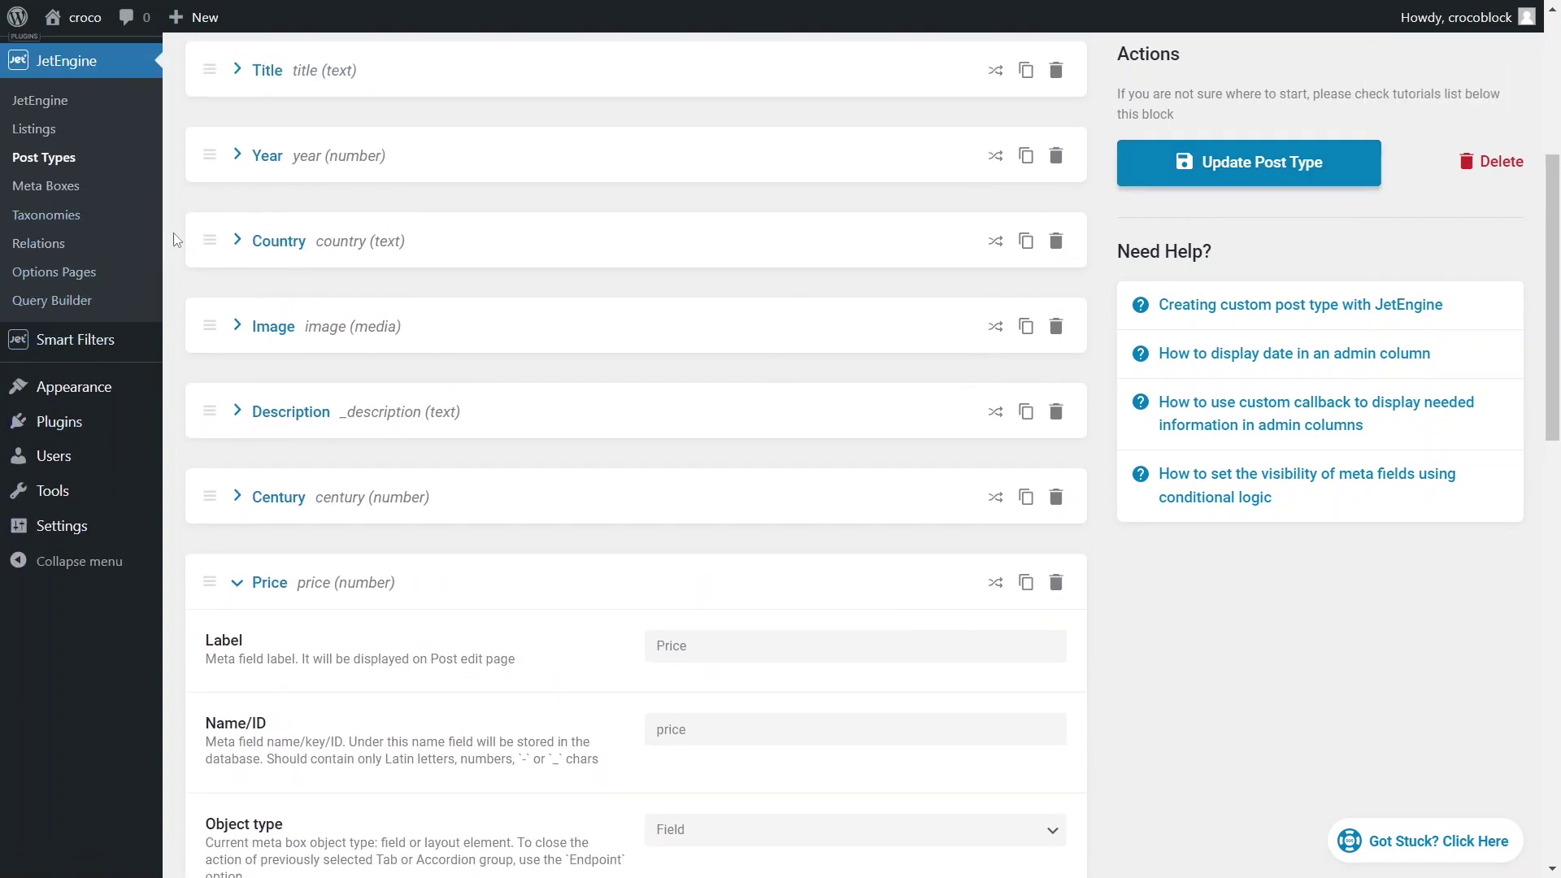
{"action": "scroll", "coordinate": [162, 229], "scroll_direction": "up", "scroll_amount": 5}
Step: Add a second admin filter named Price, using its name as the placeholder
{"action": "left_click", "coordinate": [195, 345]}
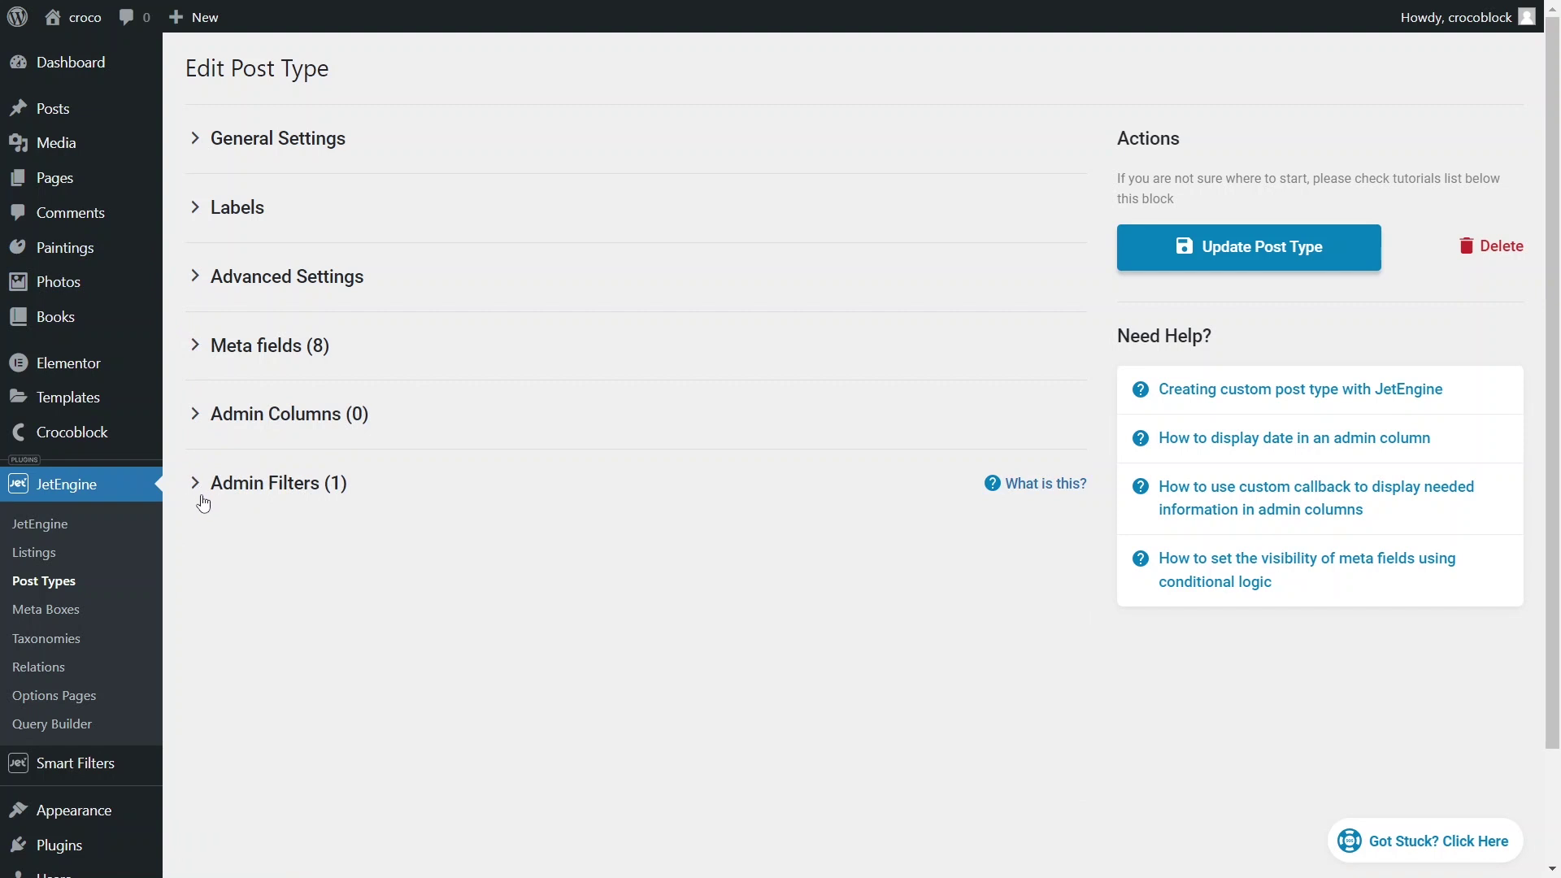
{"action": "left_click", "coordinate": [200, 492]}
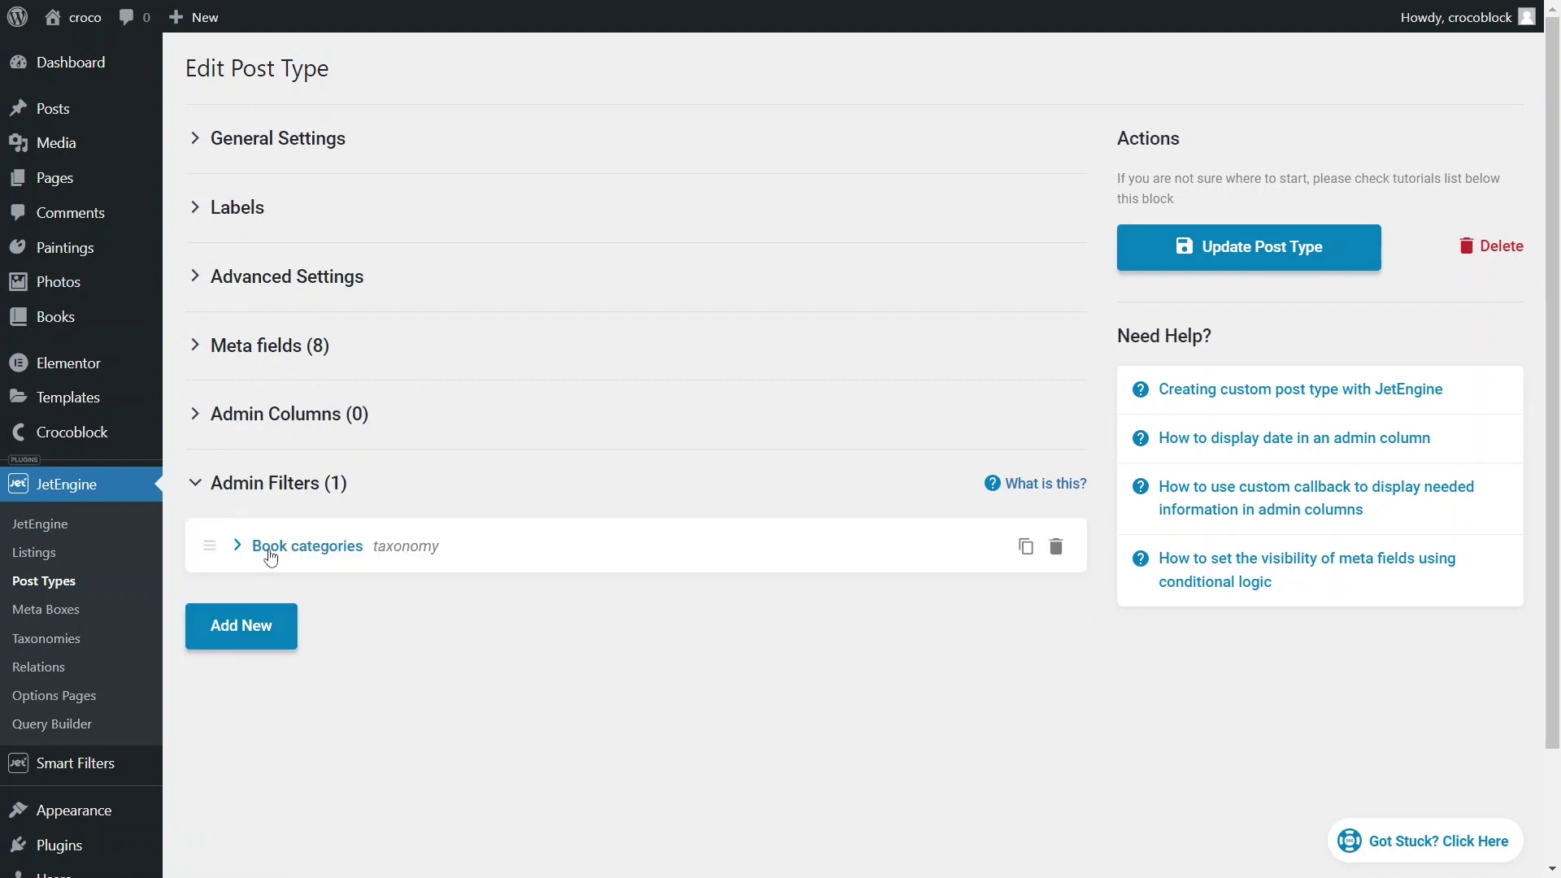
{"action": "left_click", "coordinate": [269, 622]}
{"action": "left_click", "coordinate": [691, 708]}
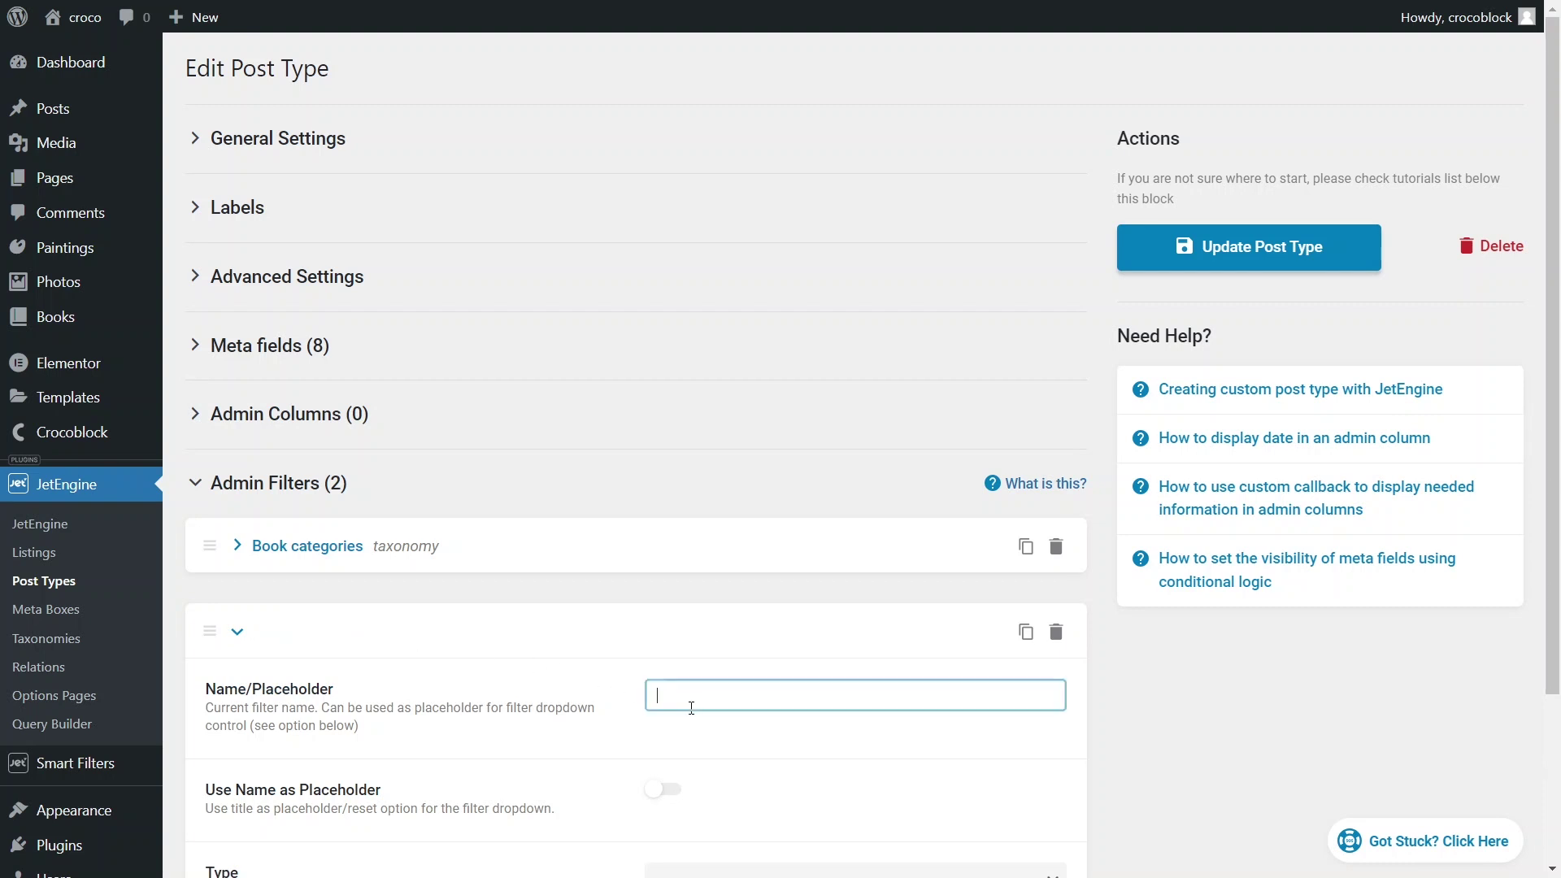
{"action": "type", "text": "Price"}
{"action": "left_click", "coordinate": [687, 748]}
{"action": "scroll", "coordinate": [687, 748], "scroll_direction": "down", "scroll_amount": 2}
{"action": "left_click", "coordinate": [663, 613]}
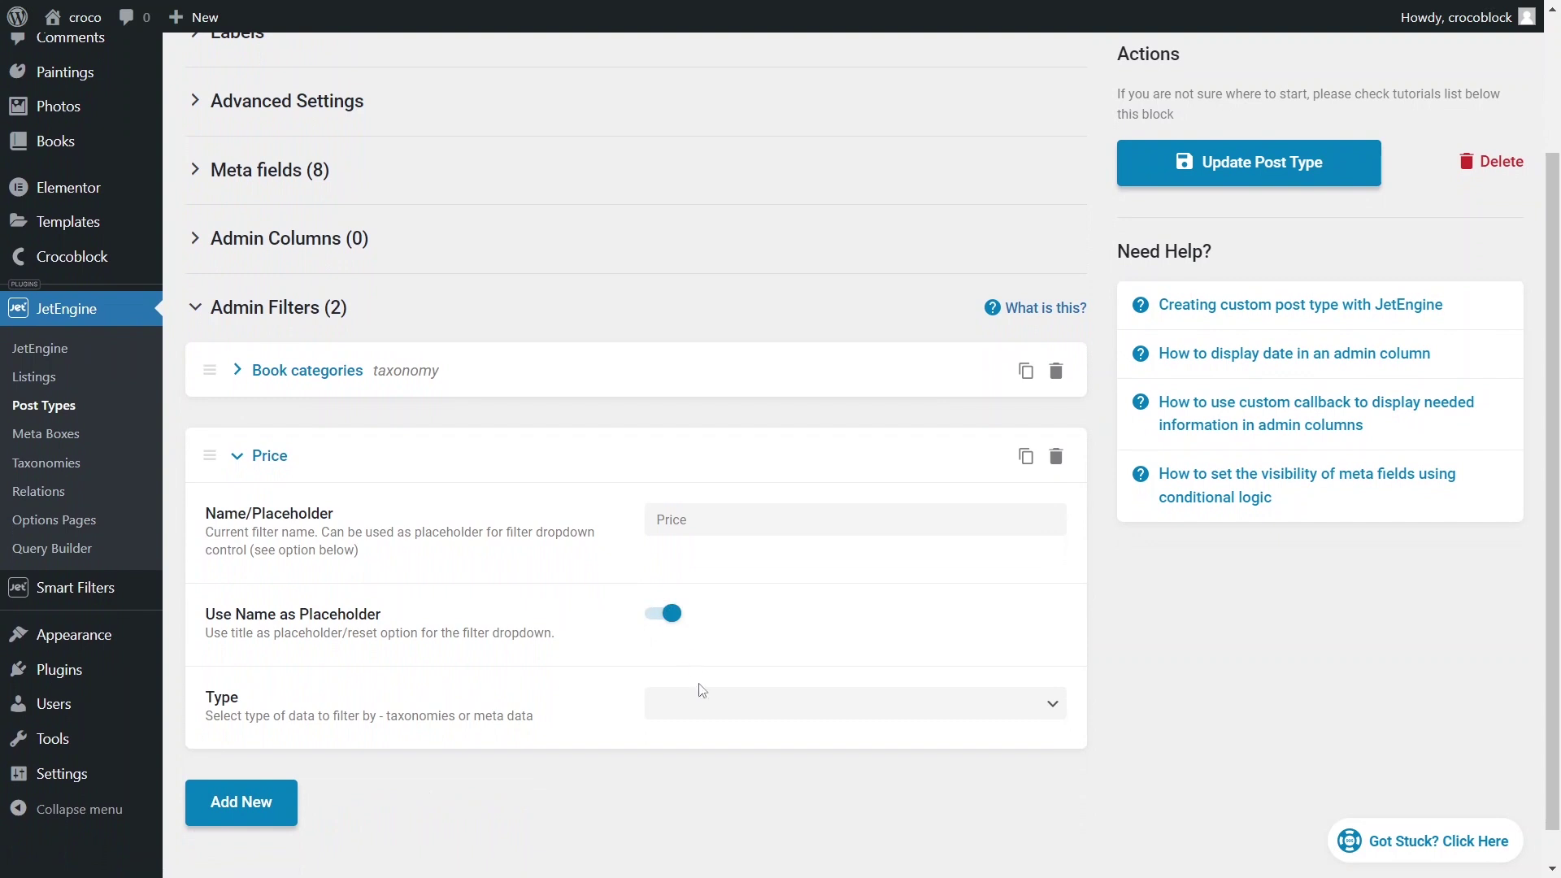
Step: Make the Price filter filter by meta data on the Price meta field
{"action": "left_click", "coordinate": [704, 713]}
{"action": "left_click", "coordinate": [702, 744]}
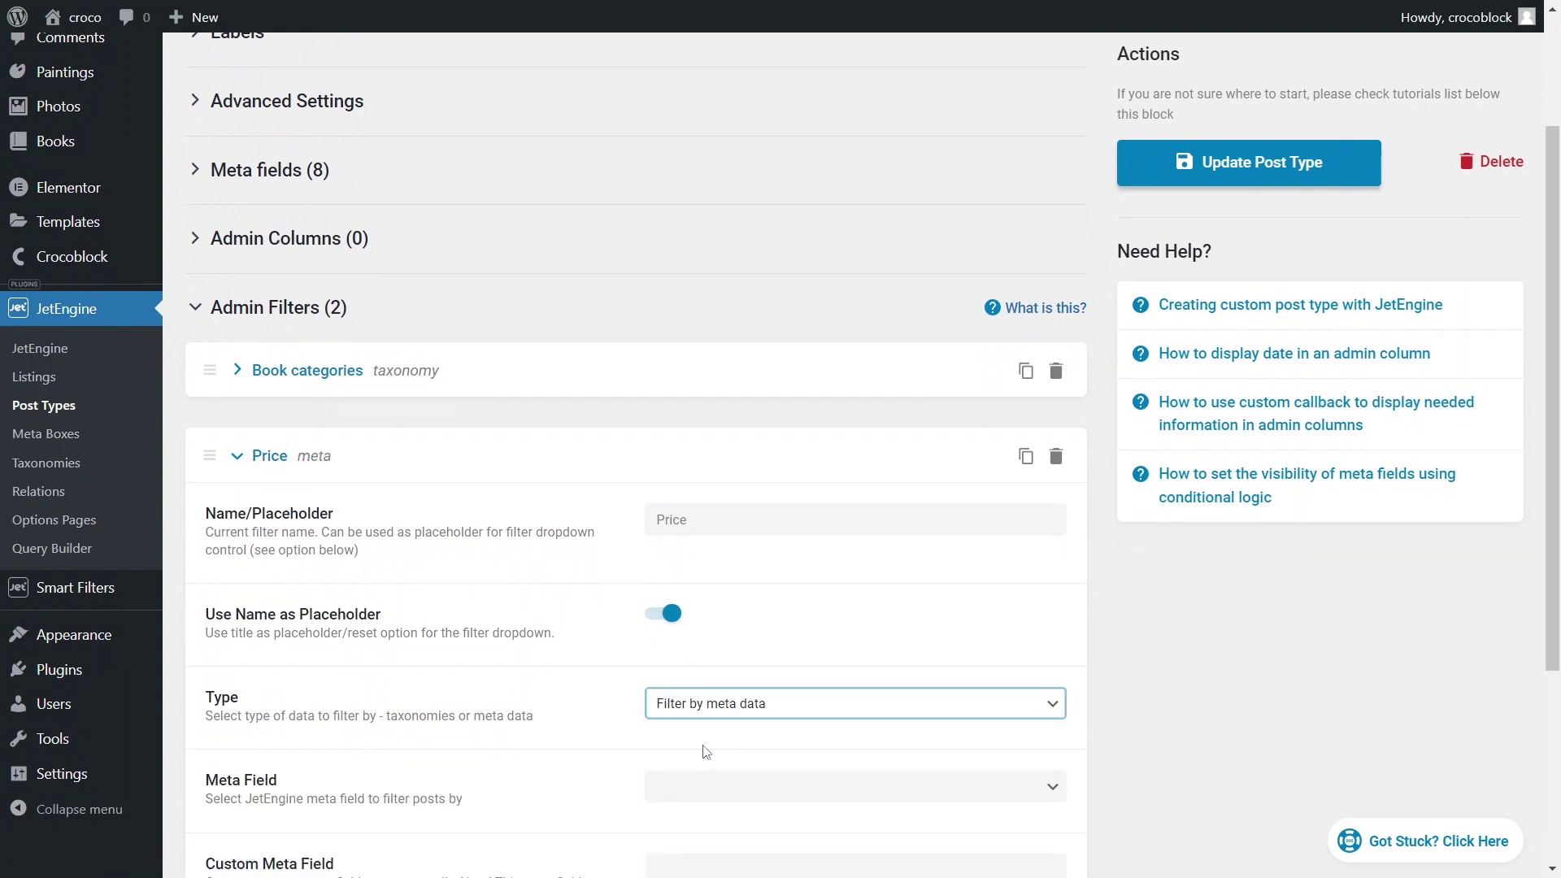
{"action": "left_click", "coordinate": [707, 795]}
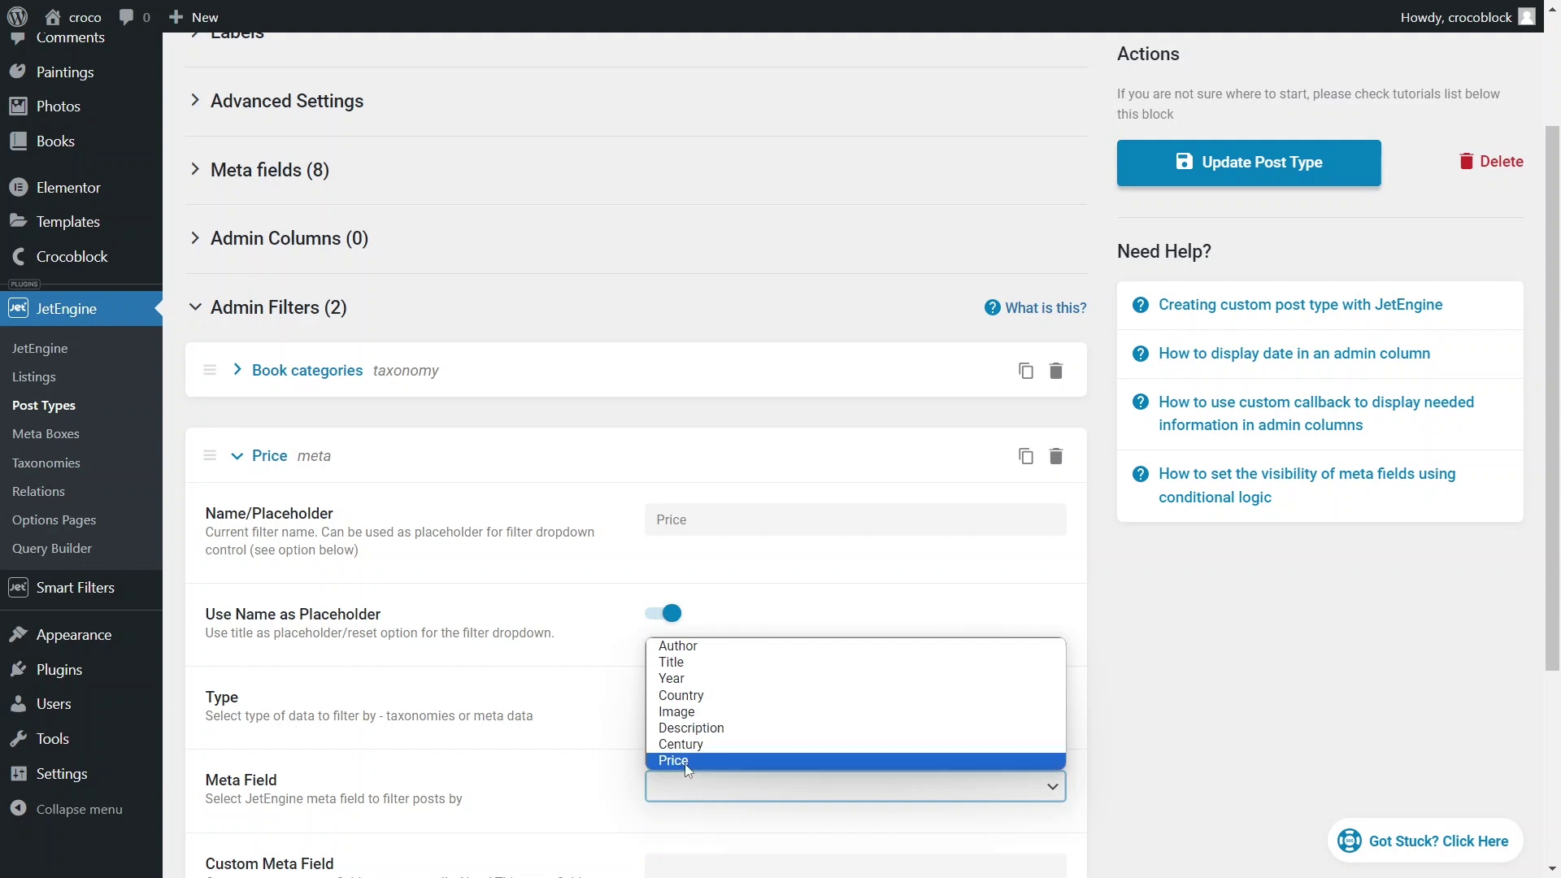
{"action": "left_click", "coordinate": [688, 761]}
{"action": "scroll", "coordinate": [688, 755], "scroll_direction": "down", "scroll_amount": 2}
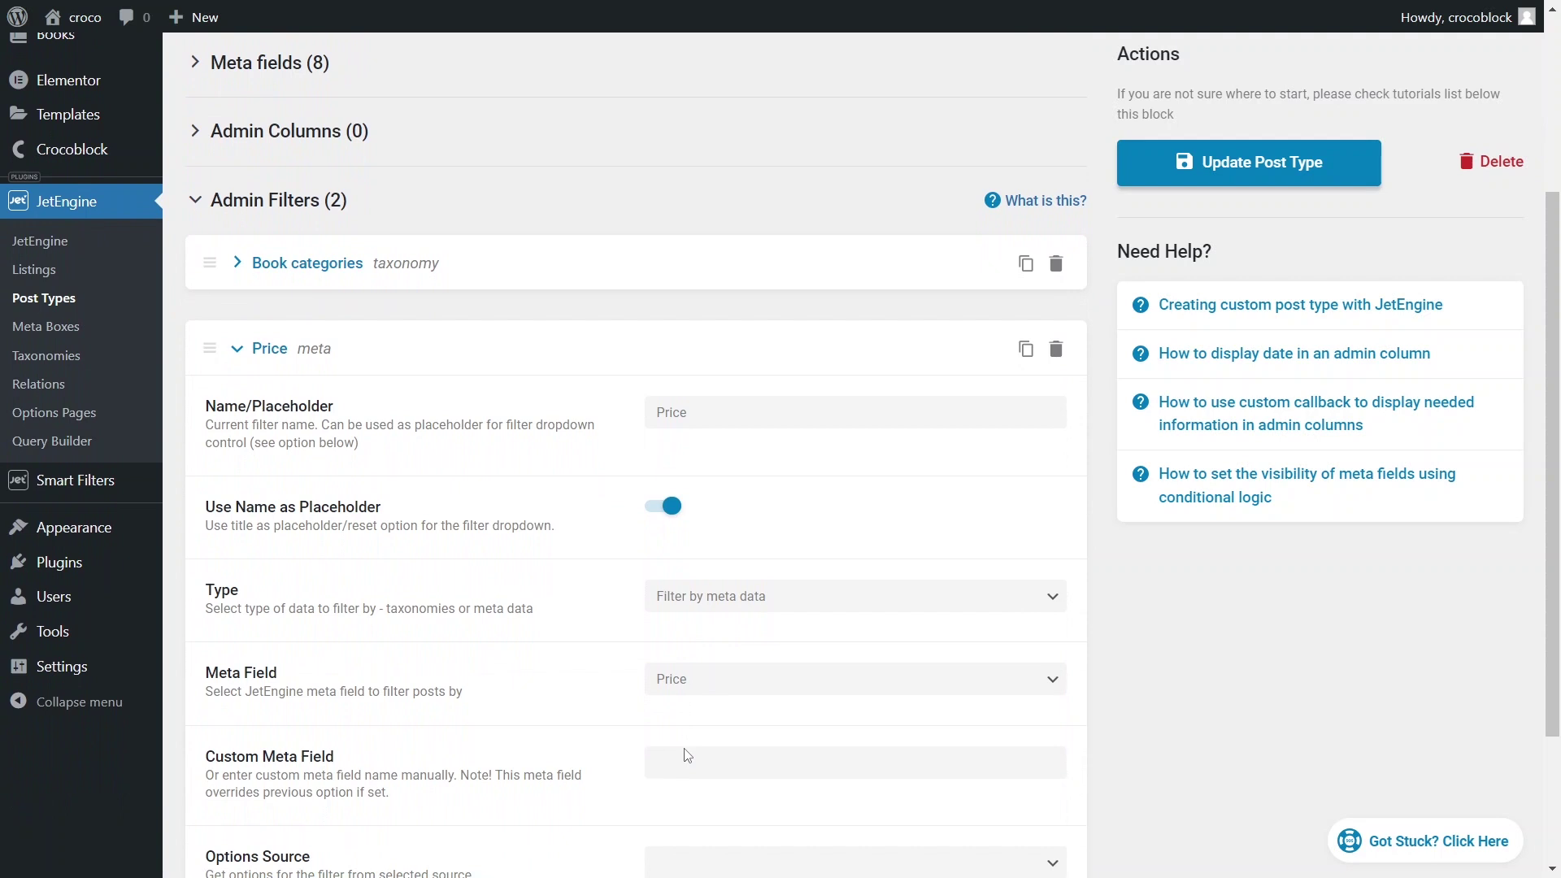
{"action": "scroll", "coordinate": [688, 755], "scroll_direction": "down", "scroll_amount": 4}
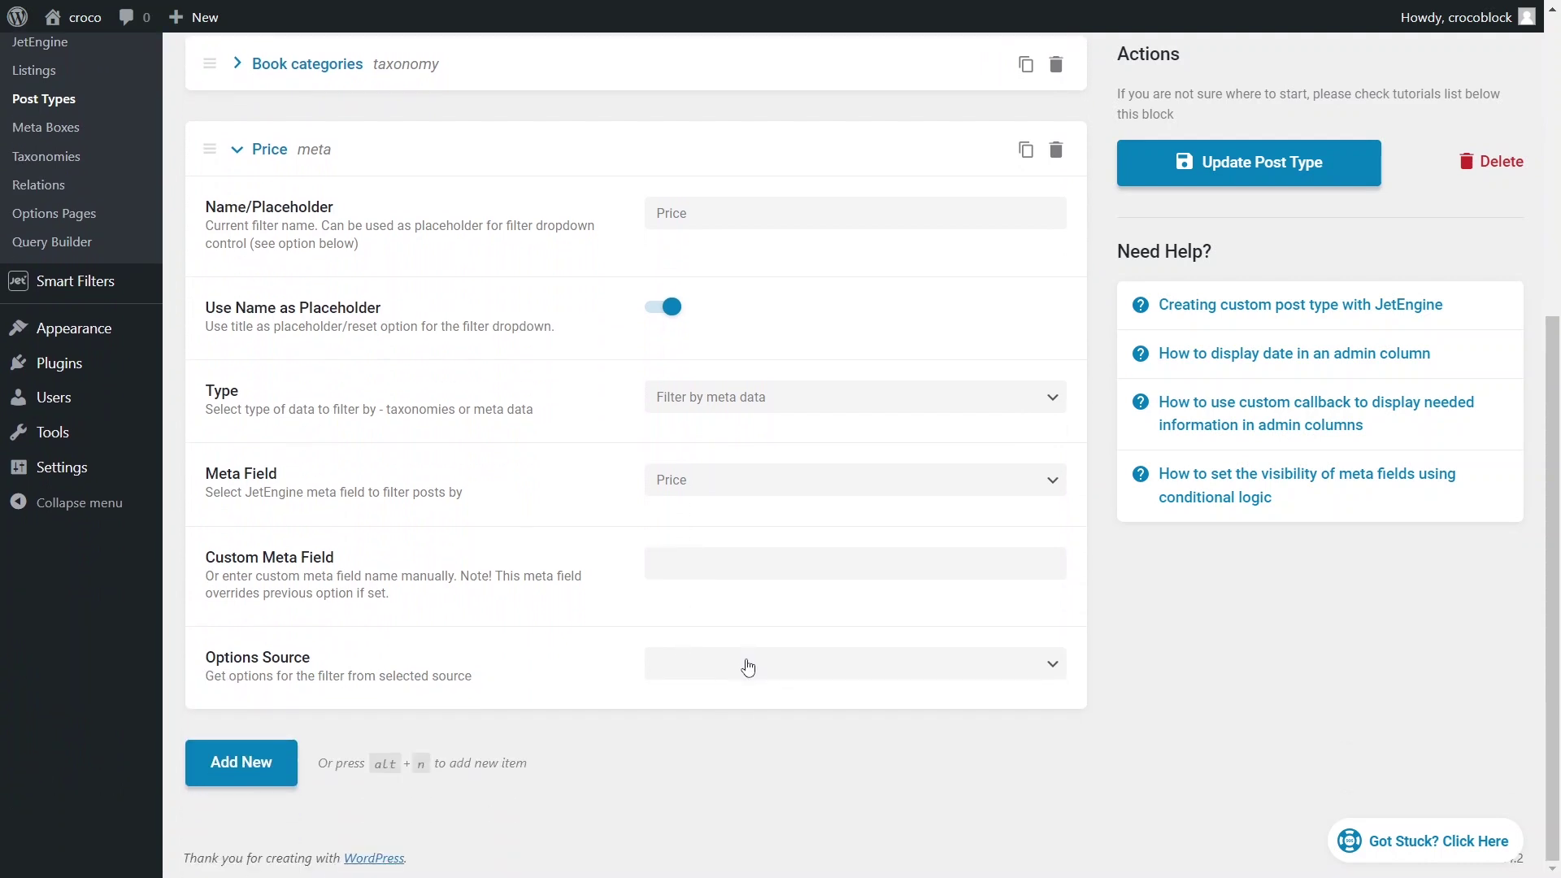
Step: Take the filter options from the database sorted lowest to highest, and save the post type
{"action": "left_click", "coordinate": [747, 668]}
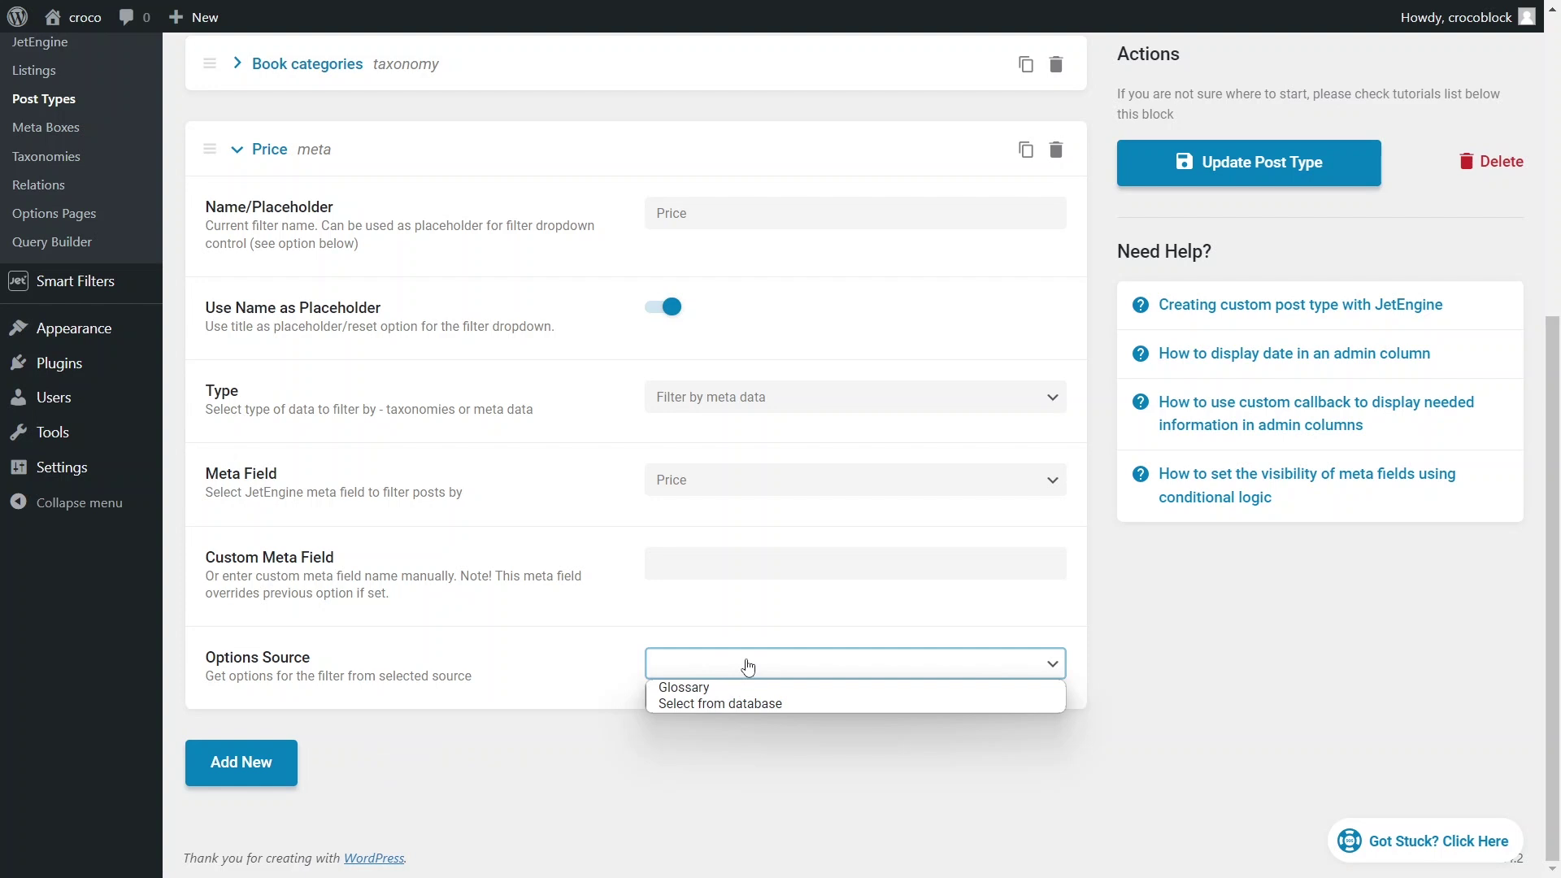
{"action": "left_click", "coordinate": [754, 704]}
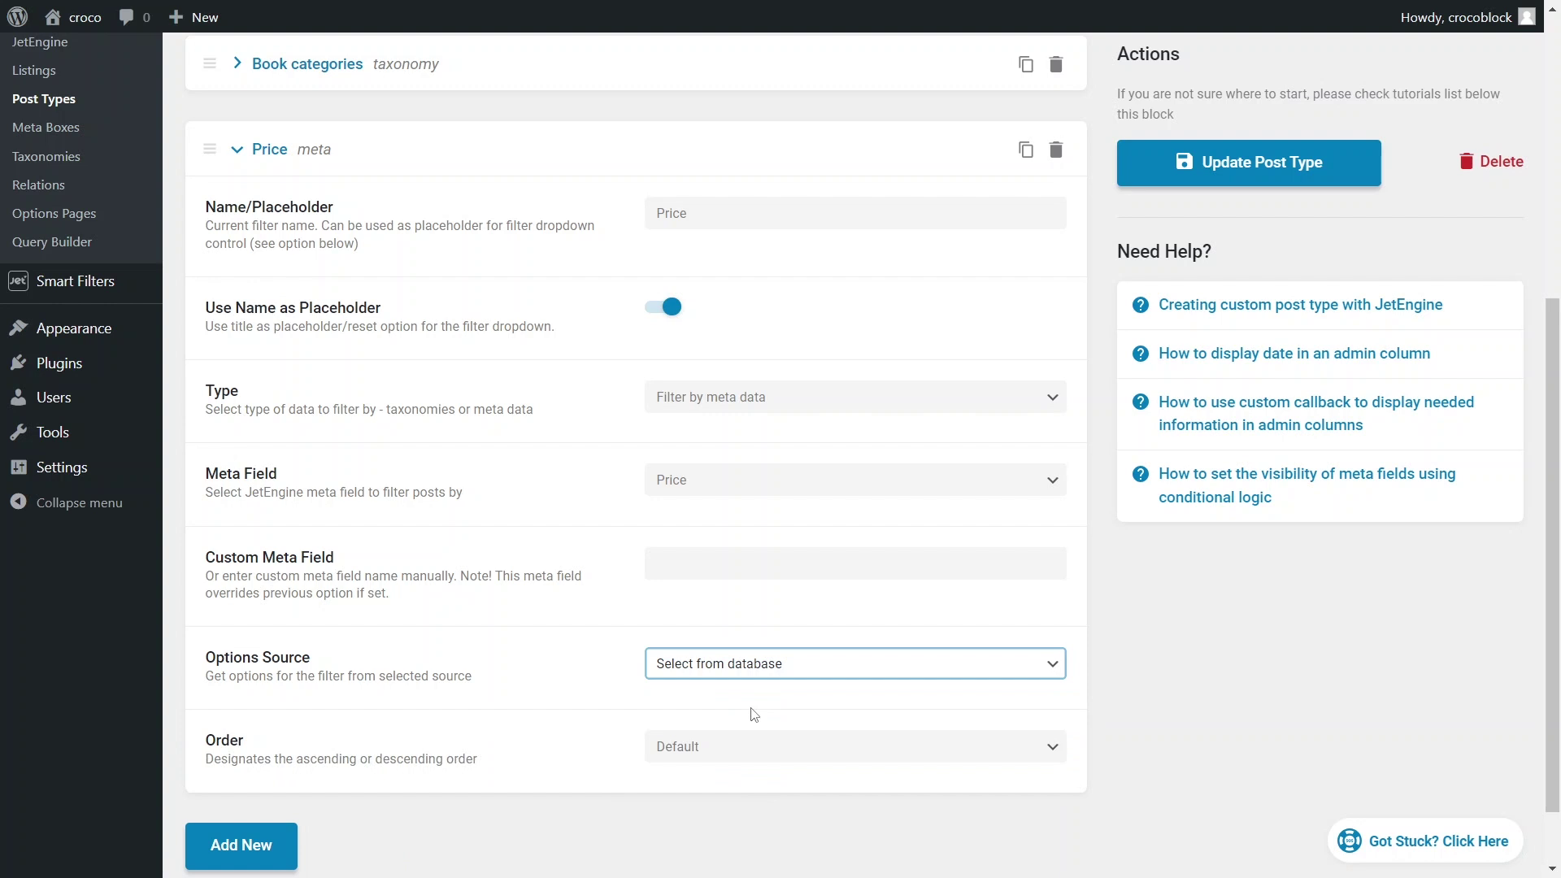
{"action": "left_click", "coordinate": [749, 758]}
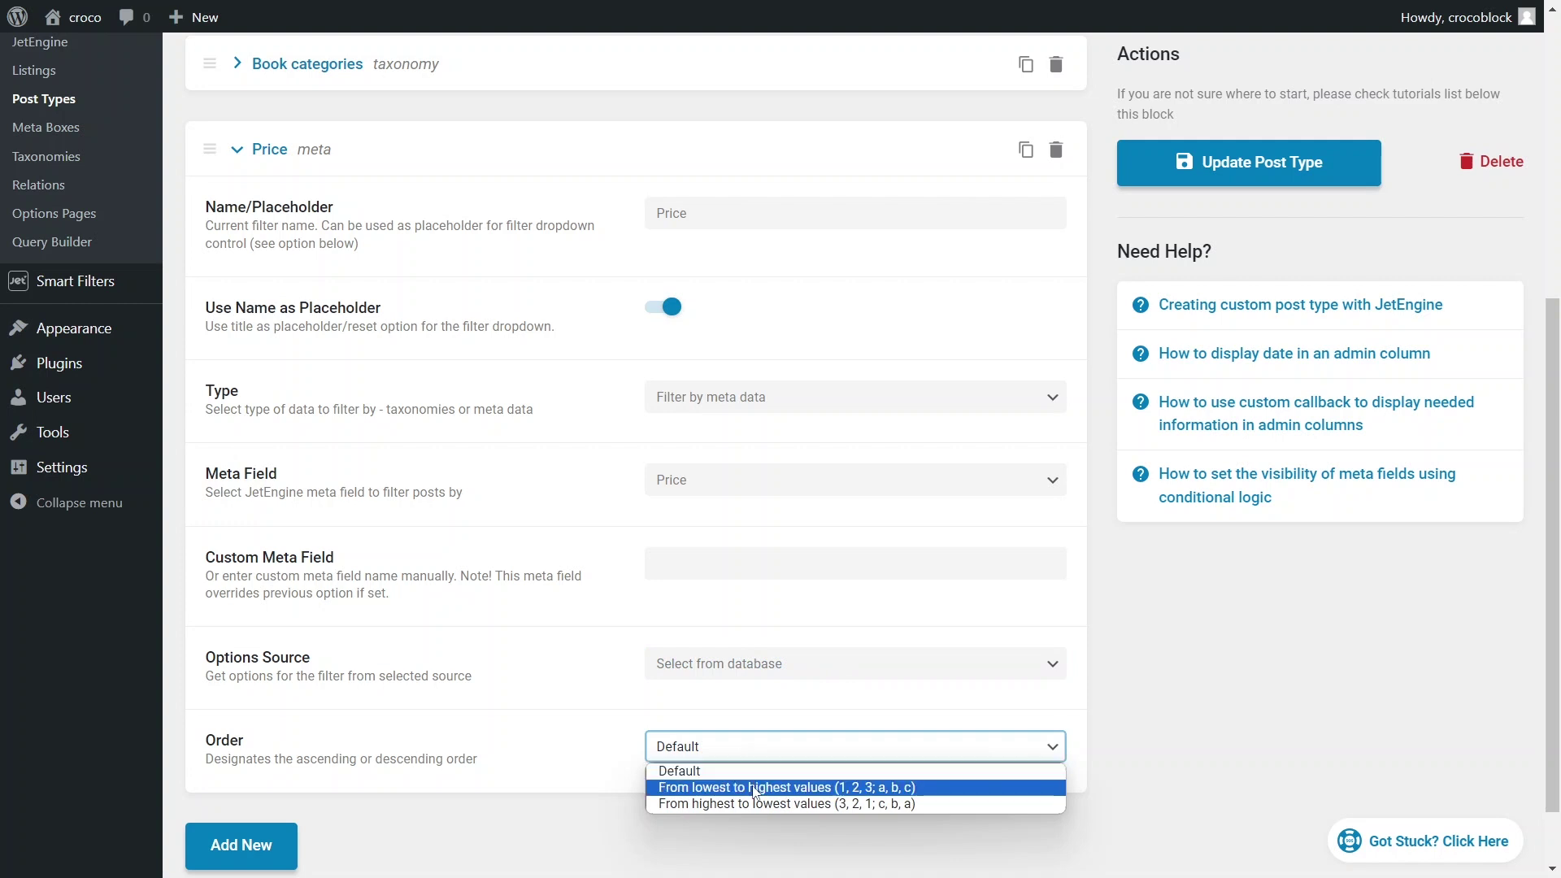
{"action": "left_click", "coordinate": [755, 788]}
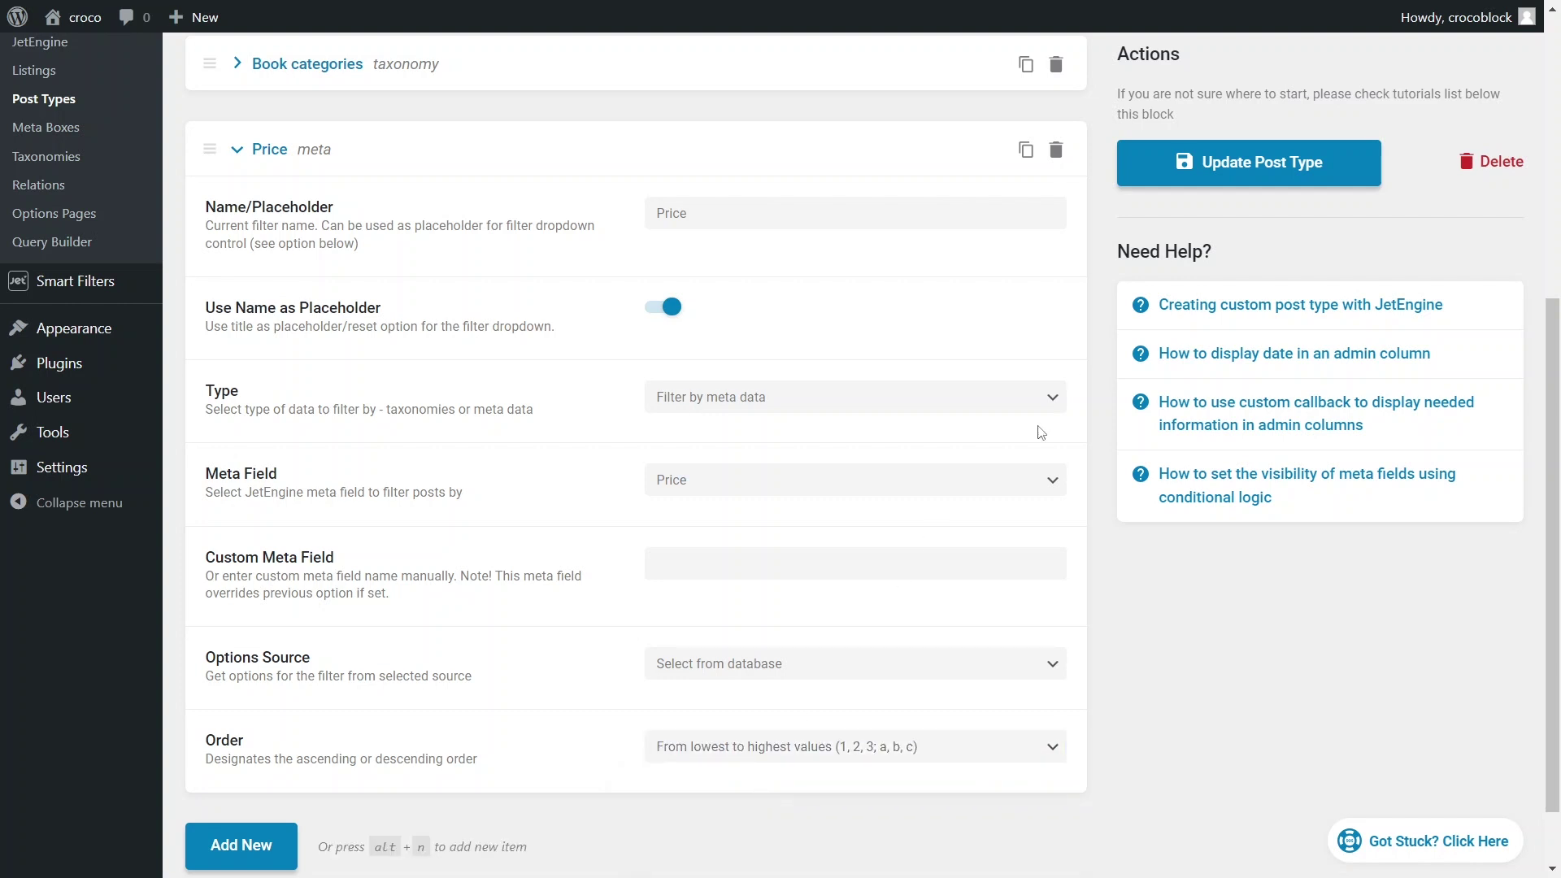
{"action": "left_click", "coordinate": [1202, 161]}
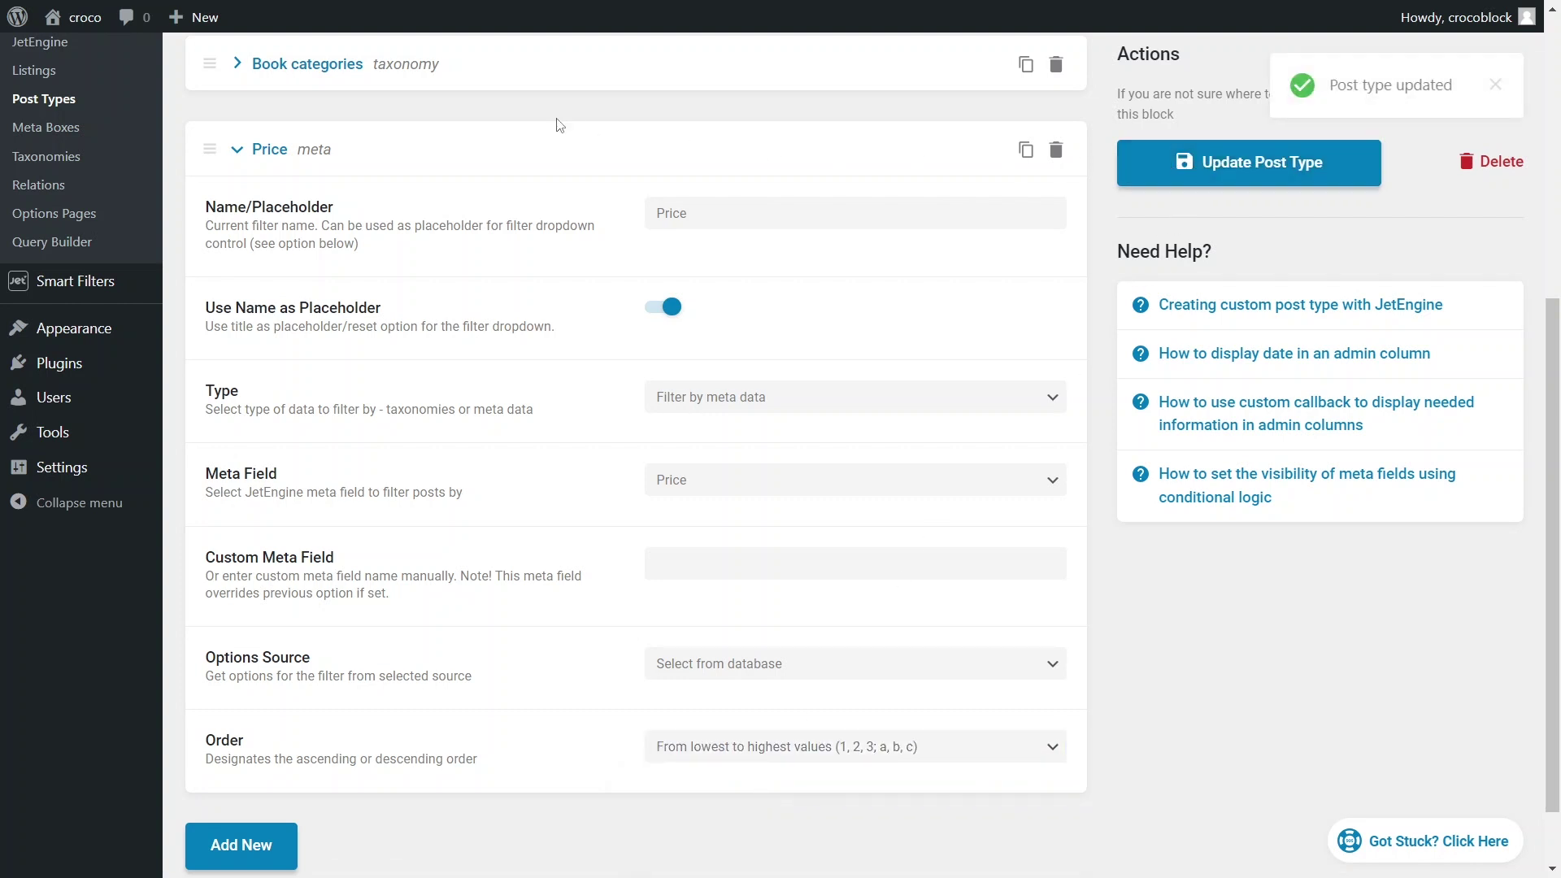
{"action": "scroll", "coordinate": [172, 114], "scroll_direction": "up", "scroll_amount": 5}
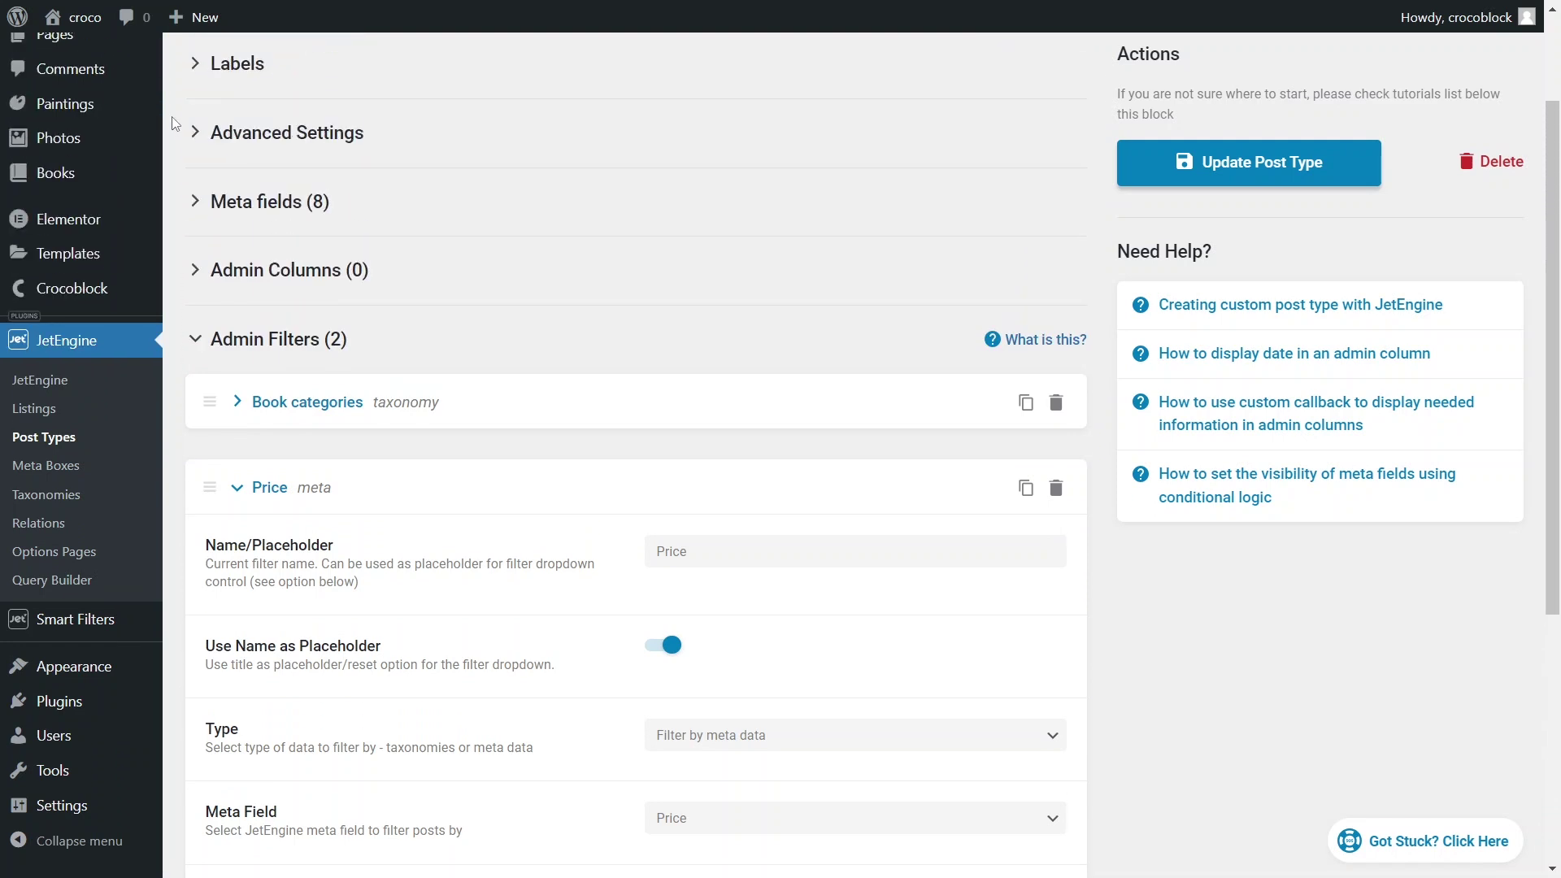
Step: Give The Satanic Verses a Price of 25 and update the book
{"action": "left_click", "coordinate": [61, 247]}
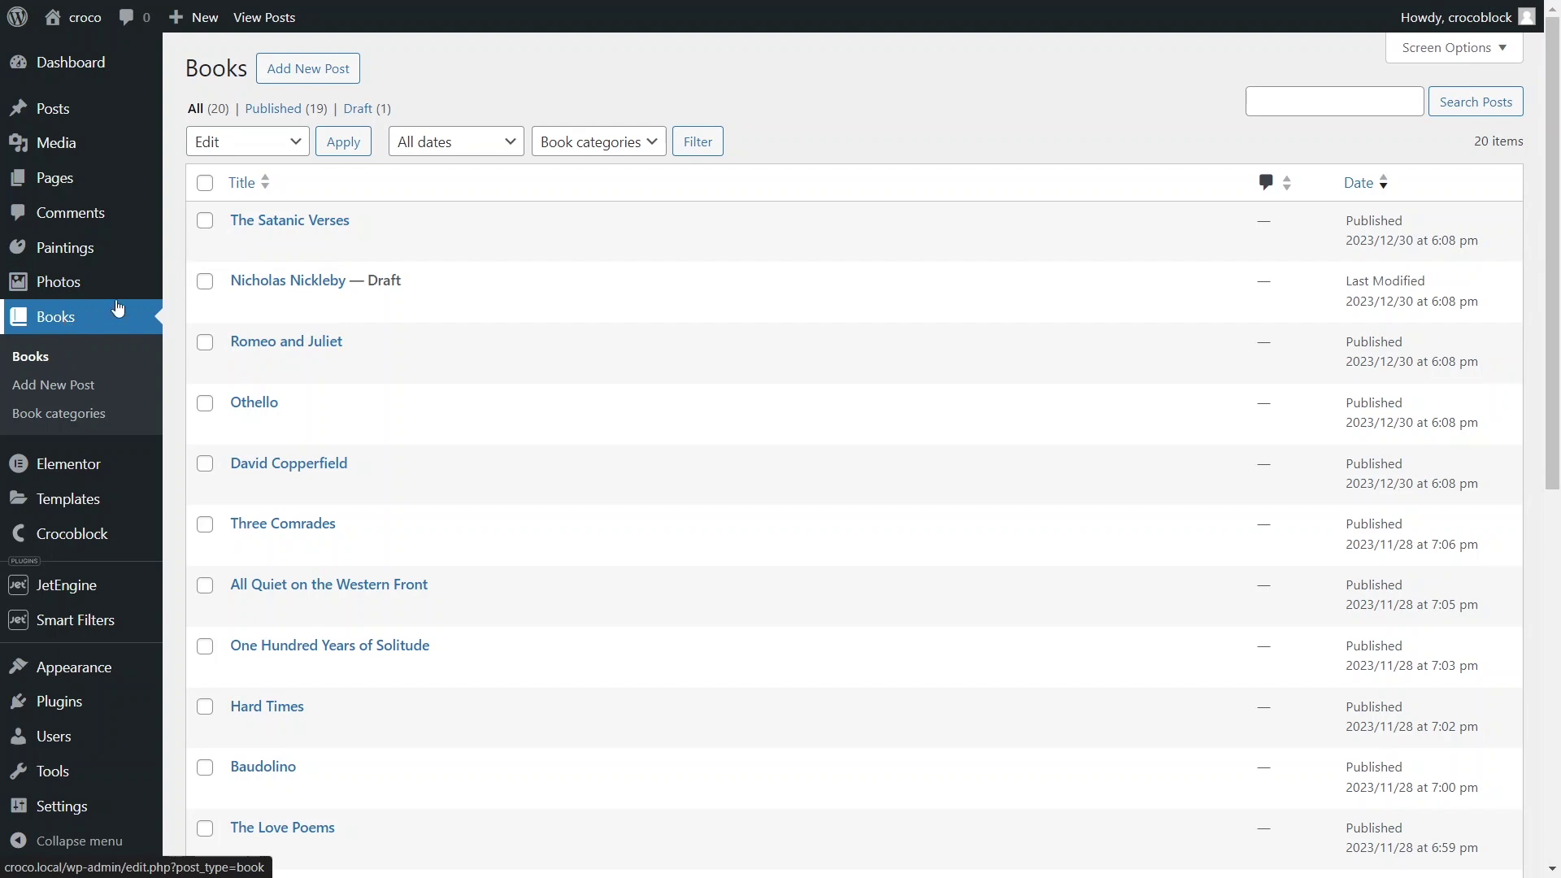
{"action": "left_click", "coordinate": [284, 221]}
{"action": "scroll", "coordinate": [398, 290], "scroll_direction": "down", "scroll_amount": 2}
{"action": "scroll", "coordinate": [399, 290], "scroll_direction": "down", "scroll_amount": 10}
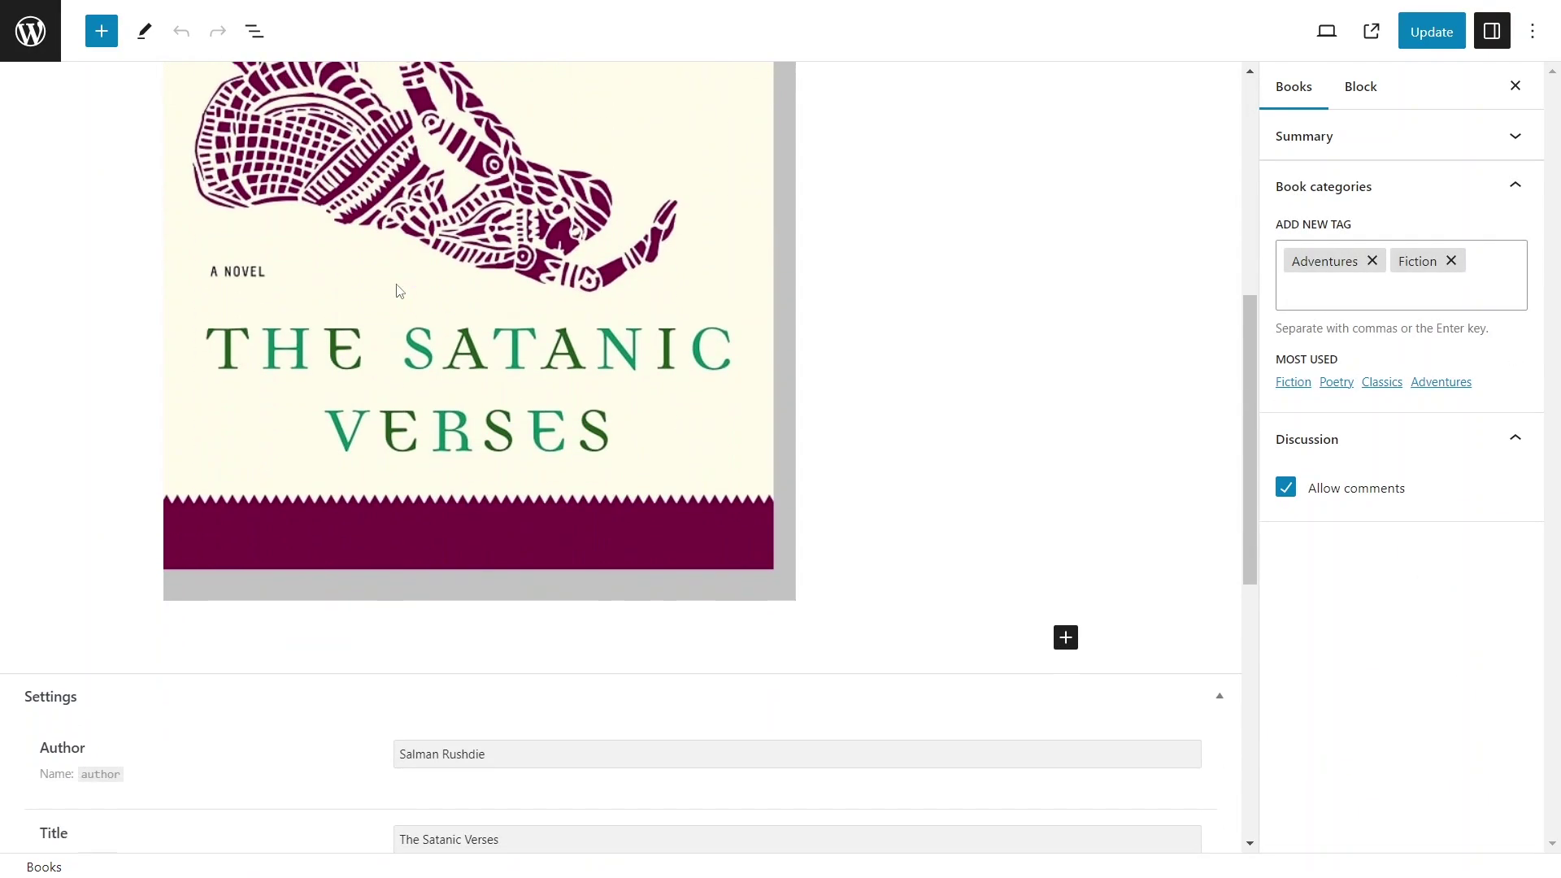
{"action": "left_click", "coordinate": [429, 773]}
{"action": "type", "text": "25"}
{"action": "left_click", "coordinate": [1415, 32]}
{"action": "left_click", "coordinate": [31, 31]}
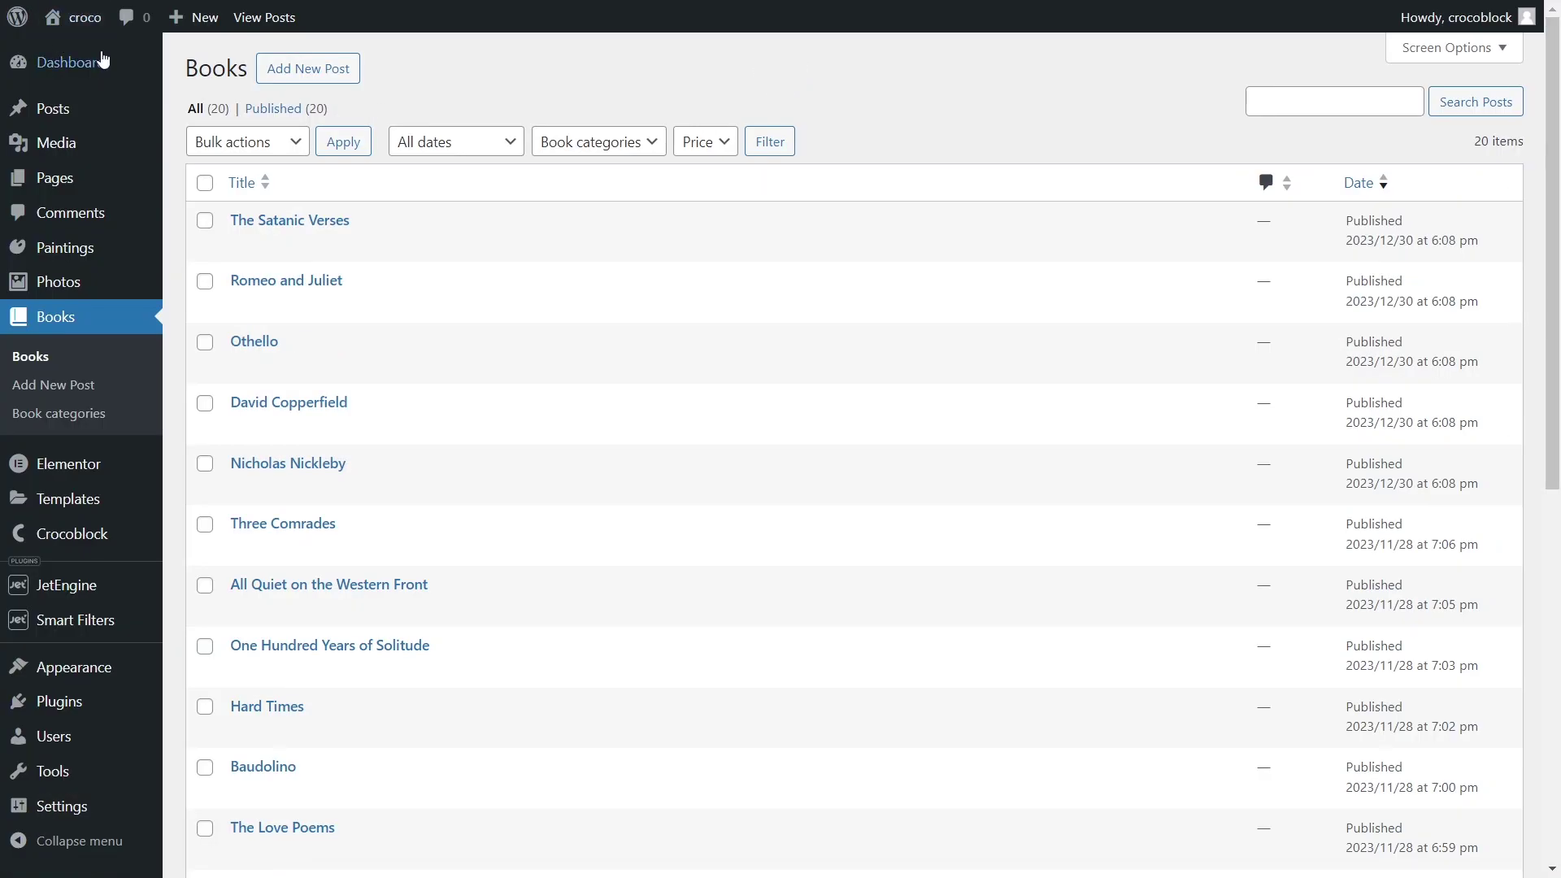
Step: Filter the Books list by price, trying 15 and then 20
{"action": "left_click", "coordinate": [727, 150]}
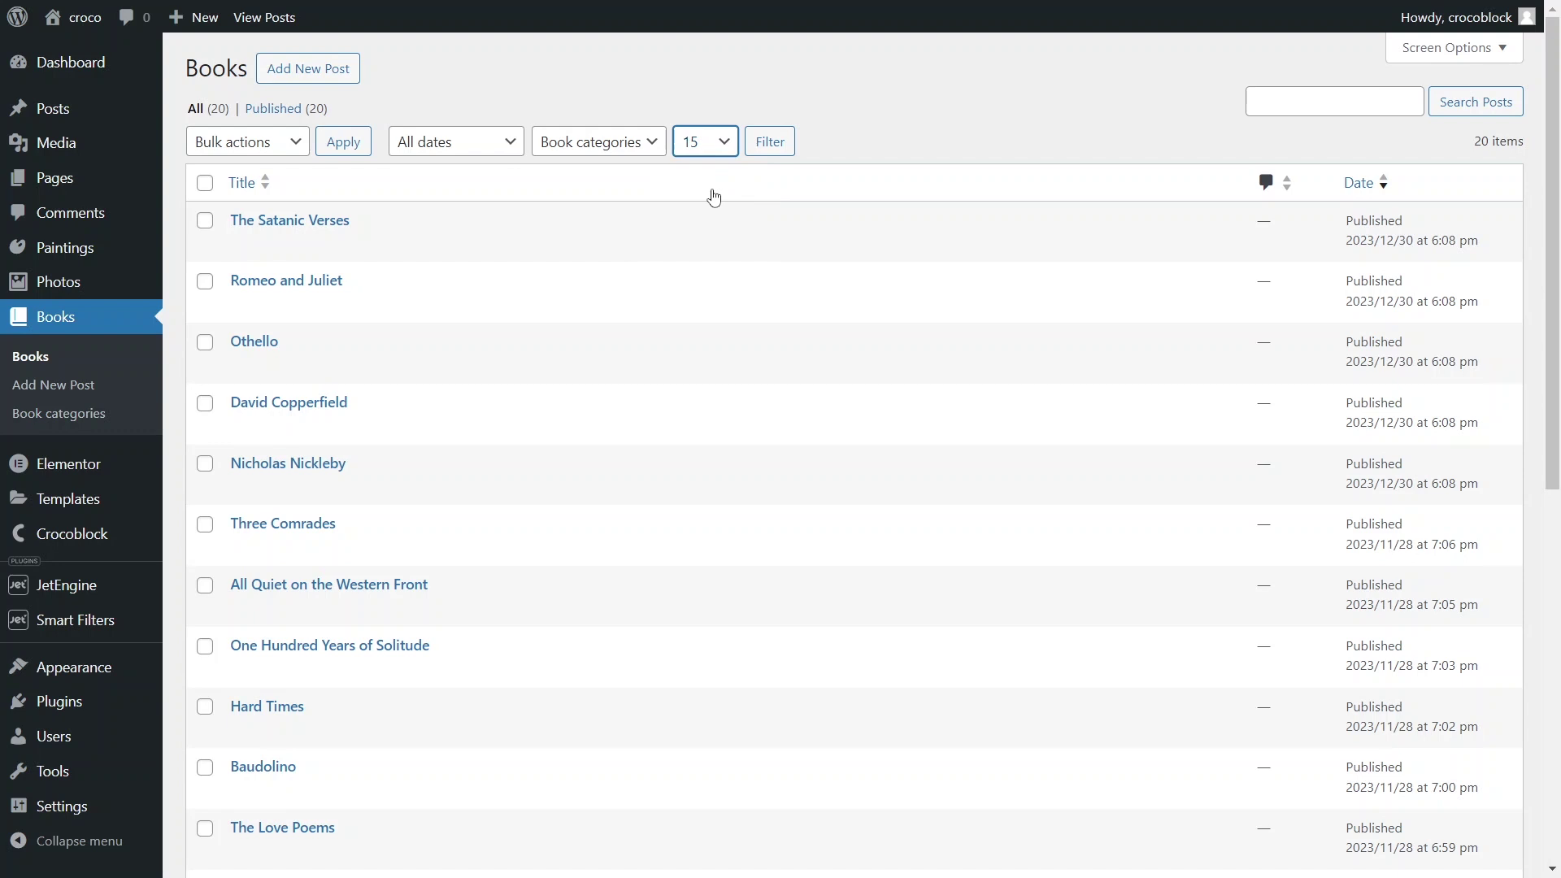
{"action": "left_click", "coordinate": [770, 142]}
{"action": "left_click", "coordinate": [726, 143]}
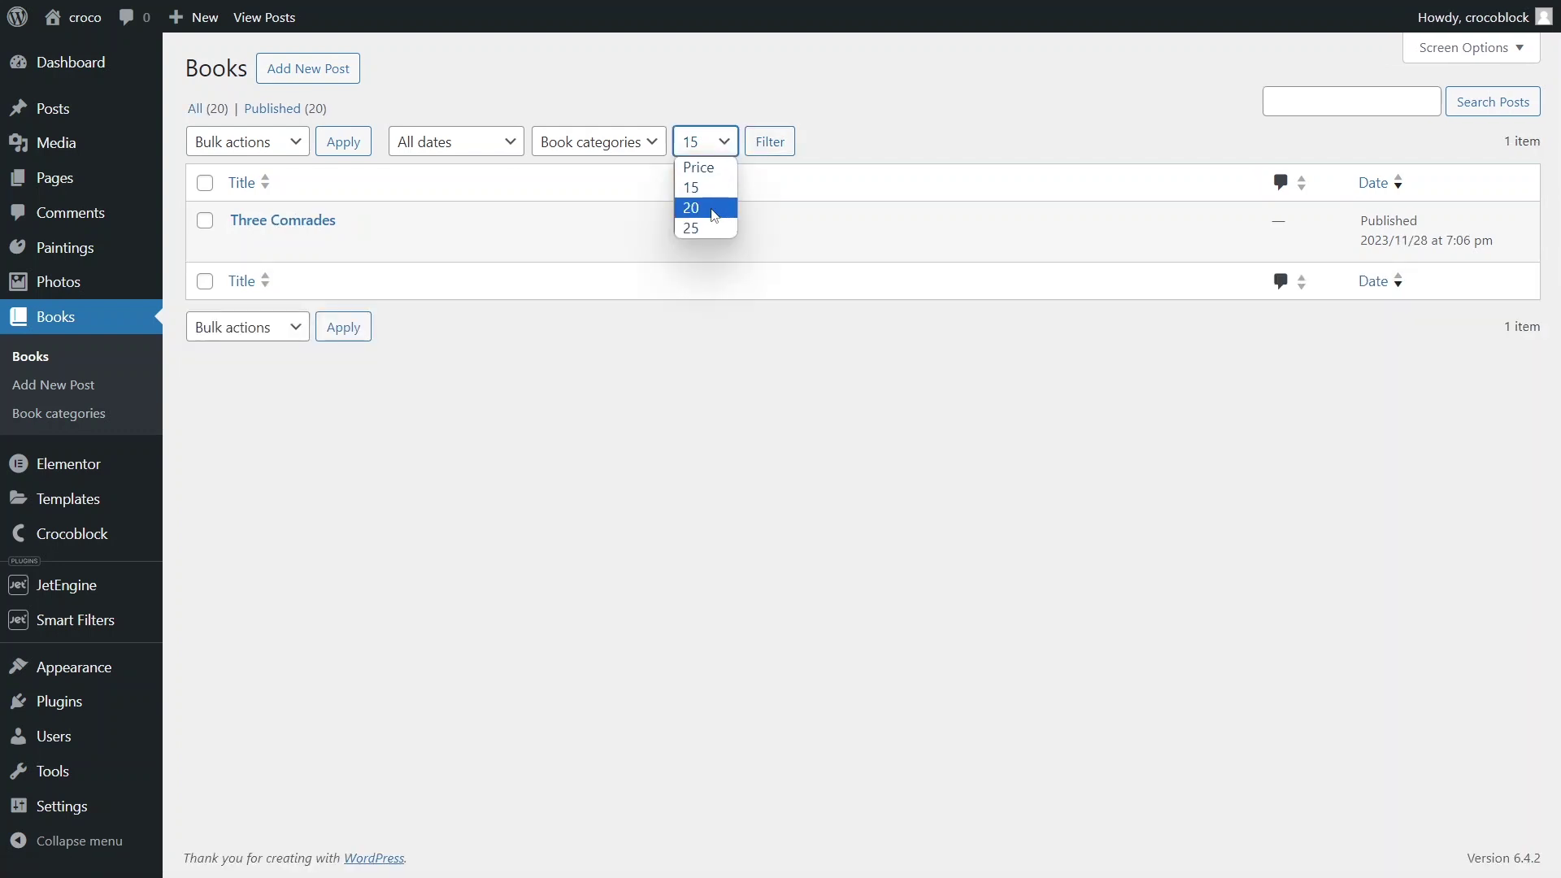
{"action": "left_click", "coordinate": [714, 208]}
{"action": "left_click", "coordinate": [766, 146]}
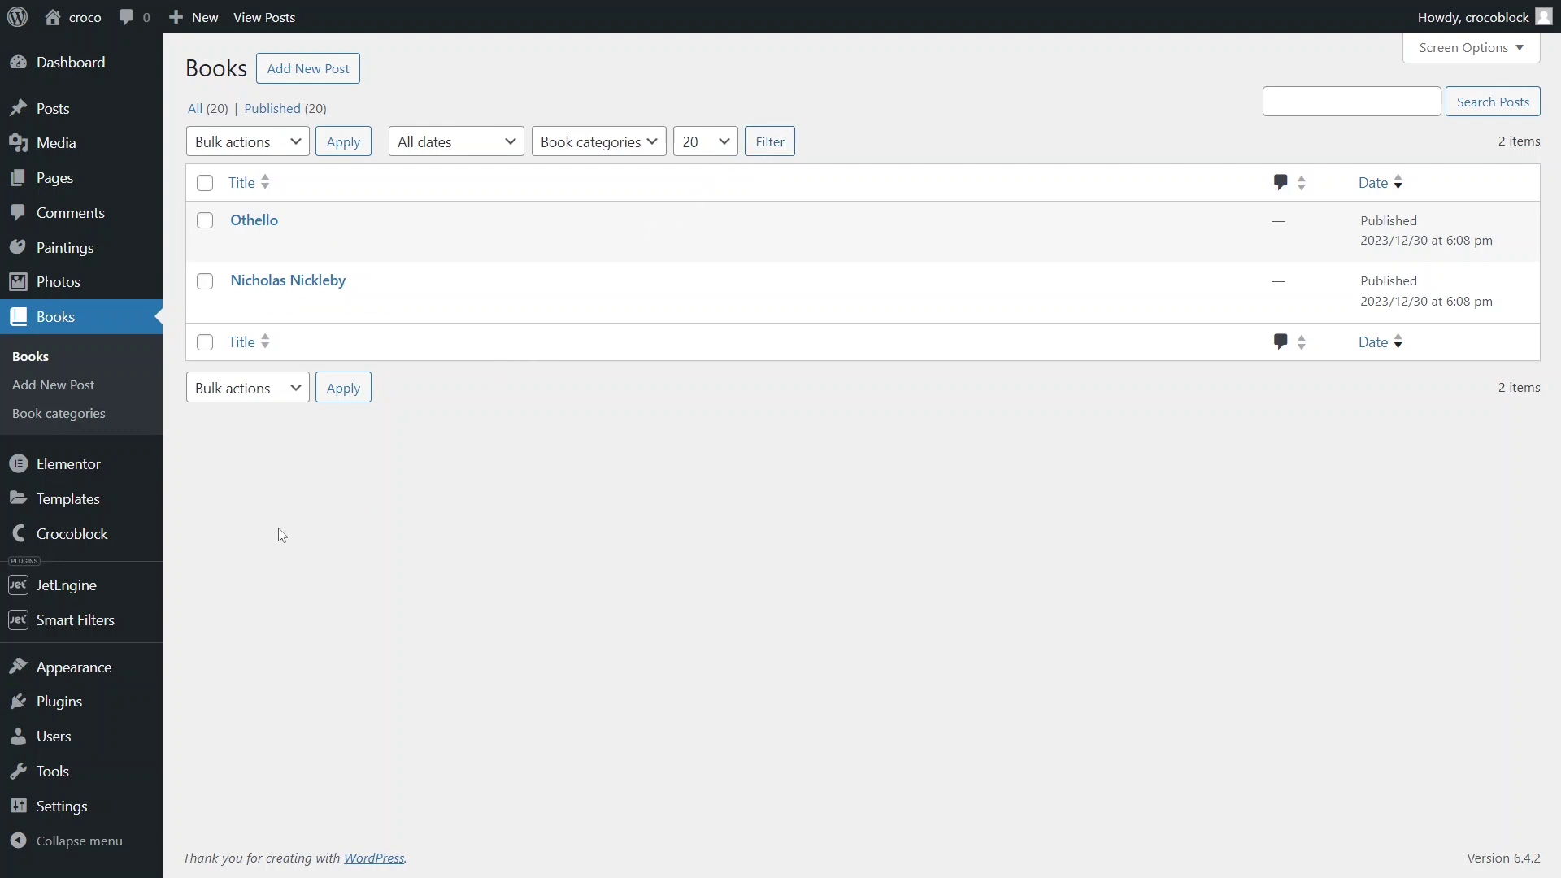
{"action": "mouse_move", "coordinate": [87, 596]}
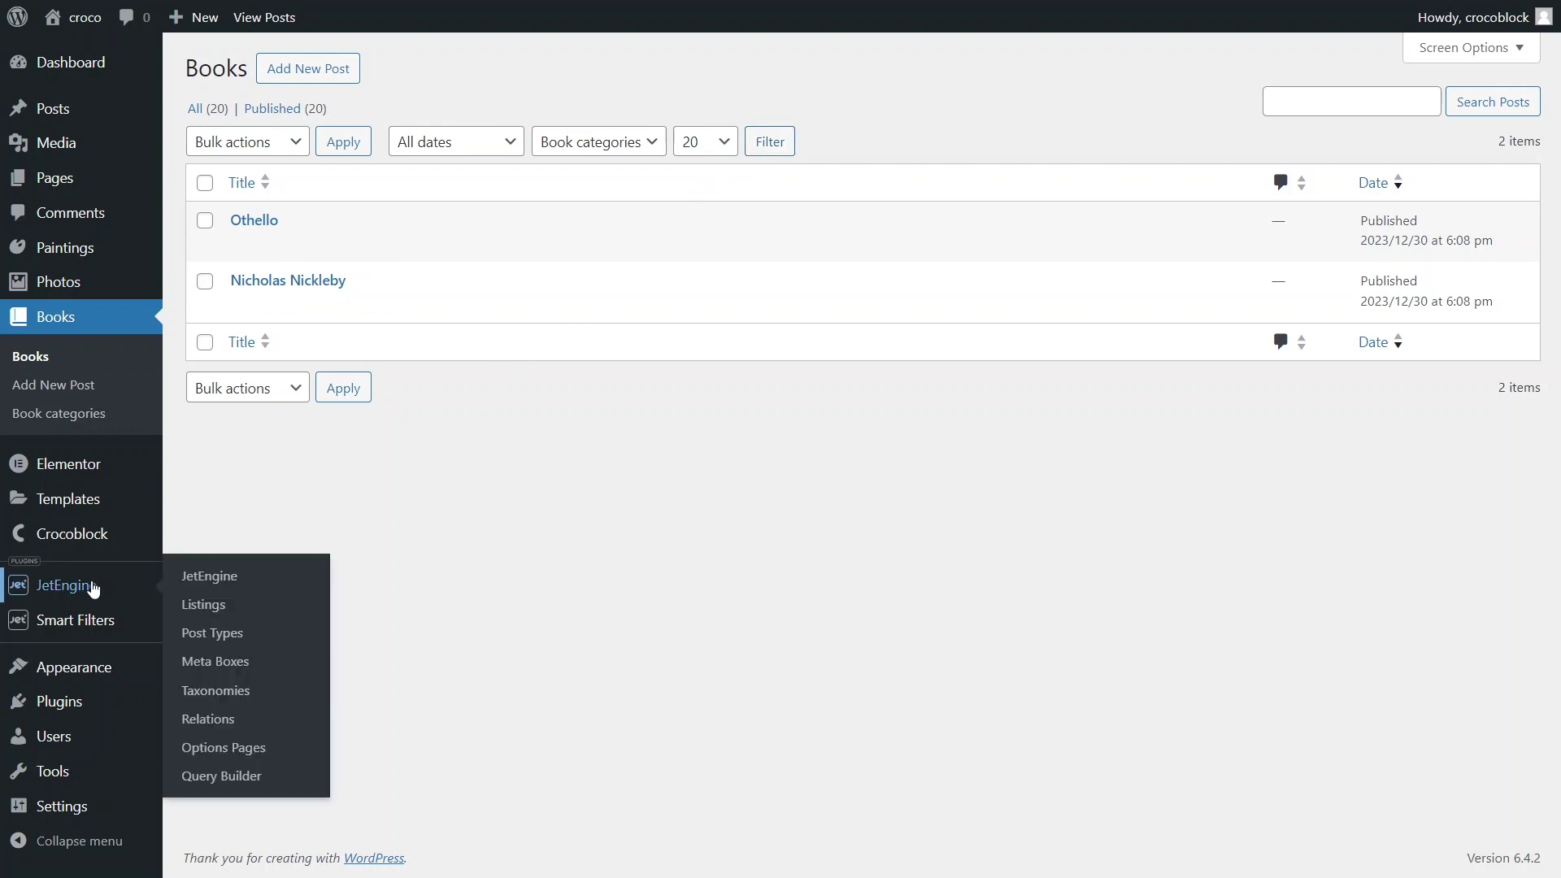
{"action": "left_click", "coordinate": [212, 643]}
Step: Open the Books post type settings and add a new meta field
{"action": "left_click", "coordinate": [223, 277]}
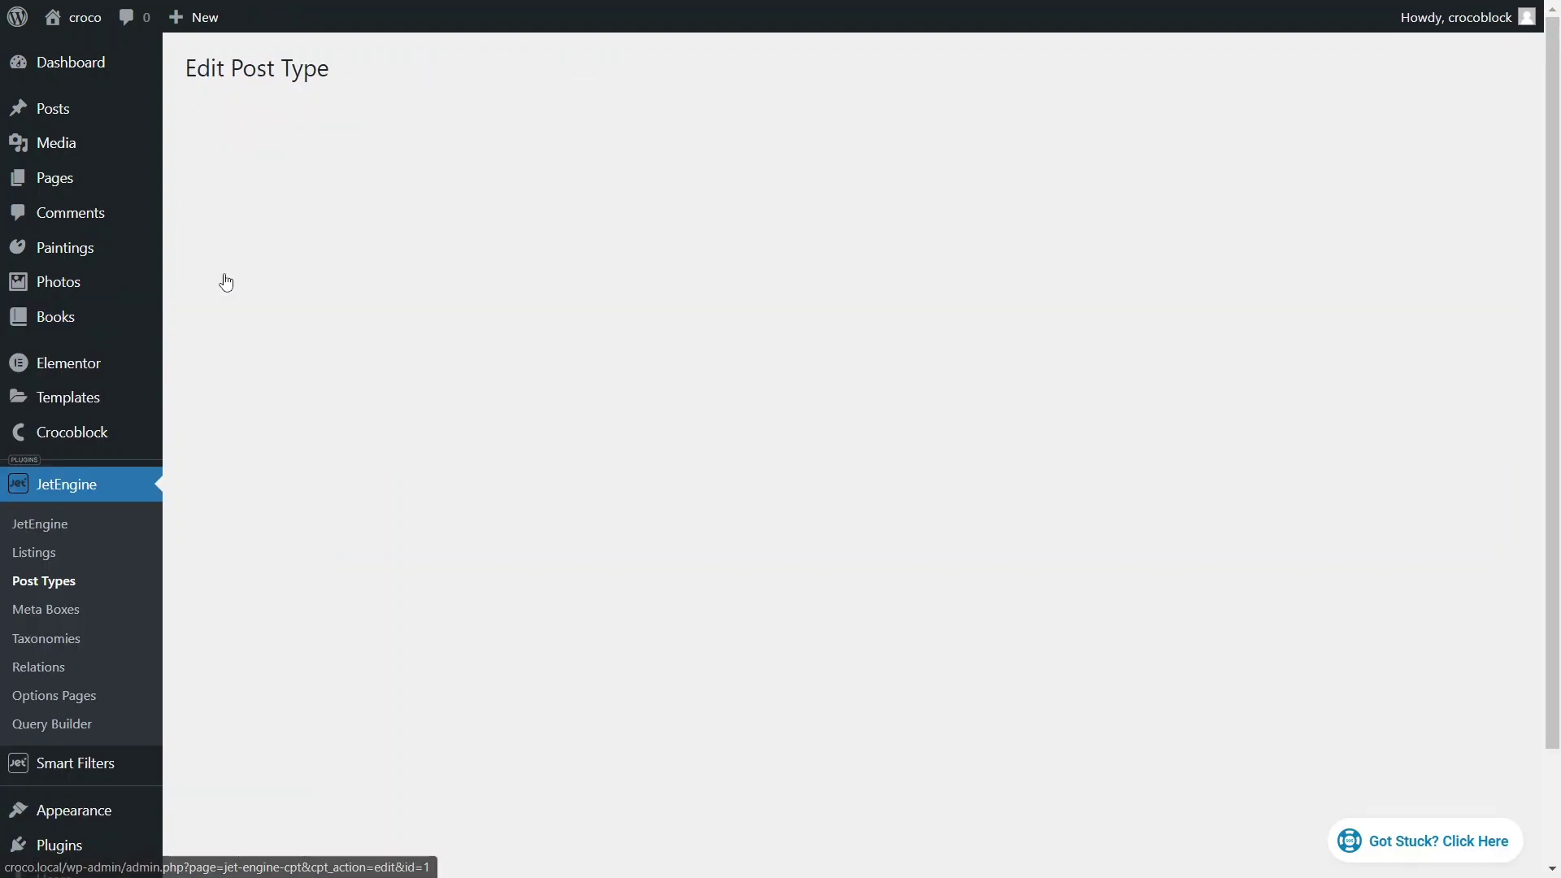
{"action": "left_click", "coordinate": [199, 133]}
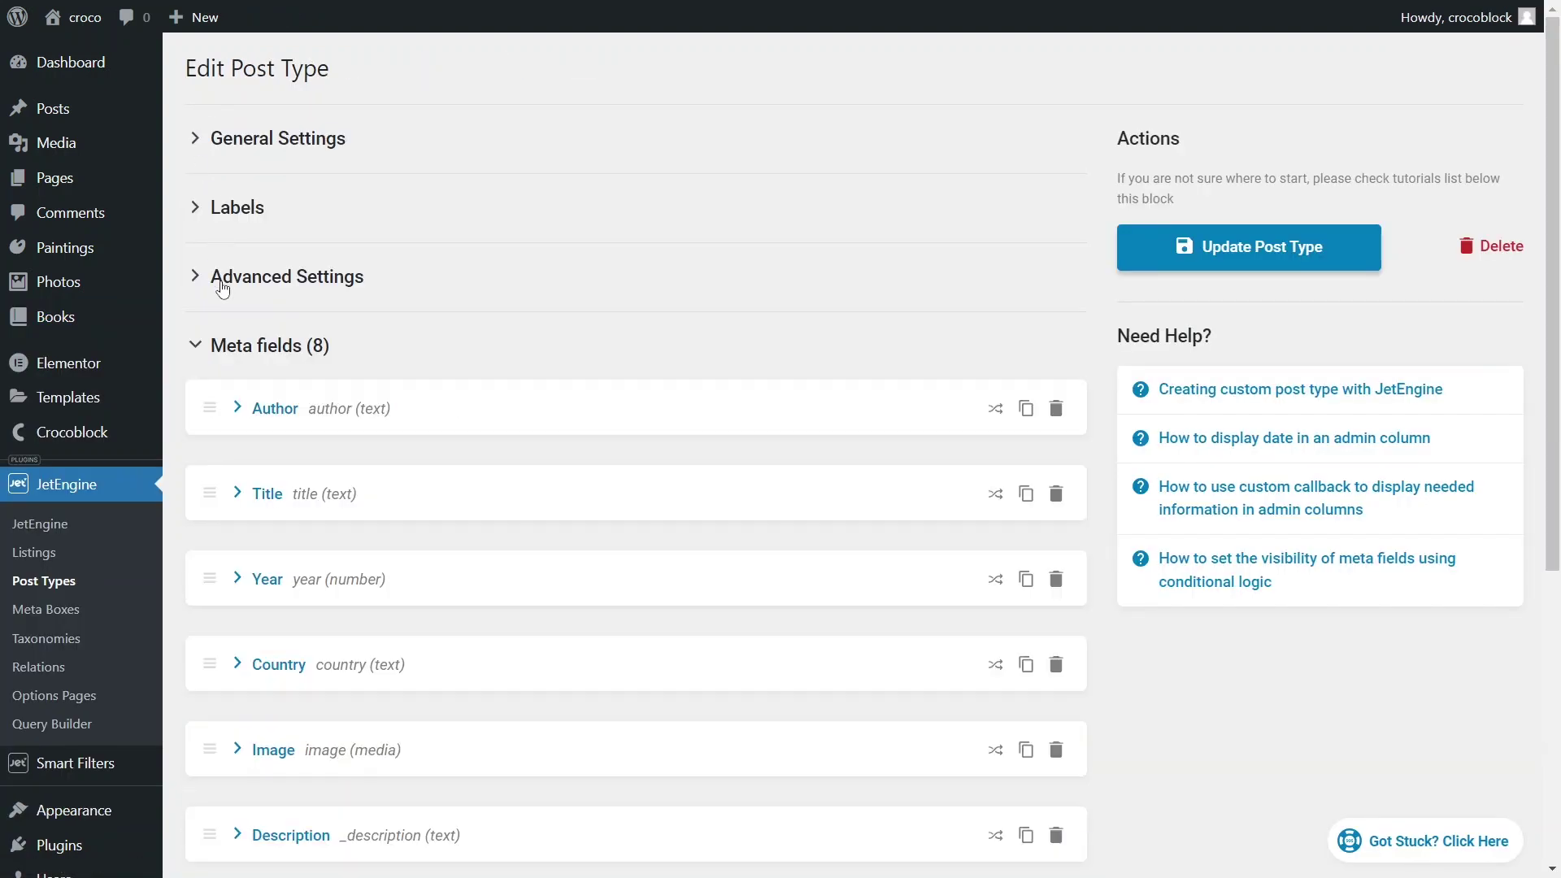
{"action": "scroll", "coordinate": [276, 488], "scroll_direction": "down", "scroll_amount": 3}
{"action": "scroll", "coordinate": [280, 634], "scroll_direction": "down", "scroll_amount": 2}
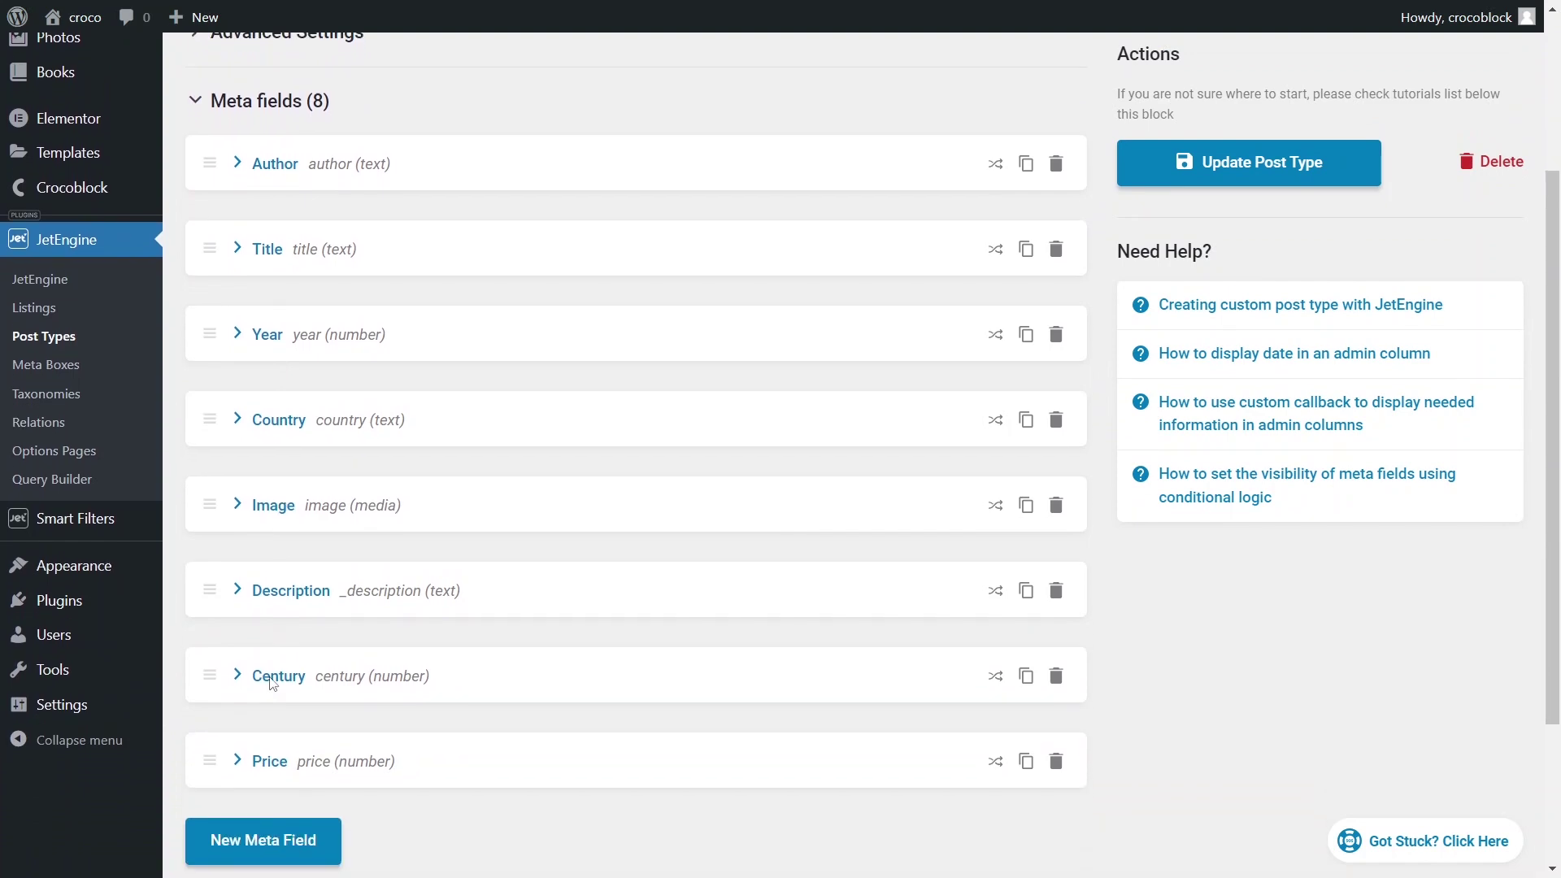
{"action": "left_click", "coordinate": [260, 744]}
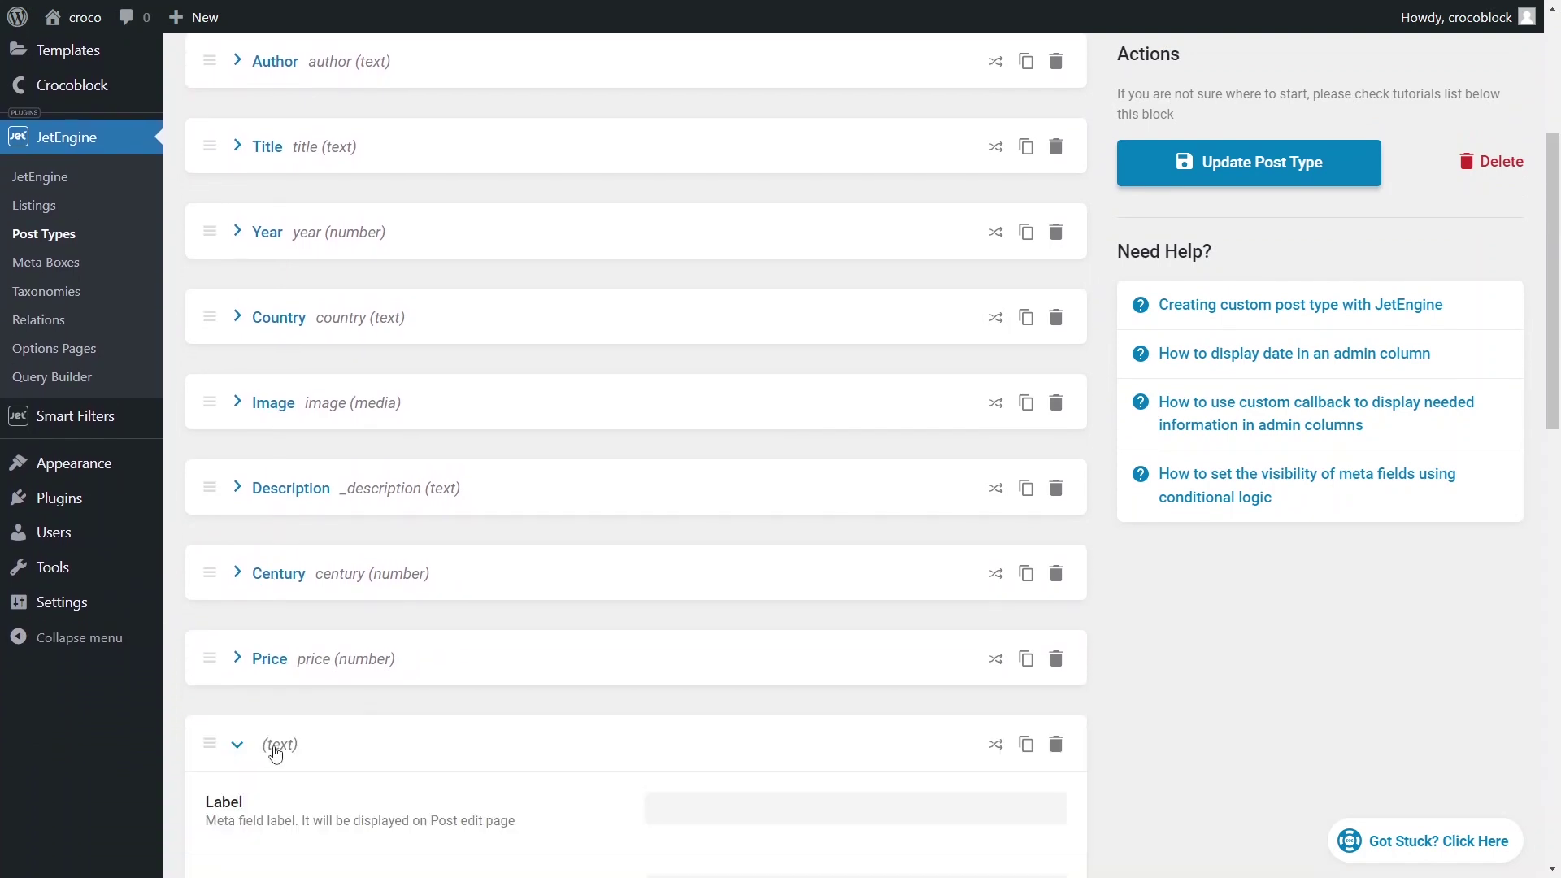
{"action": "scroll", "coordinate": [276, 747], "scroll_direction": "down", "scroll_amount": 8}
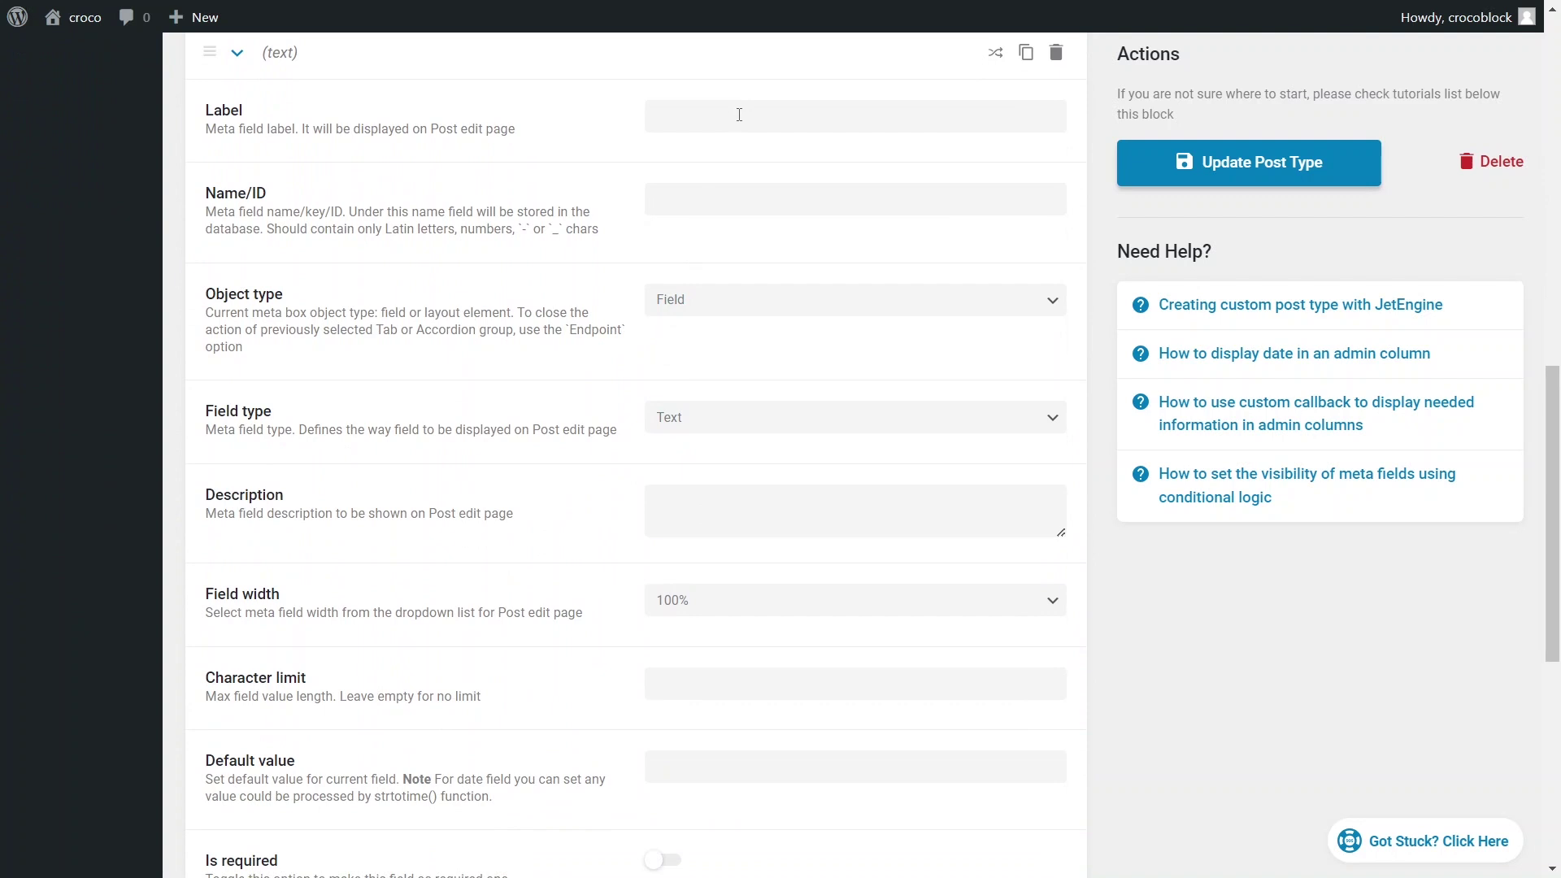
Step: Label the field Availability, make it a Select using the Availability glossary, and save
{"action": "left_click", "coordinate": [739, 114]}
{"action": "type", "text": "Availa"}
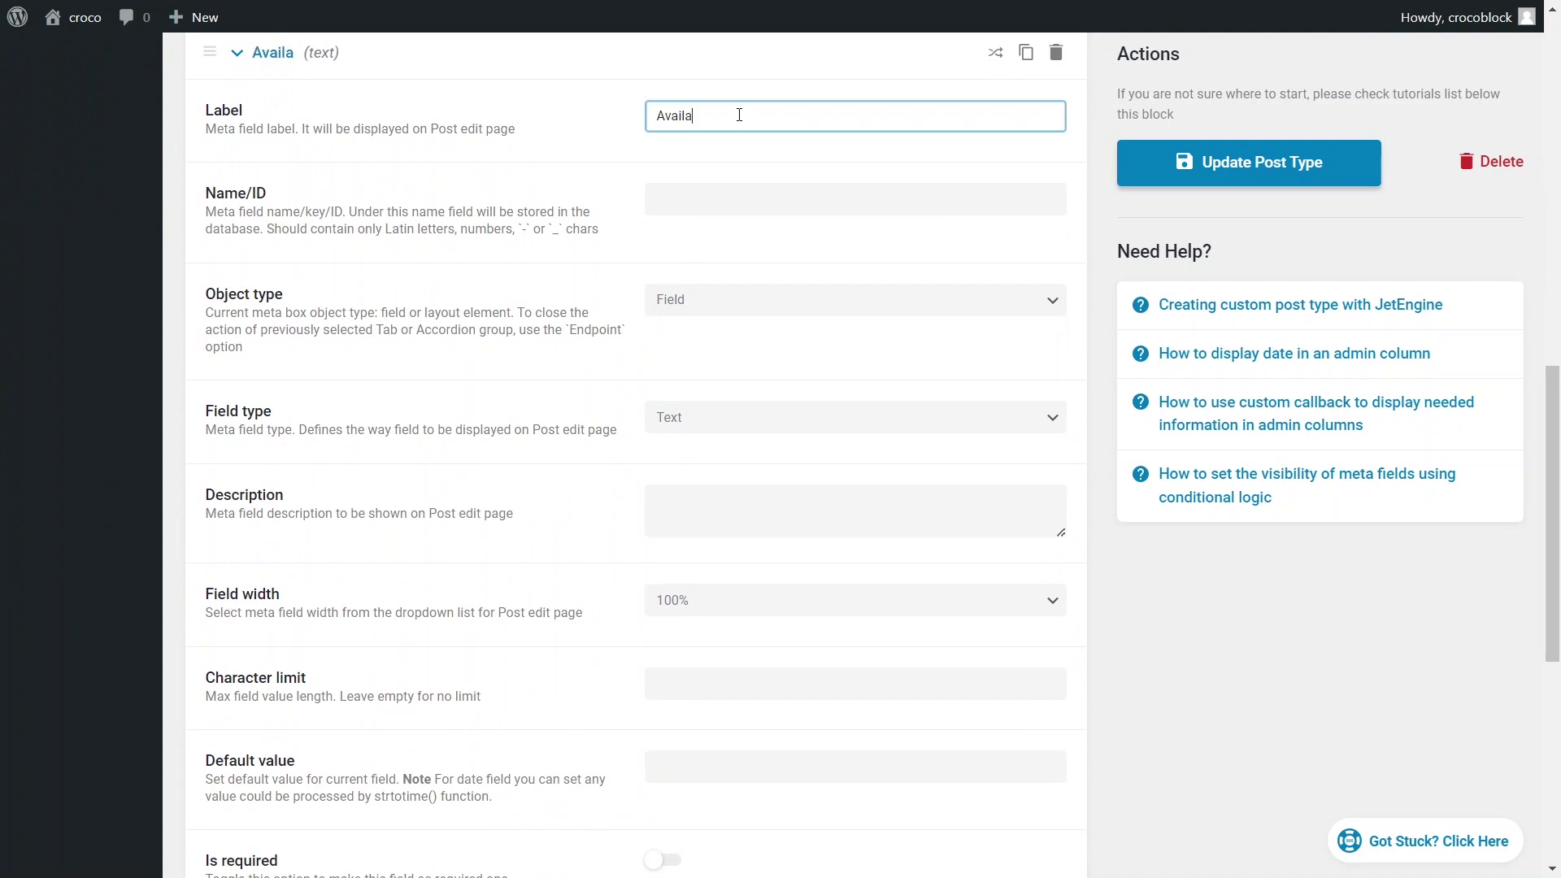
{"action": "type", "text": "bility"}
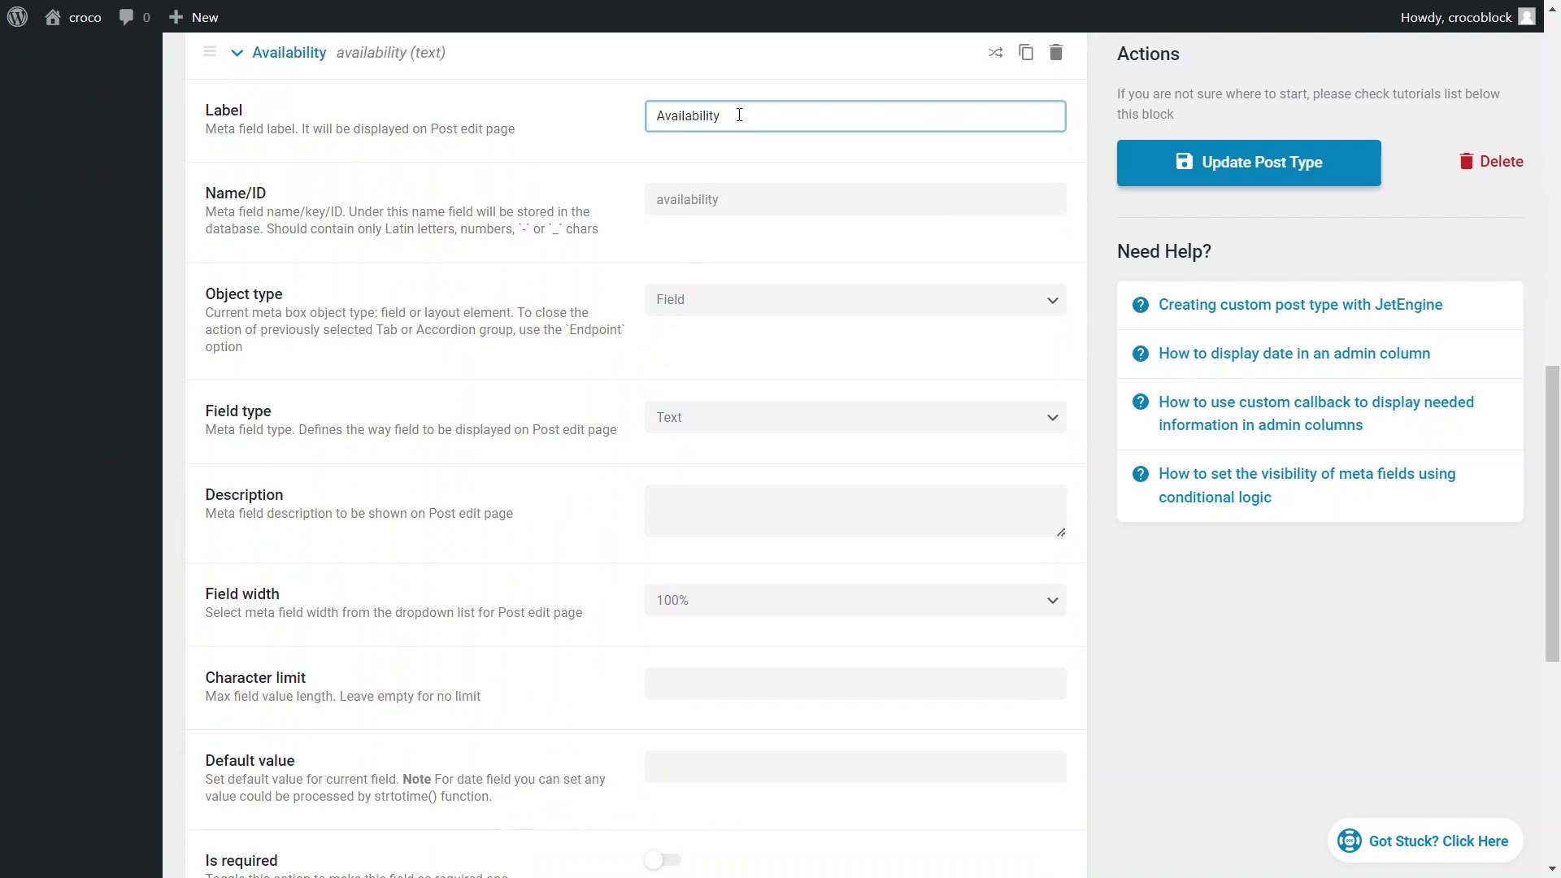
{"action": "left_click", "coordinate": [763, 427]}
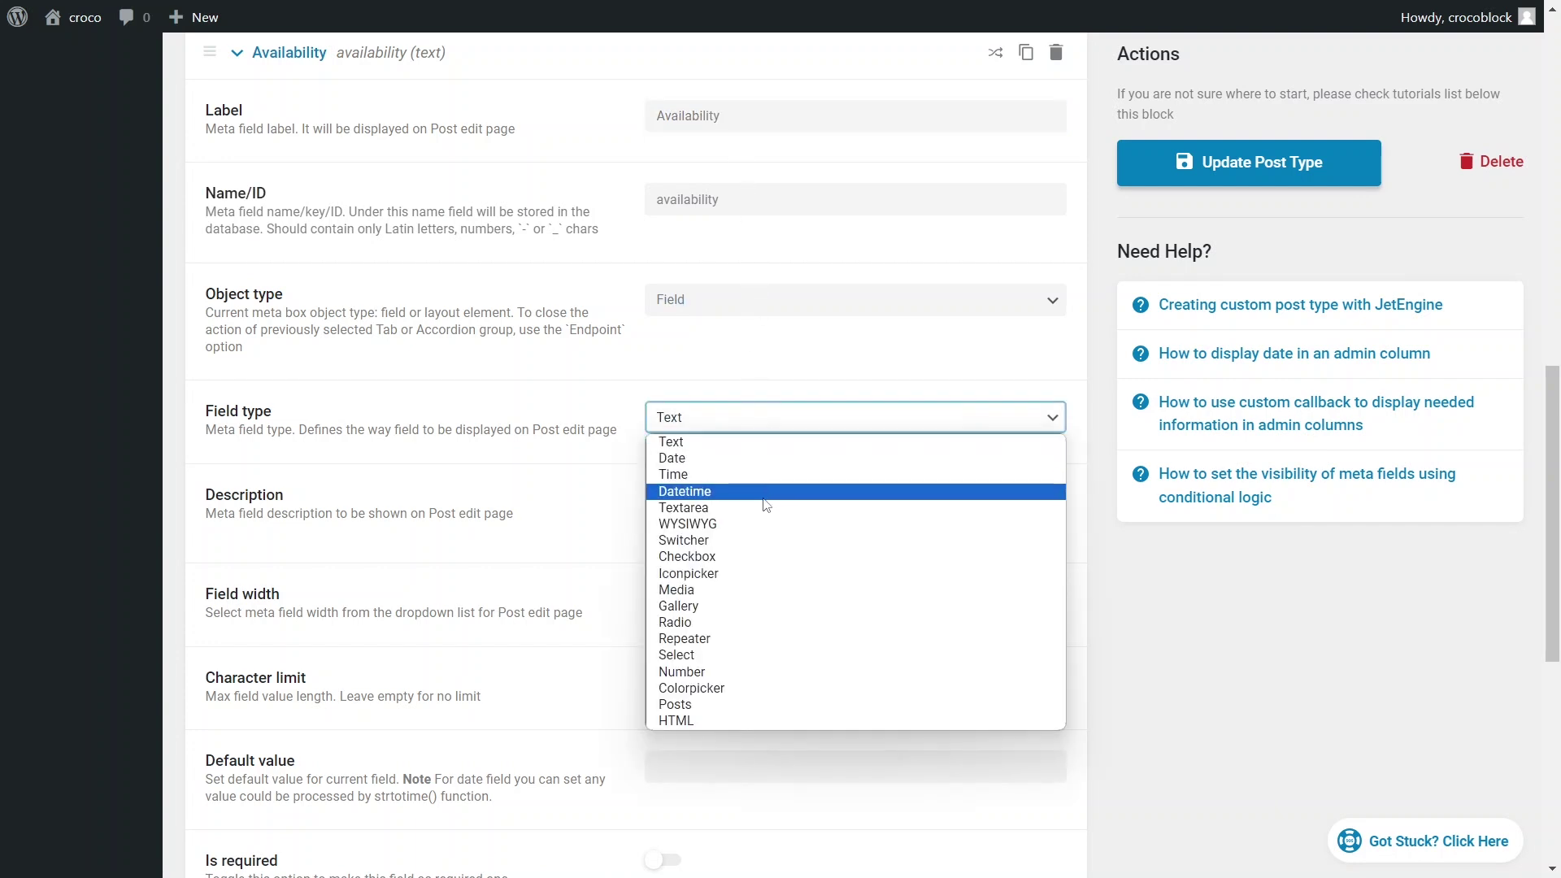
{"action": "left_click", "coordinate": [761, 660]}
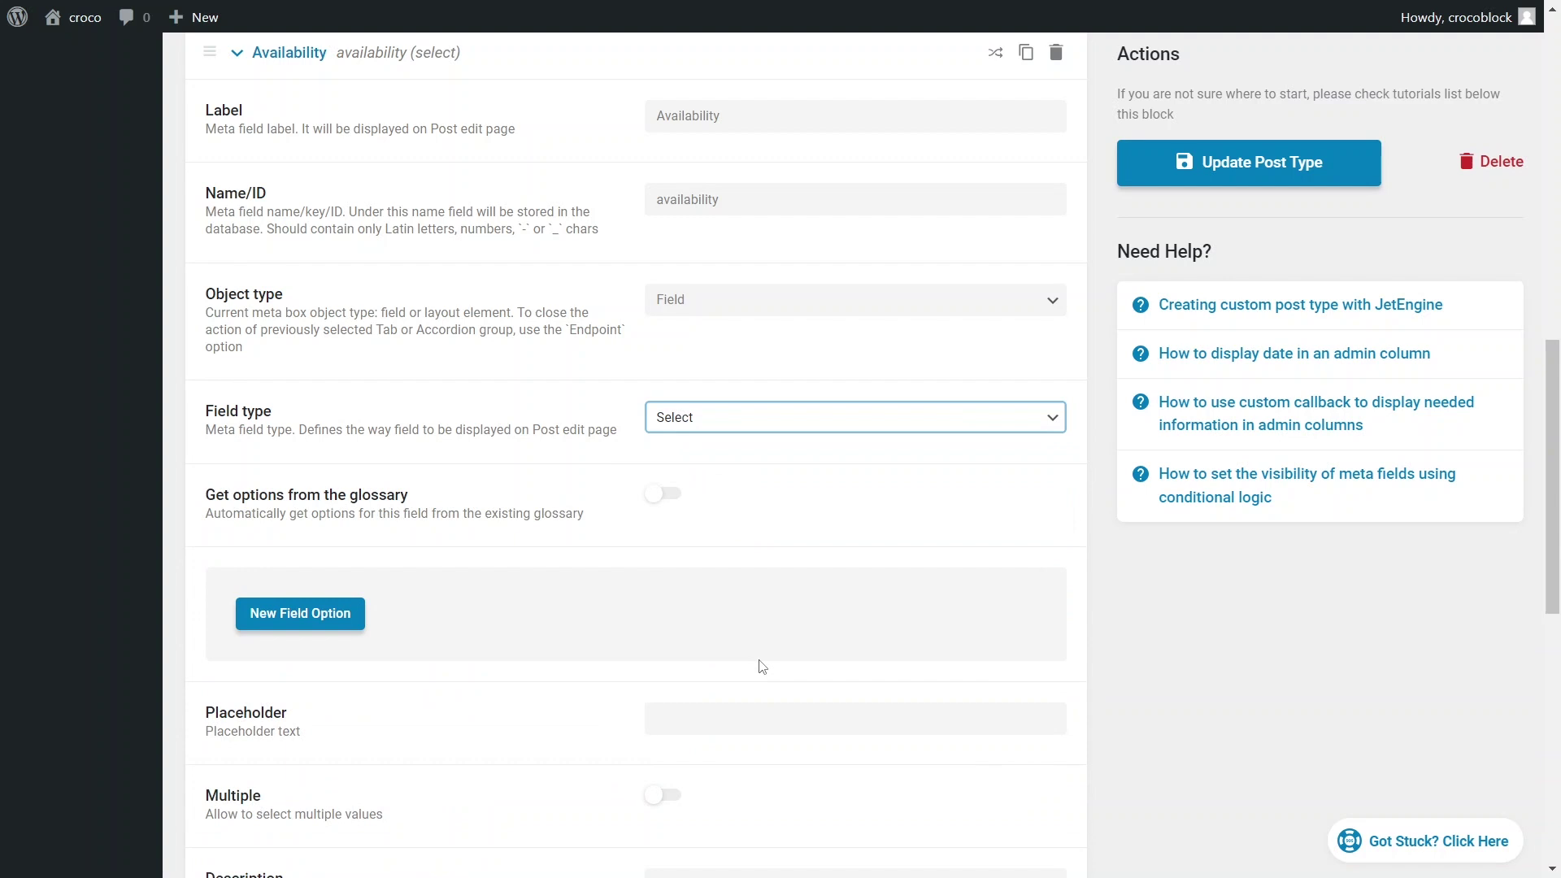
{"action": "left_click", "coordinate": [673, 500]}
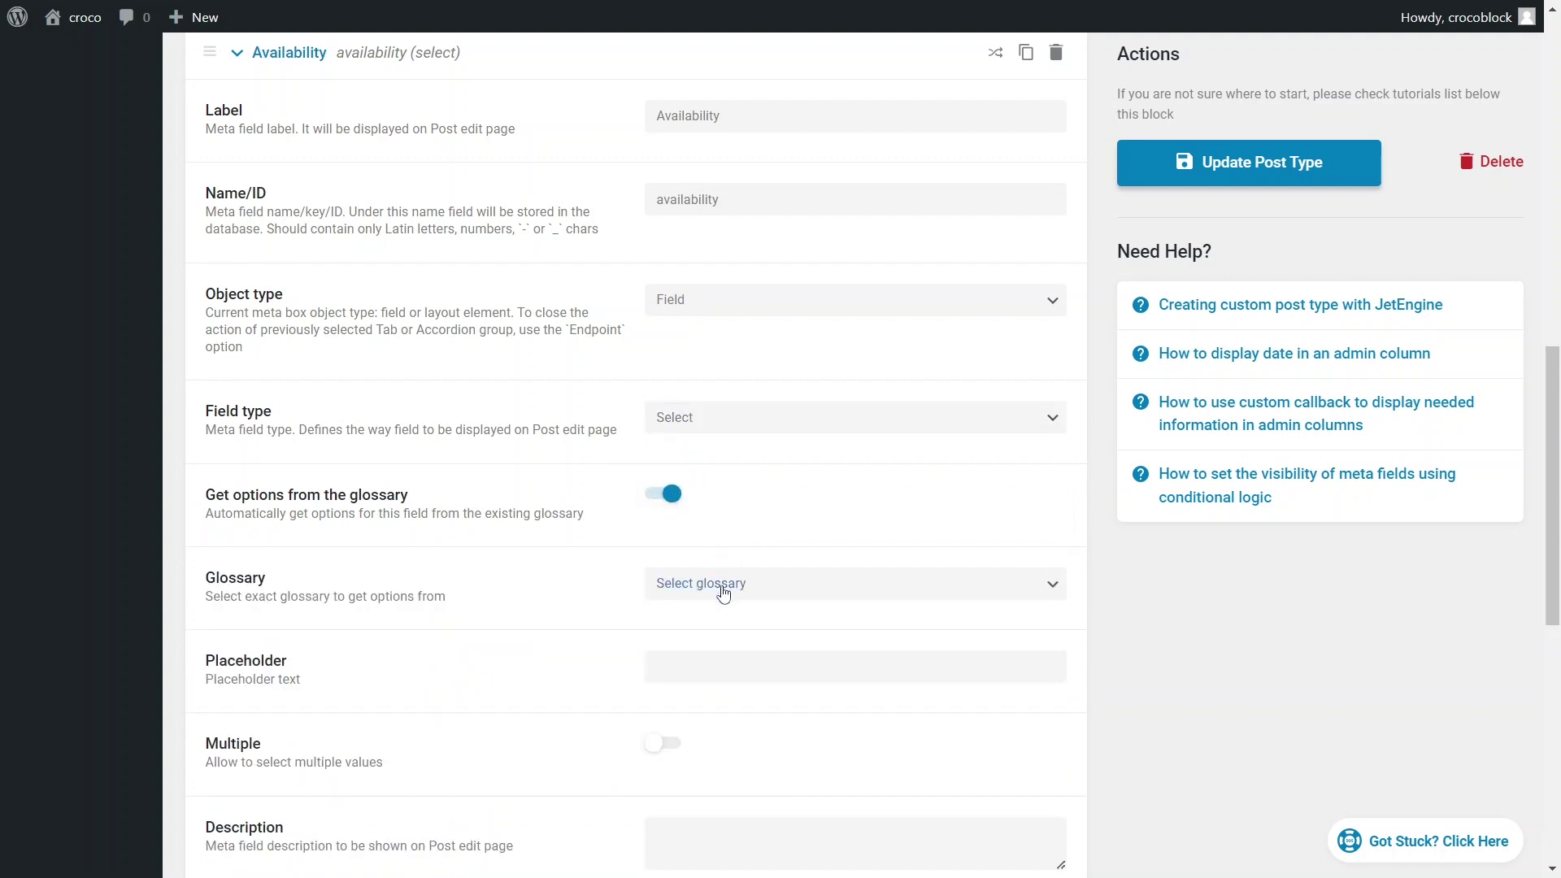
{"action": "left_click", "coordinate": [723, 595]}
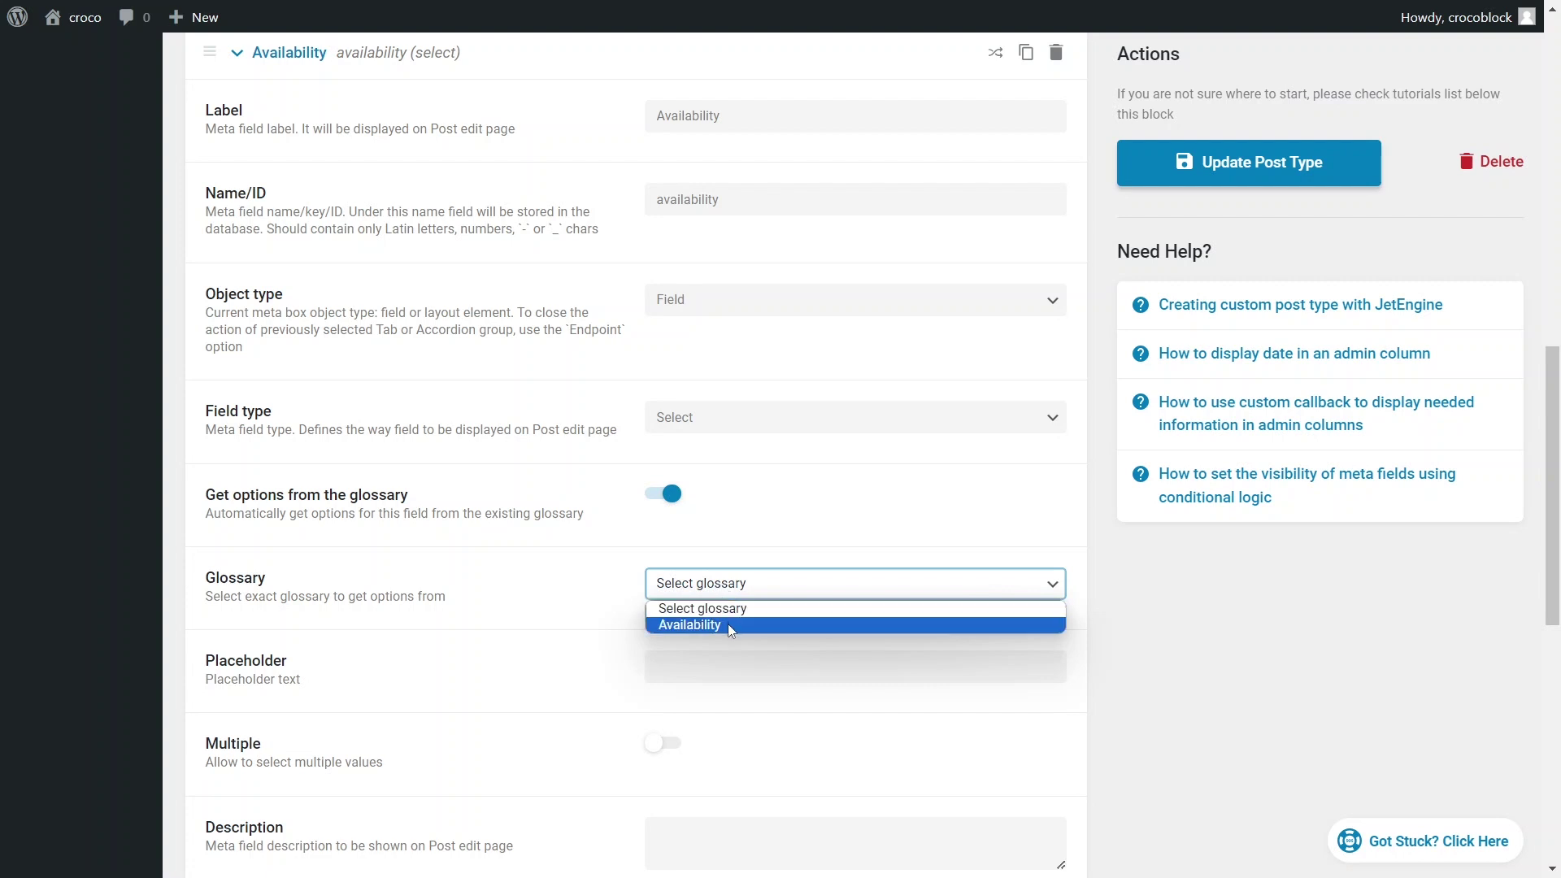
{"action": "left_click", "coordinate": [728, 626]}
{"action": "left_click", "coordinate": [731, 632]}
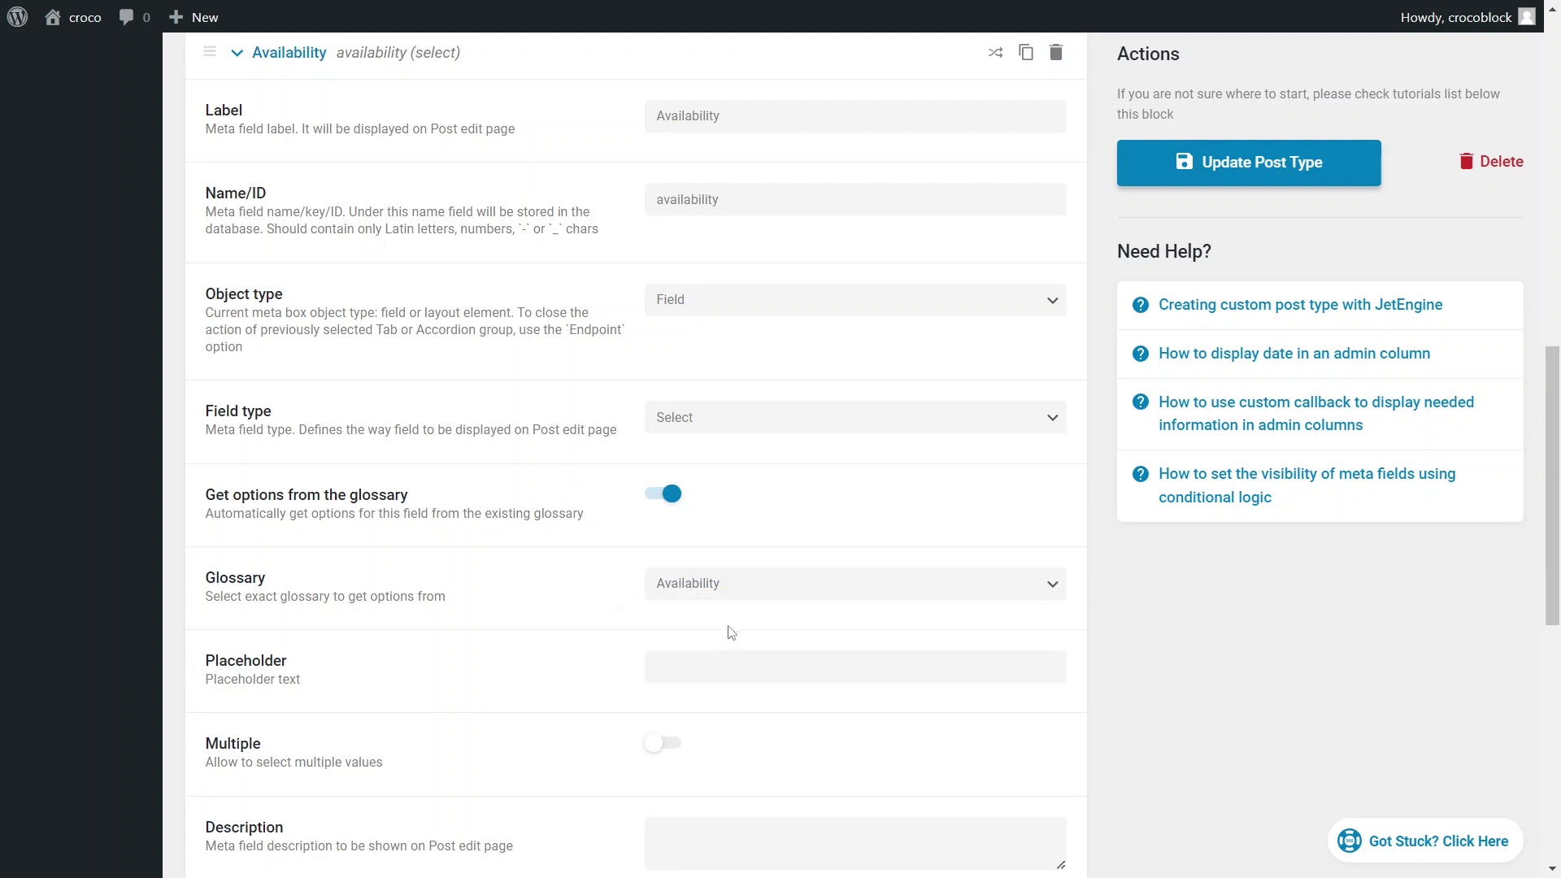
{"action": "scroll", "coordinate": [732, 632], "scroll_direction": "down", "scroll_amount": 3}
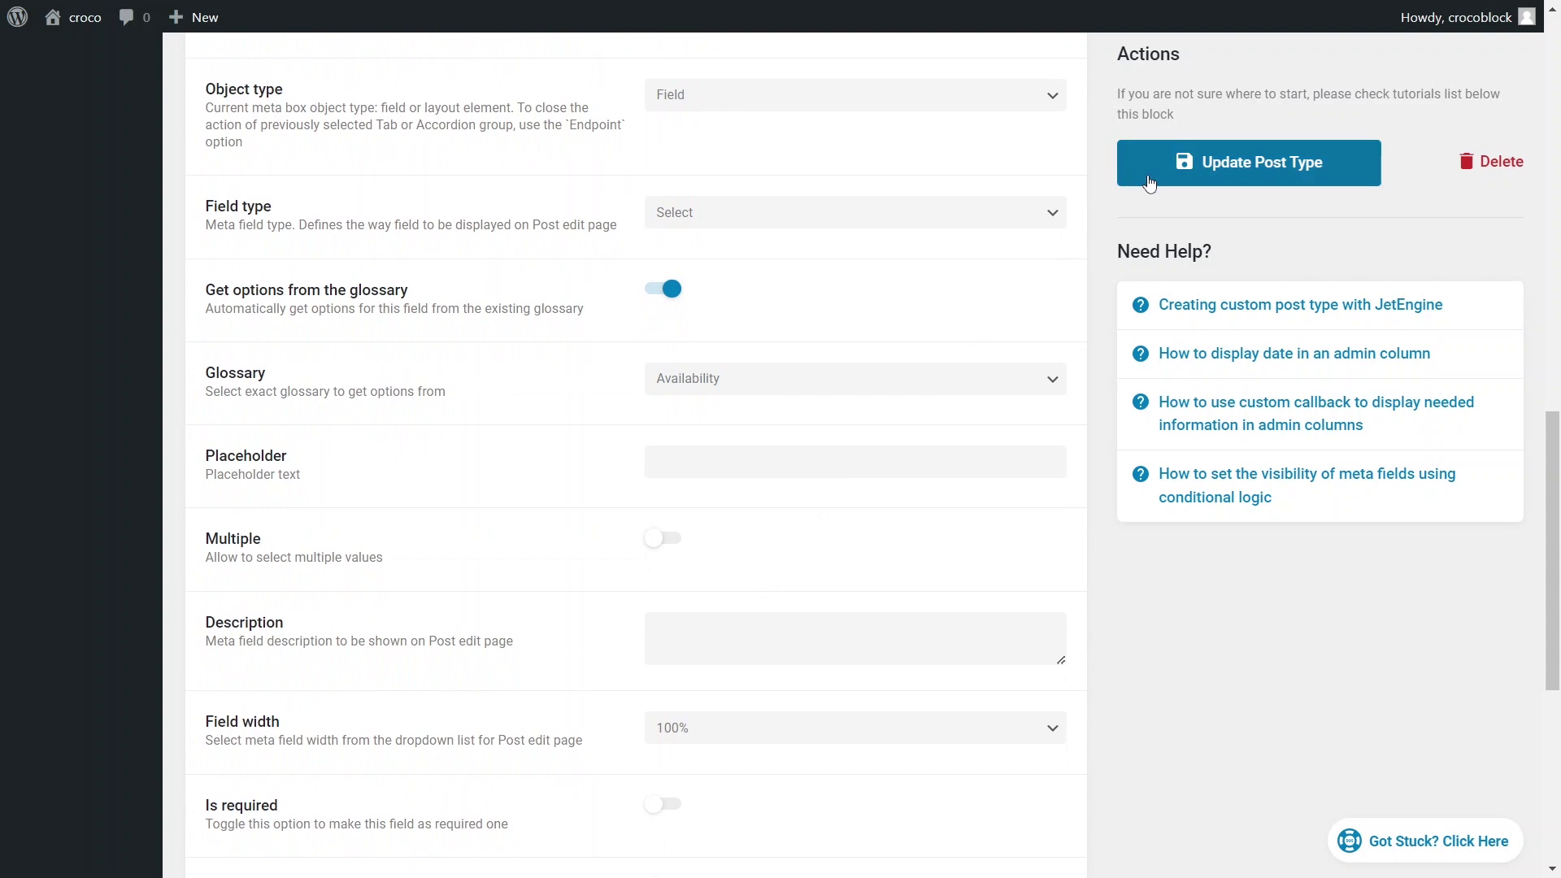
{"action": "left_click", "coordinate": [1149, 184]}
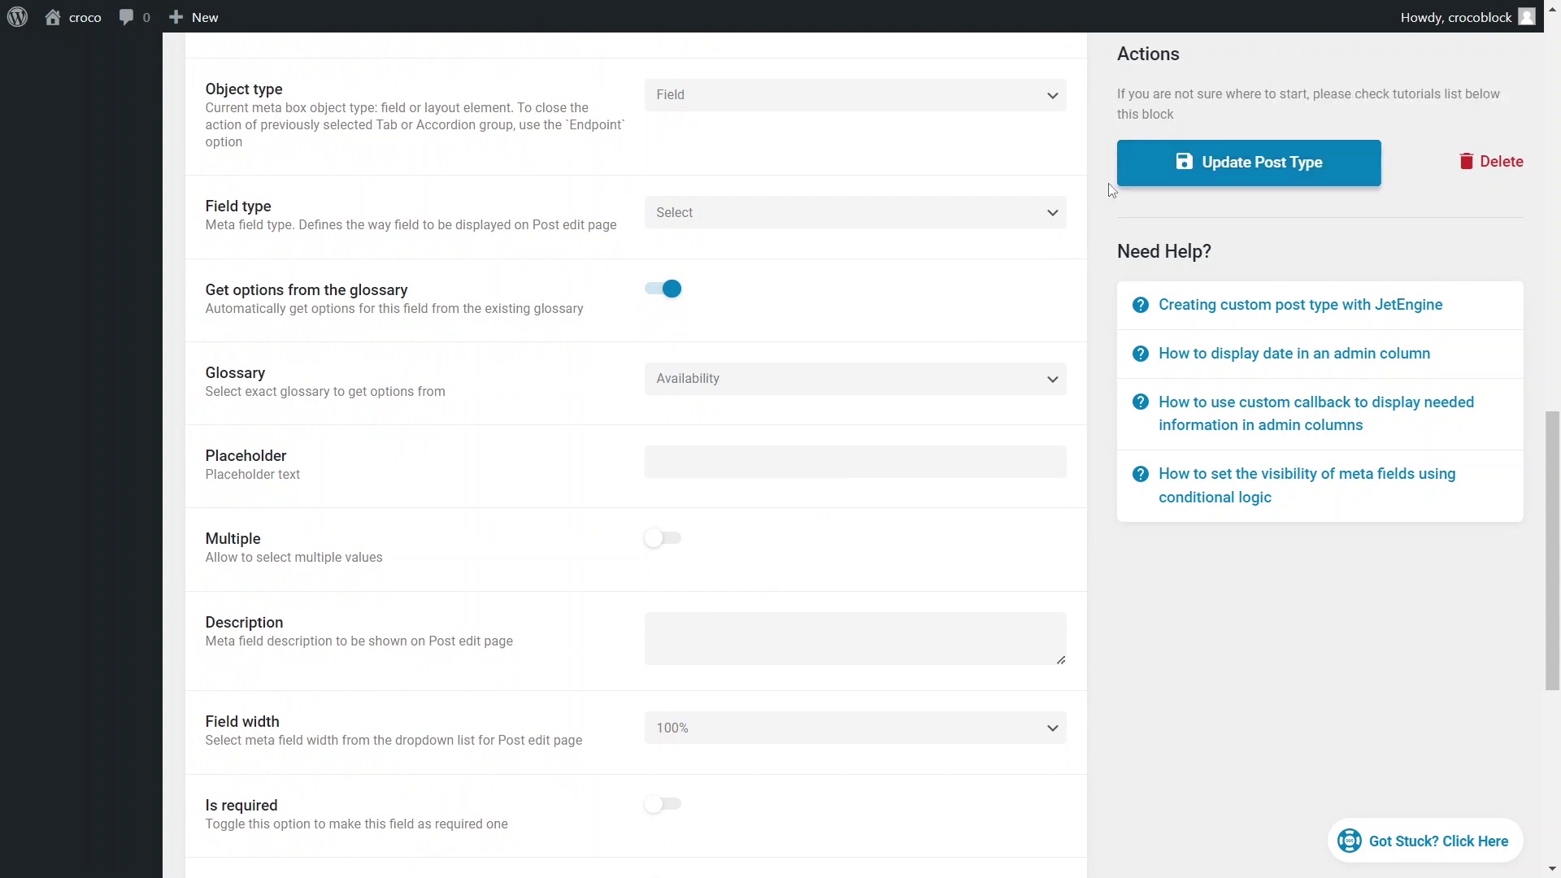
{"action": "scroll", "coordinate": [418, 212], "scroll_direction": "up", "scroll_amount": 6}
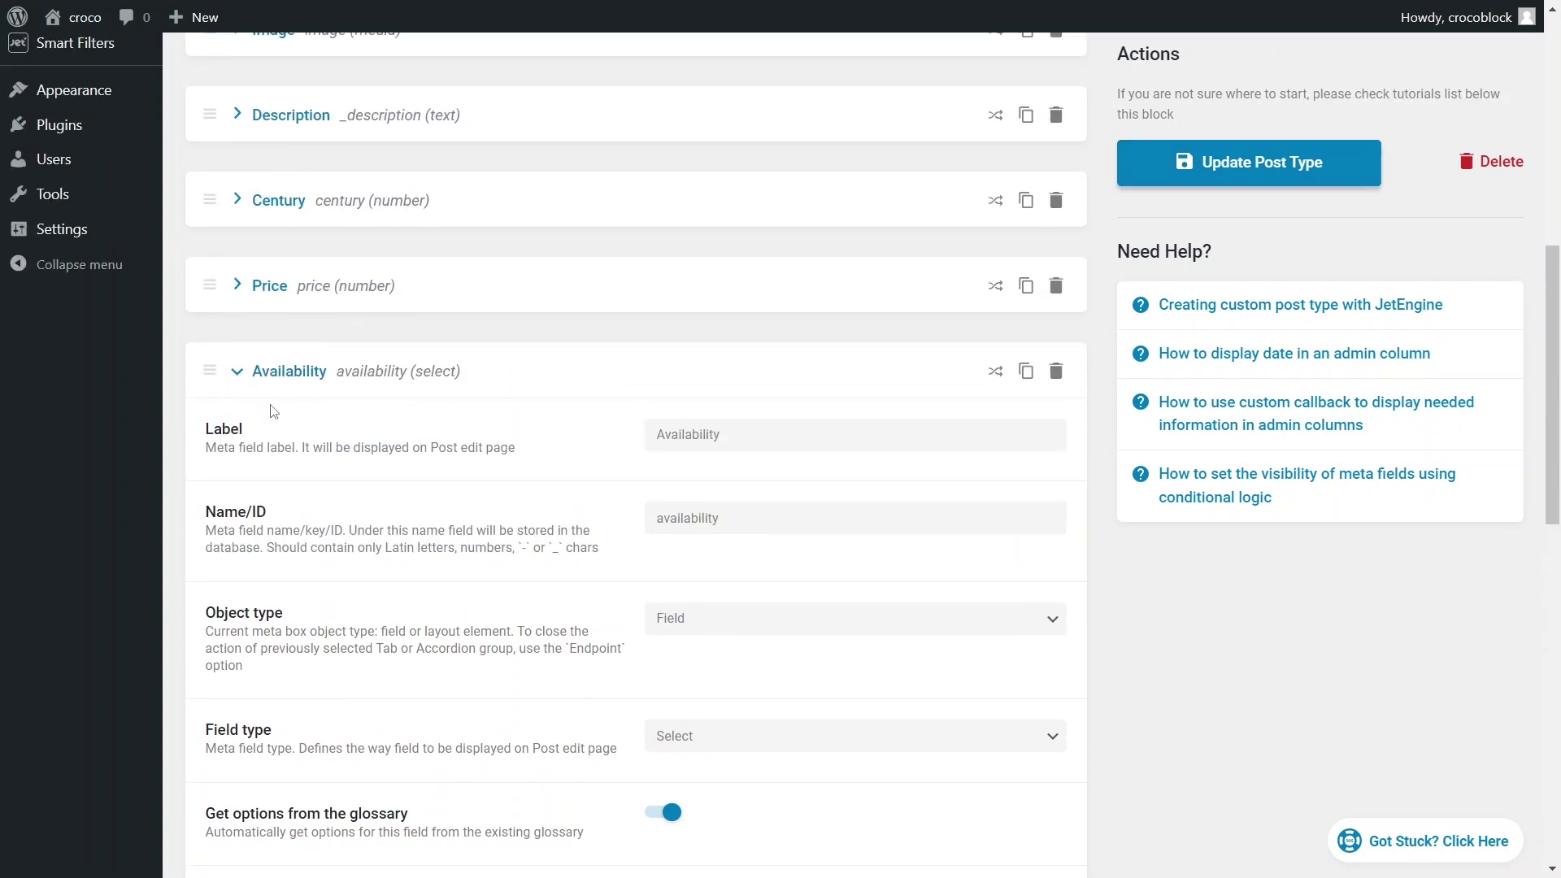
{"action": "scroll", "coordinate": [273, 411], "scroll_direction": "down", "scroll_amount": 8}
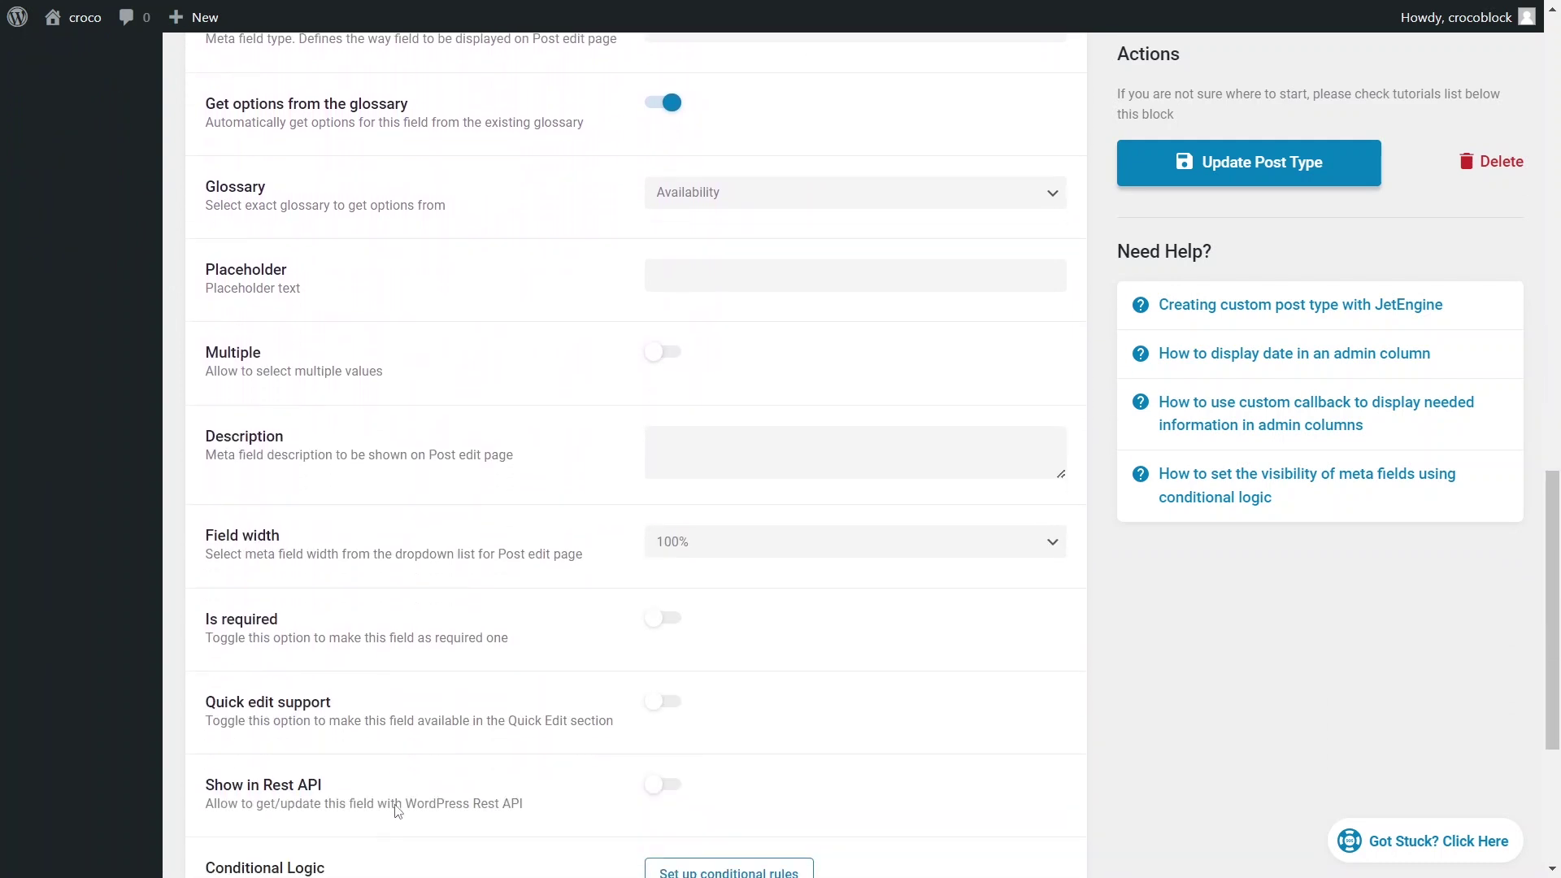
{"action": "scroll", "coordinate": [398, 810], "scroll_direction": "down", "scroll_amount": 4}
Step: Add a third admin filter named Availability, using its name as the placeholder
{"action": "left_click", "coordinate": [196, 780]}
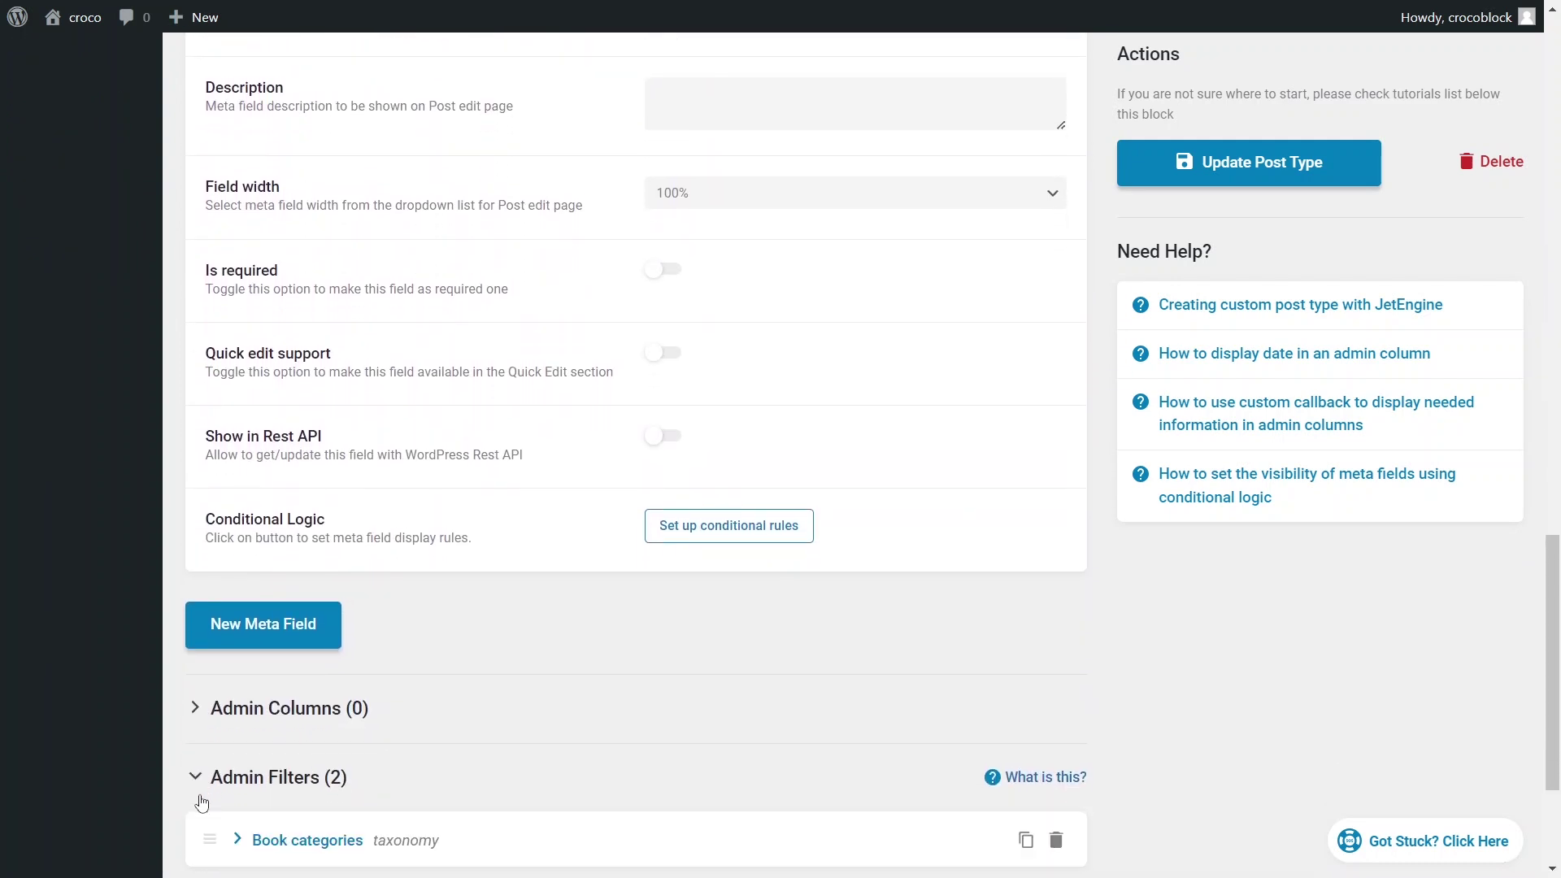
{"action": "scroll", "coordinate": [432, 648], "scroll_direction": "down", "scroll_amount": 3}
{"action": "left_click", "coordinate": [226, 780]}
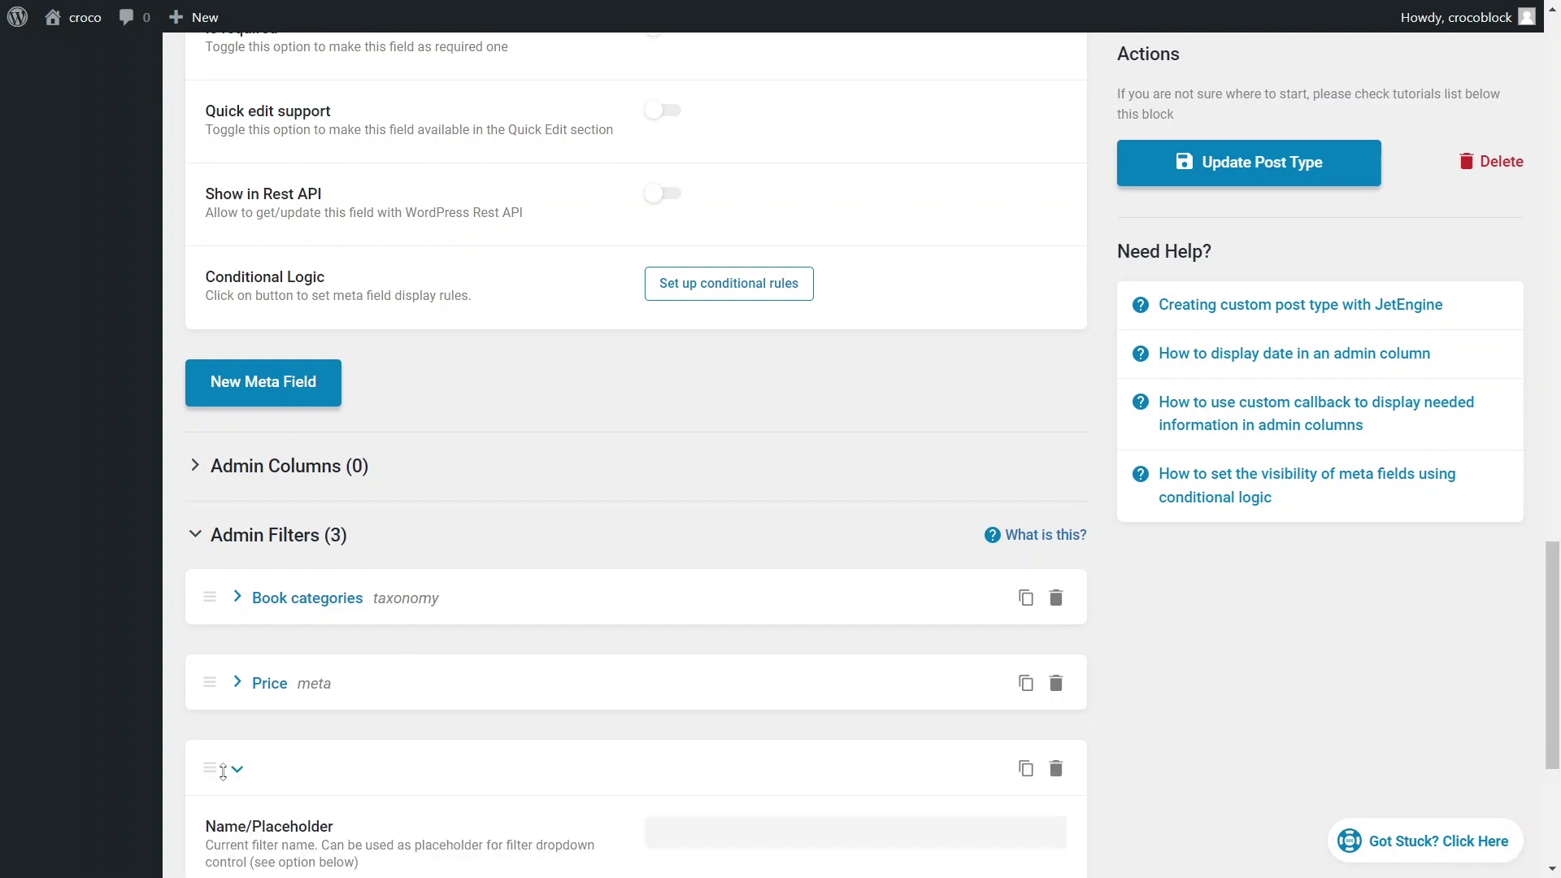
{"action": "scroll", "coordinate": [179, 824], "scroll_direction": "down", "scroll_amount": 3}
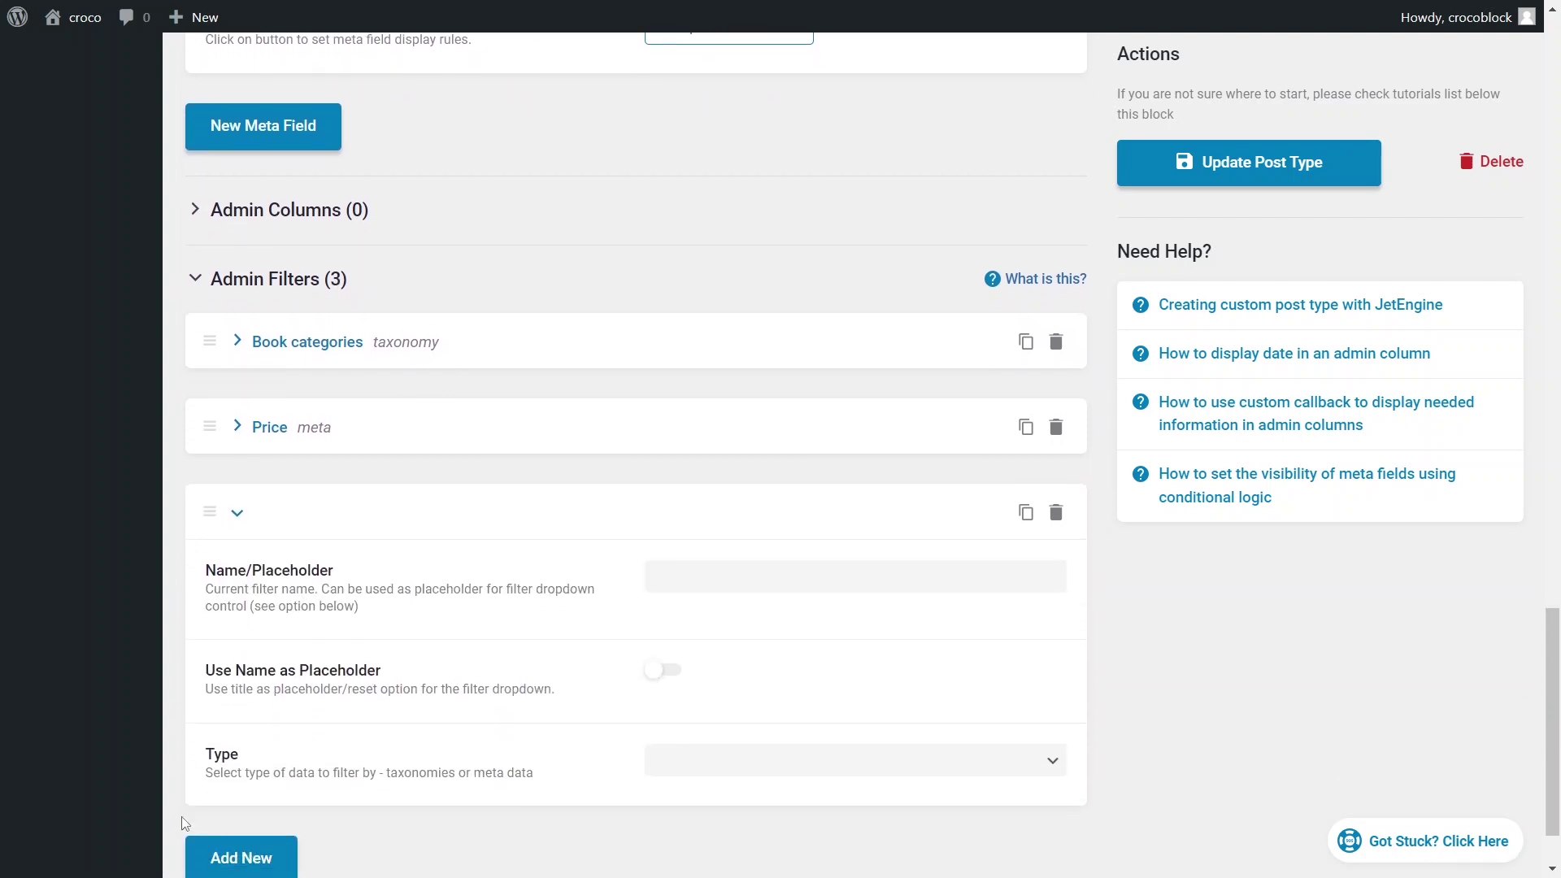
{"action": "scroll", "coordinate": [185, 823], "scroll_direction": "down", "scroll_amount": 1}
{"action": "left_click", "coordinate": [742, 487]}
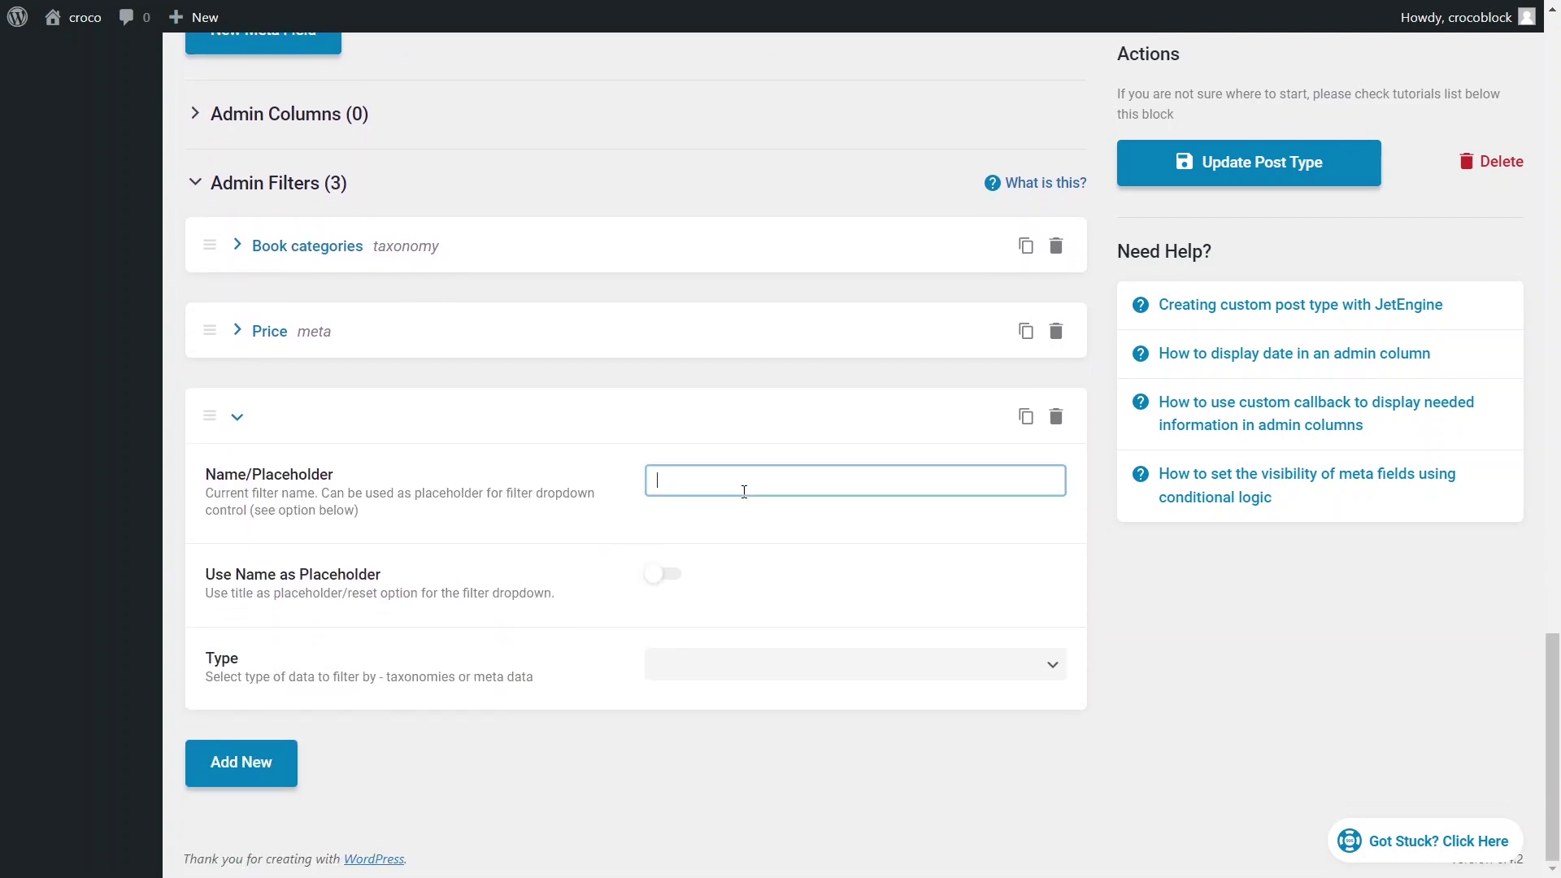
{"action": "type", "text": "Availability"}
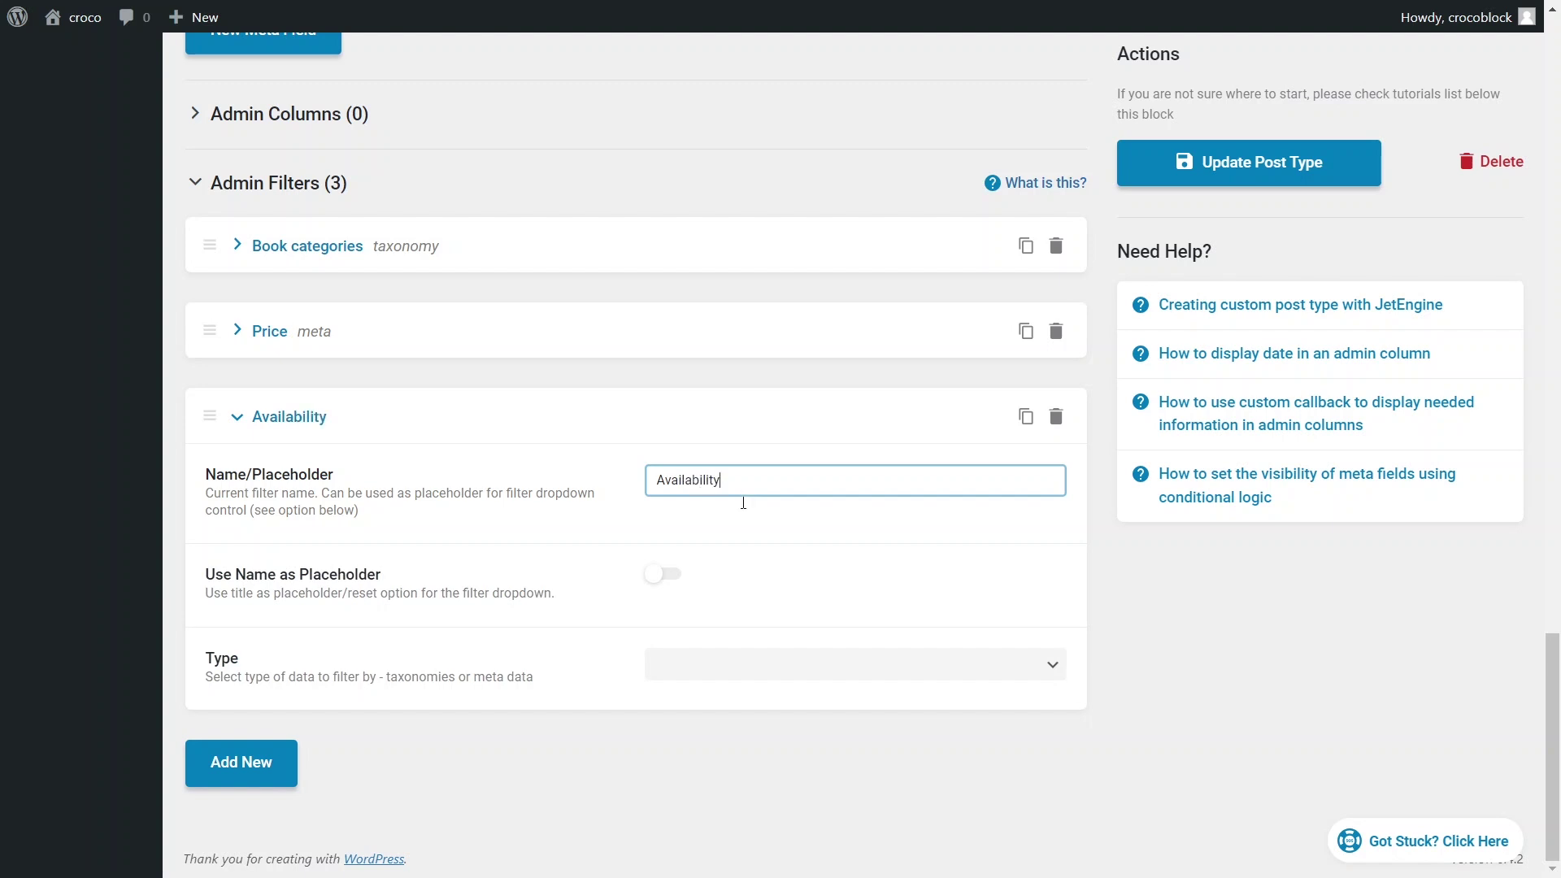
{"action": "left_click", "coordinate": [668, 574]}
Step: Make the filter use meta data from the Availability meta field
{"action": "left_click", "coordinate": [729, 665]}
{"action": "left_click", "coordinate": [728, 704]}
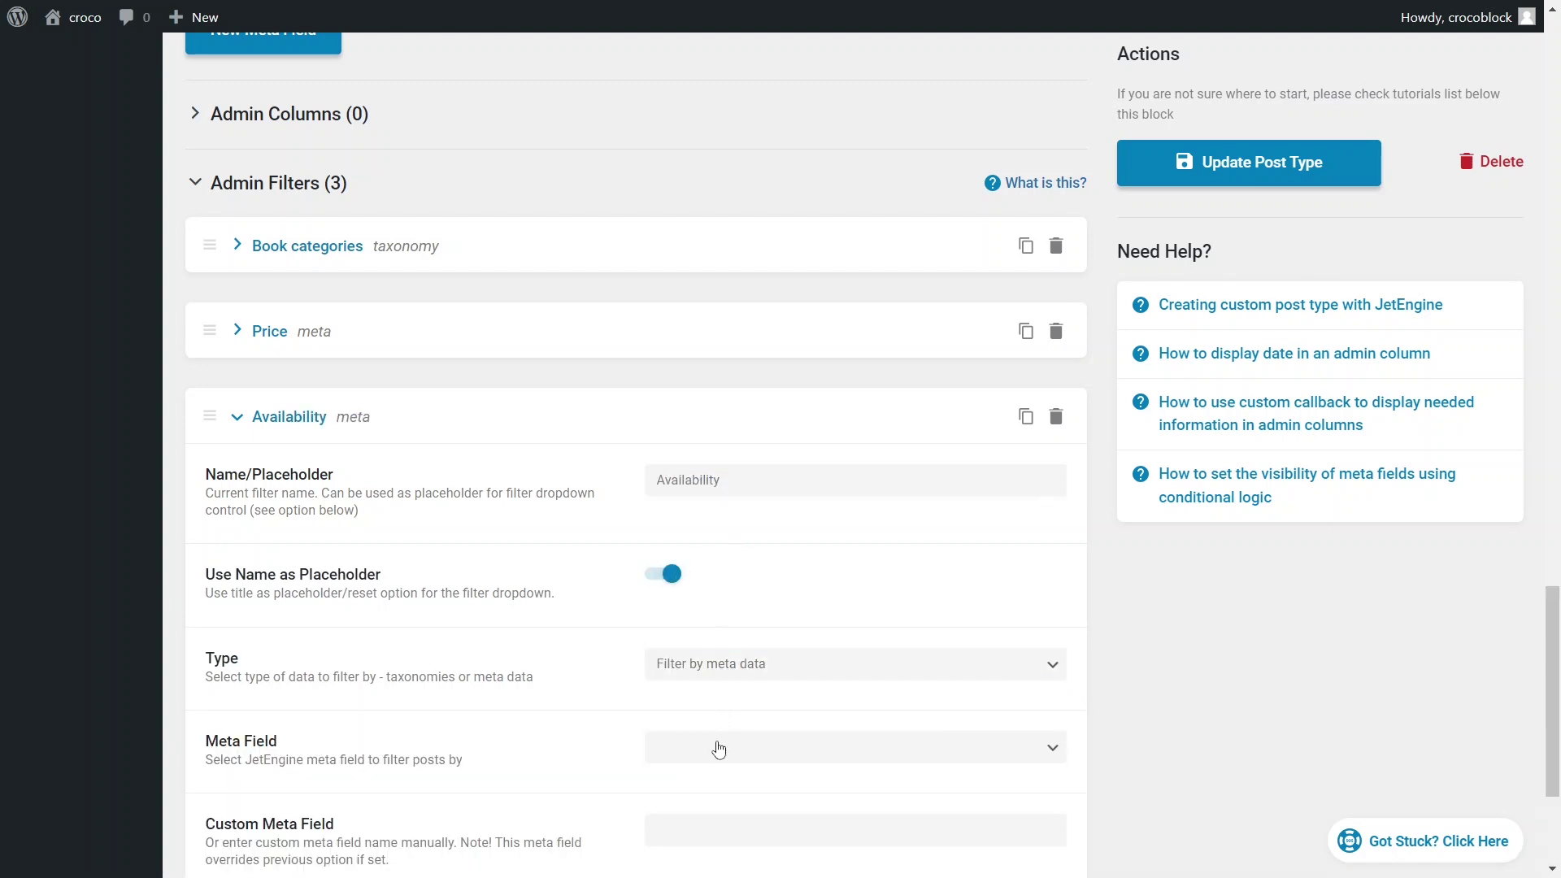
{"action": "left_click", "coordinate": [719, 748]}
{"action": "left_click", "coordinate": [710, 726]}
{"action": "scroll", "coordinate": [683, 798], "scroll_direction": "down", "scroll_amount": 2}
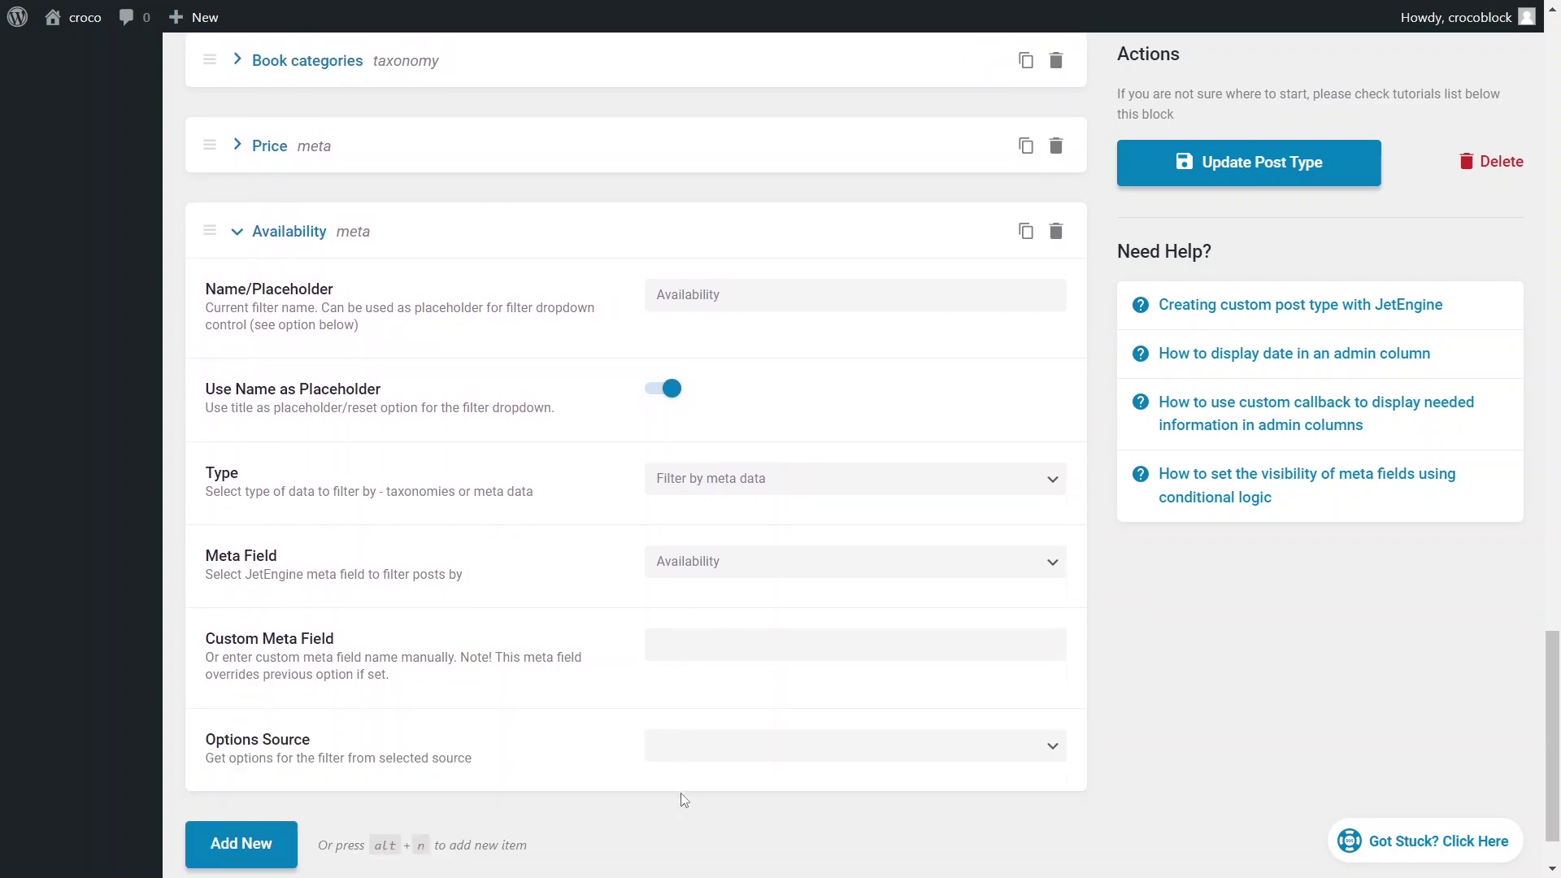
{"action": "scroll", "coordinate": [683, 798], "scroll_direction": "down", "scroll_amount": 1}
Step: Take the filter options from the Availability glossary and save the post type
{"action": "left_click", "coordinate": [710, 667]}
{"action": "left_click", "coordinate": [713, 697]}
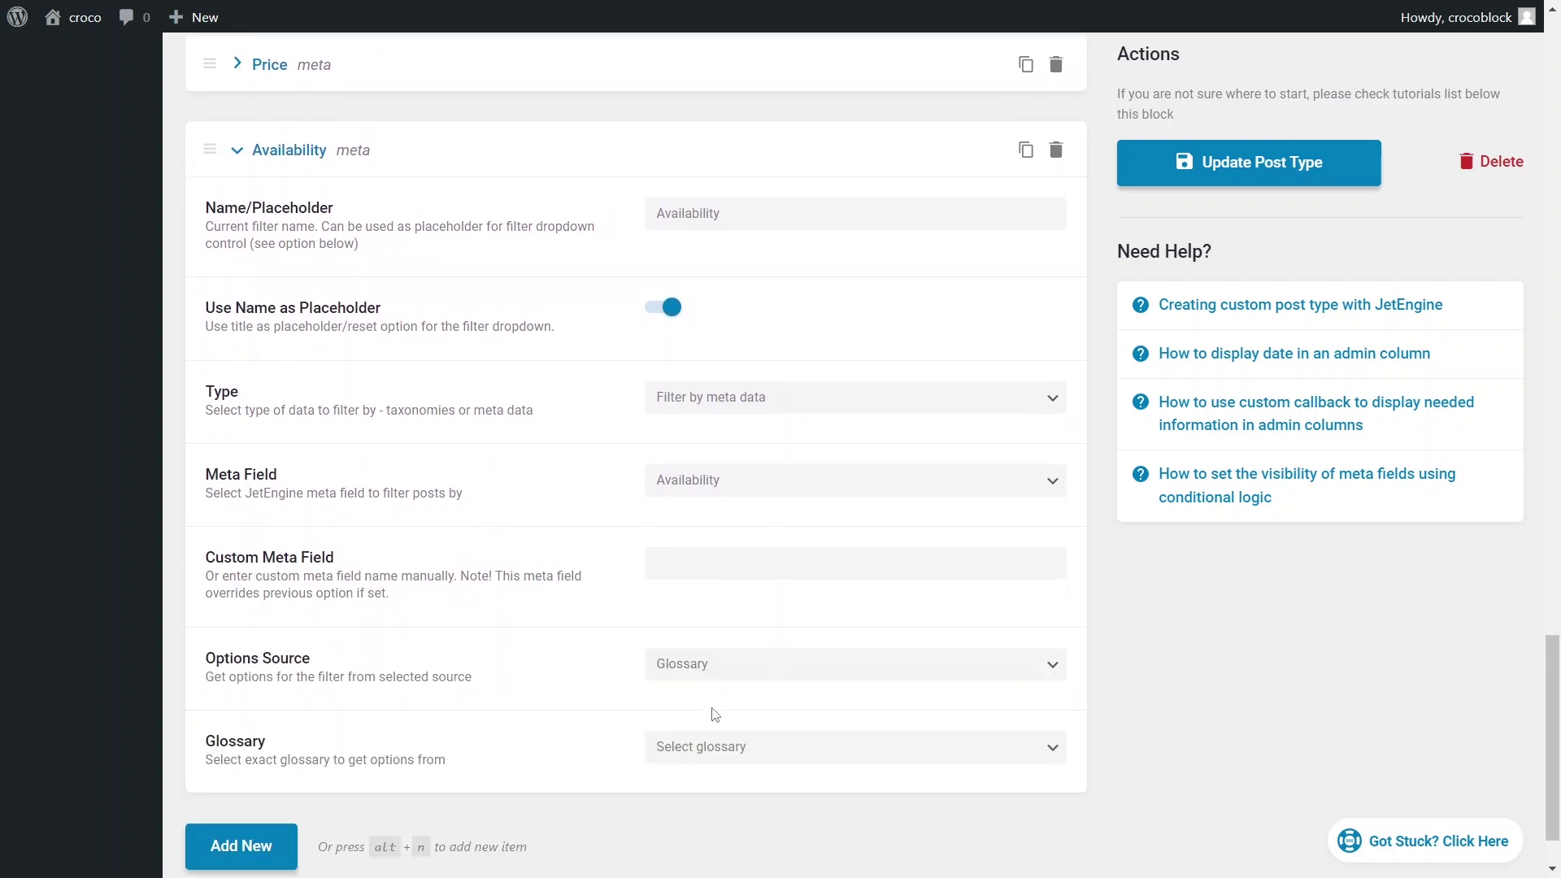
{"action": "left_click", "coordinate": [715, 746]}
{"action": "left_click", "coordinate": [715, 786]}
{"action": "left_click", "coordinate": [1227, 185]}
{"action": "scroll", "coordinate": [87, 185], "scroll_direction": "up", "scroll_amount": 15}
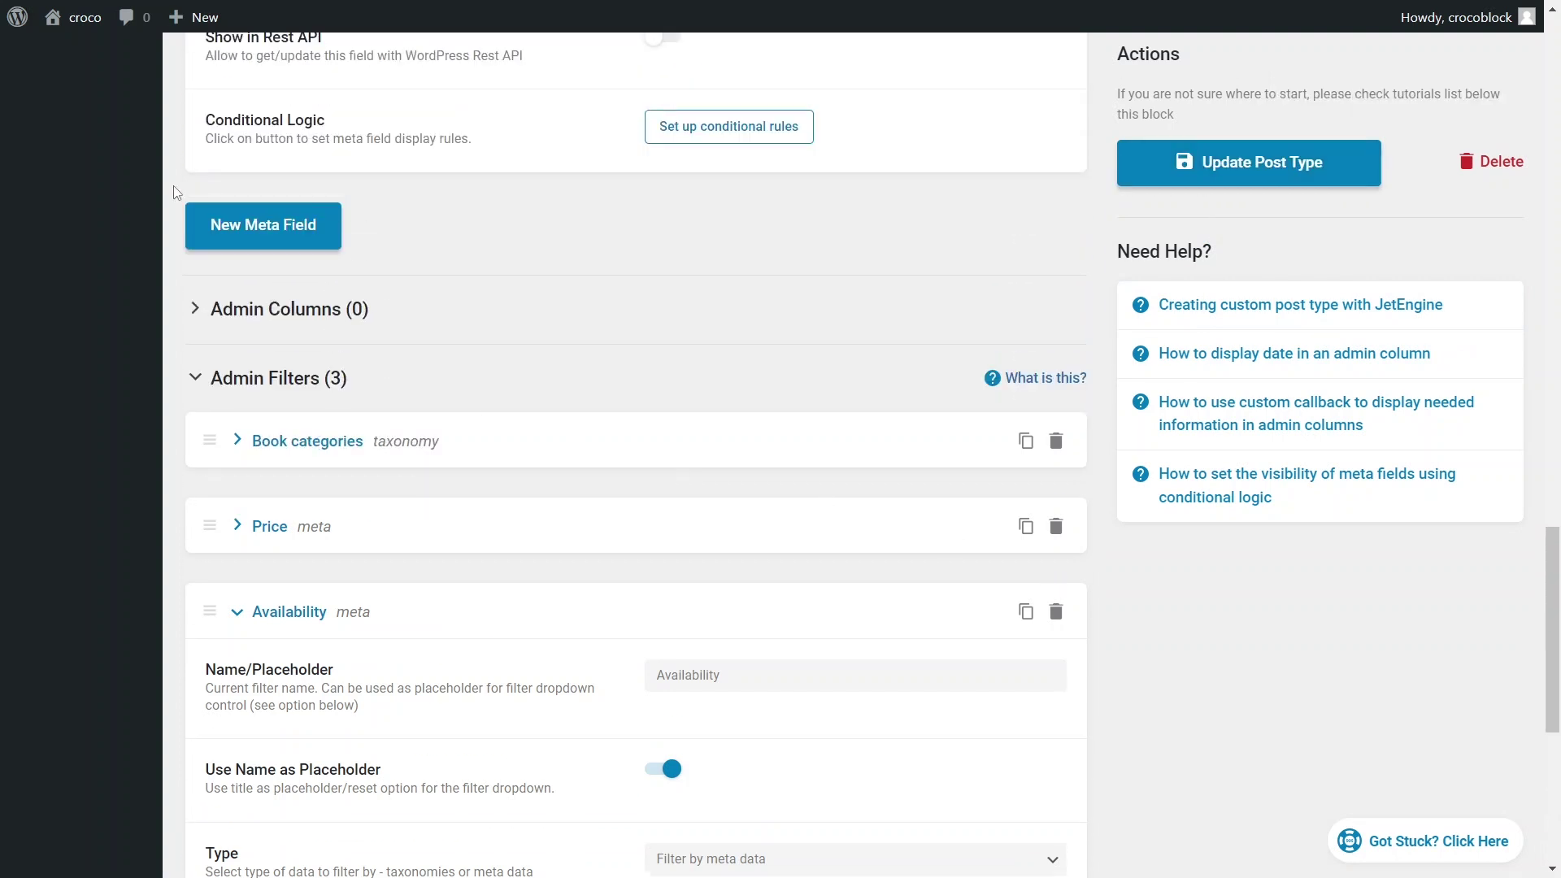
Step: Set The Satanic Verses' Availability to Not available and update the book
{"action": "scroll", "coordinate": [88, 186], "scroll_direction": "up", "scroll_amount": 5}
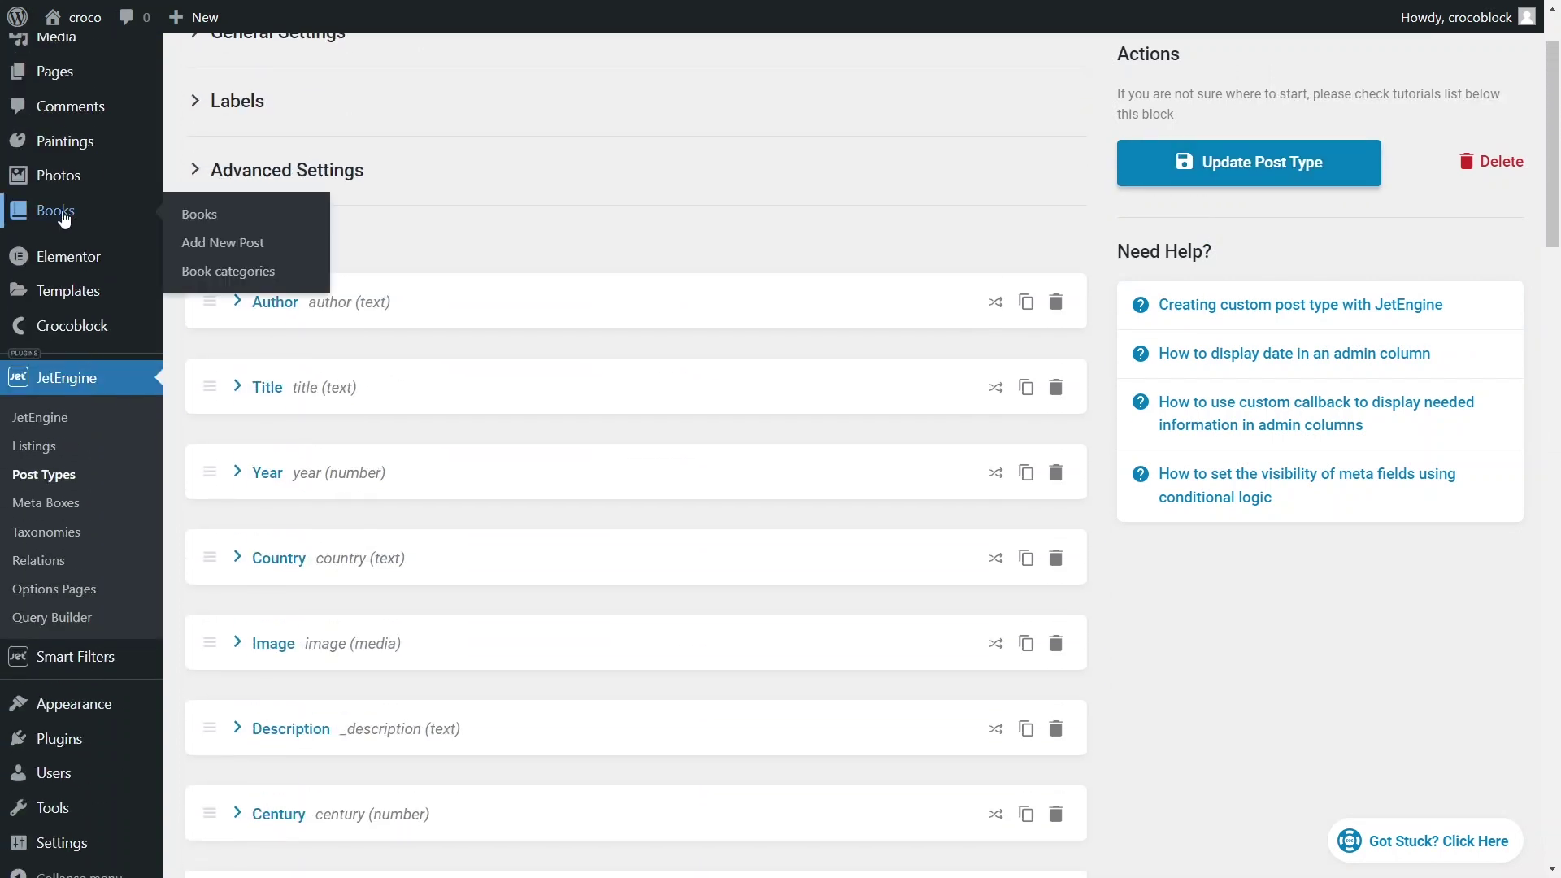
{"action": "left_click", "coordinate": [55, 213]}
{"action": "left_click", "coordinate": [291, 229]}
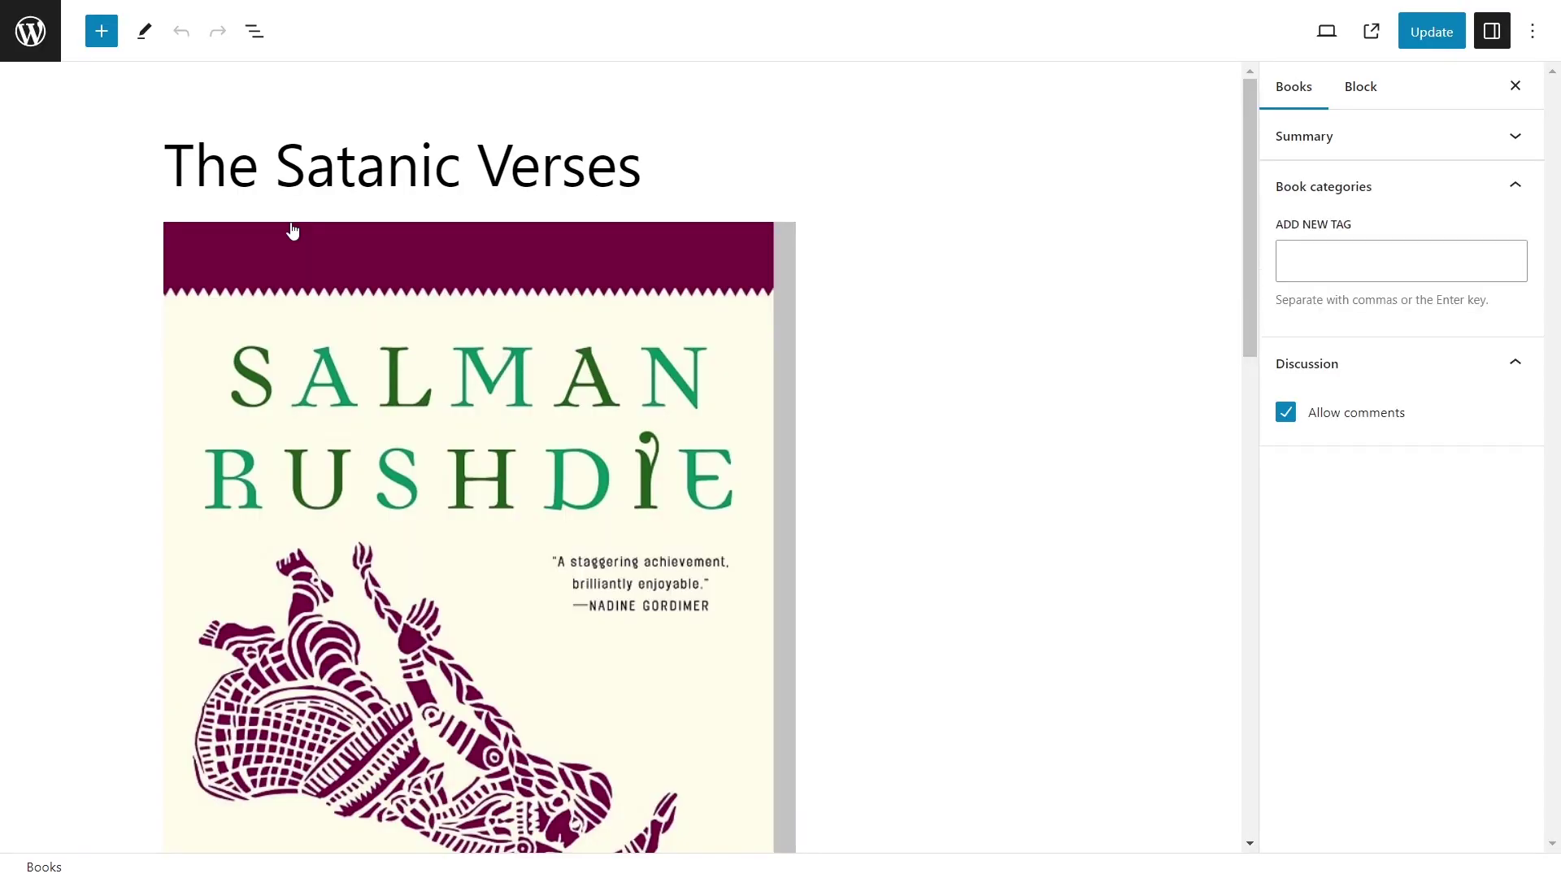
{"action": "scroll", "coordinate": [293, 244], "scroll_direction": "down", "scroll_amount": 10}
{"action": "left_click", "coordinate": [498, 773]}
{"action": "left_click", "coordinate": [498, 822]}
{"action": "left_click", "coordinate": [1421, 33]}
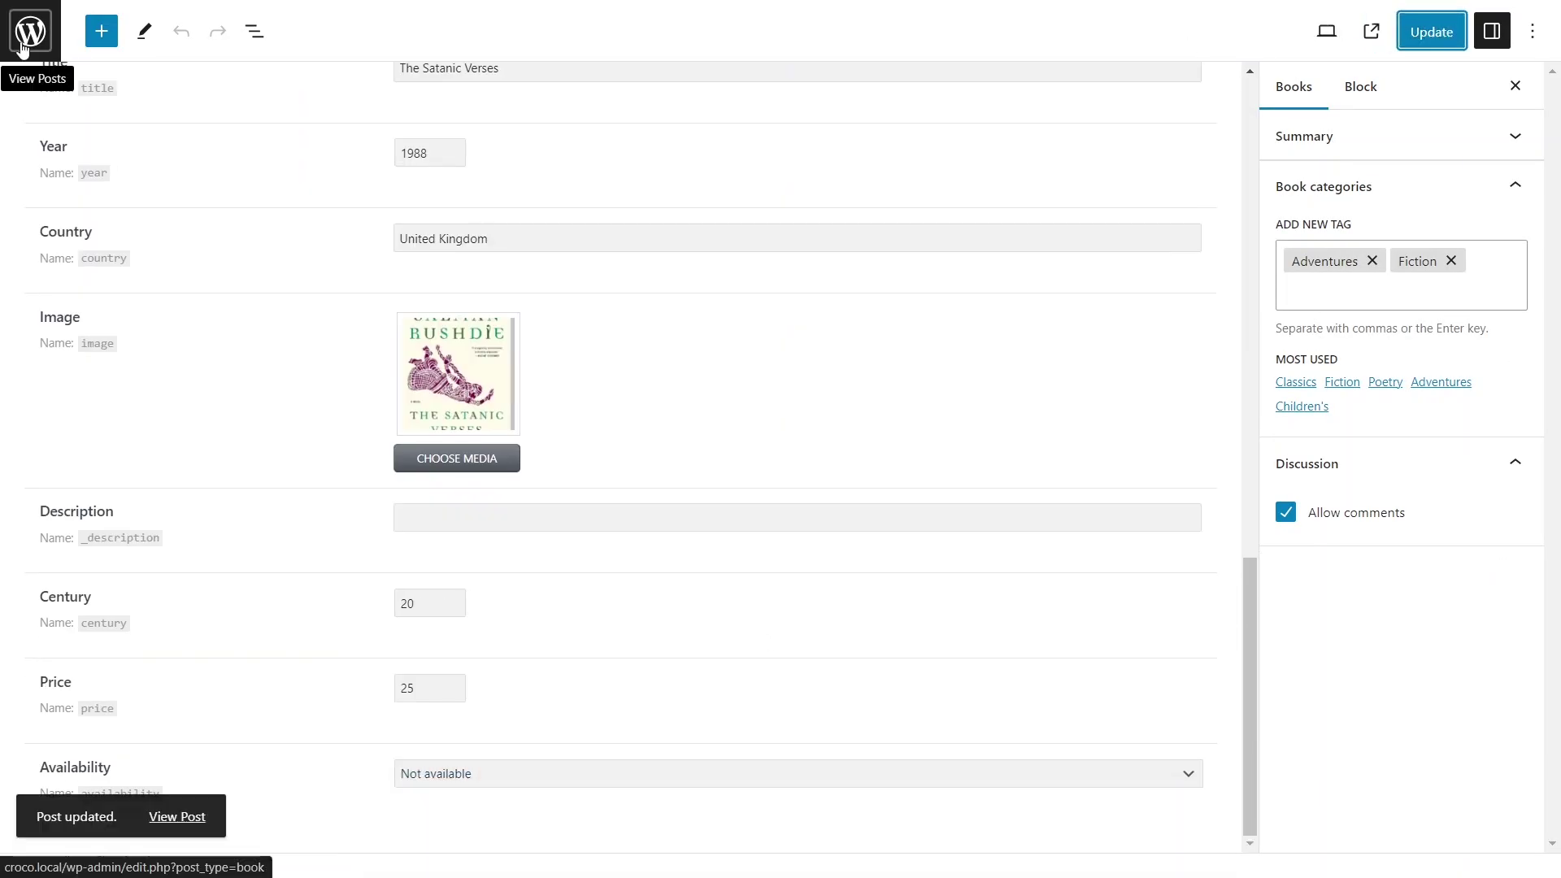
{"action": "left_click", "coordinate": [31, 32]}
Step: Open Romeo and Juliet to look at its Availability choices
{"action": "left_click", "coordinate": [286, 279]}
{"action": "scroll", "coordinate": [569, 488], "scroll_direction": "down", "scroll_amount": 10}
{"action": "left_click", "coordinate": [796, 773]}
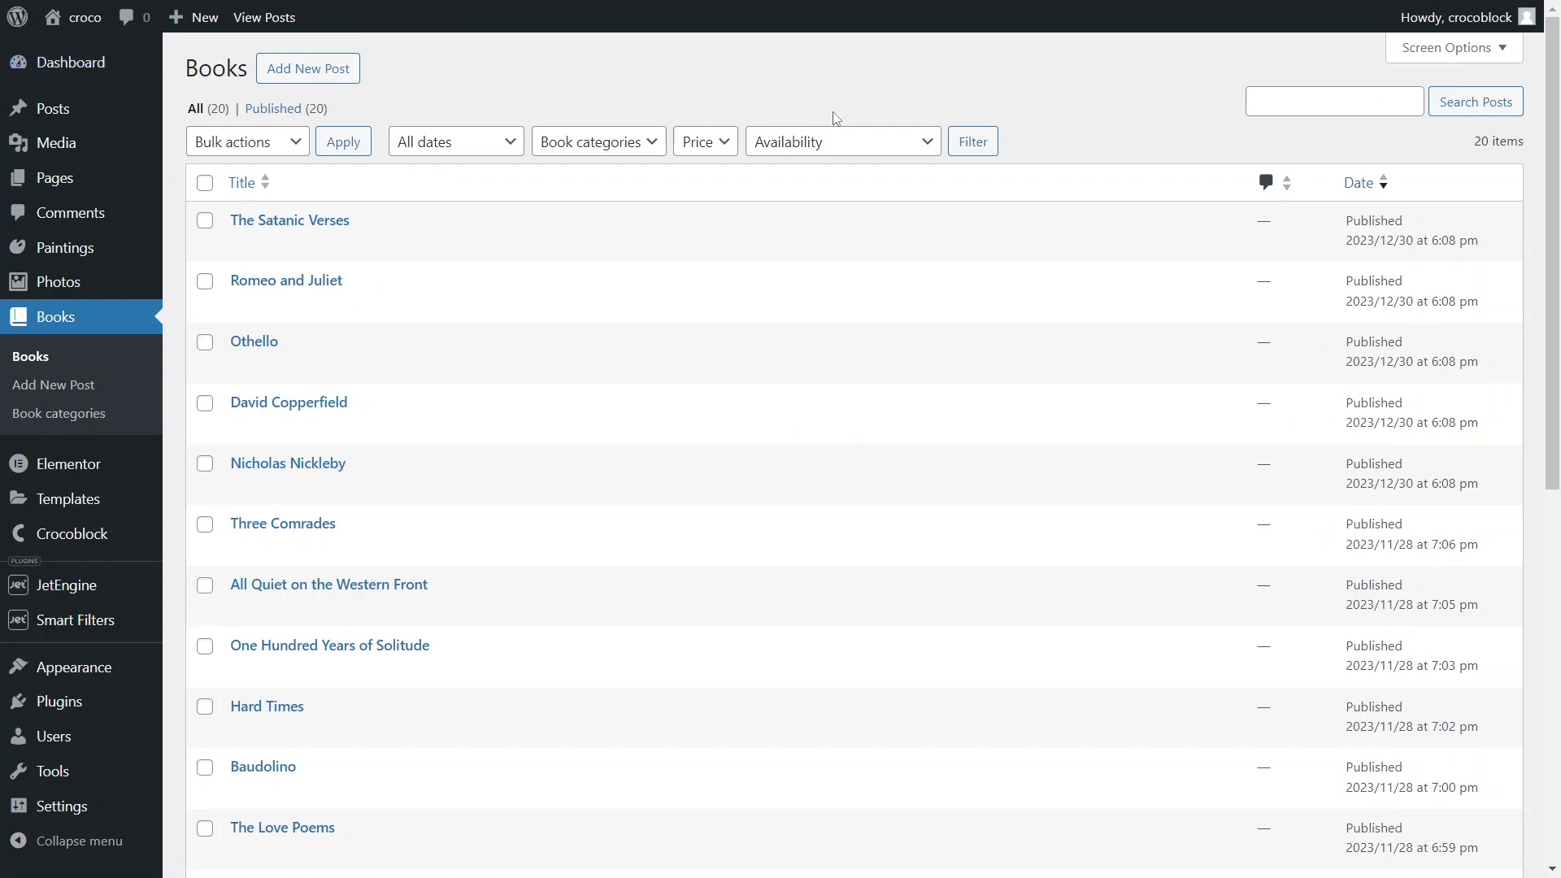
Step: Filter the Books list by Available, then Not available, then Temporarily not available
{"action": "left_click", "coordinate": [935, 155]}
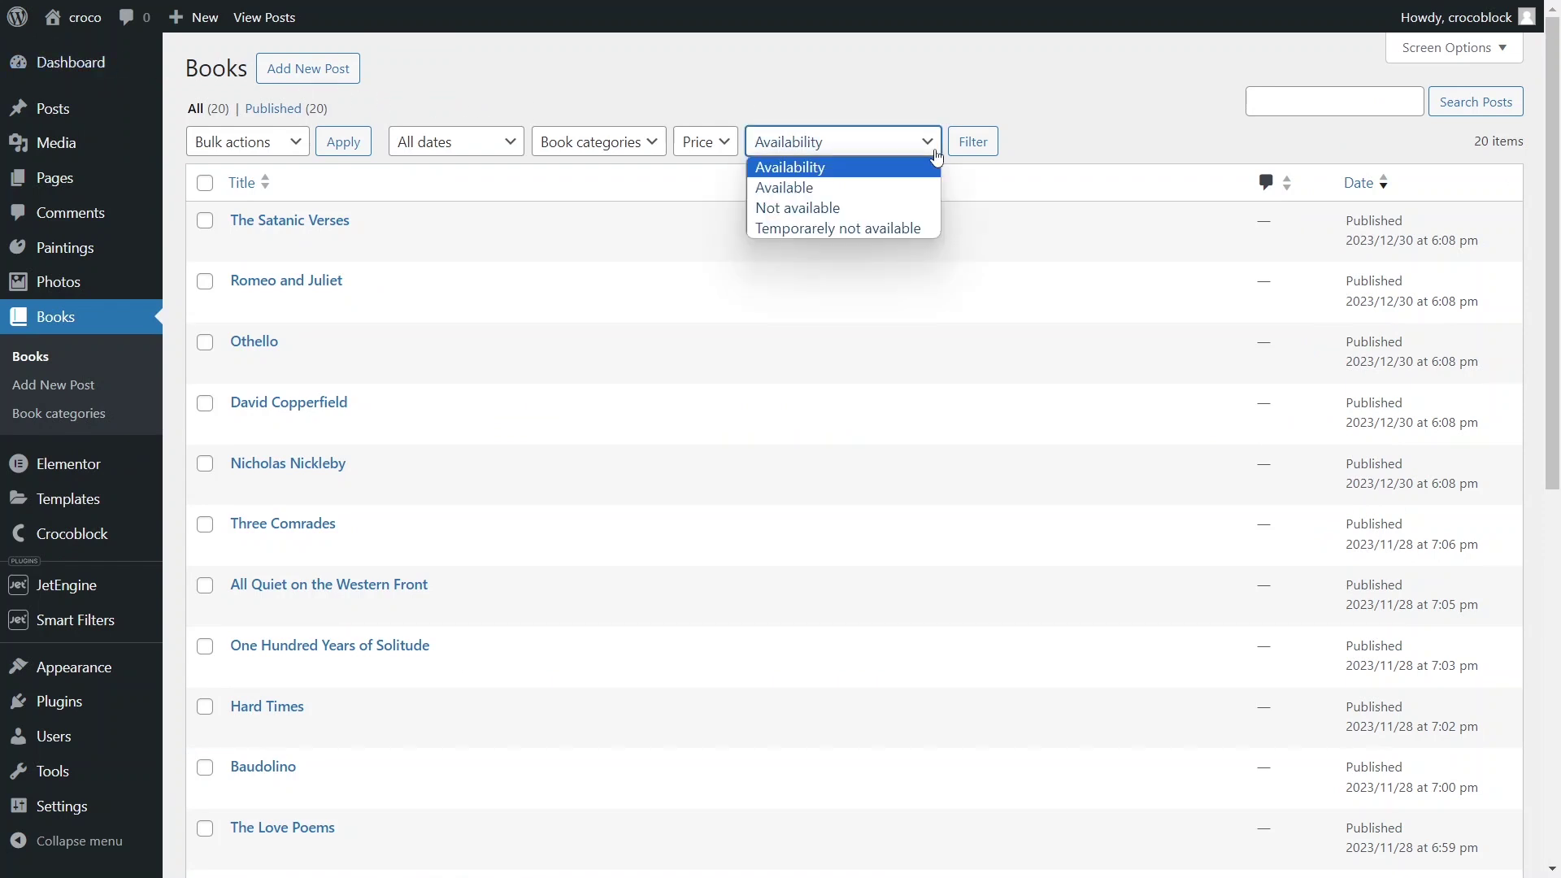
{"action": "left_click", "coordinate": [817, 188]}
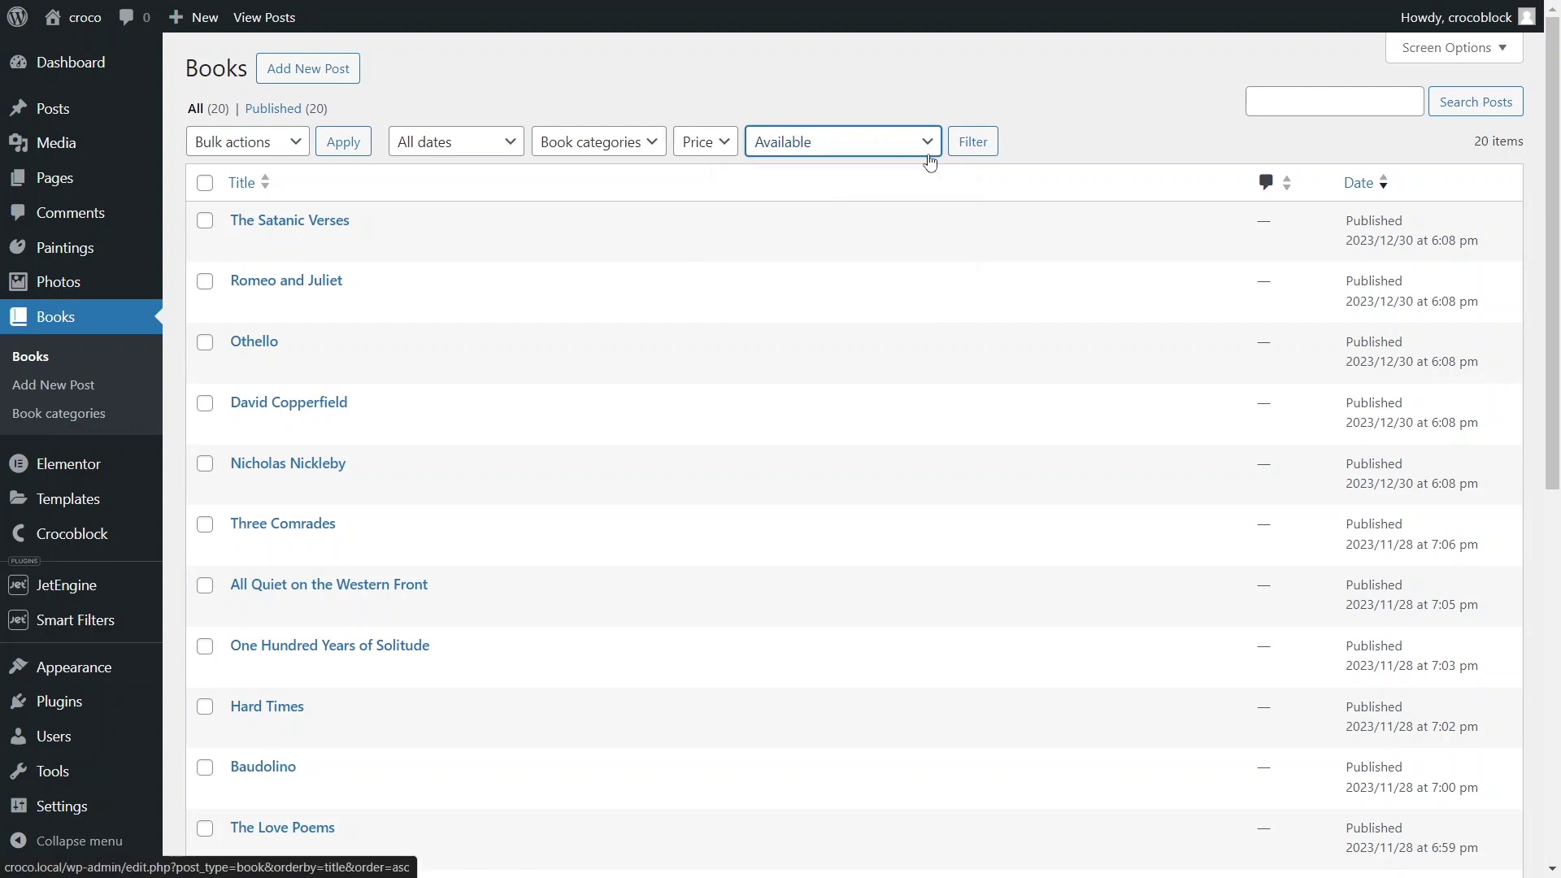
{"action": "left_click", "coordinate": [967, 147]}
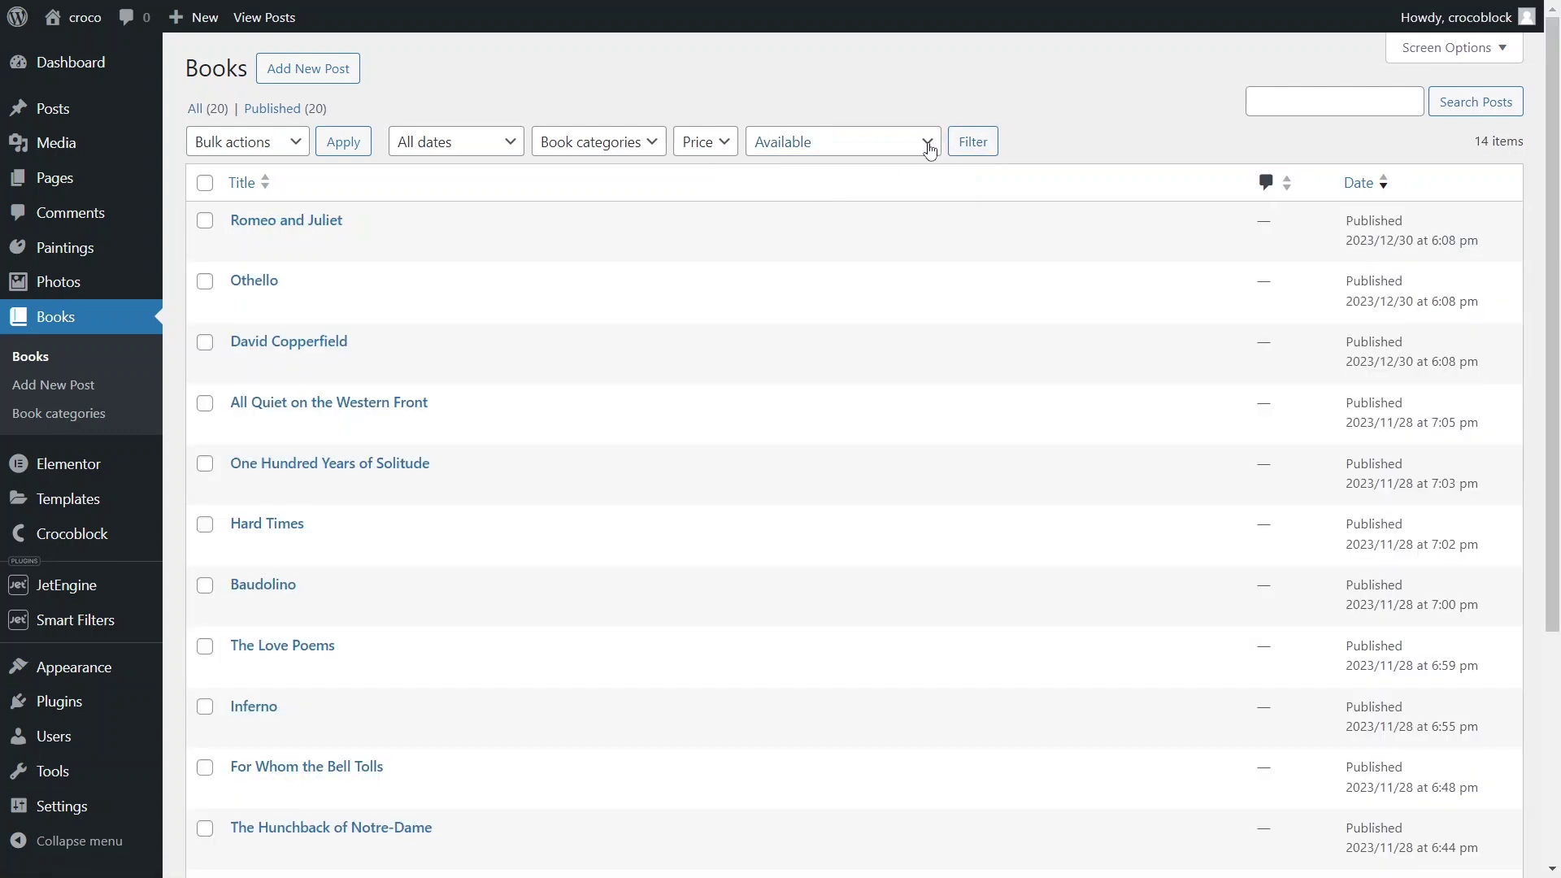
{"action": "left_click", "coordinate": [929, 148]}
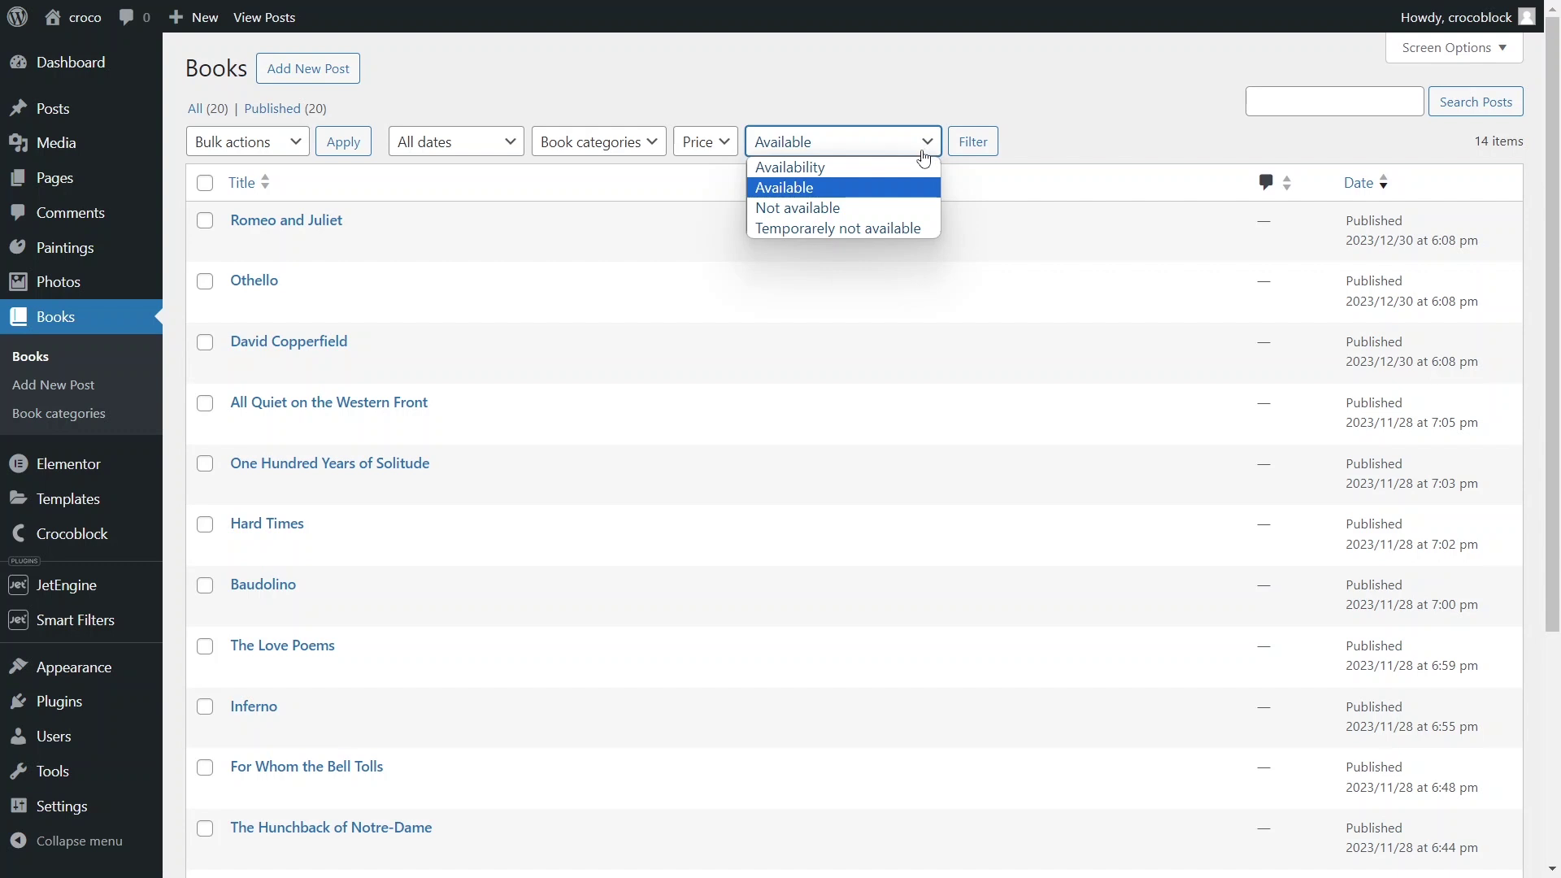
{"action": "left_click", "coordinate": [897, 209]}
{"action": "left_click", "coordinate": [969, 143]}
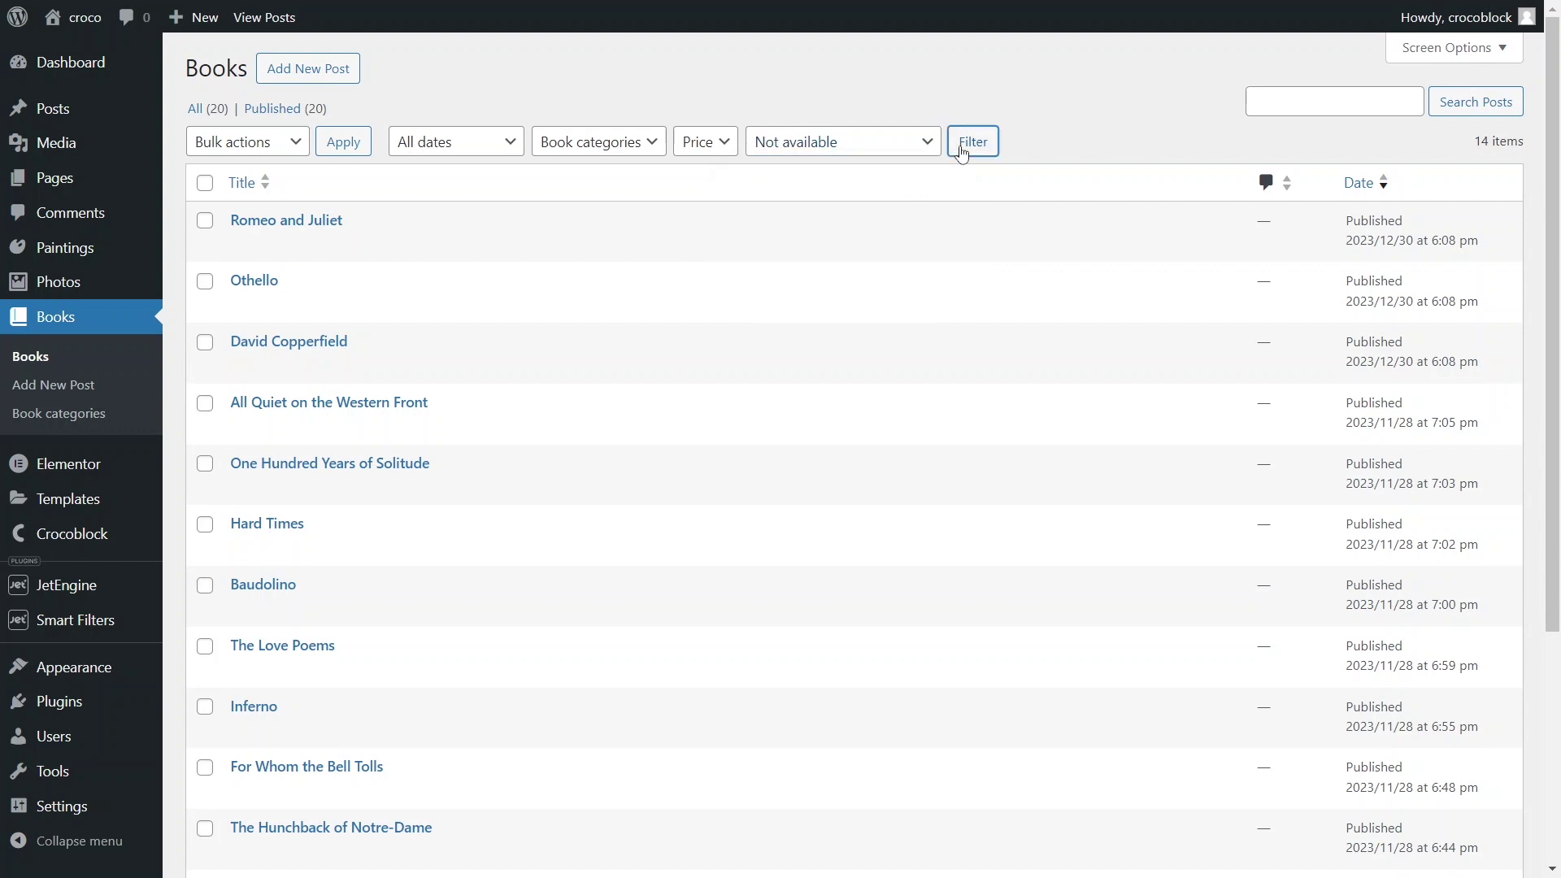
{"action": "left_click", "coordinate": [937, 148]}
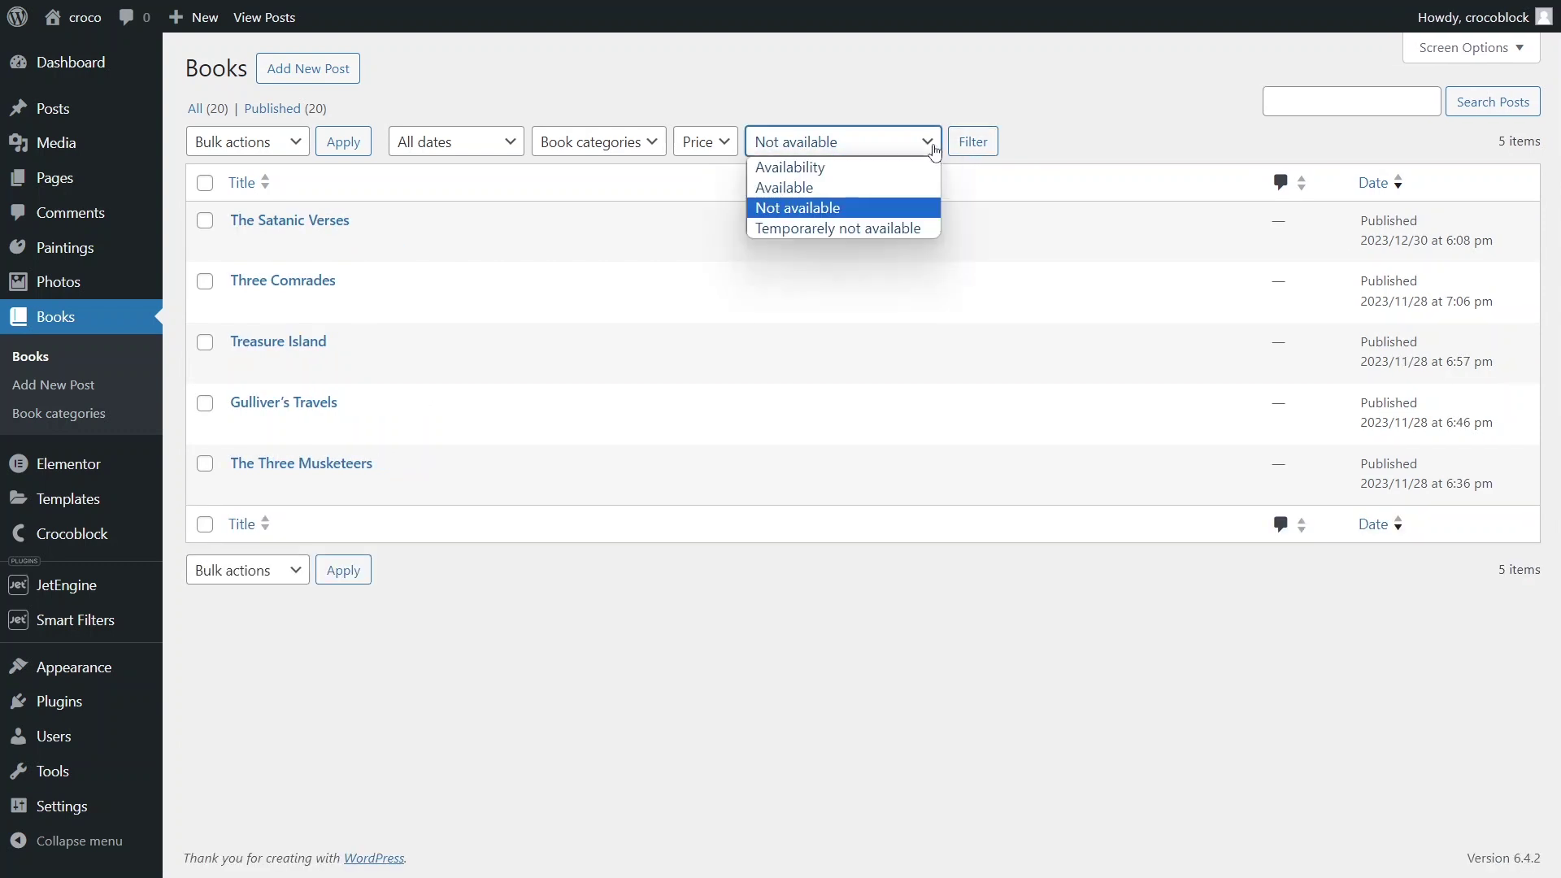
{"action": "left_click", "coordinate": [818, 233]}
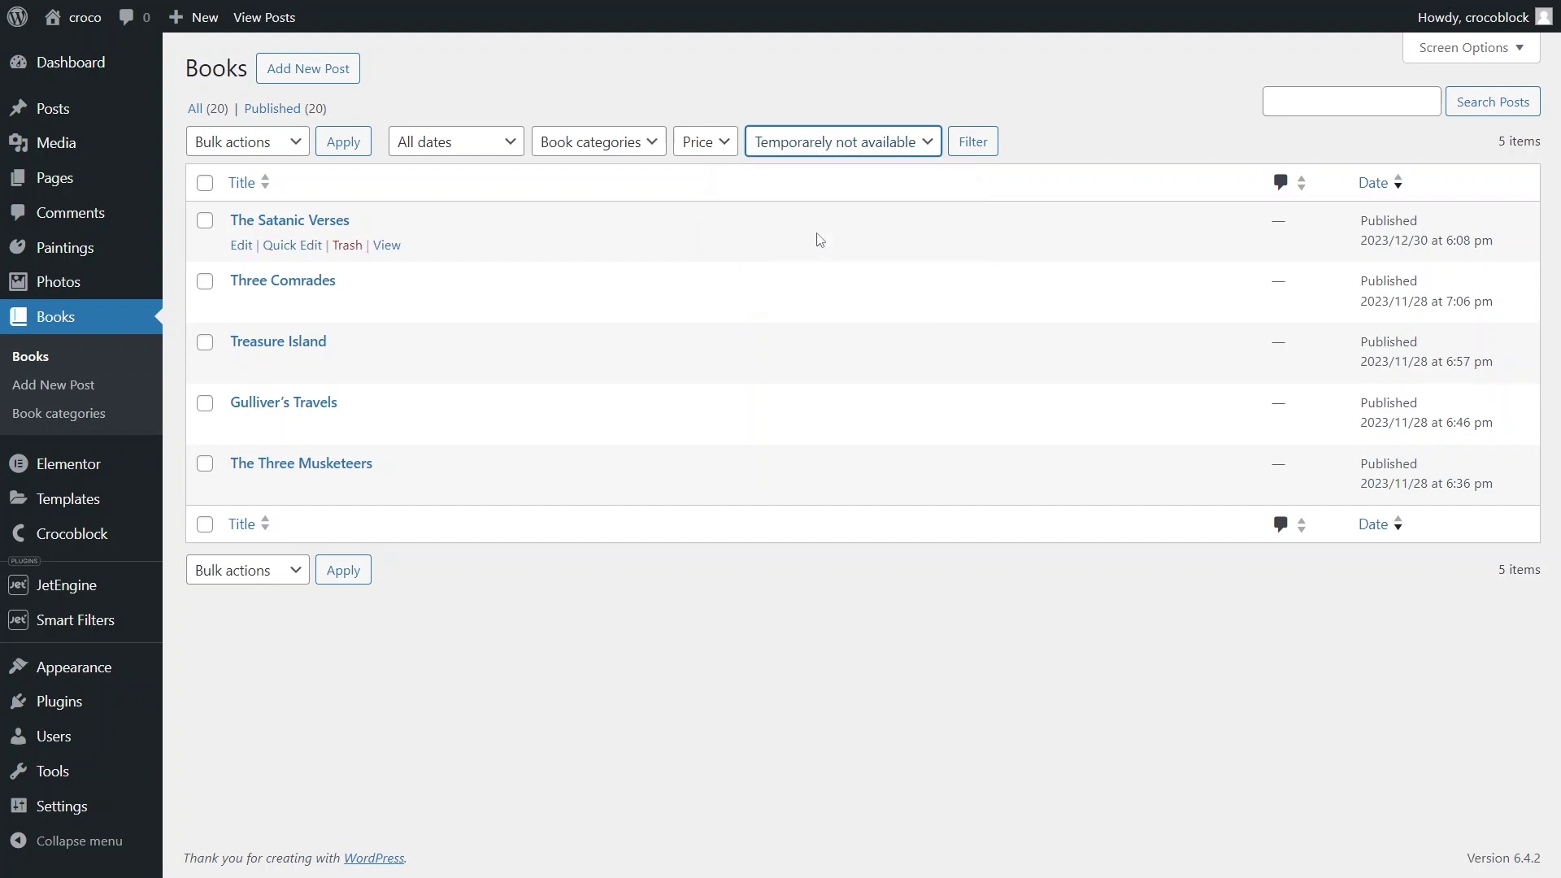
{"action": "left_click", "coordinate": [974, 143]}
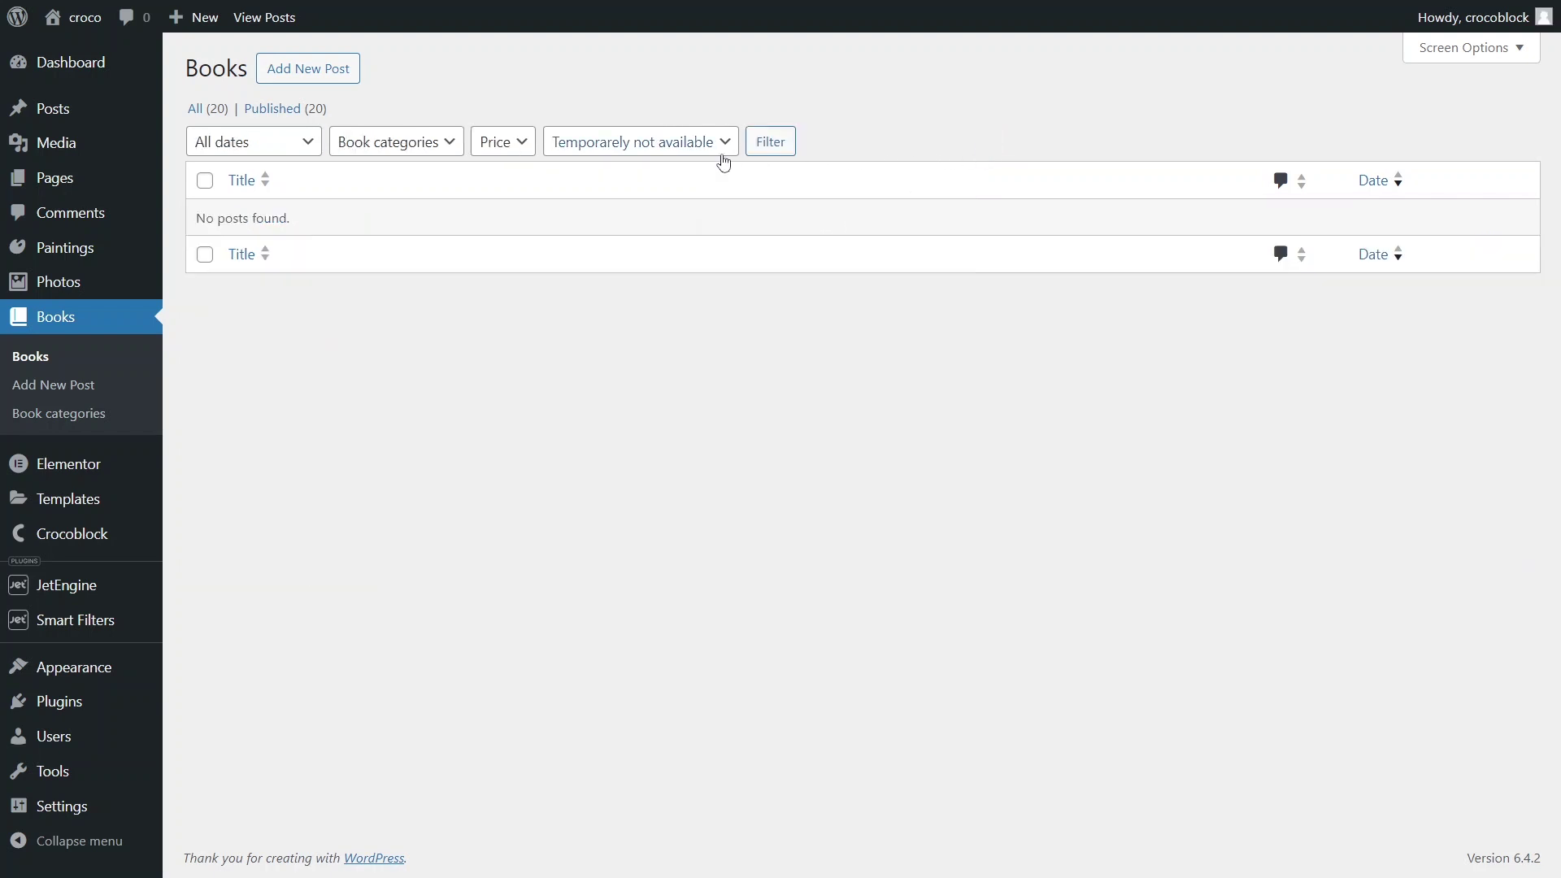
Step: Reset the availability filter to any value and reload the full list
{"action": "left_click", "coordinate": [723, 156]}
{"action": "left_click", "coordinate": [718, 167]}
{"action": "left_click", "coordinate": [771, 142]}
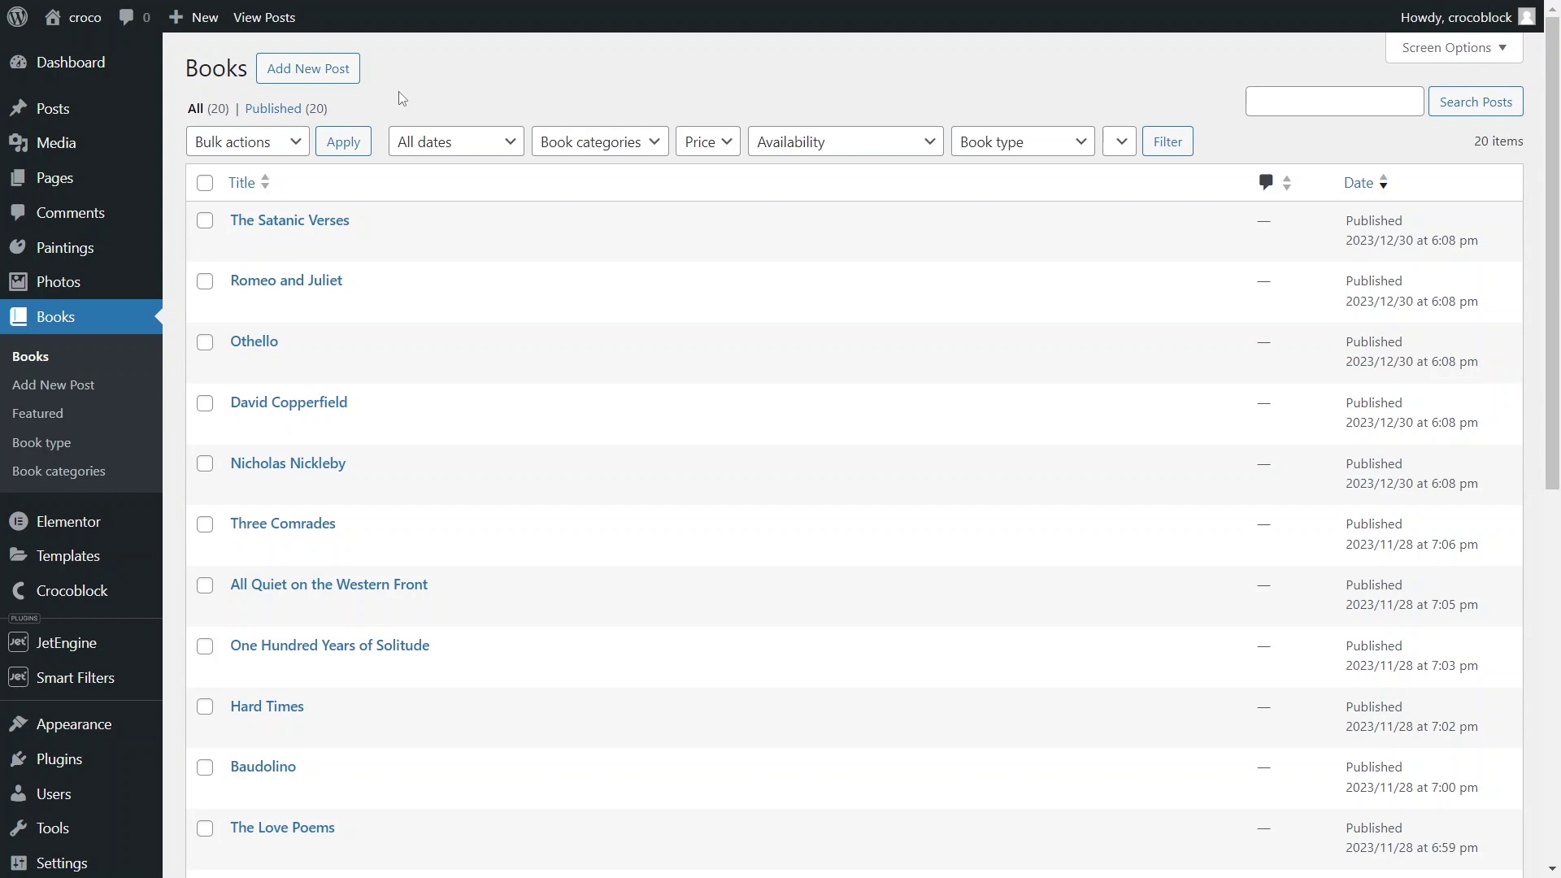
Step: Look over the category, price and availability filter choices without changing them
{"action": "left_click", "coordinate": [657, 132]}
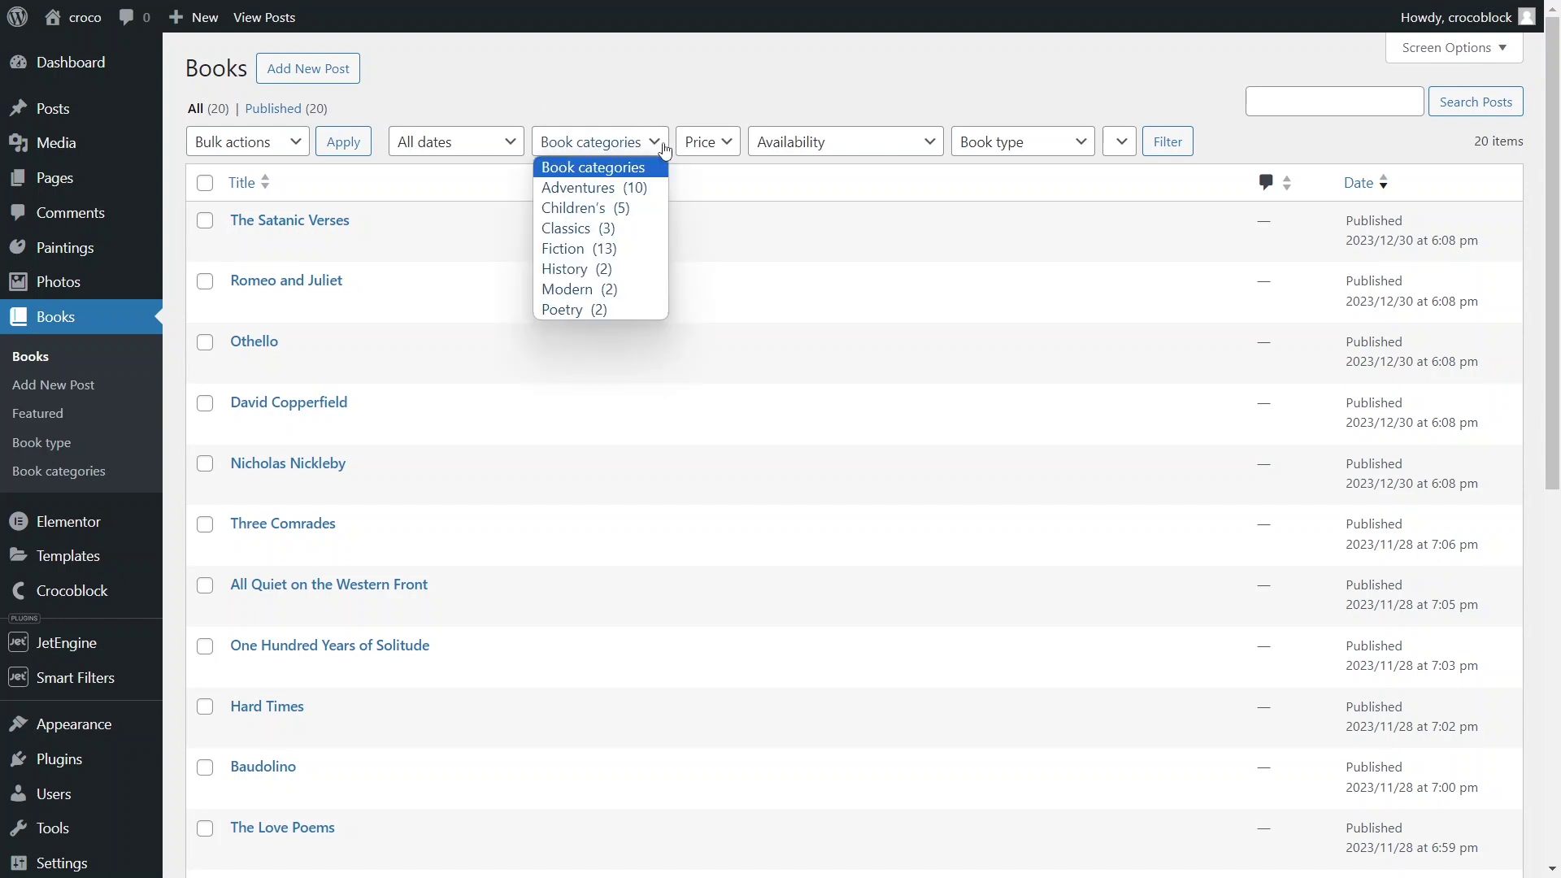
{"action": "left_click", "coordinate": [660, 143]}
{"action": "left_click", "coordinate": [729, 151]}
{"action": "left_click", "coordinate": [730, 151]}
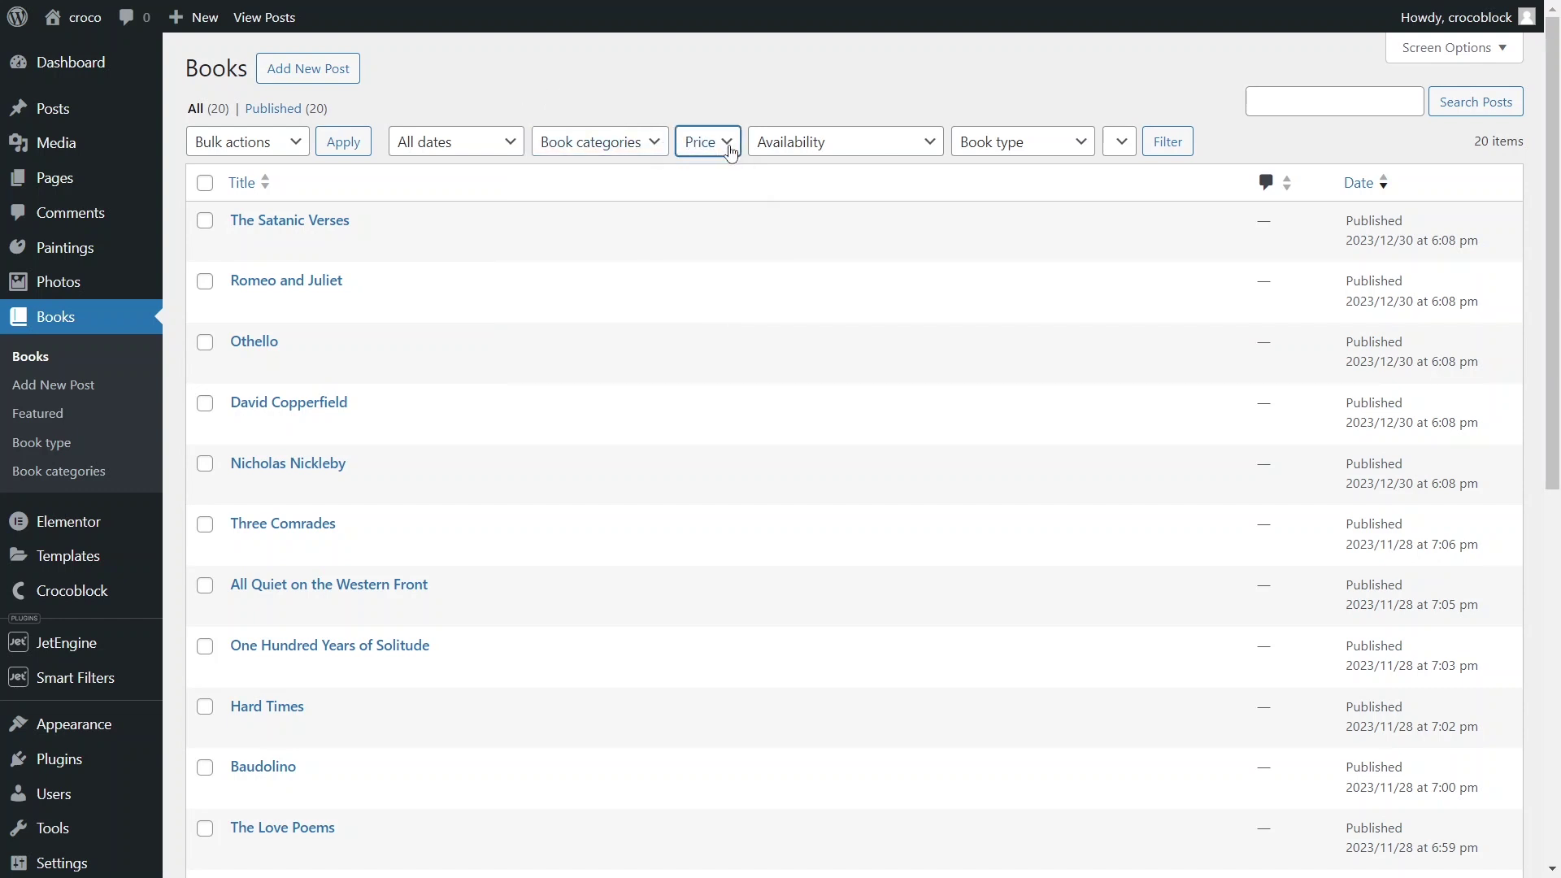
{"action": "left_click", "coordinate": [939, 149]}
{"action": "left_click", "coordinate": [939, 150]}
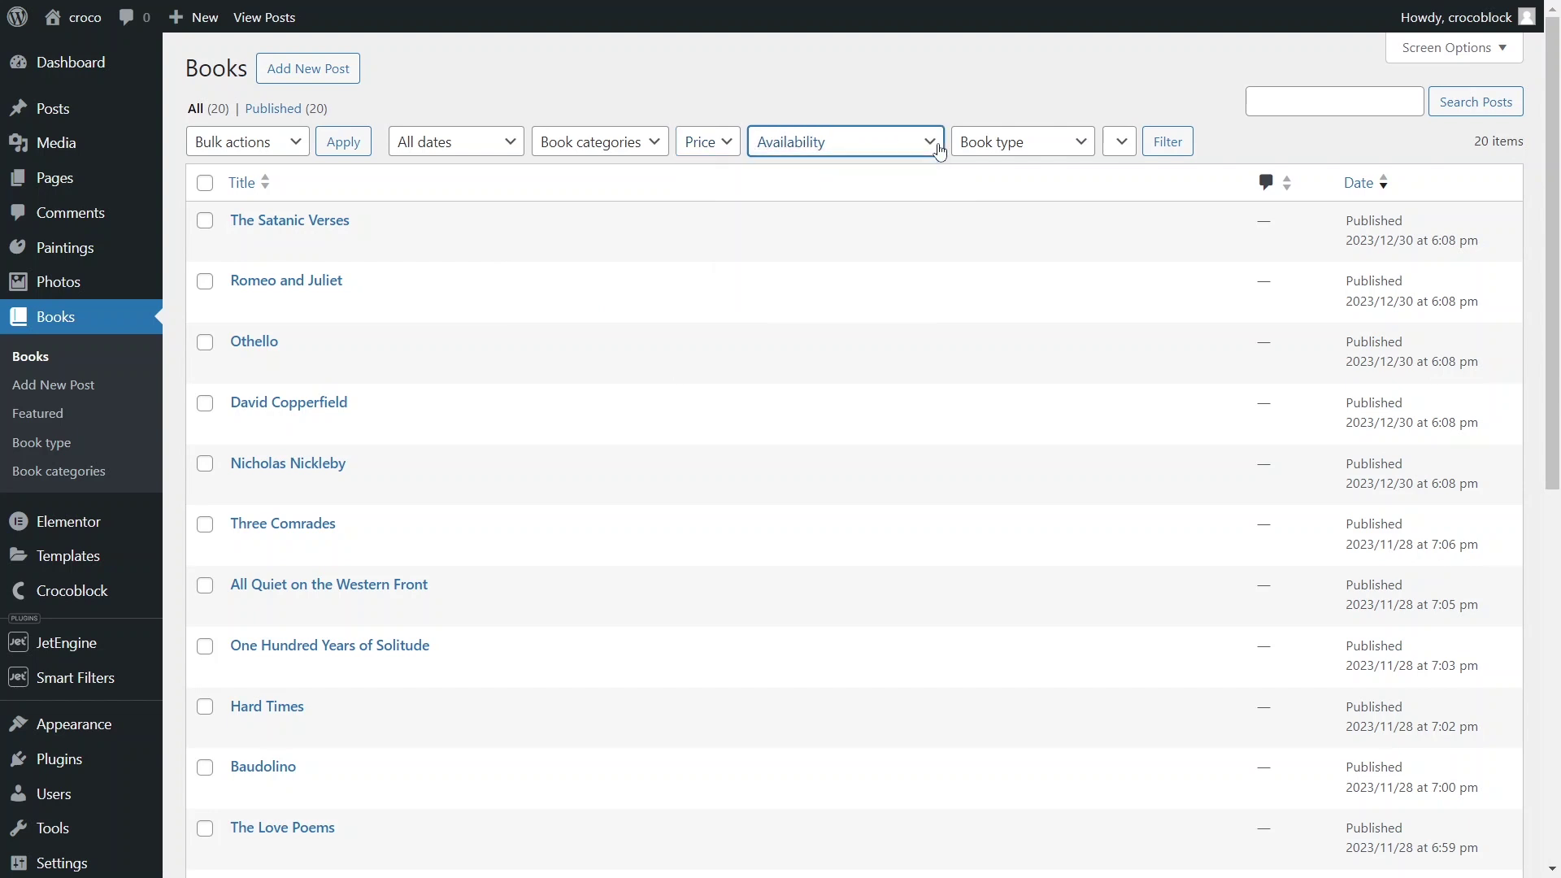
Step: Filter the Books list to Adventures e-books
{"action": "left_click", "coordinate": [1083, 151]}
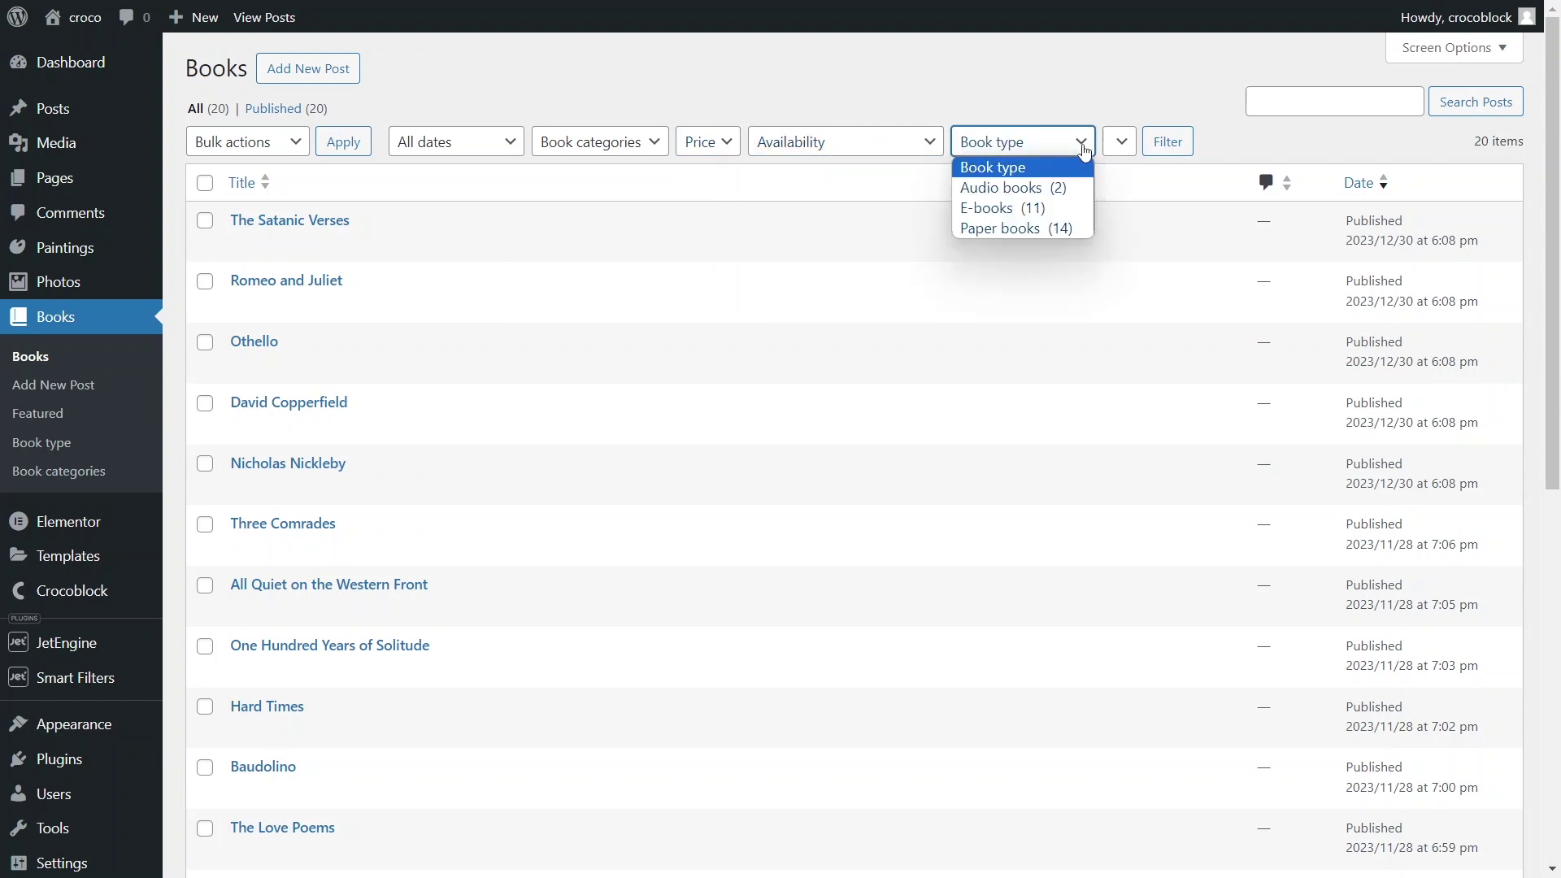
{"action": "left_click", "coordinate": [1038, 210]}
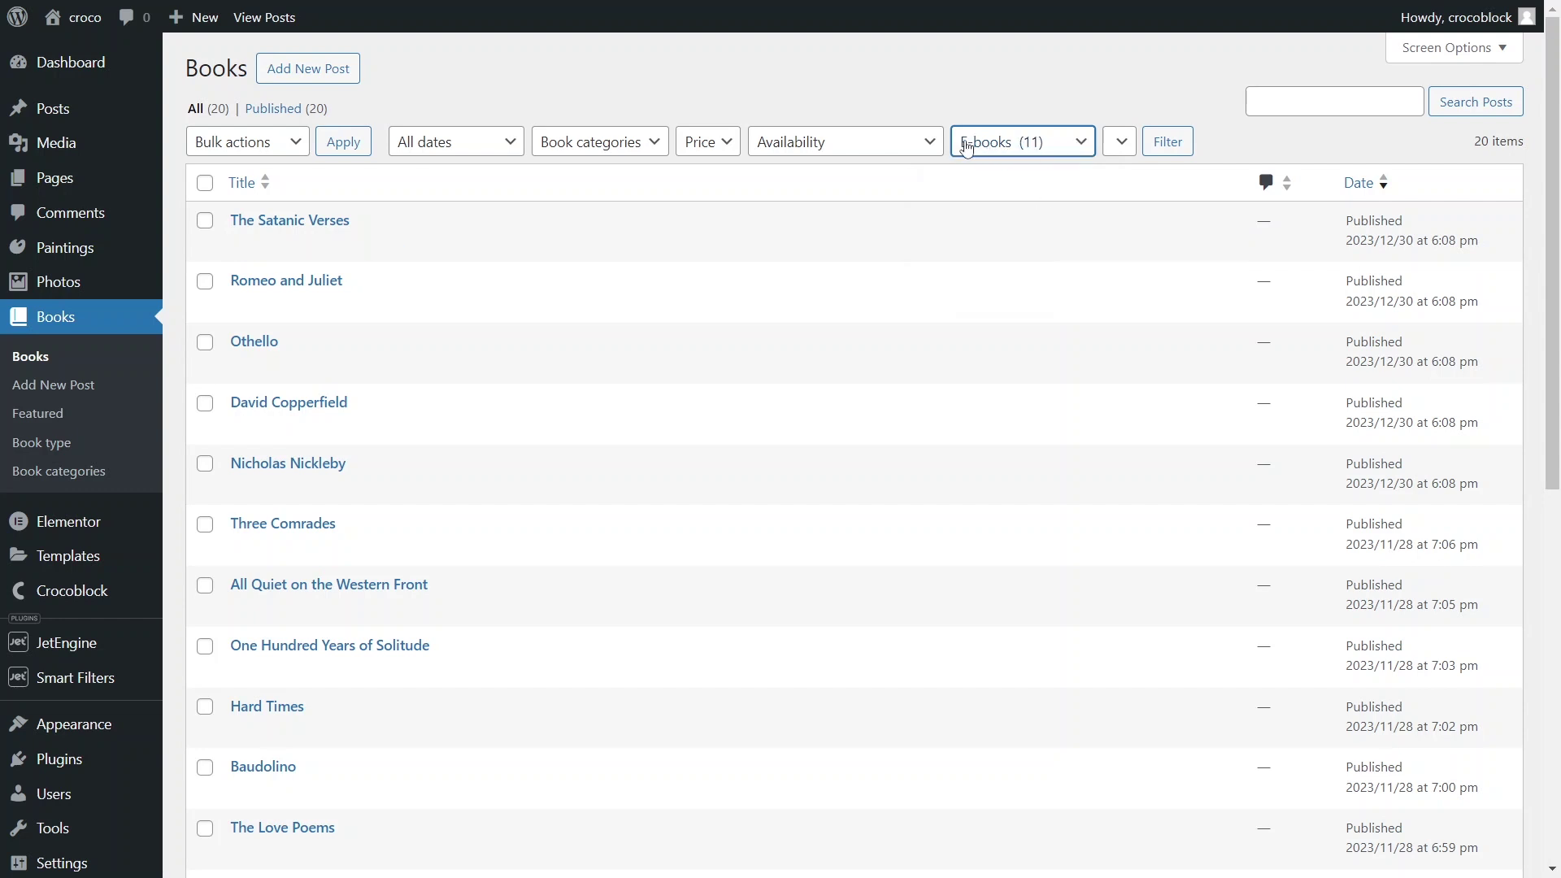
{"action": "left_click", "coordinate": [659, 150]}
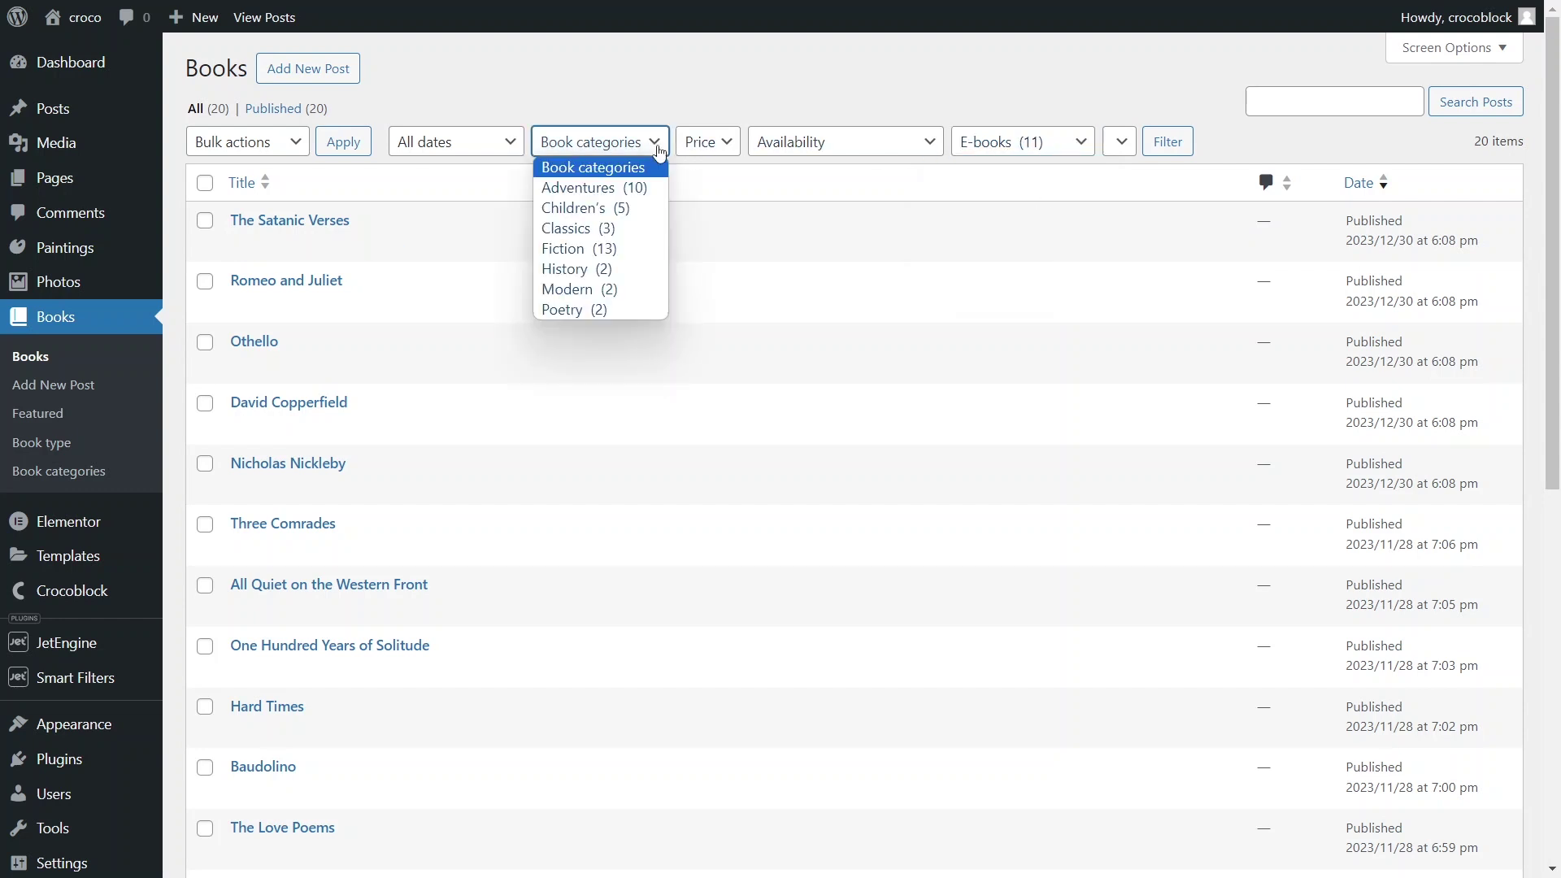
{"action": "left_click", "coordinate": [616, 194]}
{"action": "left_click", "coordinate": [1160, 151]}
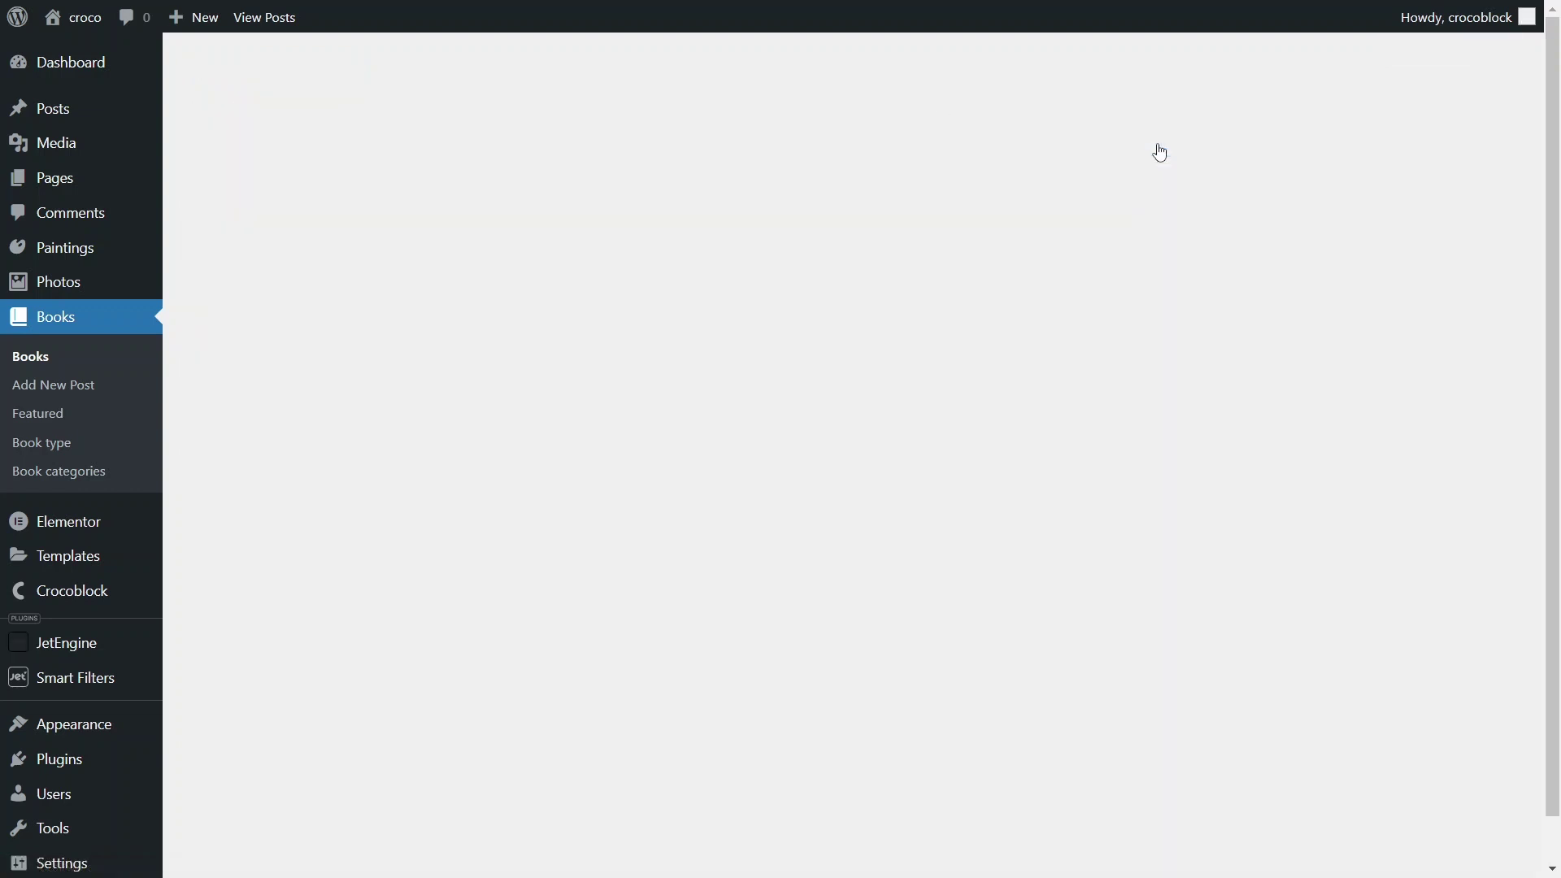
Step: Try Adventures audio books, then Fiction audio books, finally settling on Fiction e-books
{"action": "left_click", "coordinate": [1080, 141]}
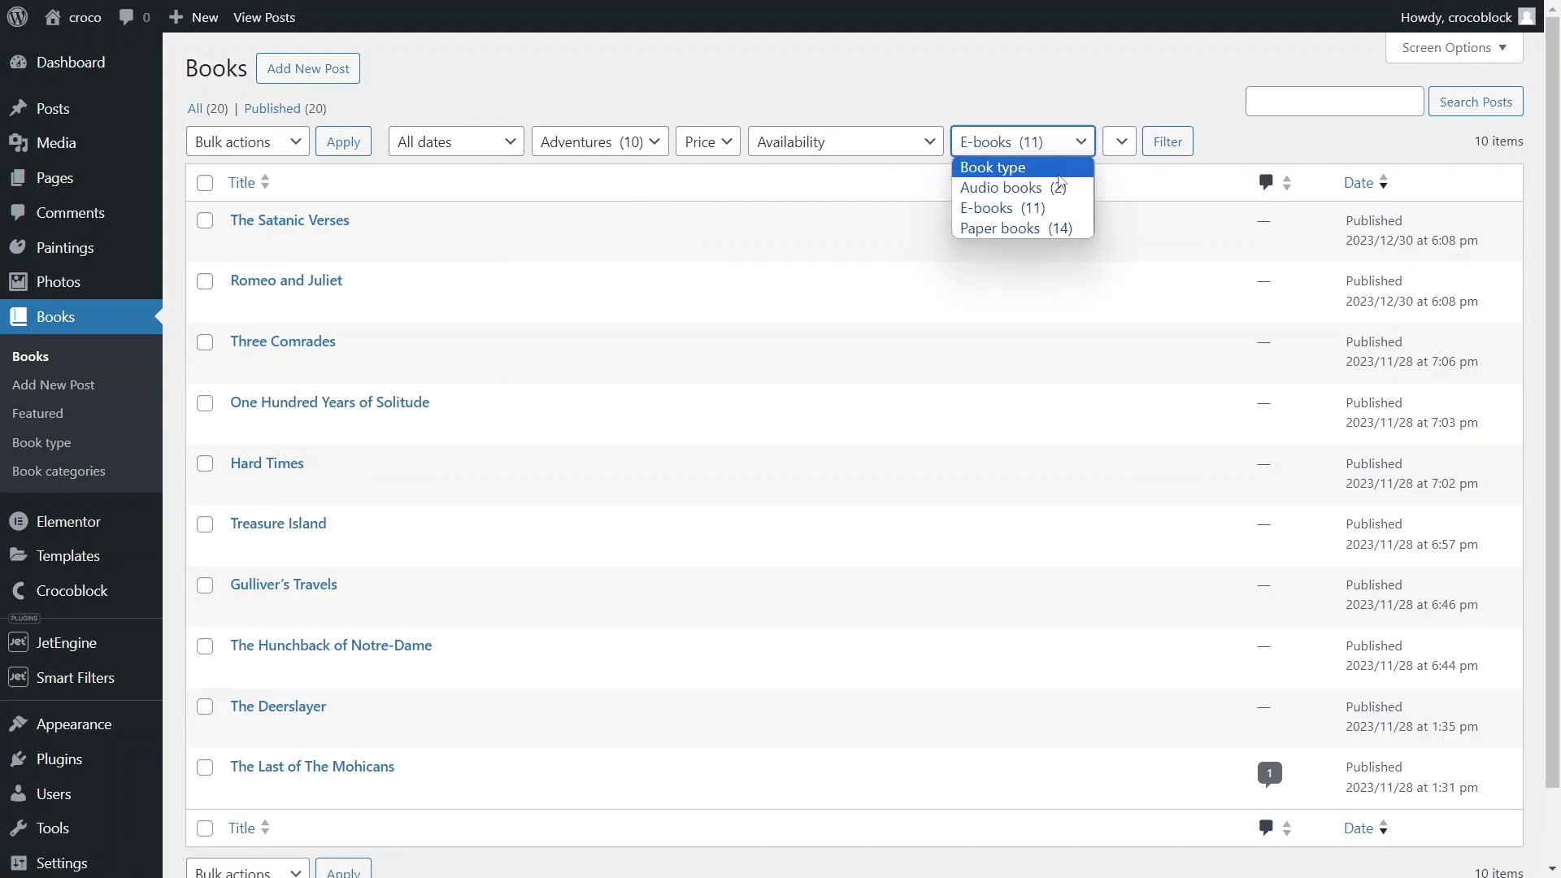
{"action": "left_click", "coordinate": [1052, 184]}
{"action": "left_click", "coordinate": [1159, 143]}
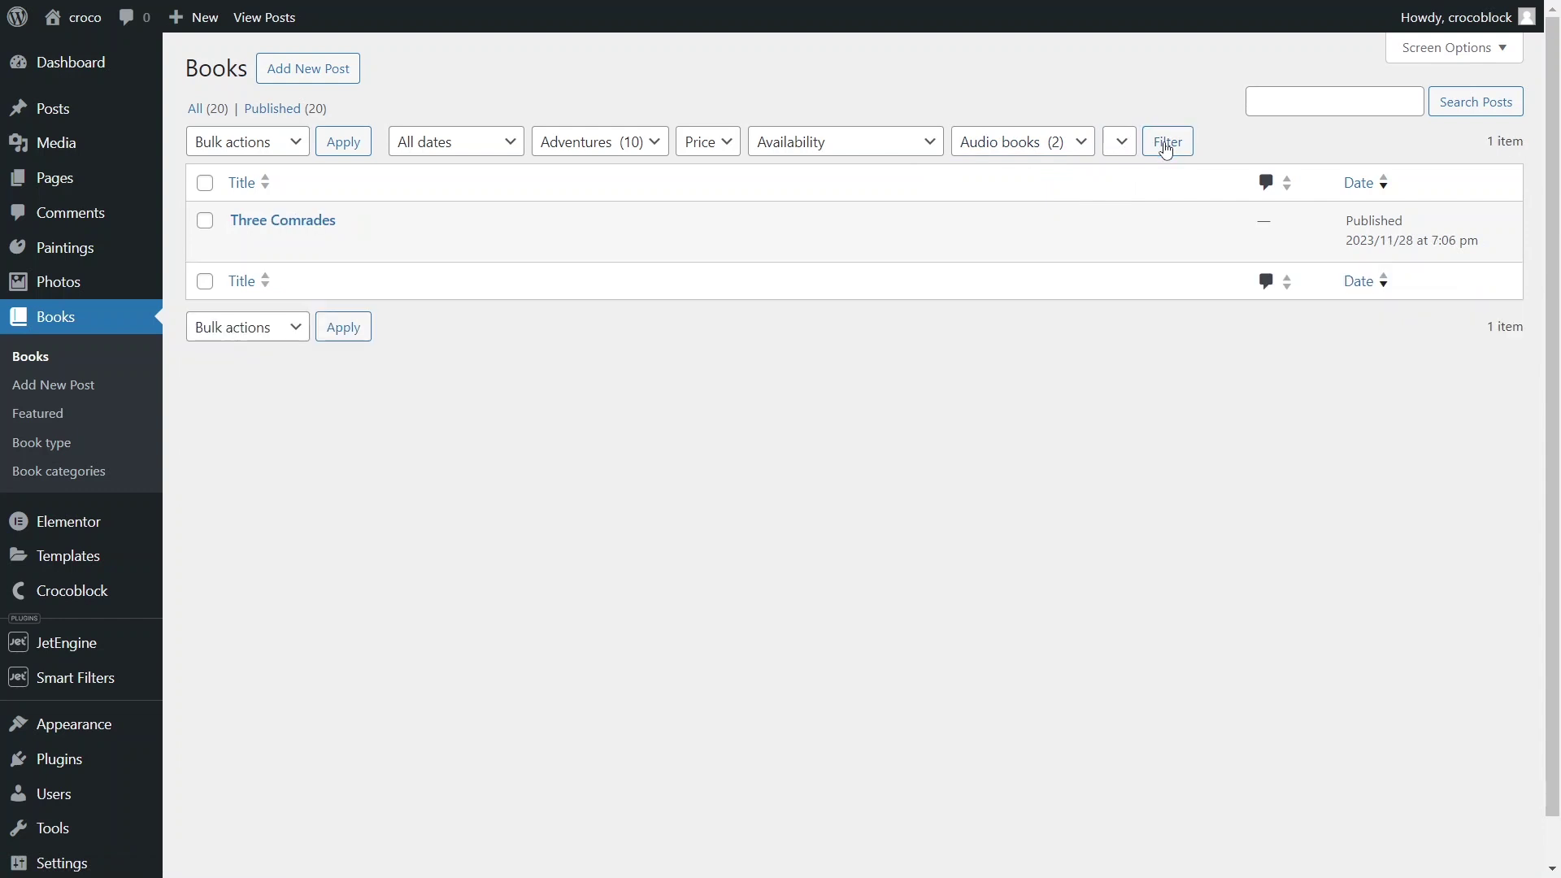
{"action": "left_click", "coordinate": [662, 145]}
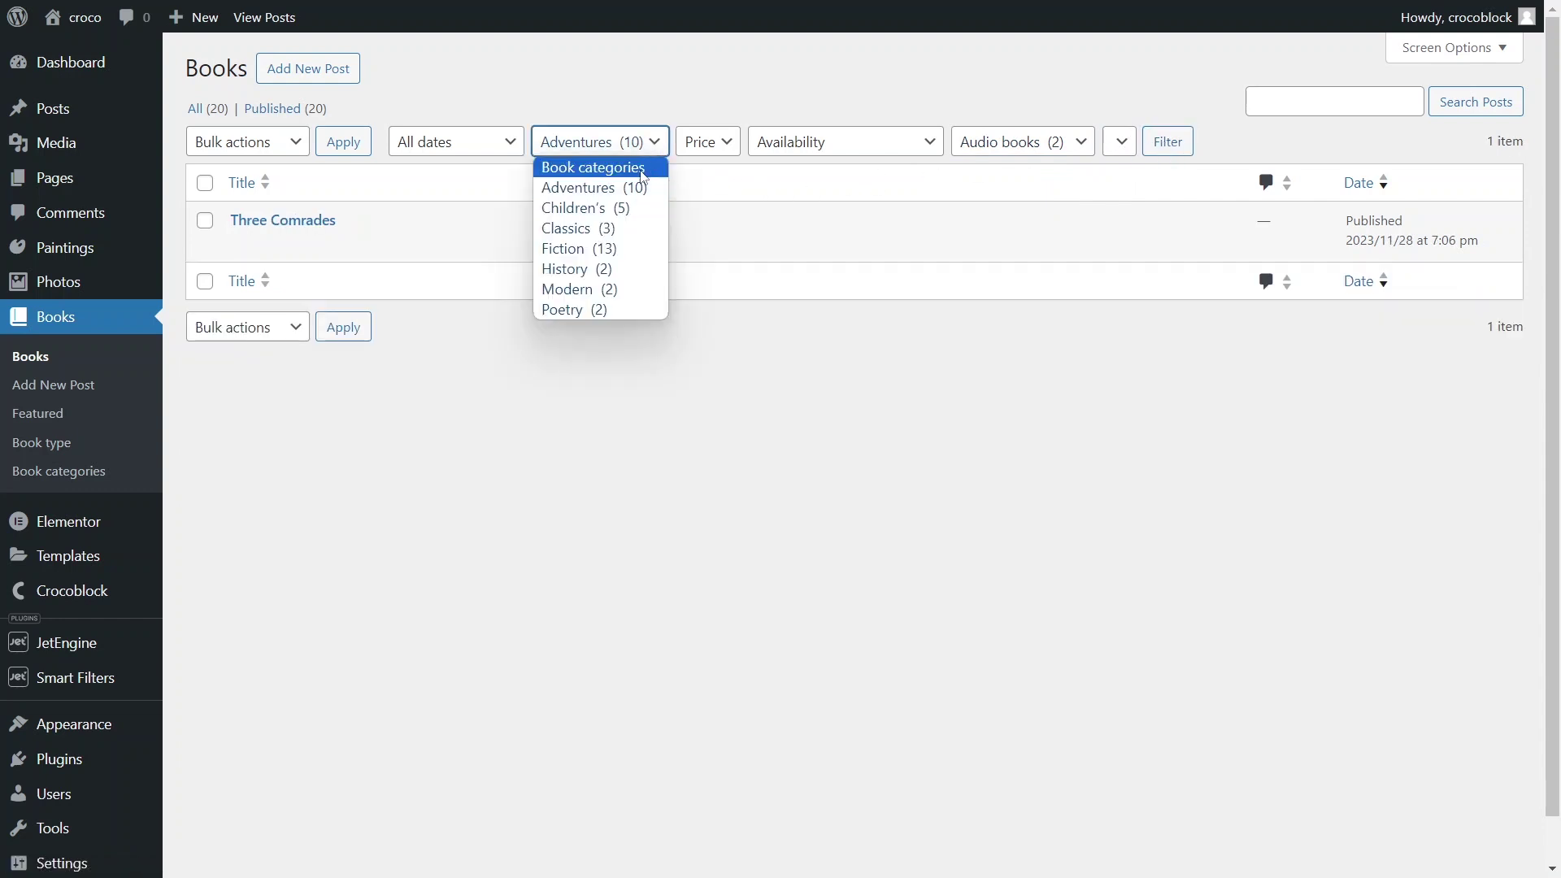
{"action": "left_click", "coordinate": [620, 245]}
{"action": "left_click", "coordinate": [1168, 143]}
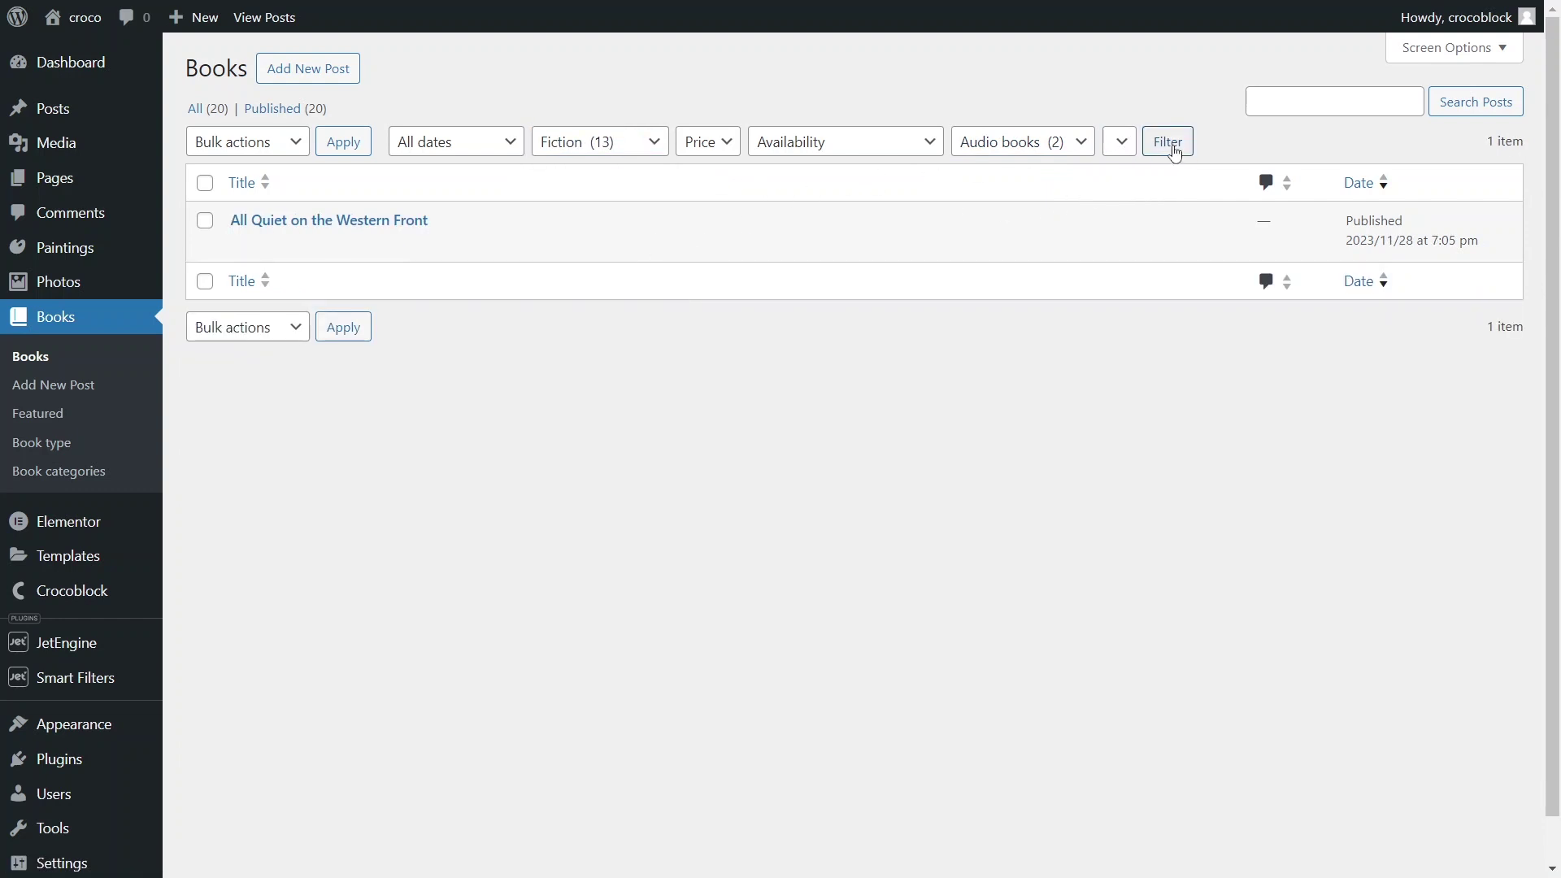
{"action": "left_click", "coordinate": [1080, 143]}
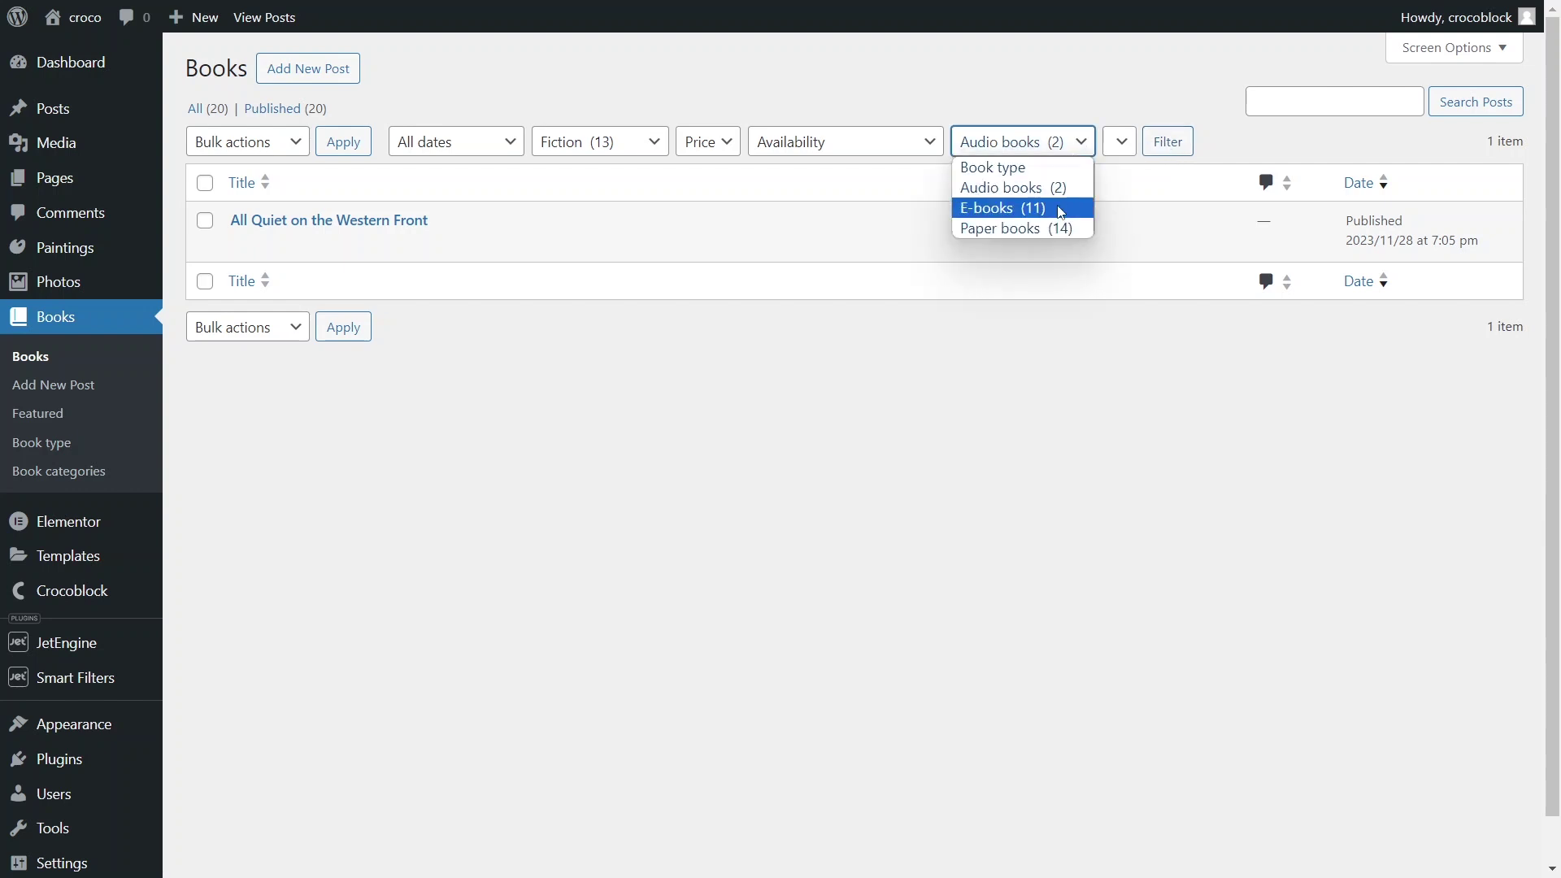
{"action": "left_click", "coordinate": [1052, 206]}
{"action": "left_click", "coordinate": [1164, 151]}
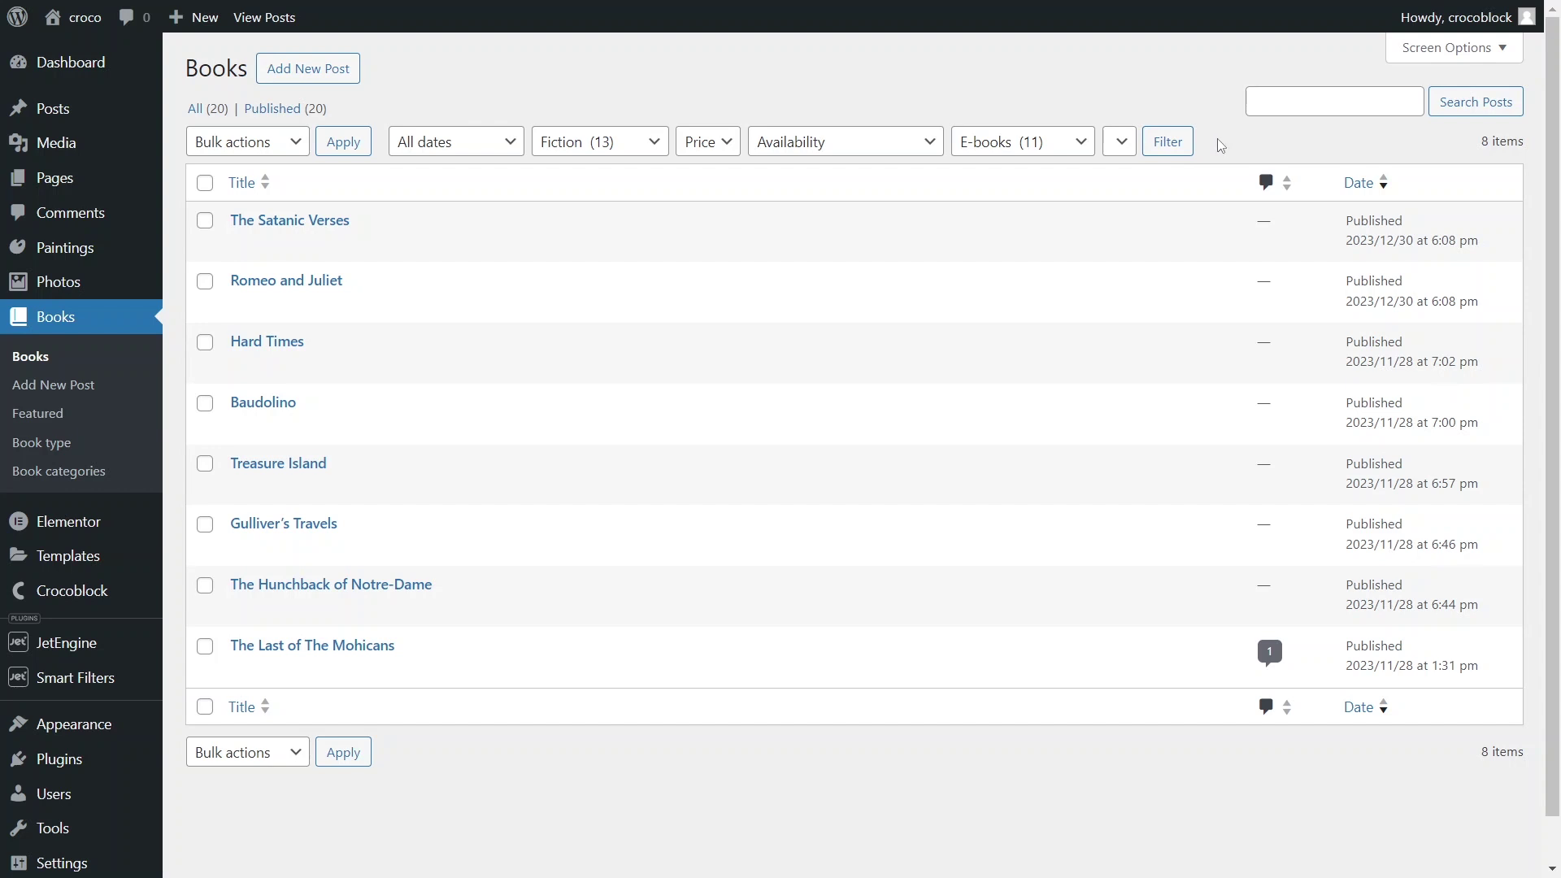
Step: Open the Books post type settings and add a new entry under Admin Columns
{"action": "mouse_move", "coordinate": [81, 650]}
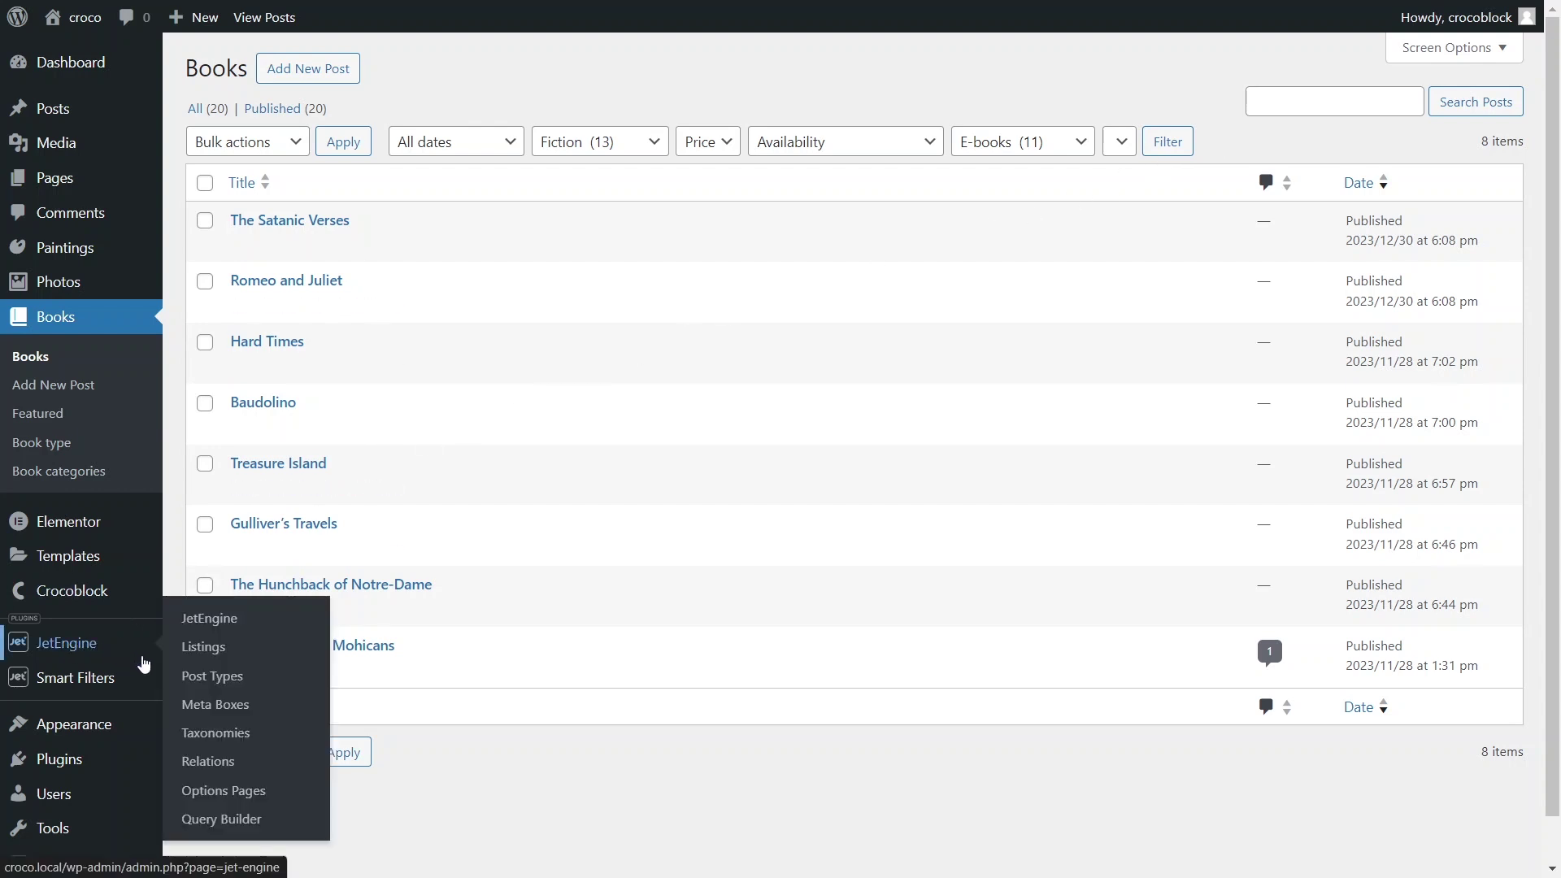
{"action": "left_click", "coordinate": [209, 678]}
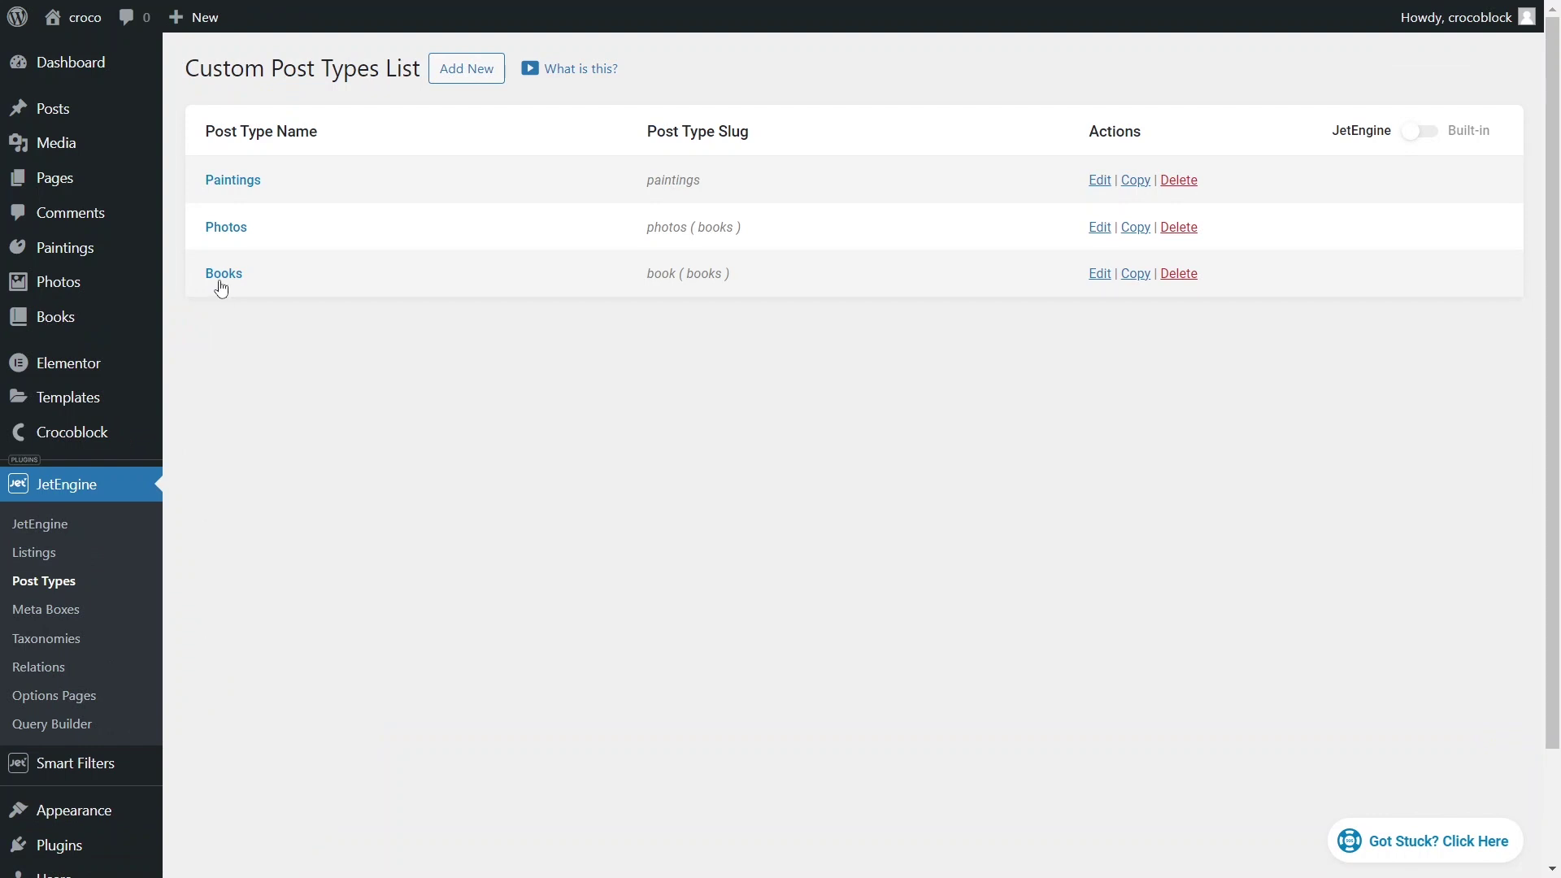
{"action": "left_click", "coordinate": [220, 282]}
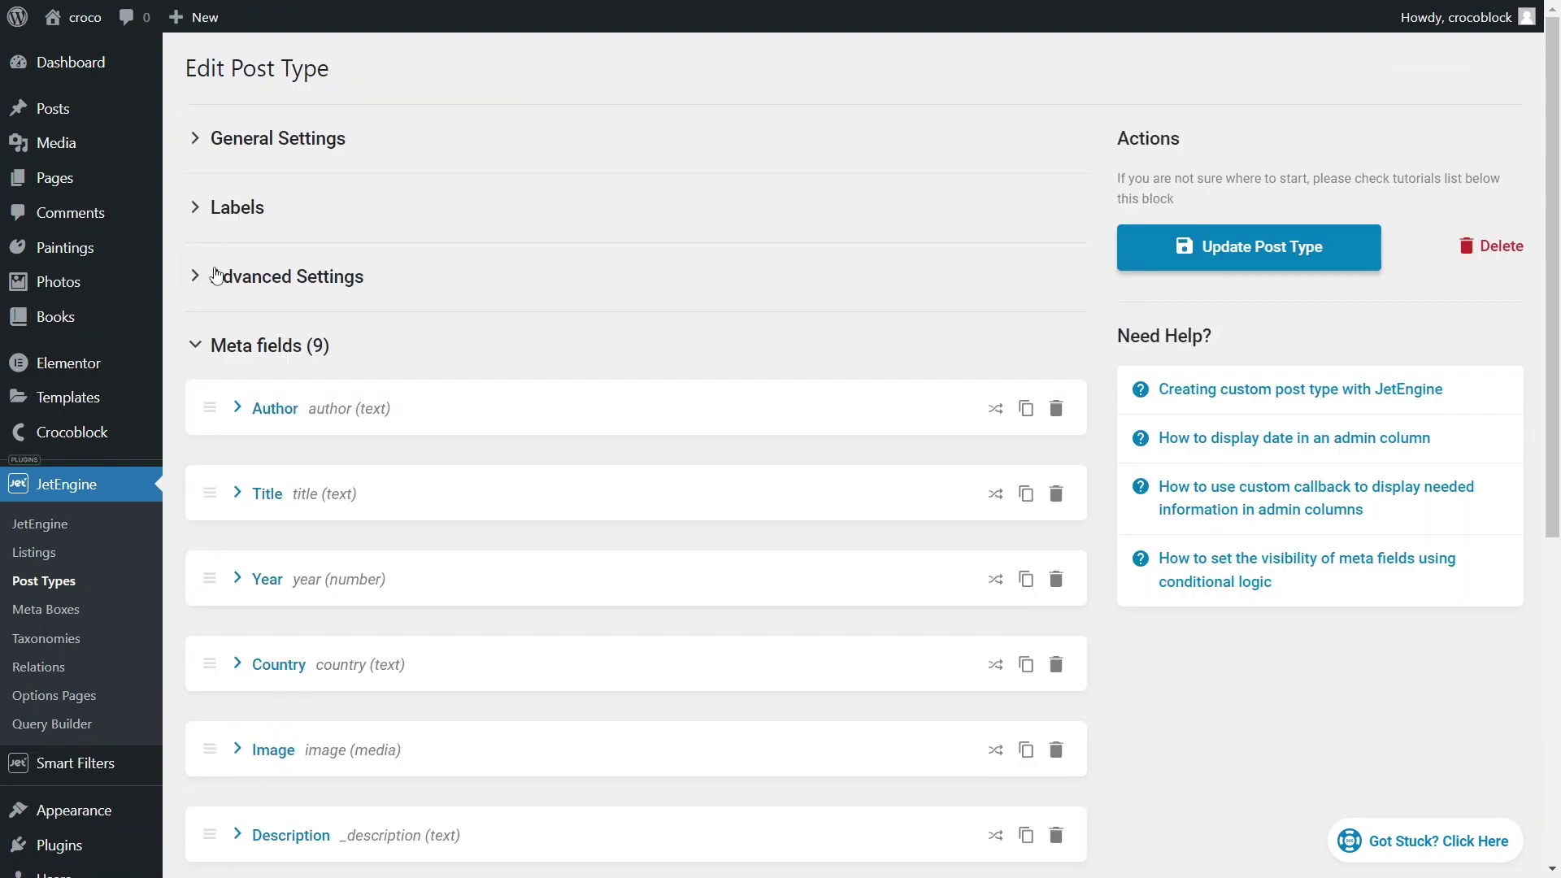
{"action": "left_click", "coordinate": [195, 346]}
{"action": "left_click", "coordinate": [197, 416]}
{"action": "left_click", "coordinate": [209, 474]}
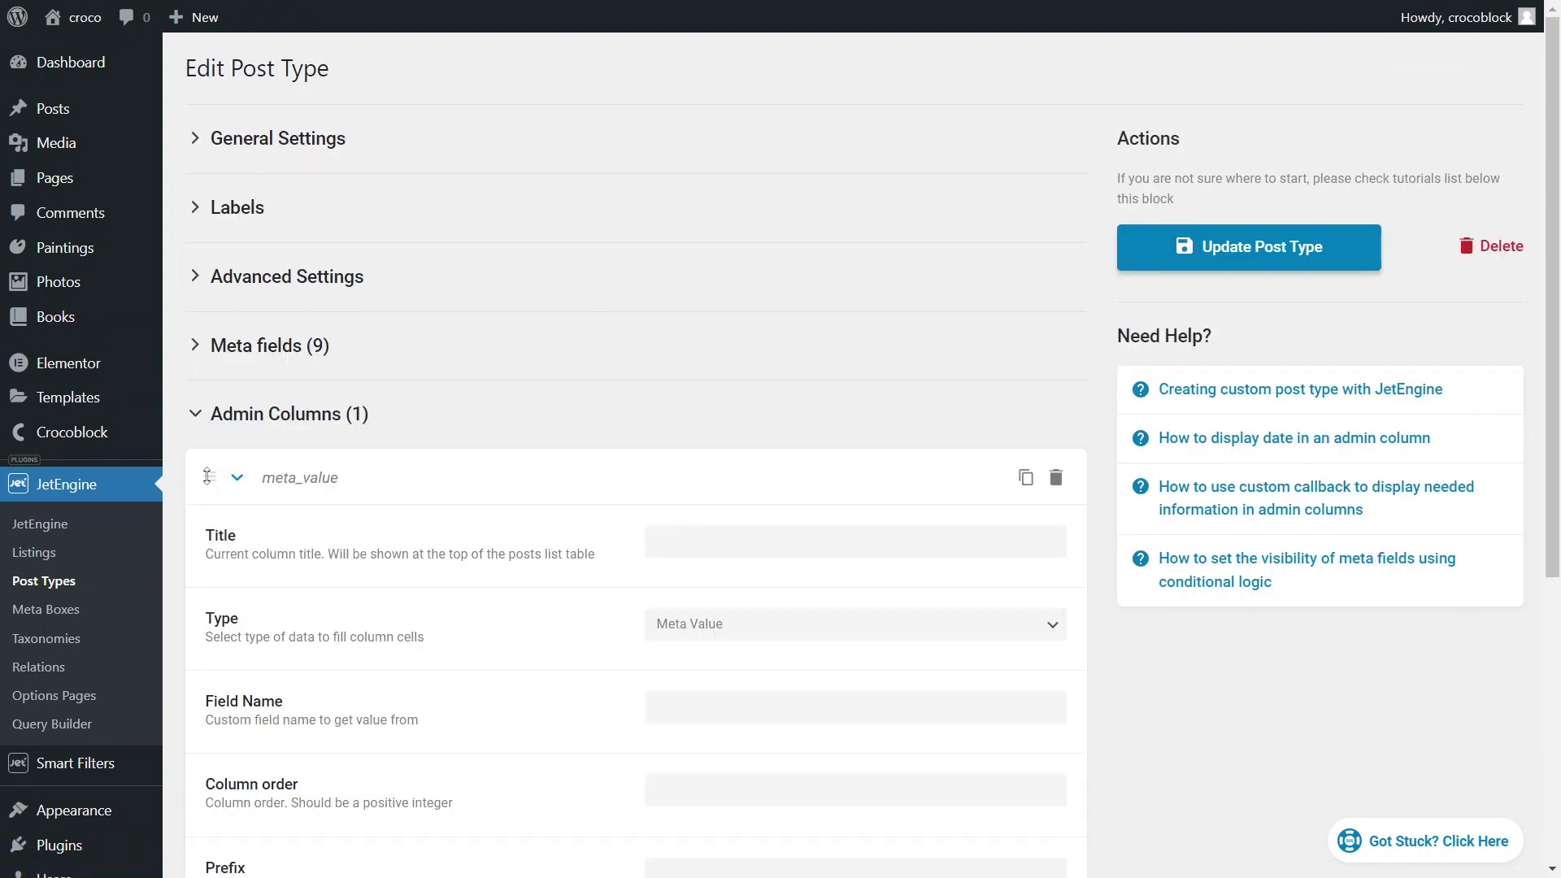
Step: Define the 'Price' column as Meta Value of field price, order 2, sortable and numeric, then update
{"action": "left_click", "coordinate": [689, 545]}
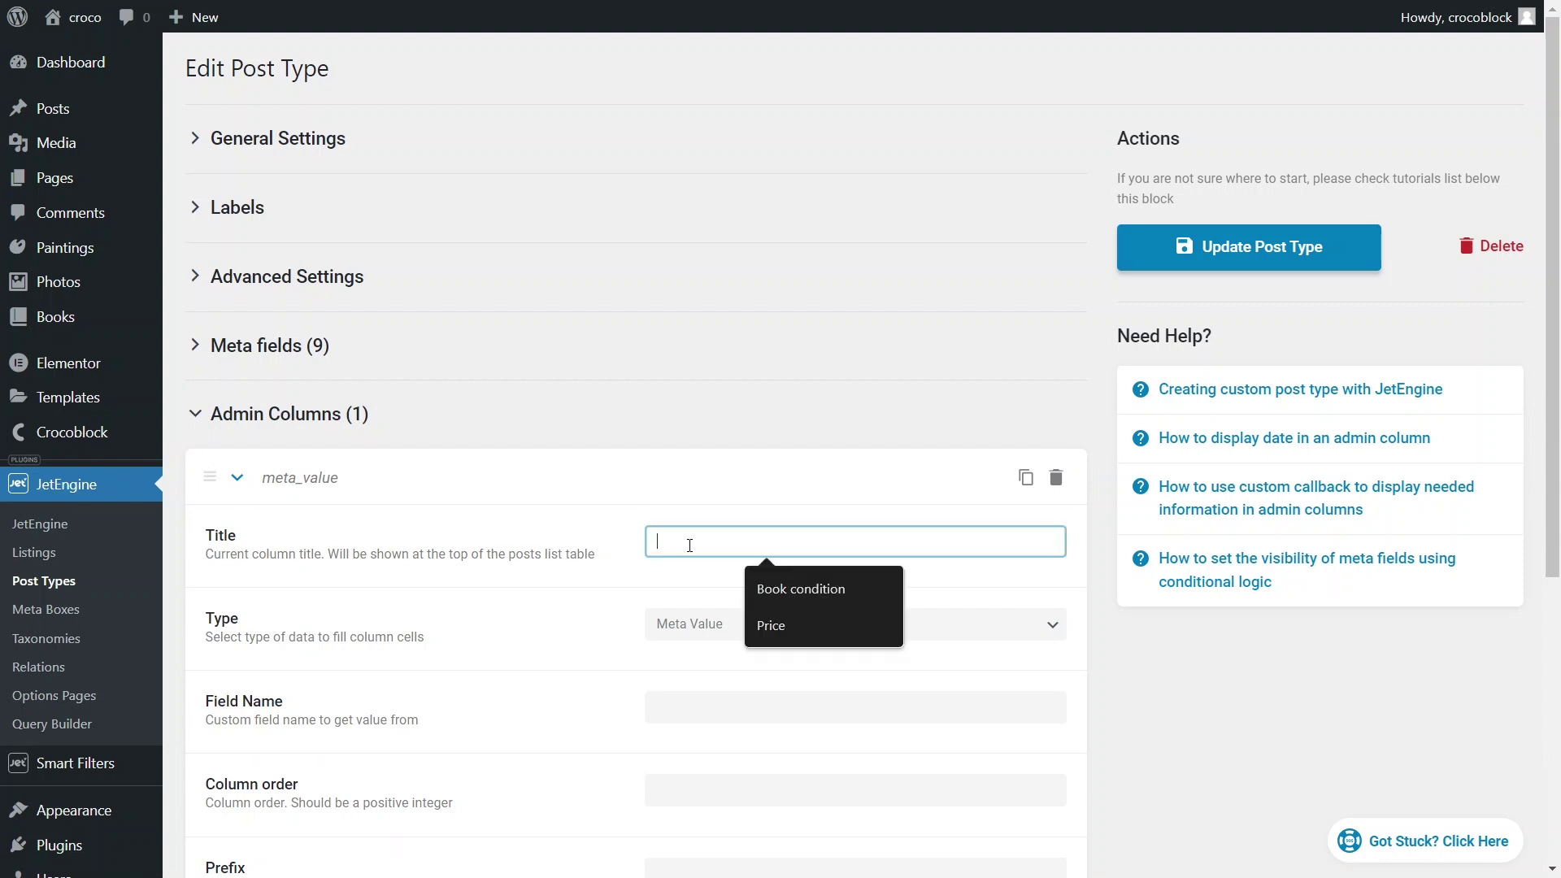
{"action": "type", "text": "Price"}
{"action": "left_click", "coordinate": [703, 635]}
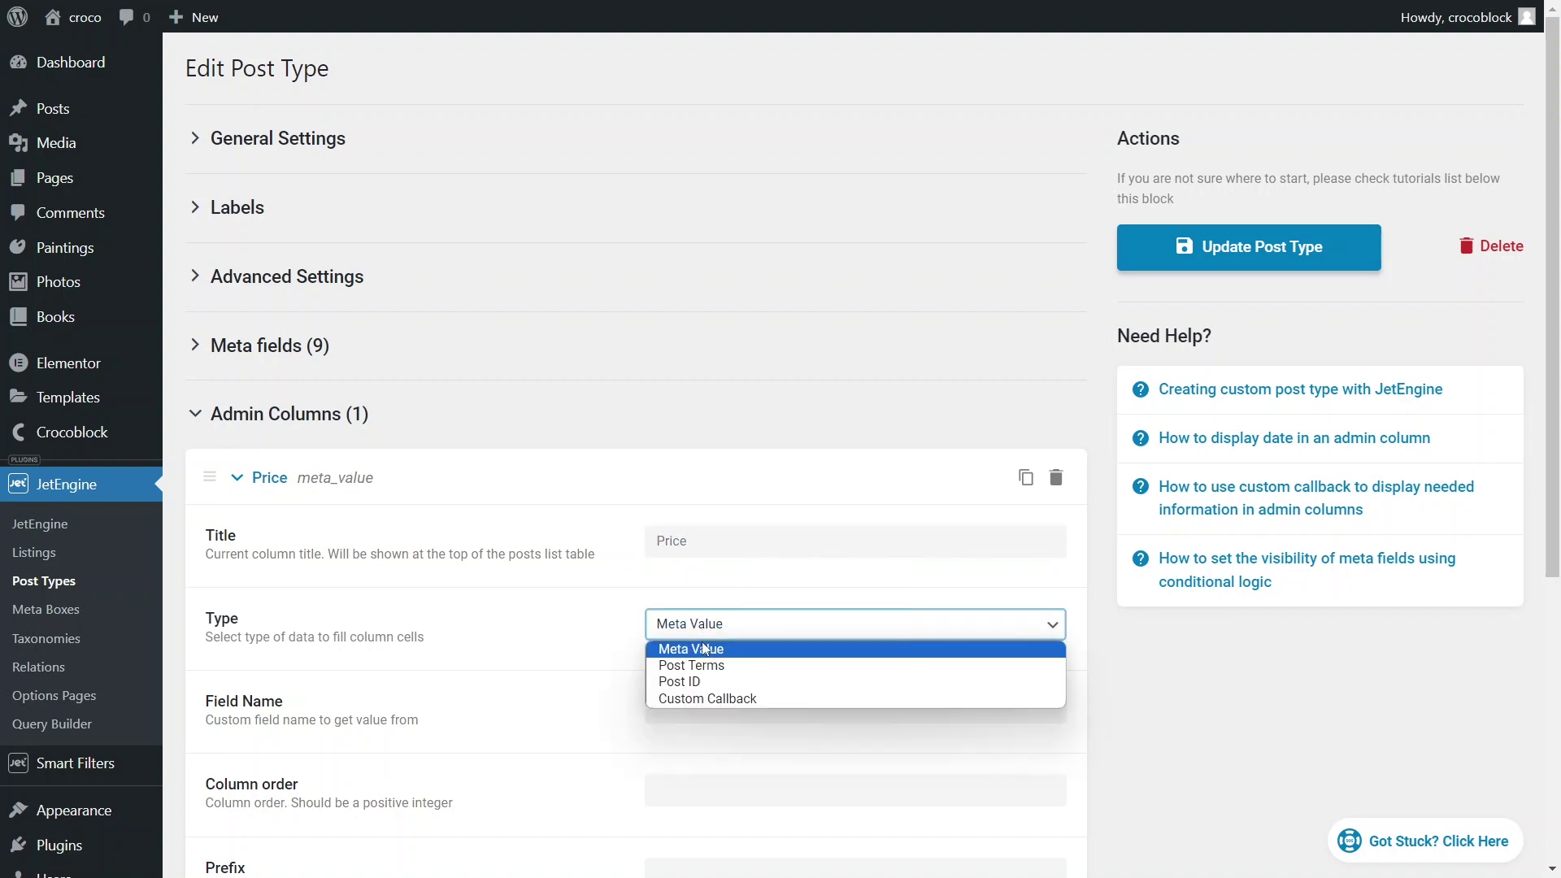
{"action": "left_click", "coordinate": [704, 647]}
{"action": "left_click", "coordinate": [697, 713]}
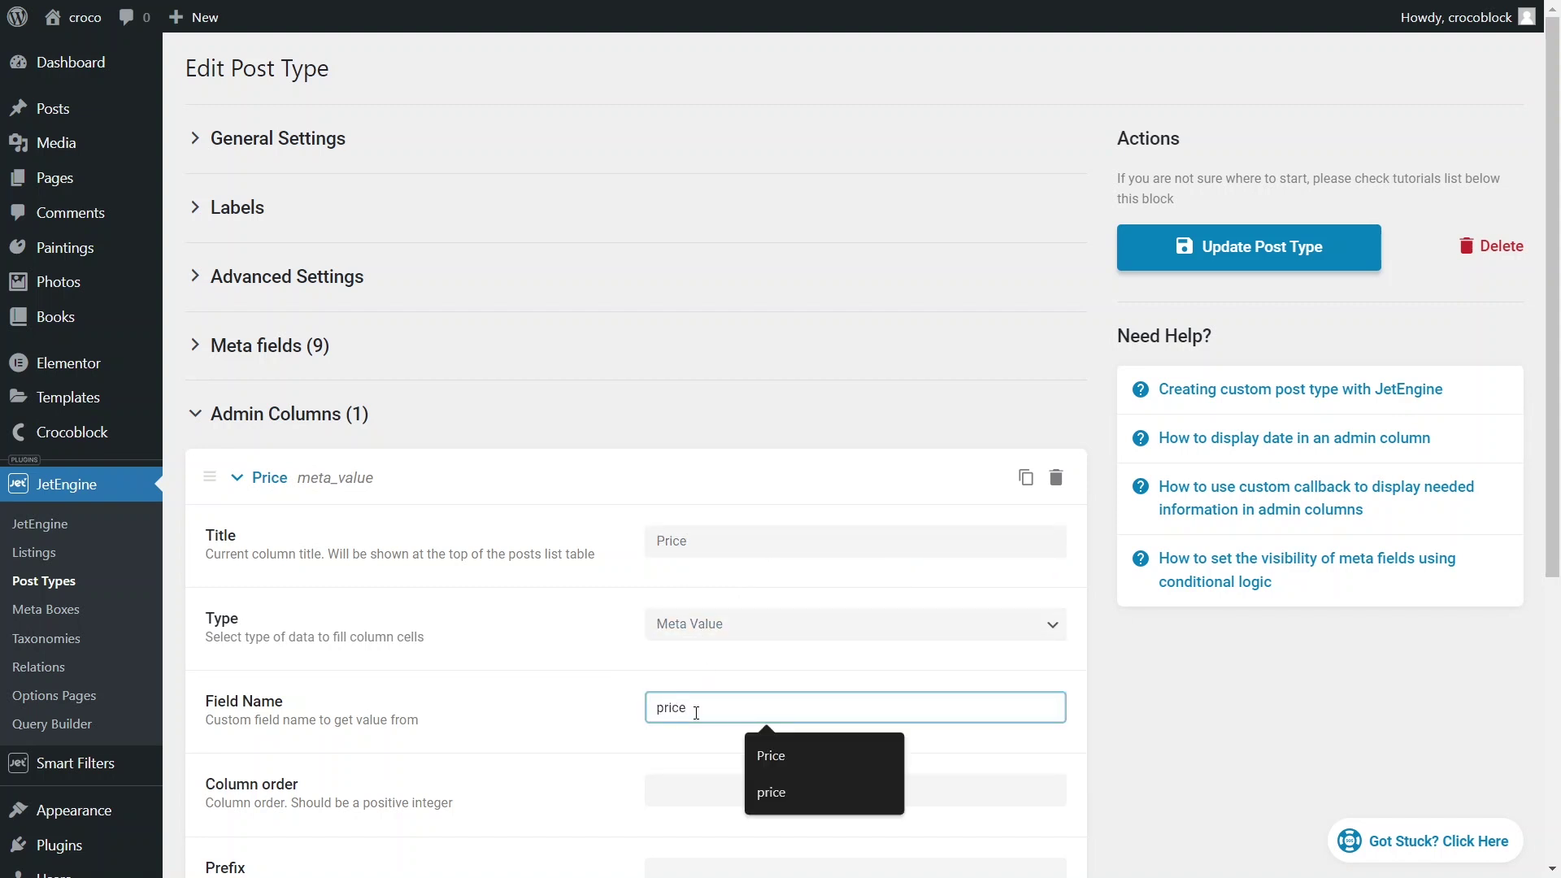
{"action": "left_click", "coordinate": [696, 674]}
{"action": "scroll", "coordinate": [695, 650], "scroll_direction": "down", "scroll_amount": 4}
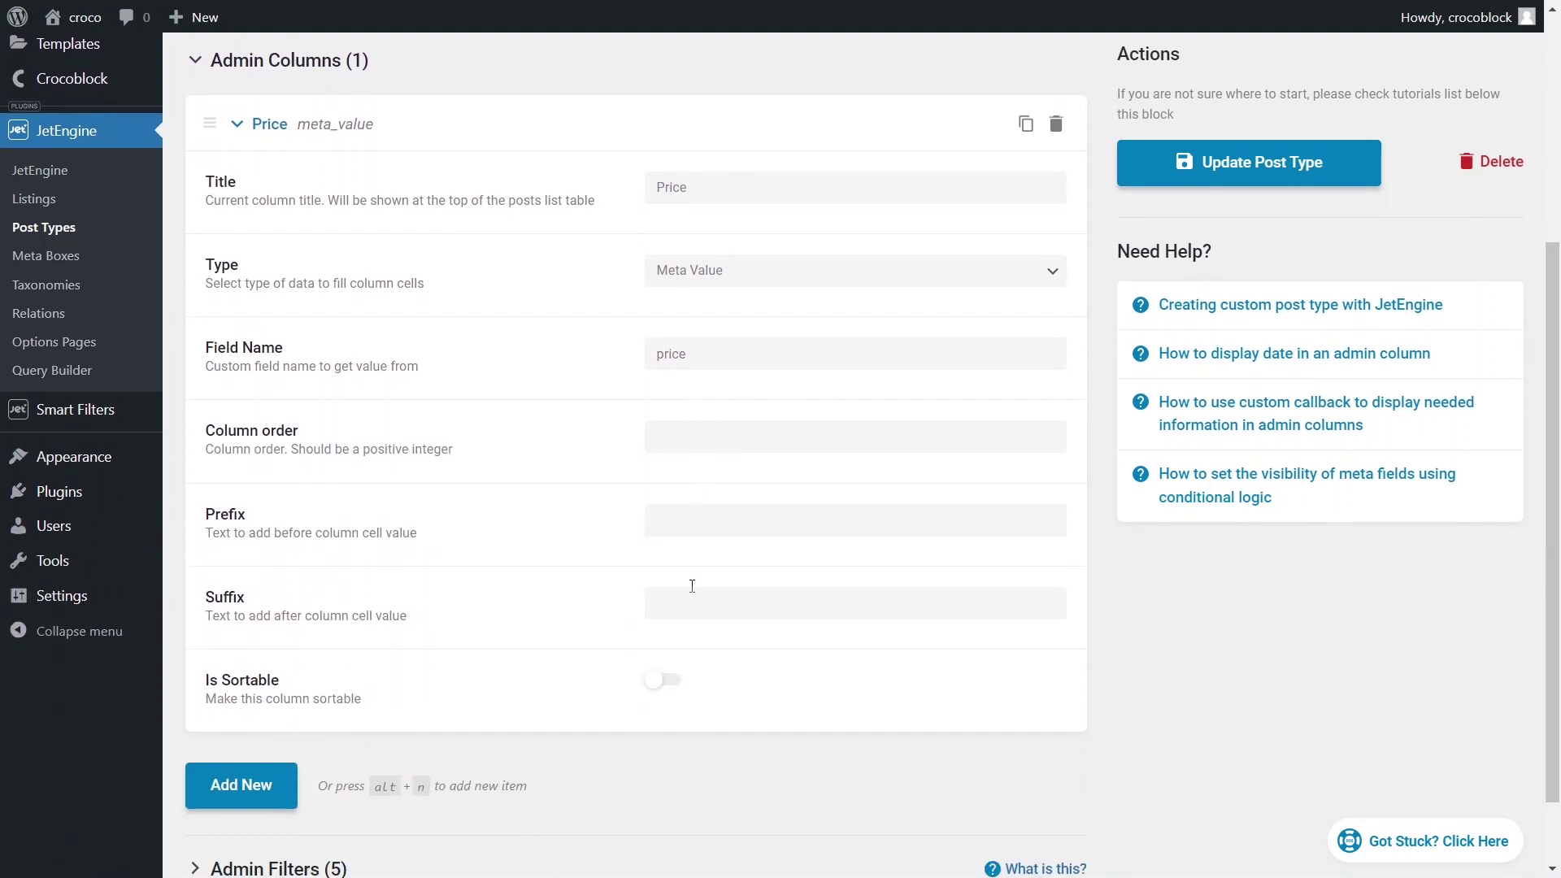
{"action": "left_click", "coordinate": [709, 440]}
{"action": "left_click", "coordinate": [668, 679]}
{"action": "left_click", "coordinate": [669, 761]}
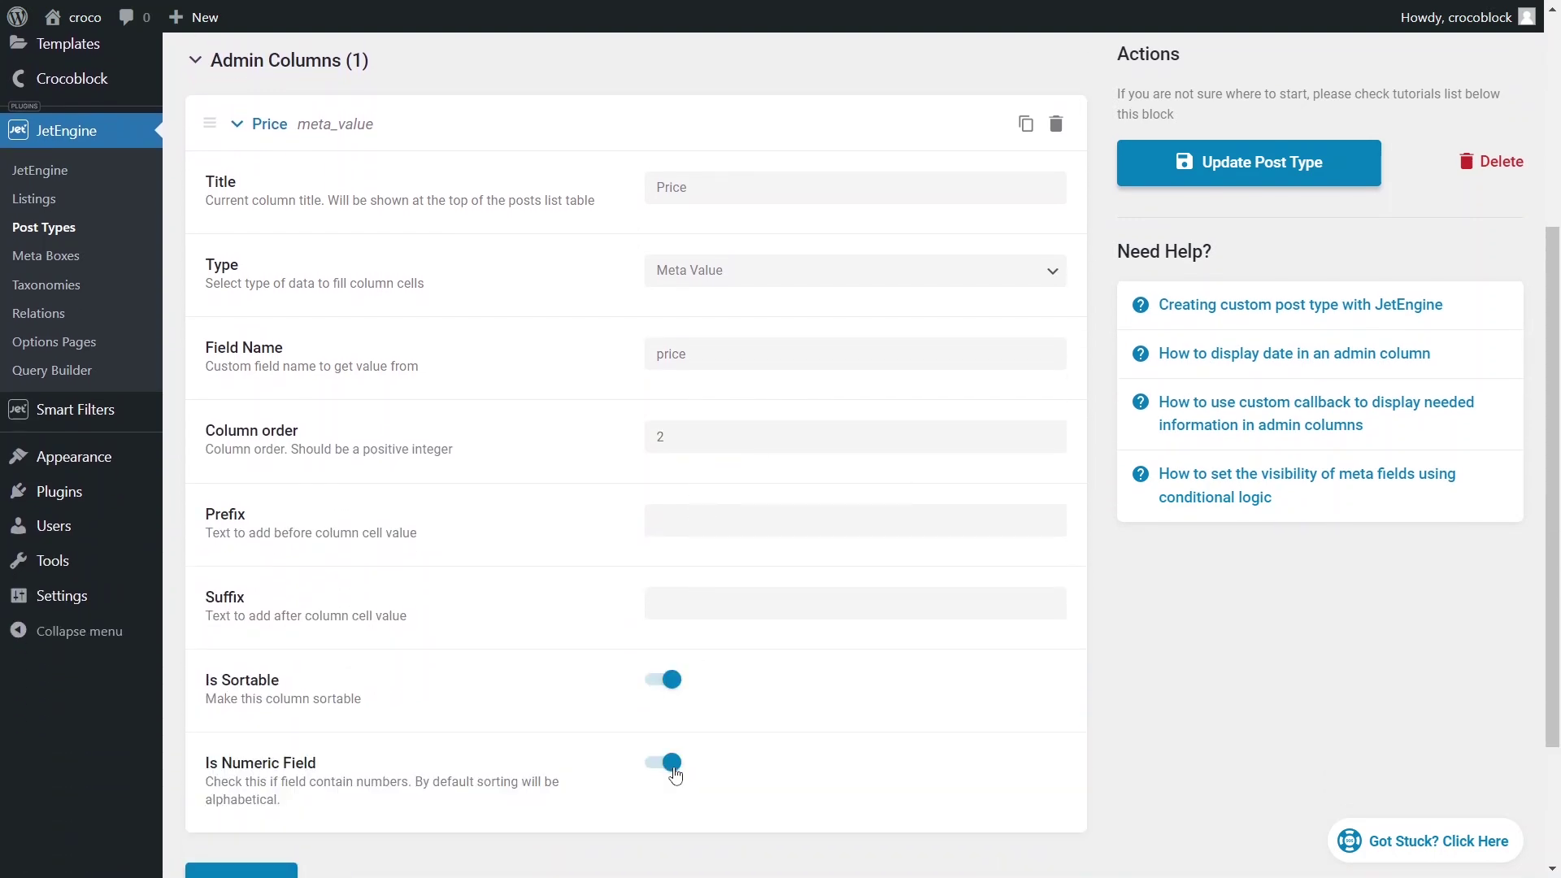
{"action": "left_click", "coordinate": [1203, 161]}
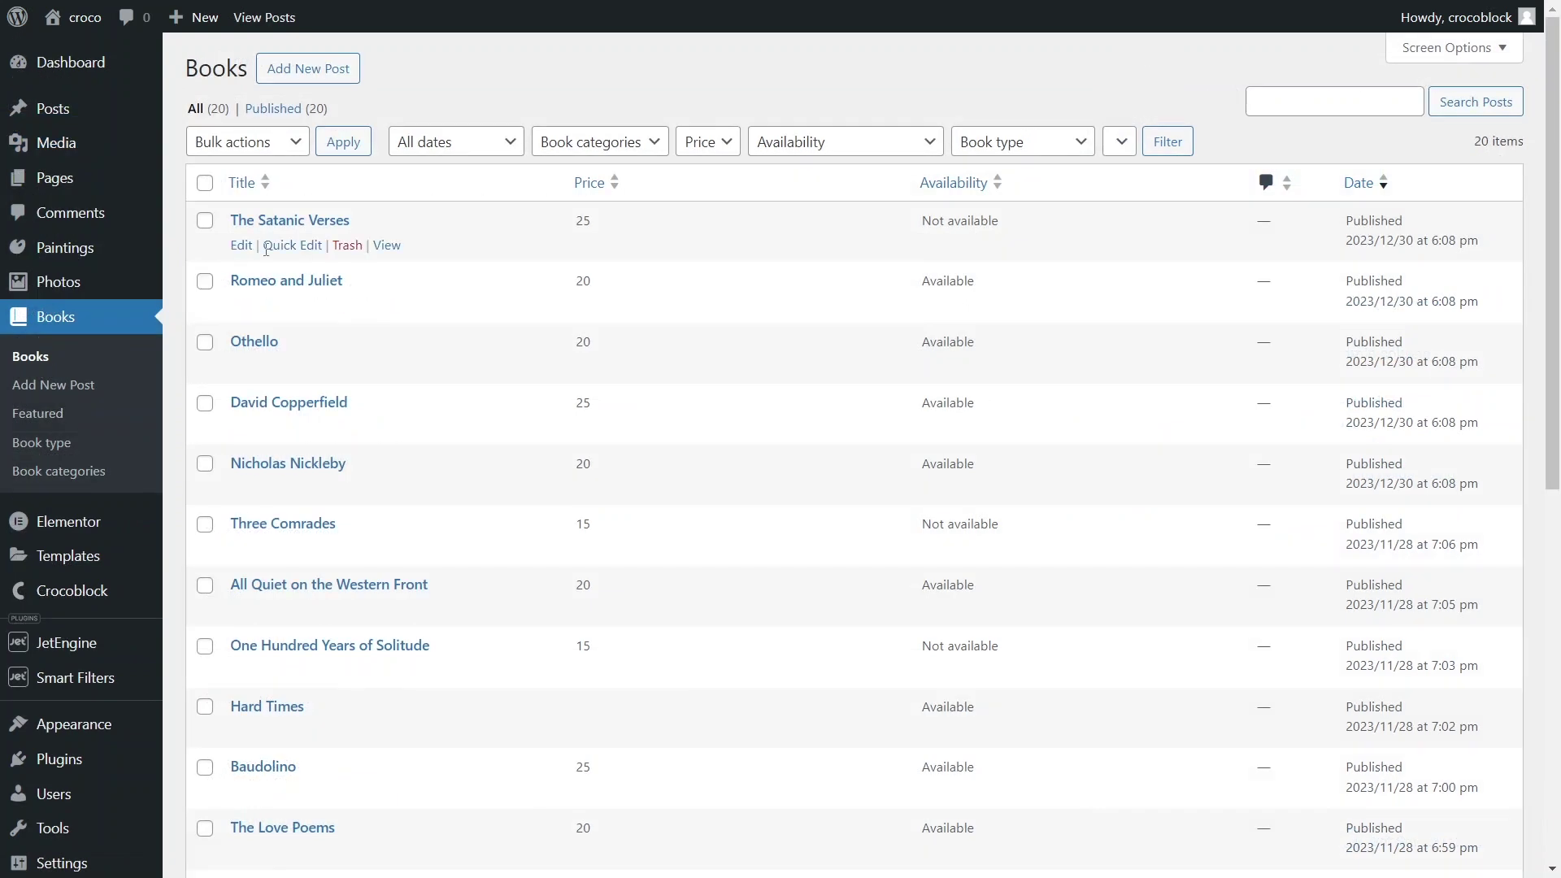
Step: Test sorting the Books list by Price and by Availability in both directions
{"action": "left_click", "coordinate": [617, 193]}
{"action": "left_click", "coordinate": [615, 186]}
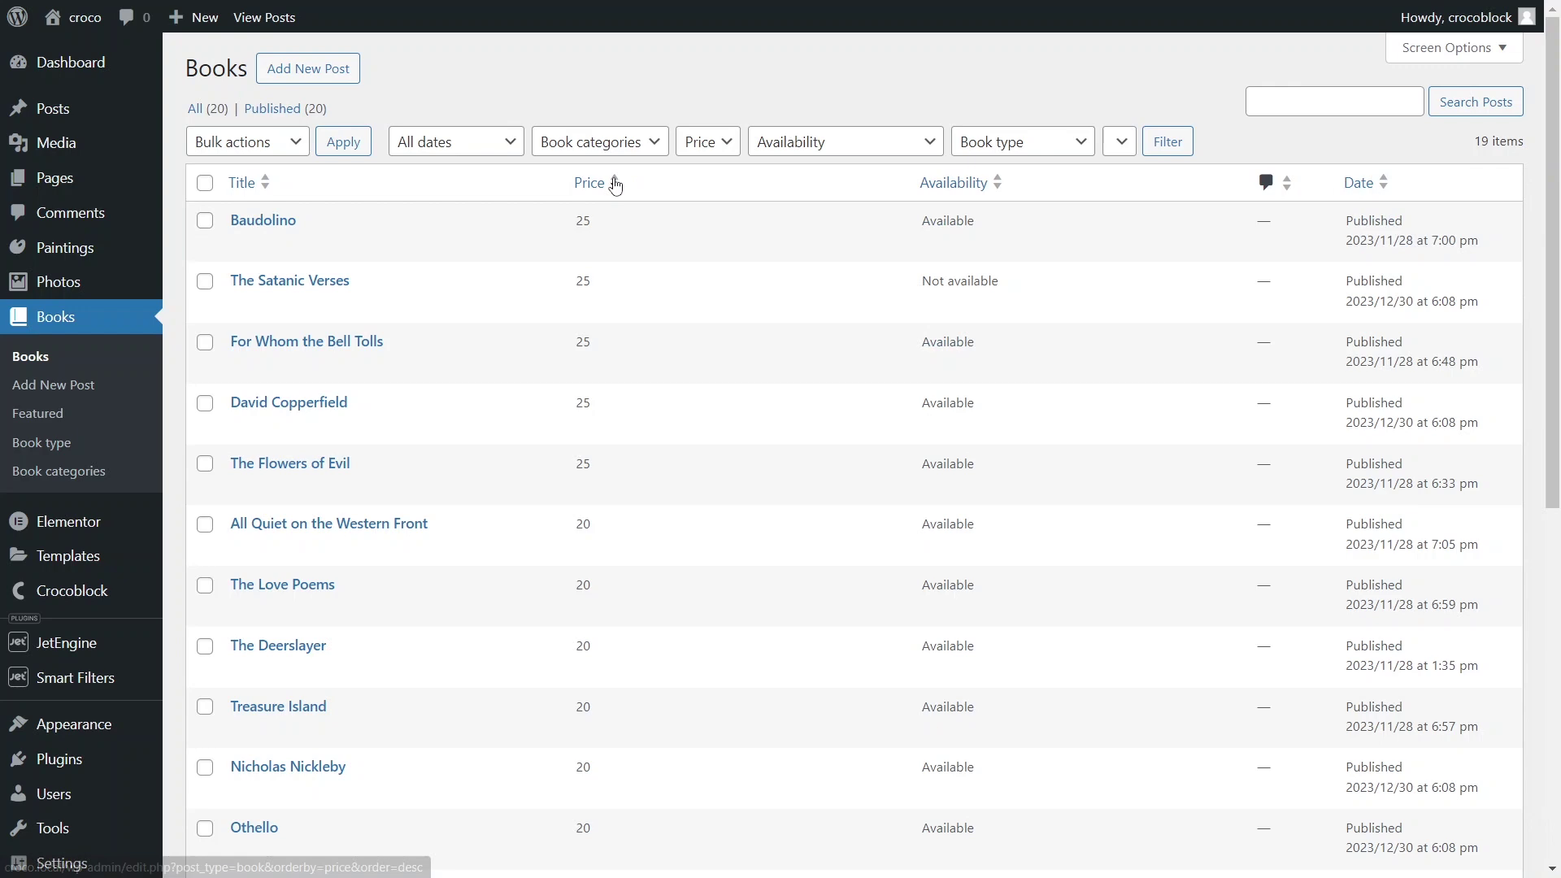
{"action": "left_click", "coordinate": [1001, 182]}
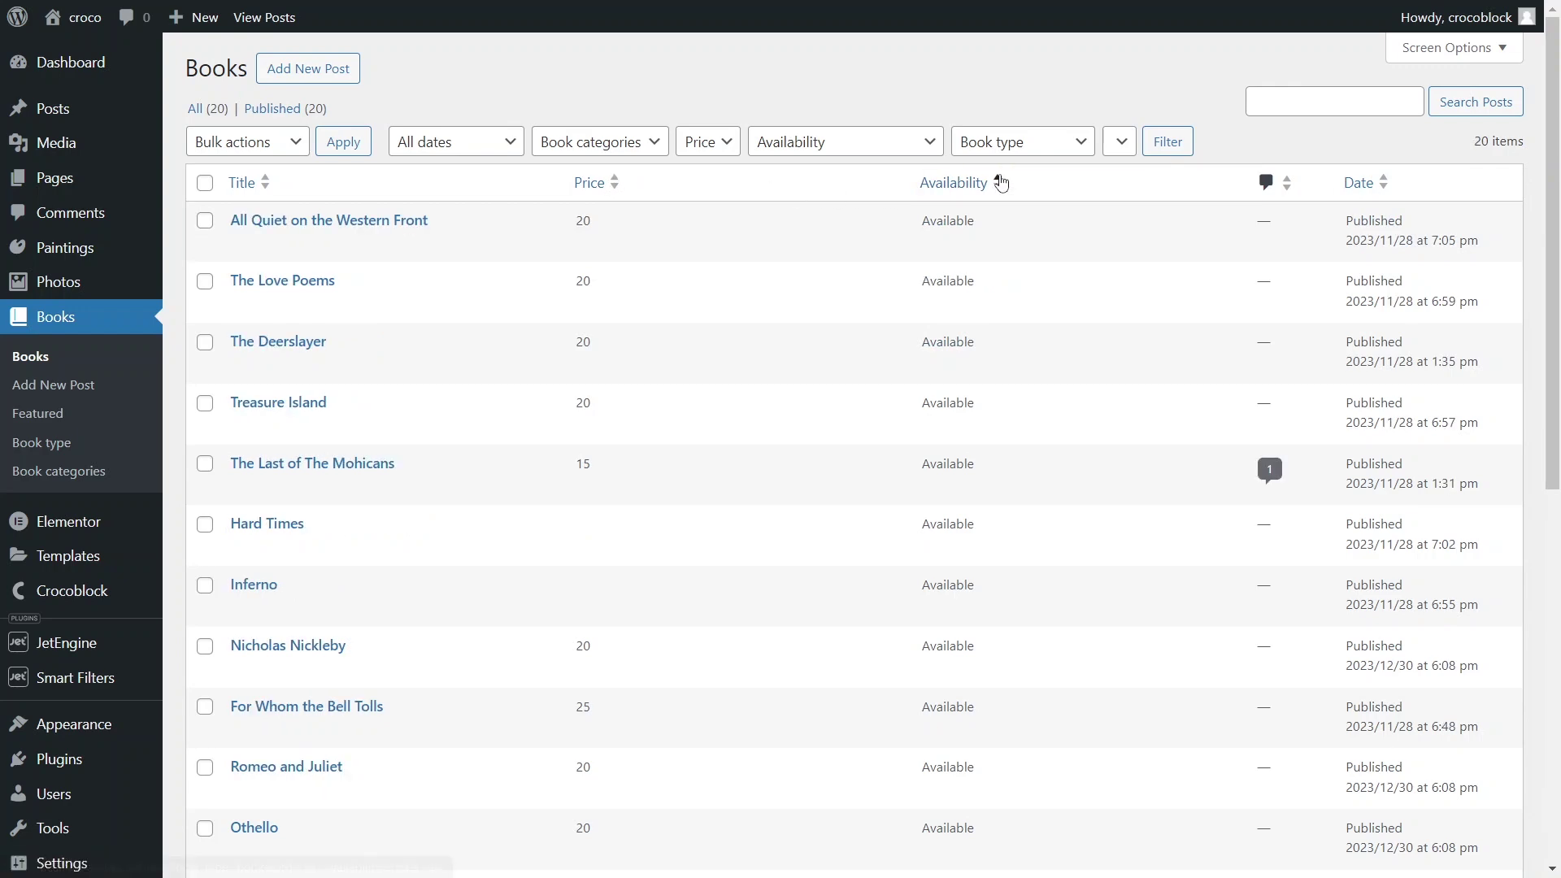
{"action": "left_click", "coordinate": [999, 191]}
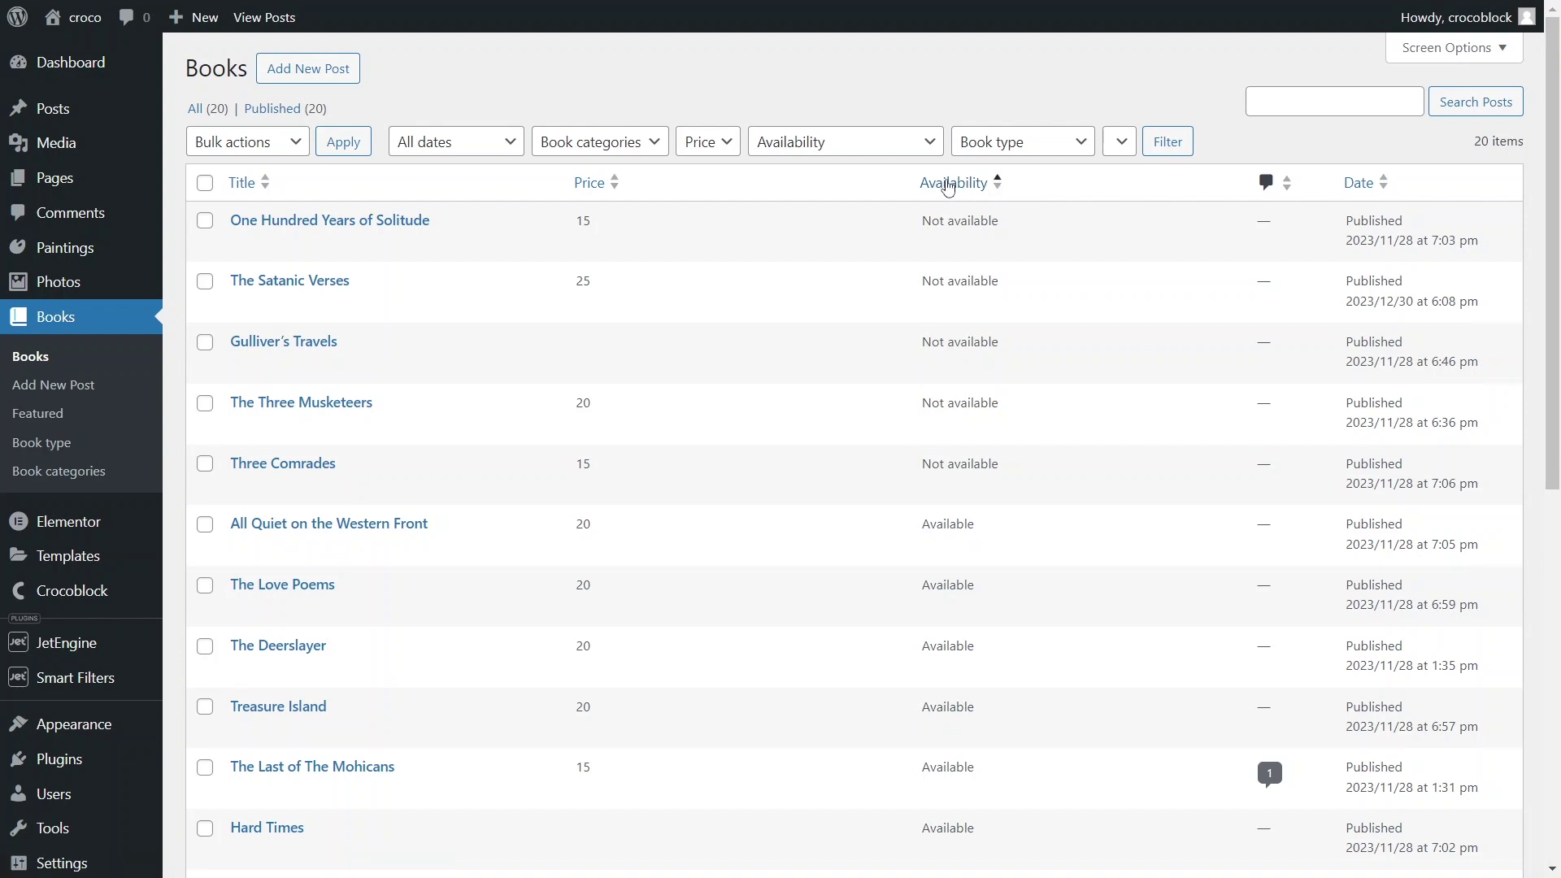
Step: Sort by price ascending and filter the list to the E-books book type
{"action": "left_click", "coordinate": [656, 143]}
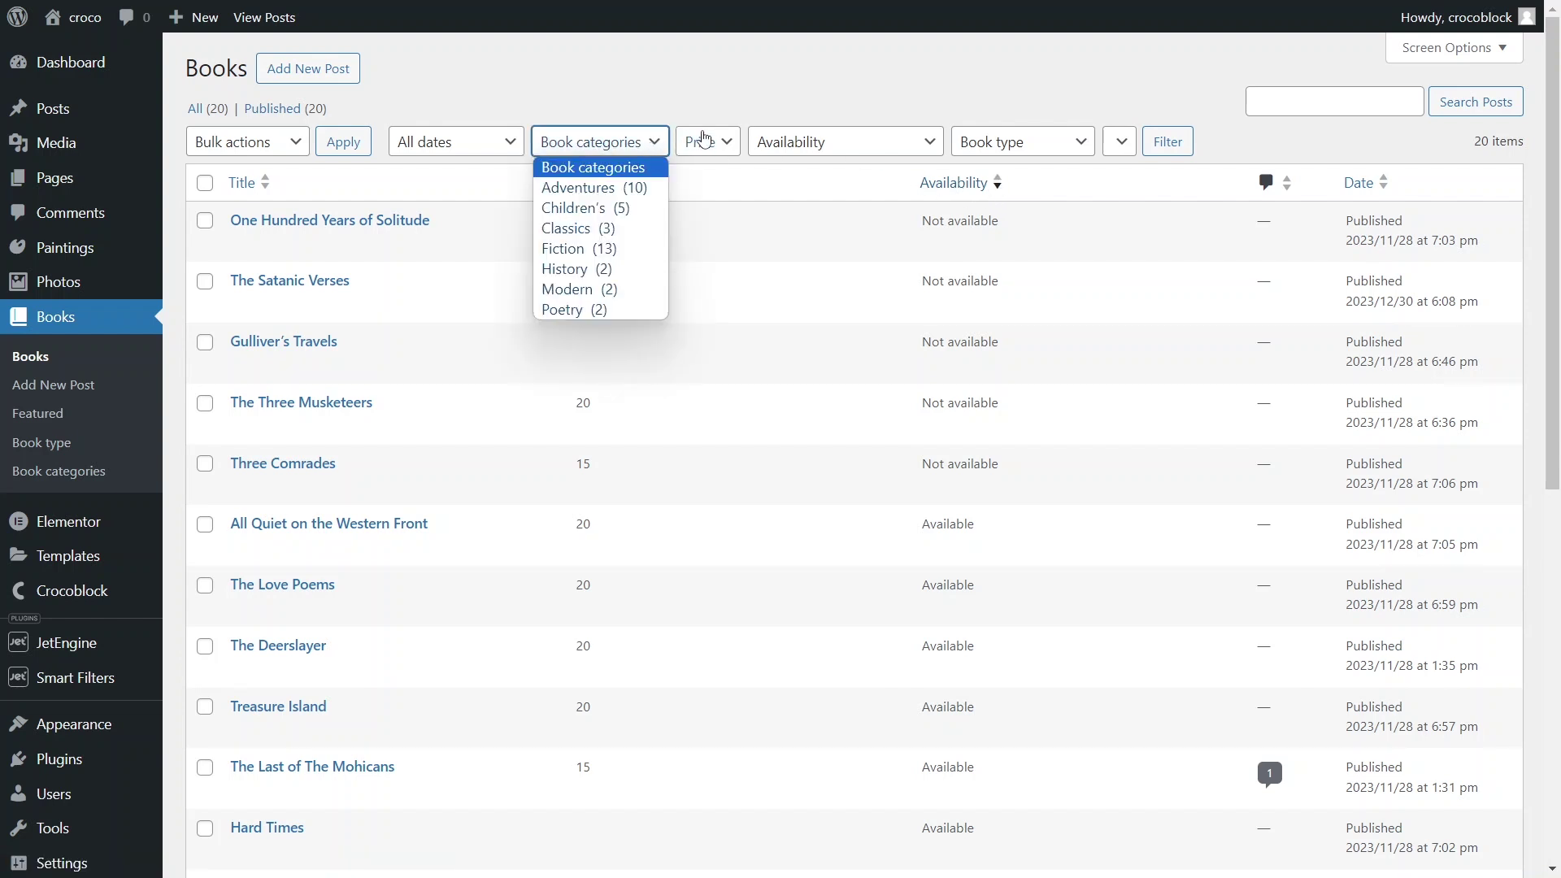
{"action": "left_click", "coordinate": [637, 168]}
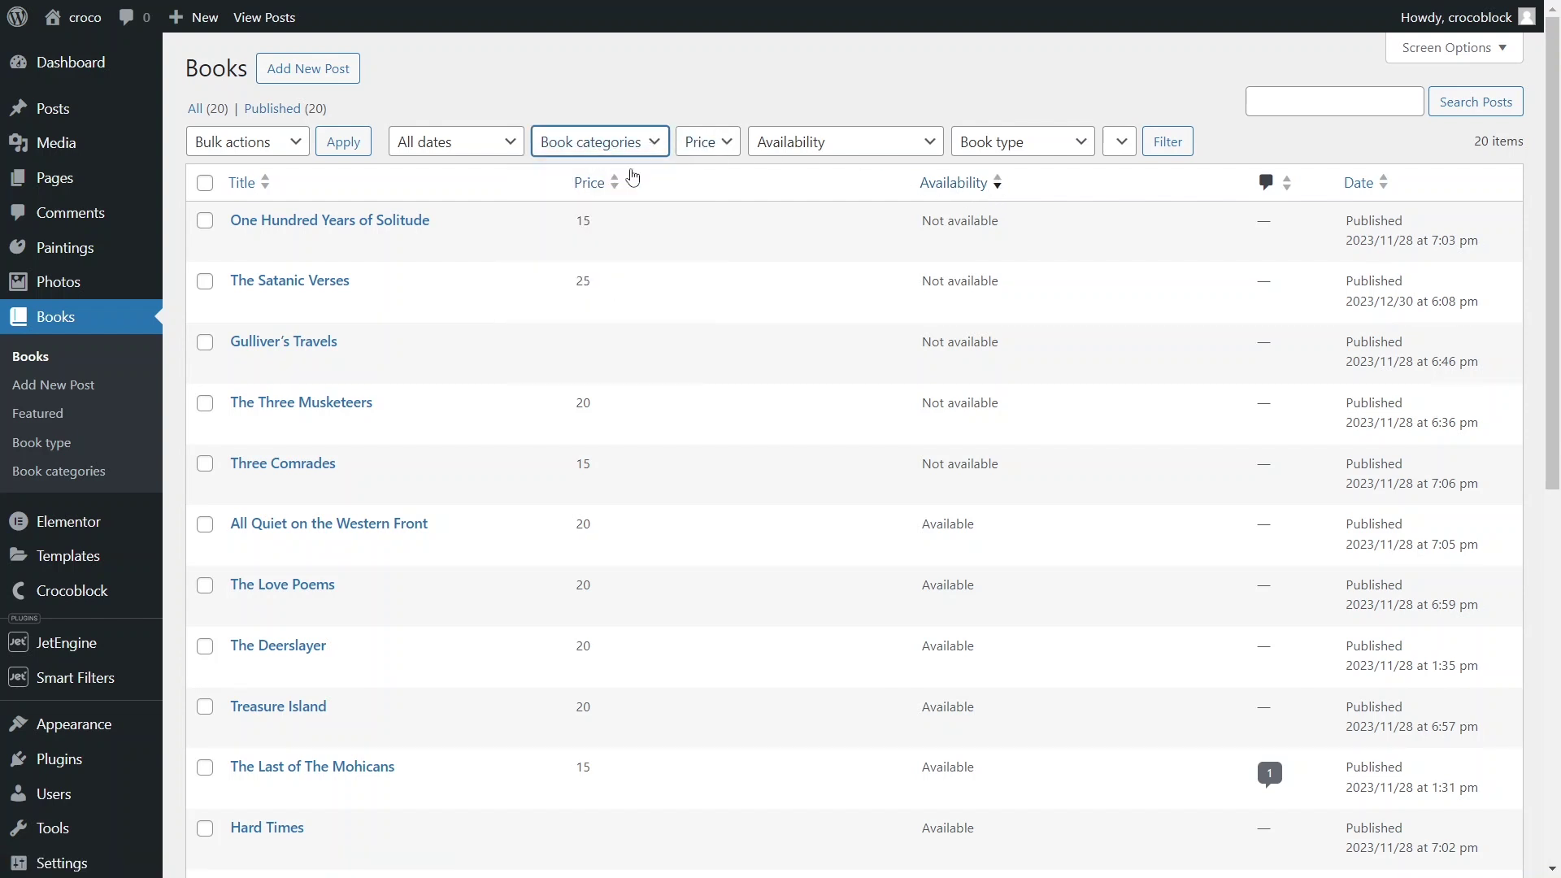
{"action": "left_click", "coordinate": [927, 147]}
{"action": "left_click", "coordinate": [893, 189]}
{"action": "left_click", "coordinate": [894, 189]}
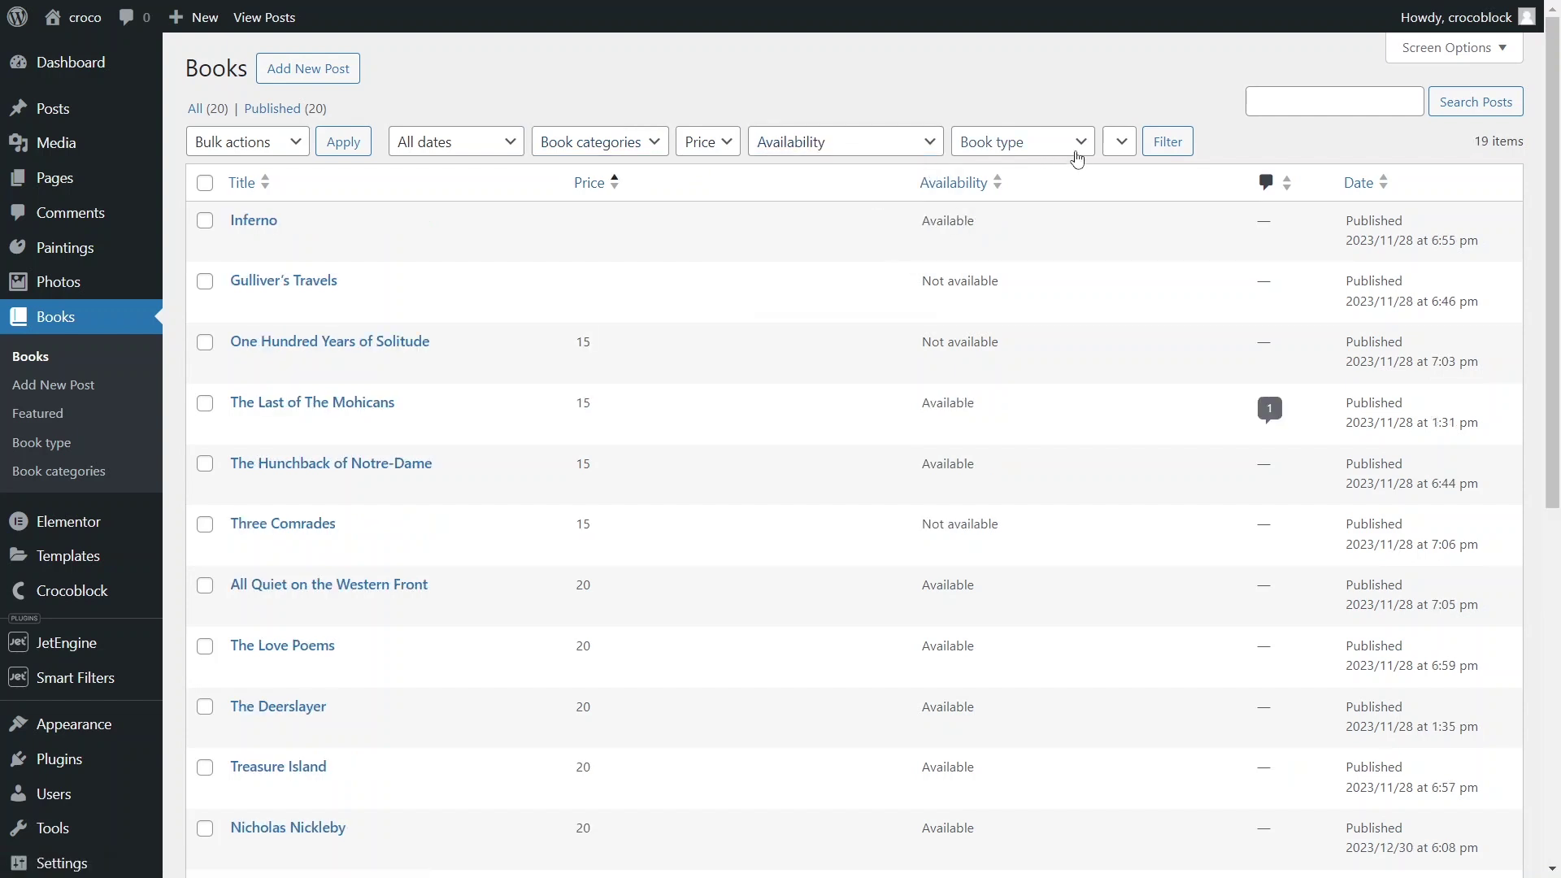
{"action": "left_click", "coordinate": [1074, 151]}
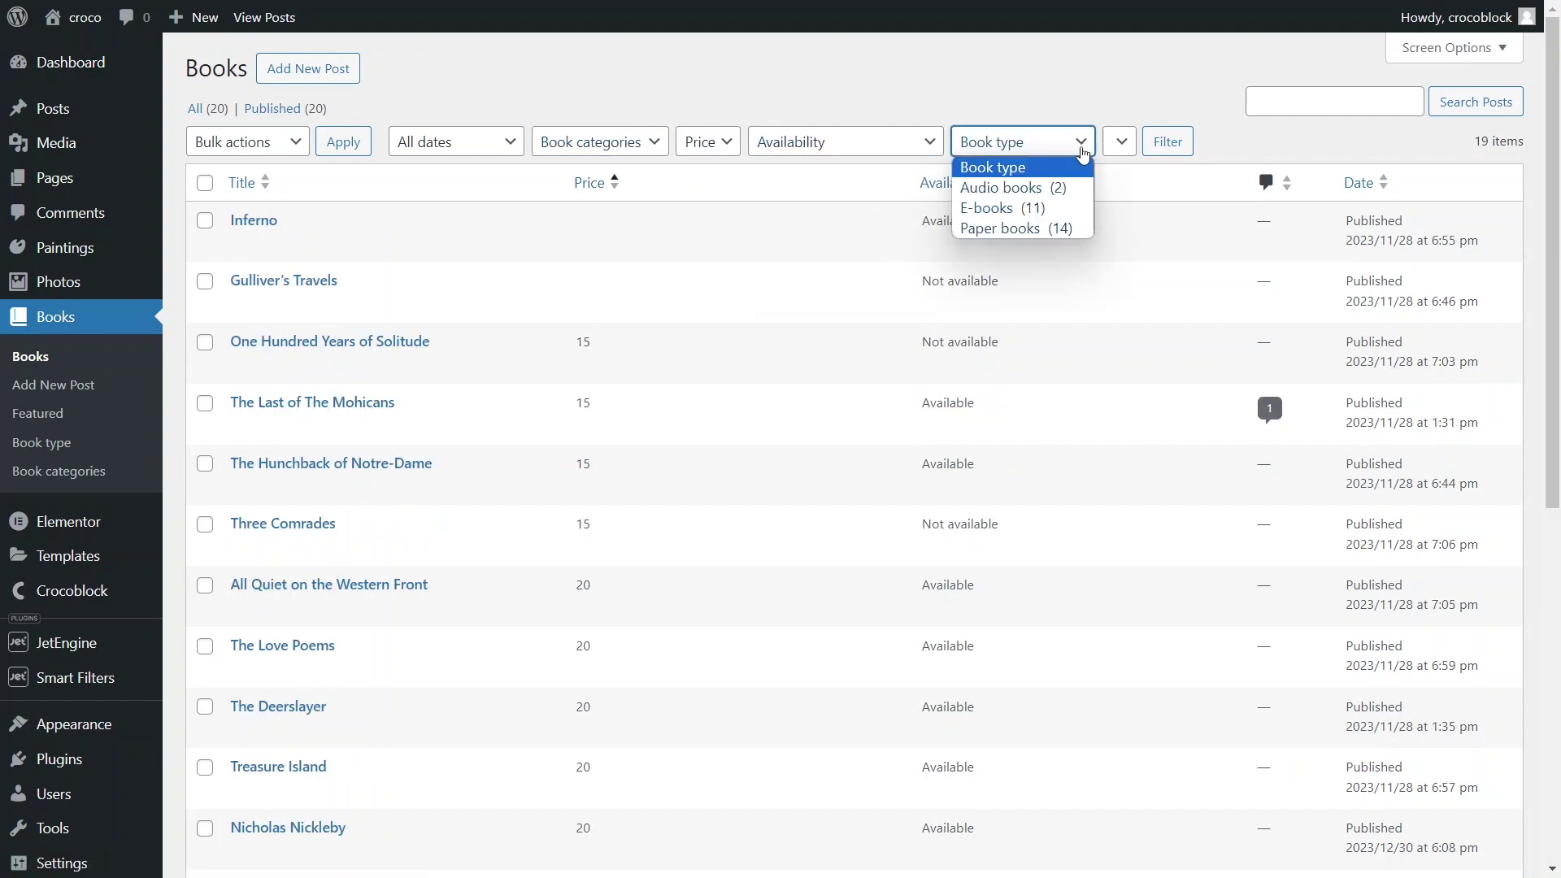
{"action": "left_click", "coordinate": [1019, 212]}
{"action": "left_click", "coordinate": [1155, 151]}
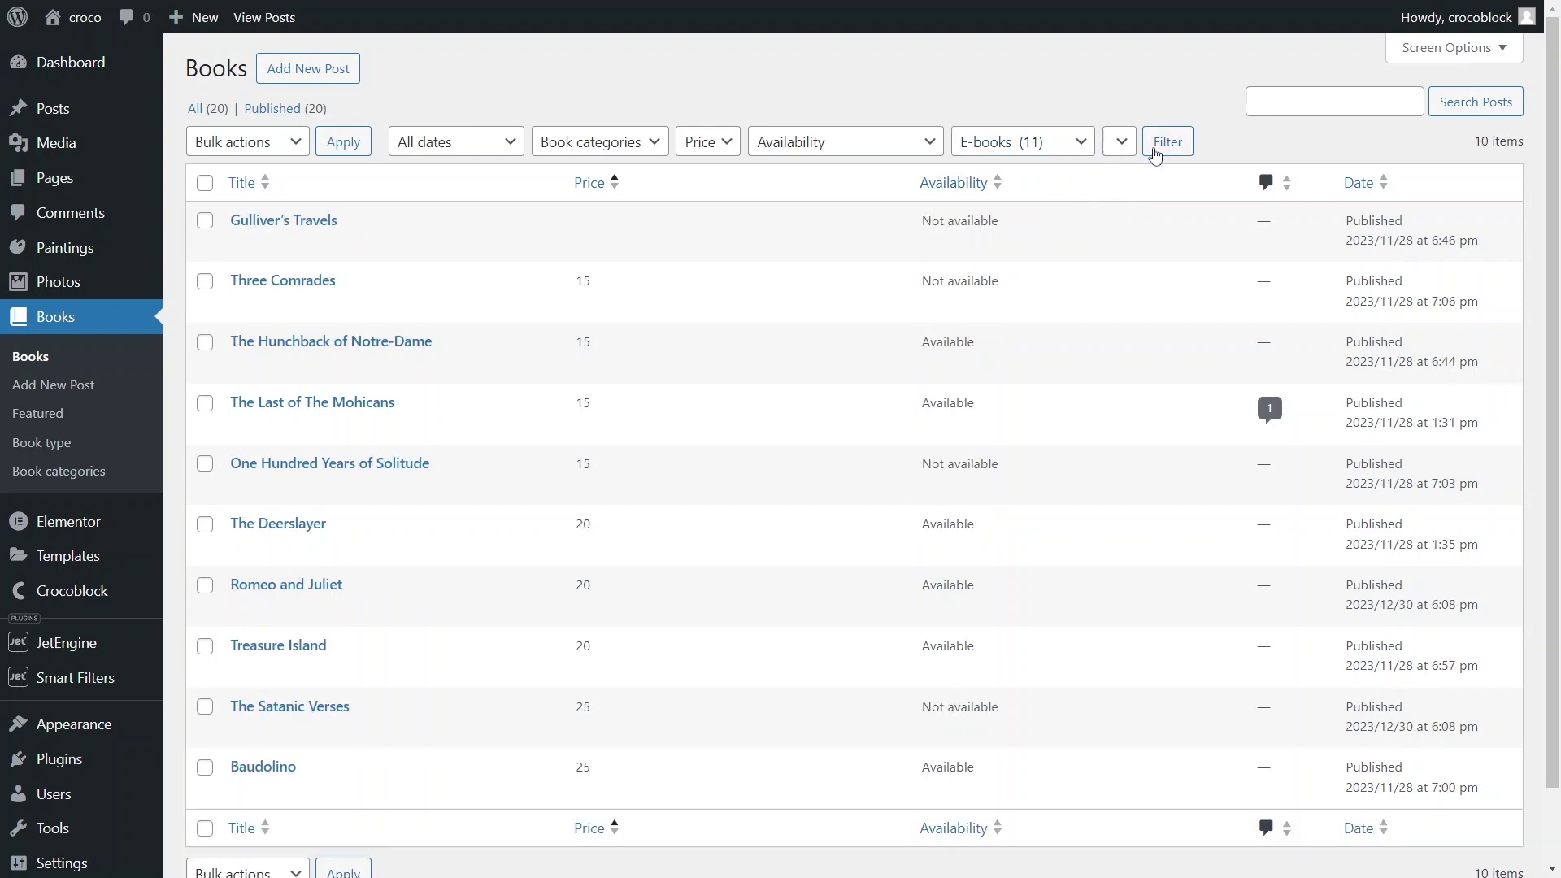
Step: Bulk-edit all ten listed e-books to add the Featured term 'Bestsellers'
{"action": "left_click", "coordinate": [206, 184]}
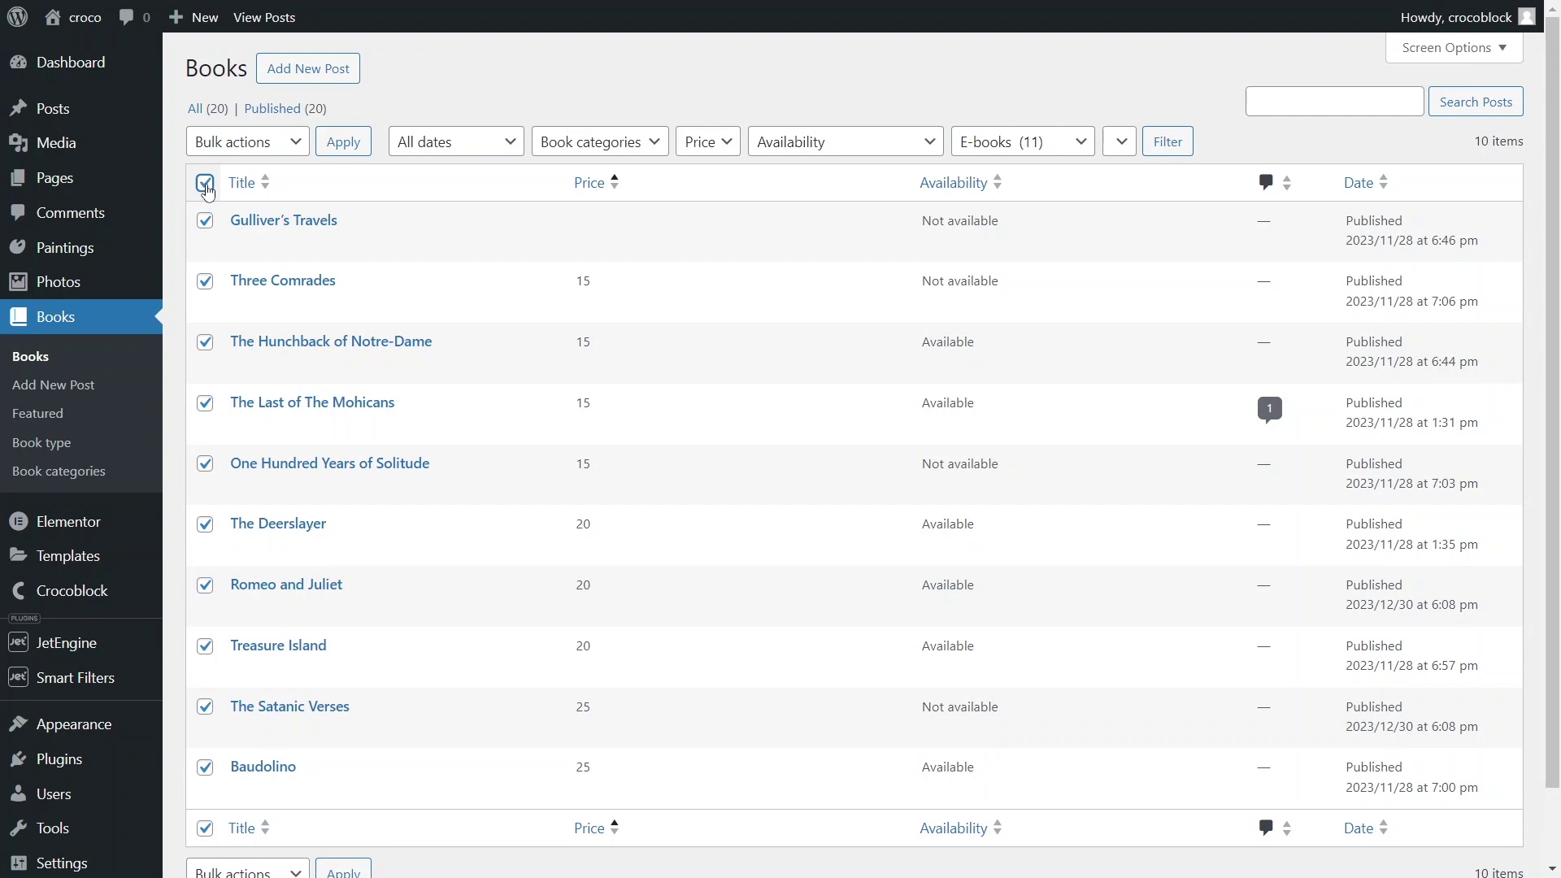
{"action": "left_click", "coordinate": [291, 148]}
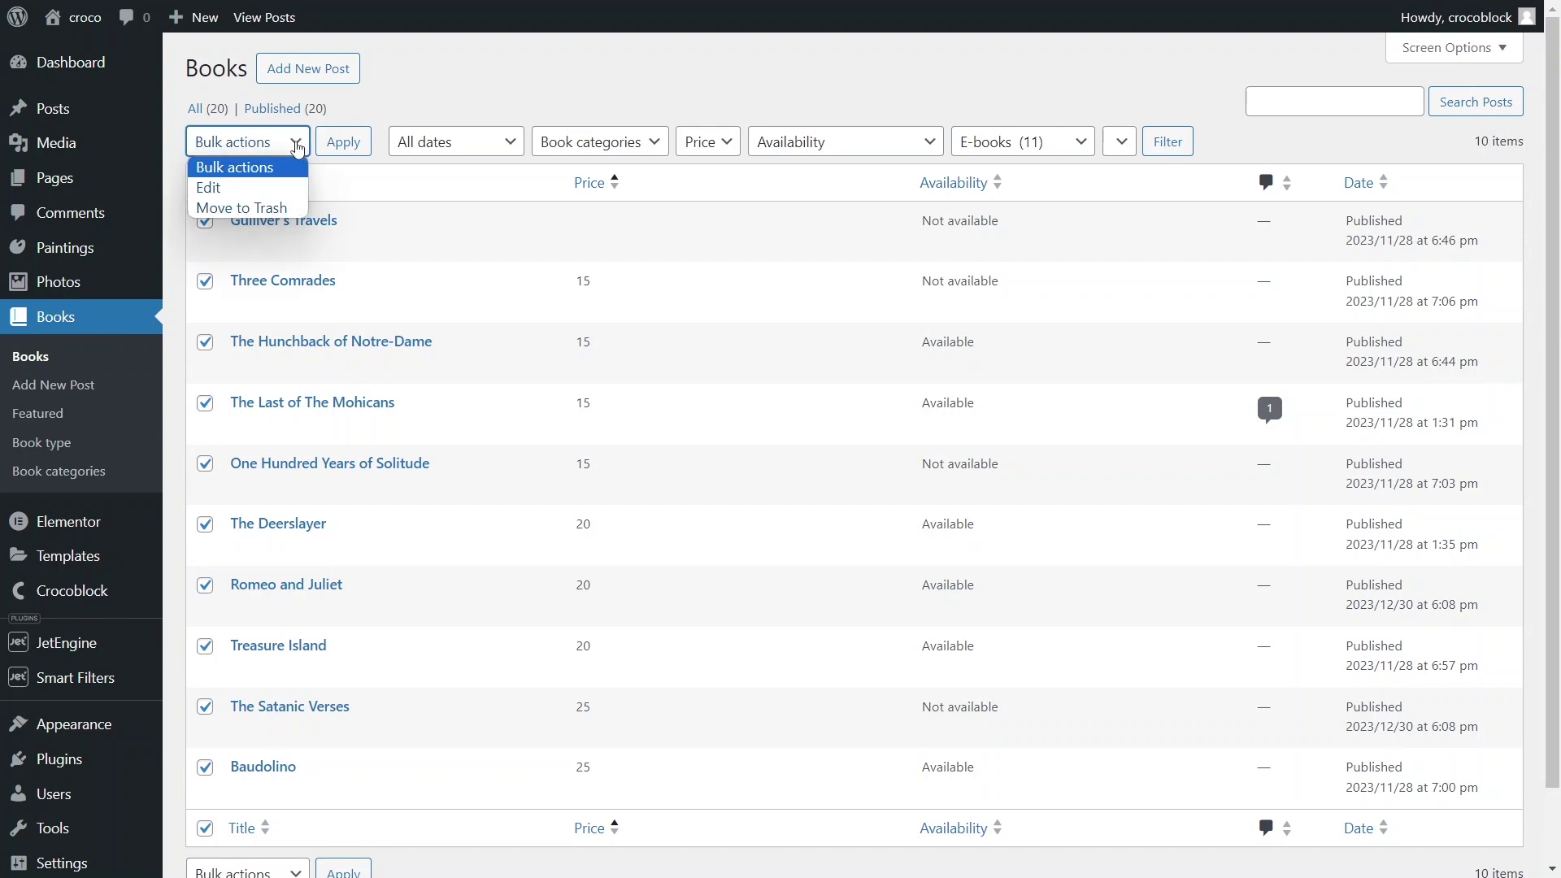
{"action": "left_click", "coordinate": [270, 192]}
{"action": "left_click", "coordinate": [342, 143]}
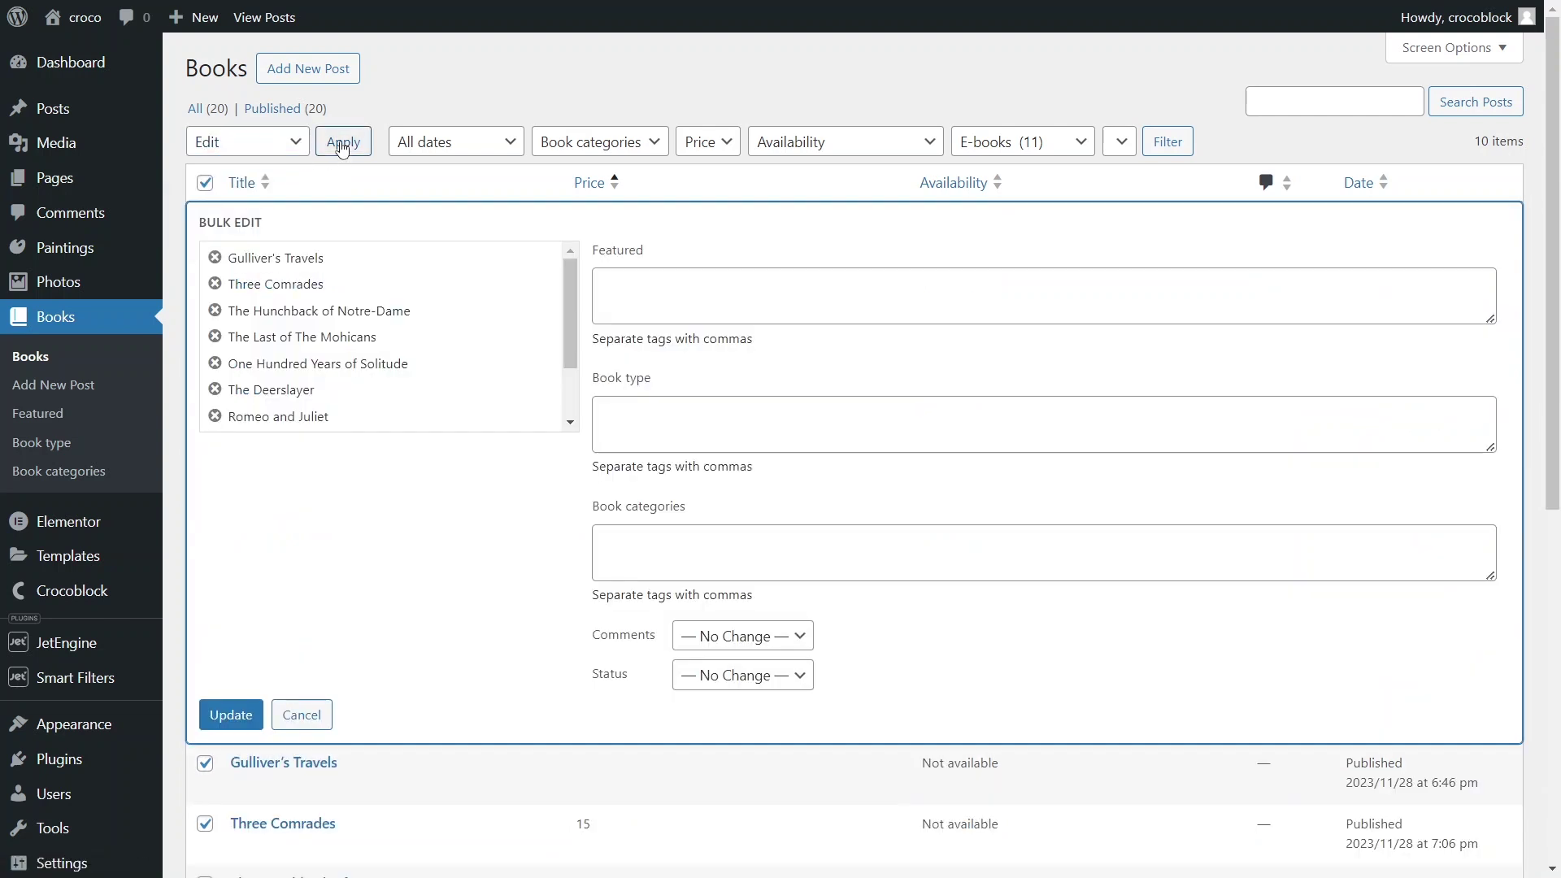
{"action": "left_click", "coordinate": [632, 294]}
{"action": "type", "text": "Be"}
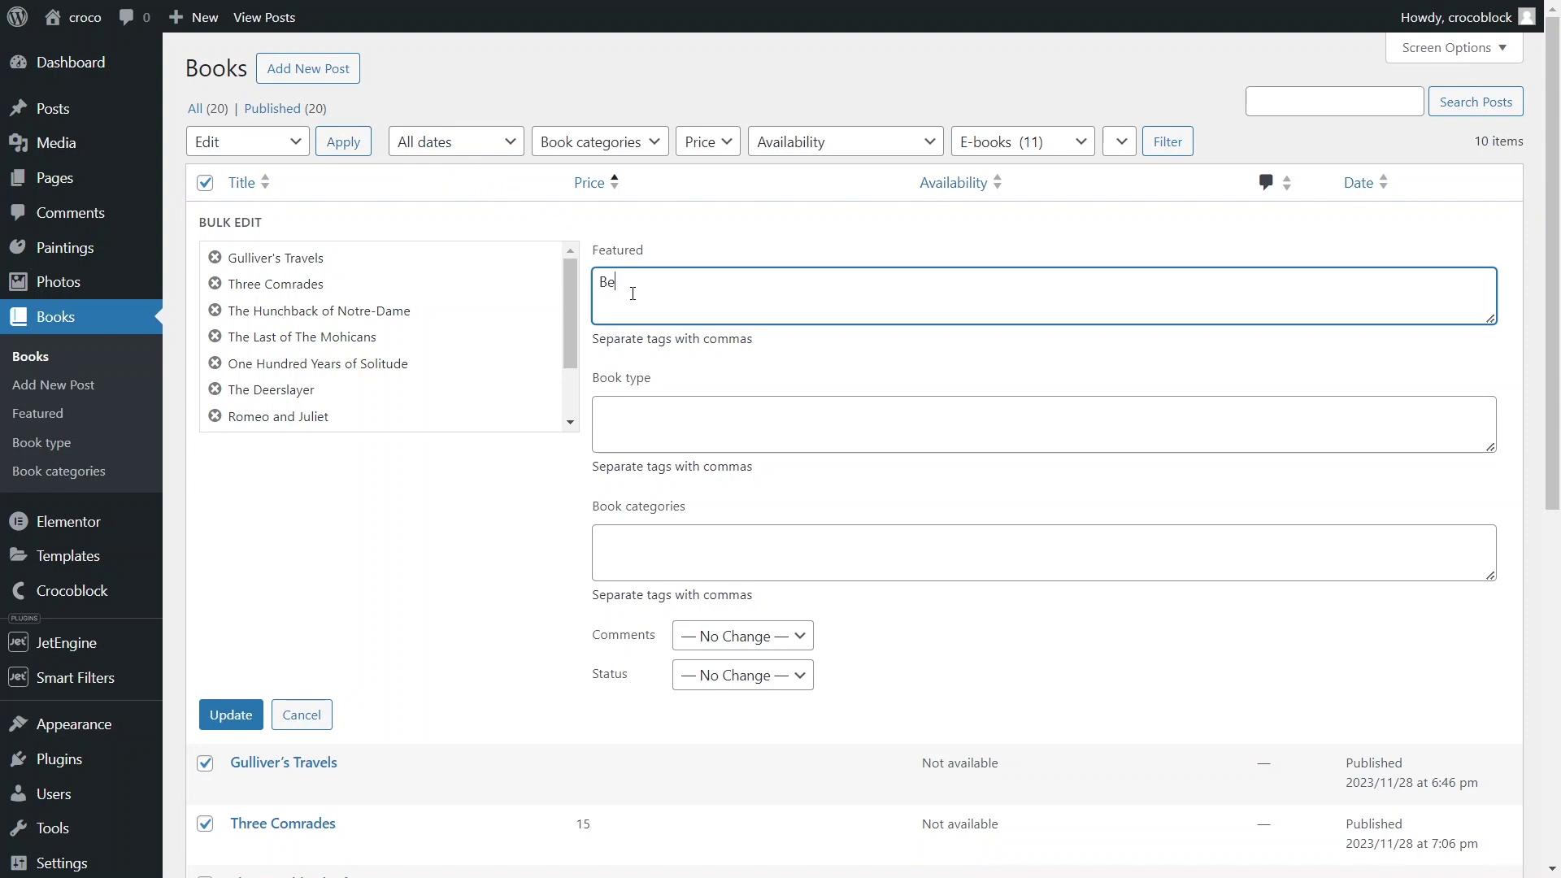
{"action": "type", "text": "st"}
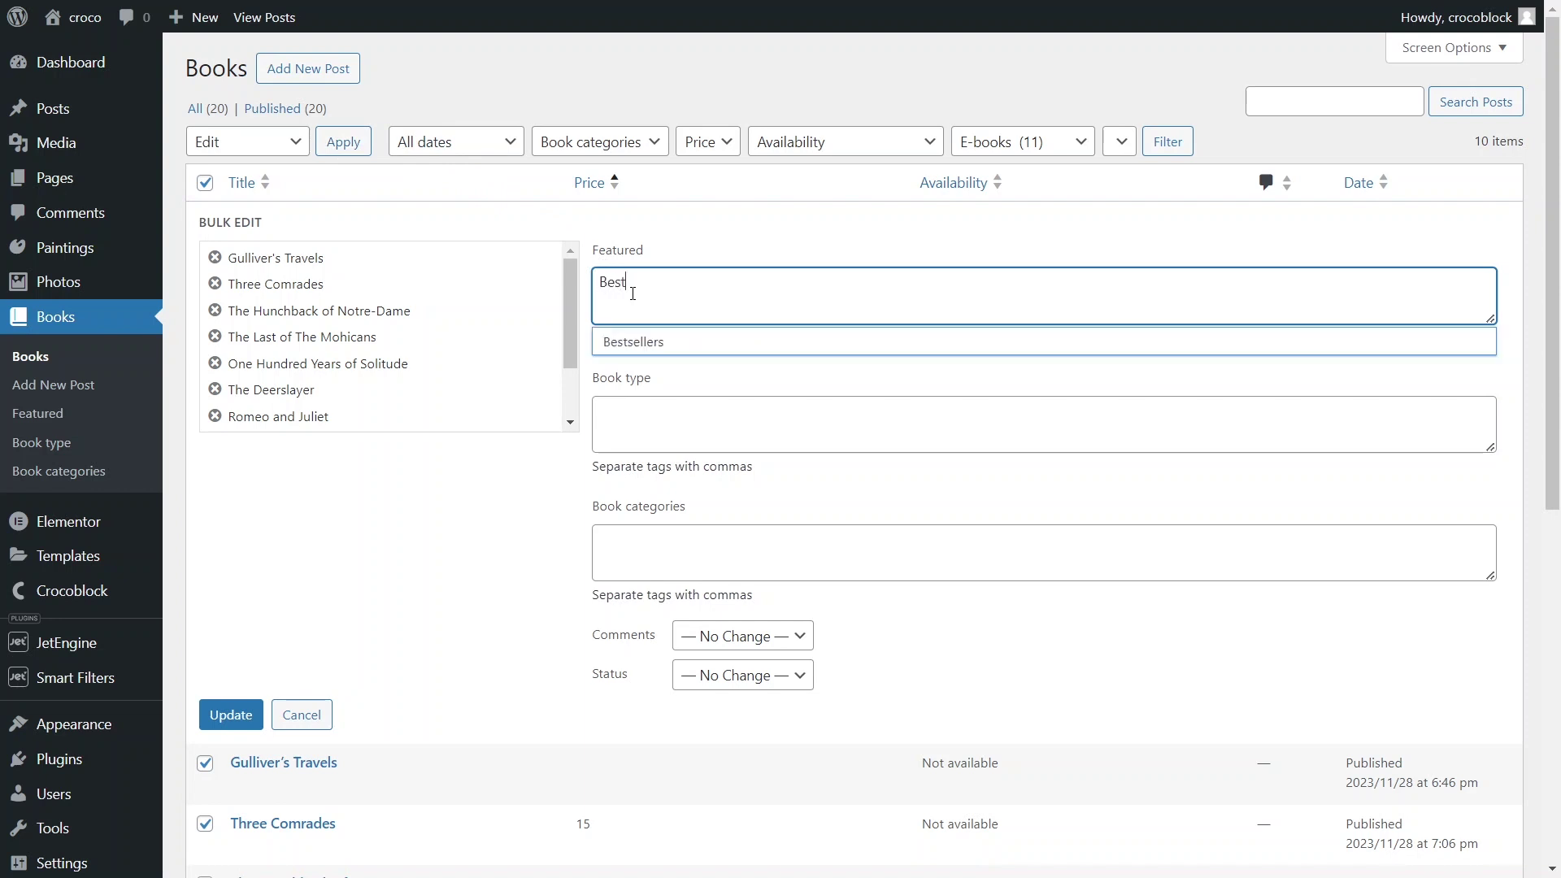
{"action": "left_click", "coordinate": [630, 343]}
{"action": "left_click", "coordinate": [246, 717]}
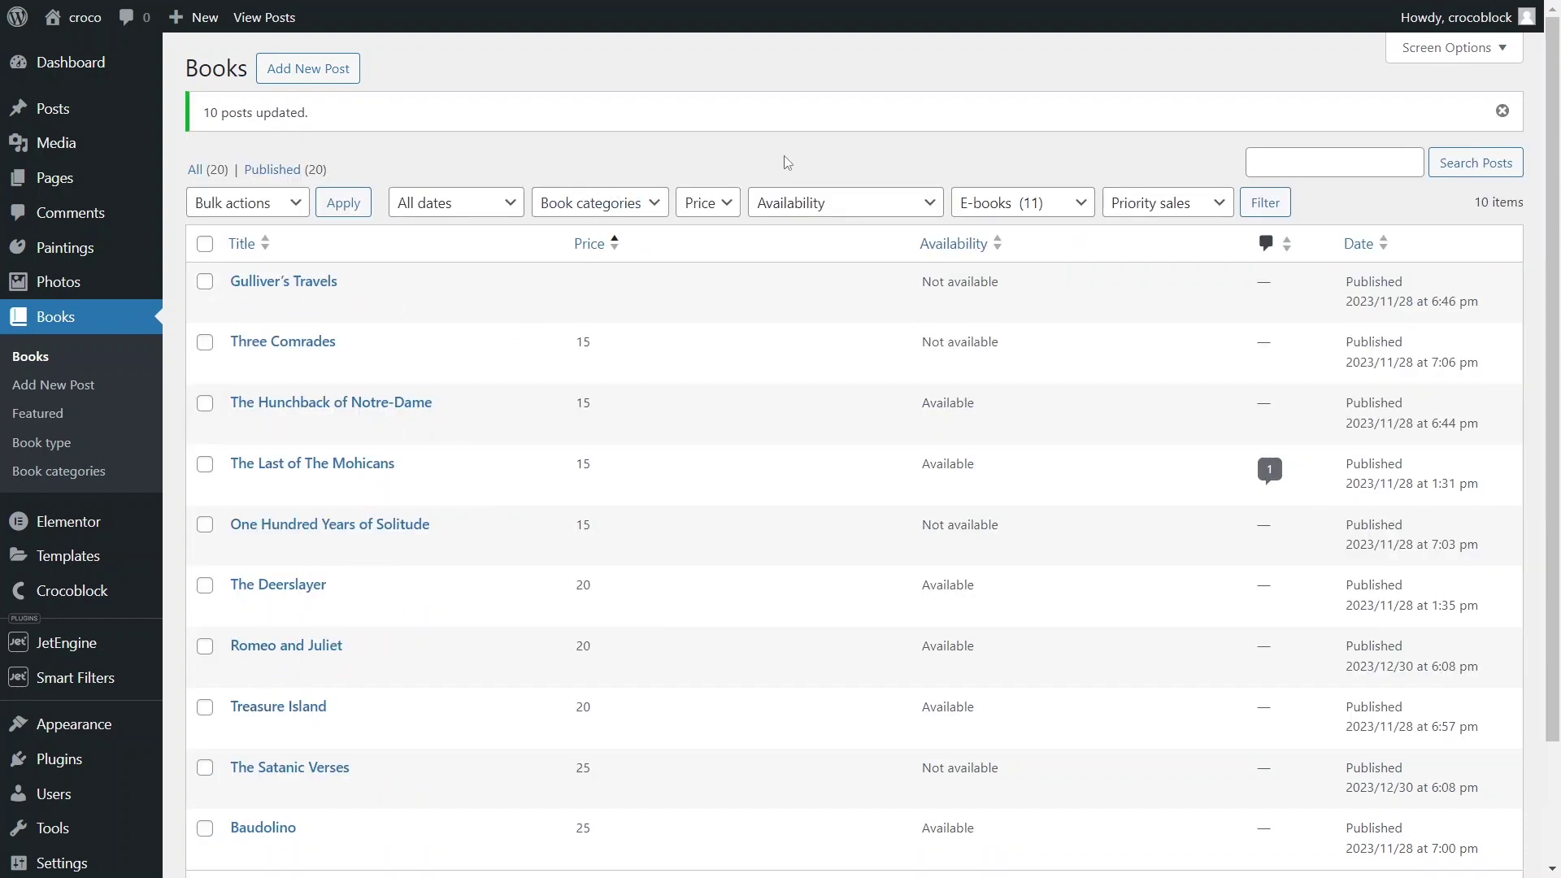
Step: Filter the list to Paper books and bring up the Availability filter choices
{"action": "left_click", "coordinate": [1088, 209]}
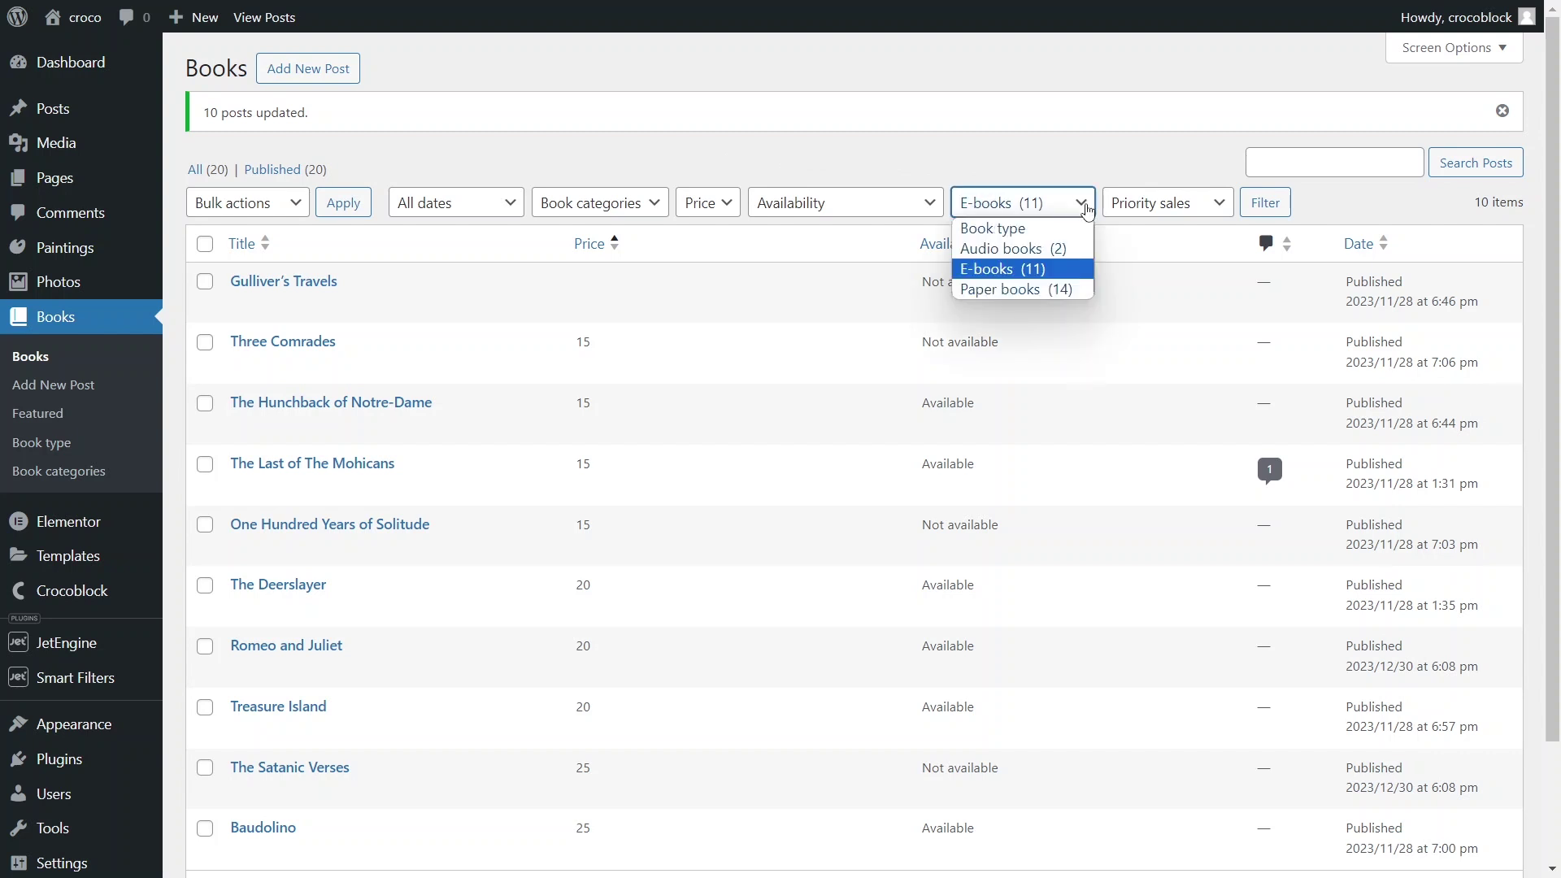
{"action": "left_click", "coordinate": [1016, 289]}
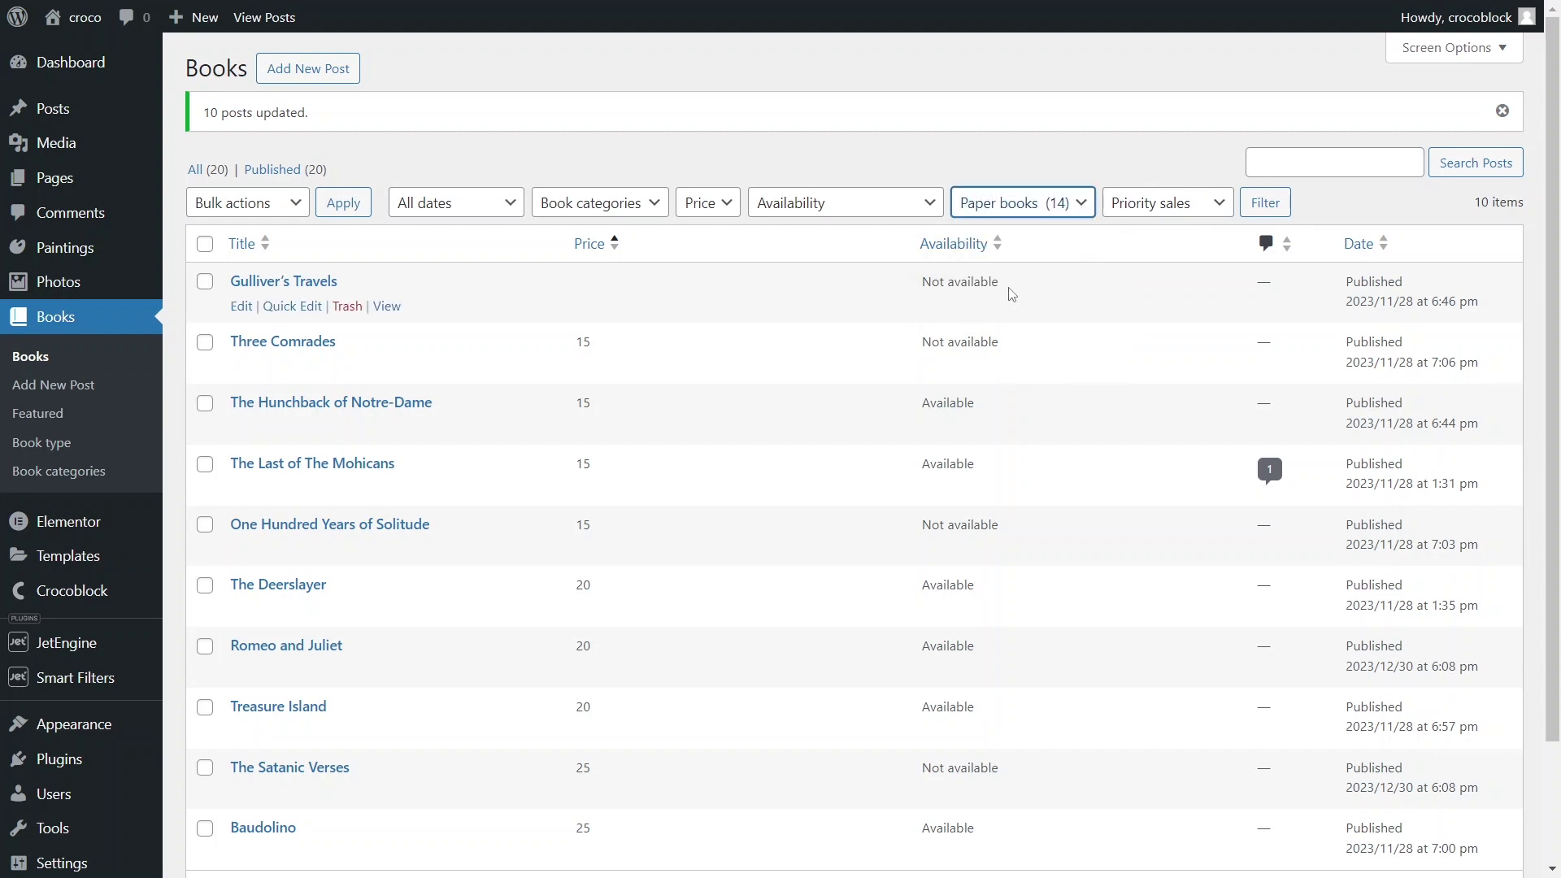
{"action": "left_click", "coordinate": [902, 207]}
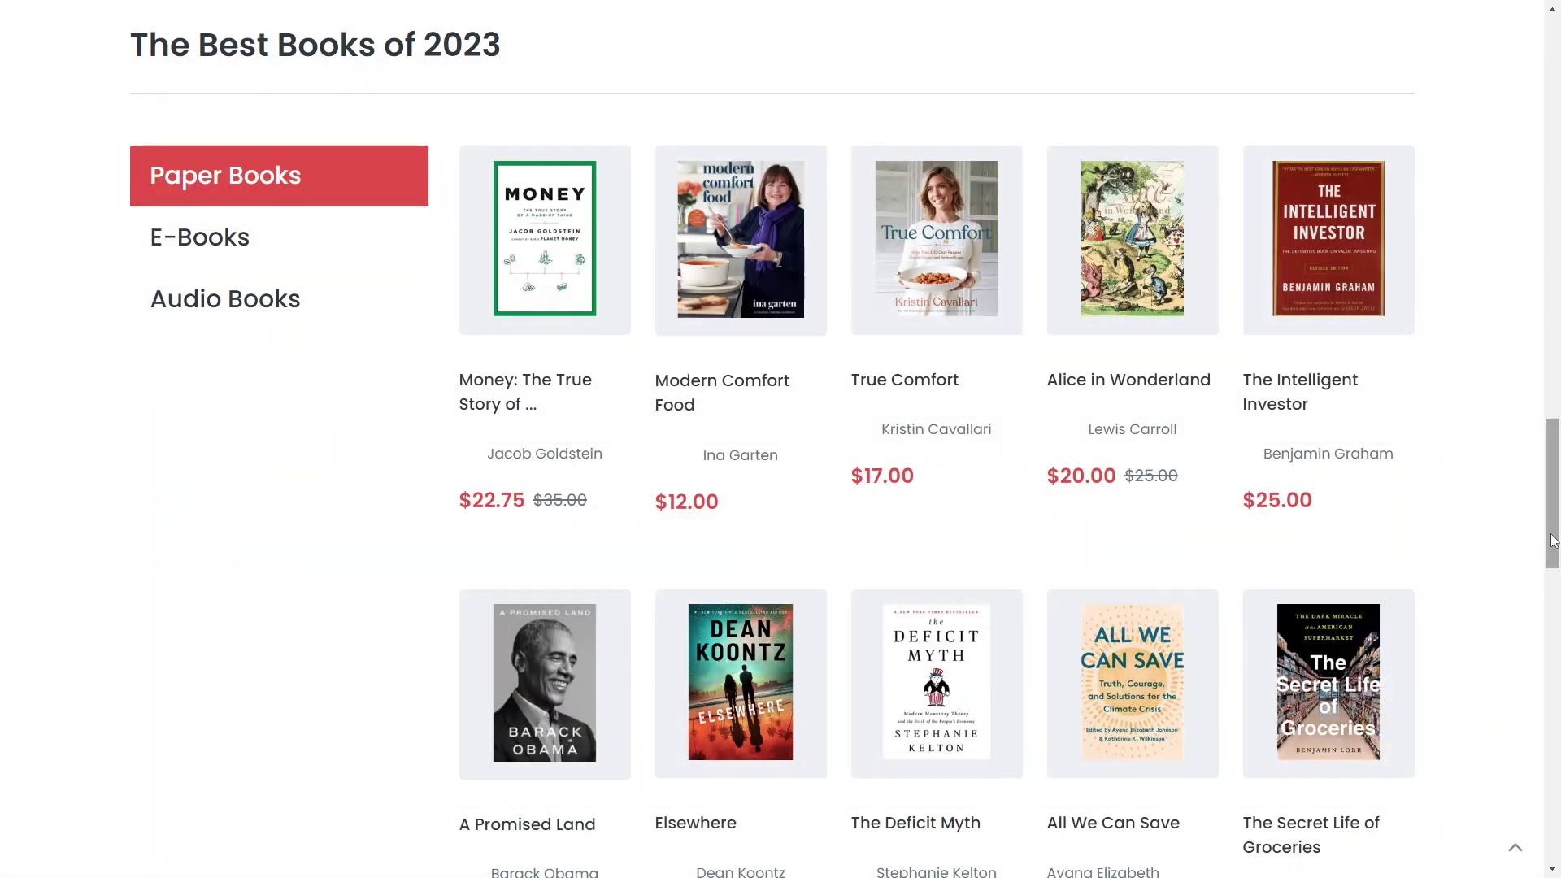
Step: Return to the top of the storefront and go to the Paper books listing
{"action": "scroll", "coordinate": [1553, 541], "scroll_direction": "up", "scroll_amount": 4}
{"action": "scroll", "coordinate": [1553, 541], "scroll_direction": "up", "scroll_amount": 6}
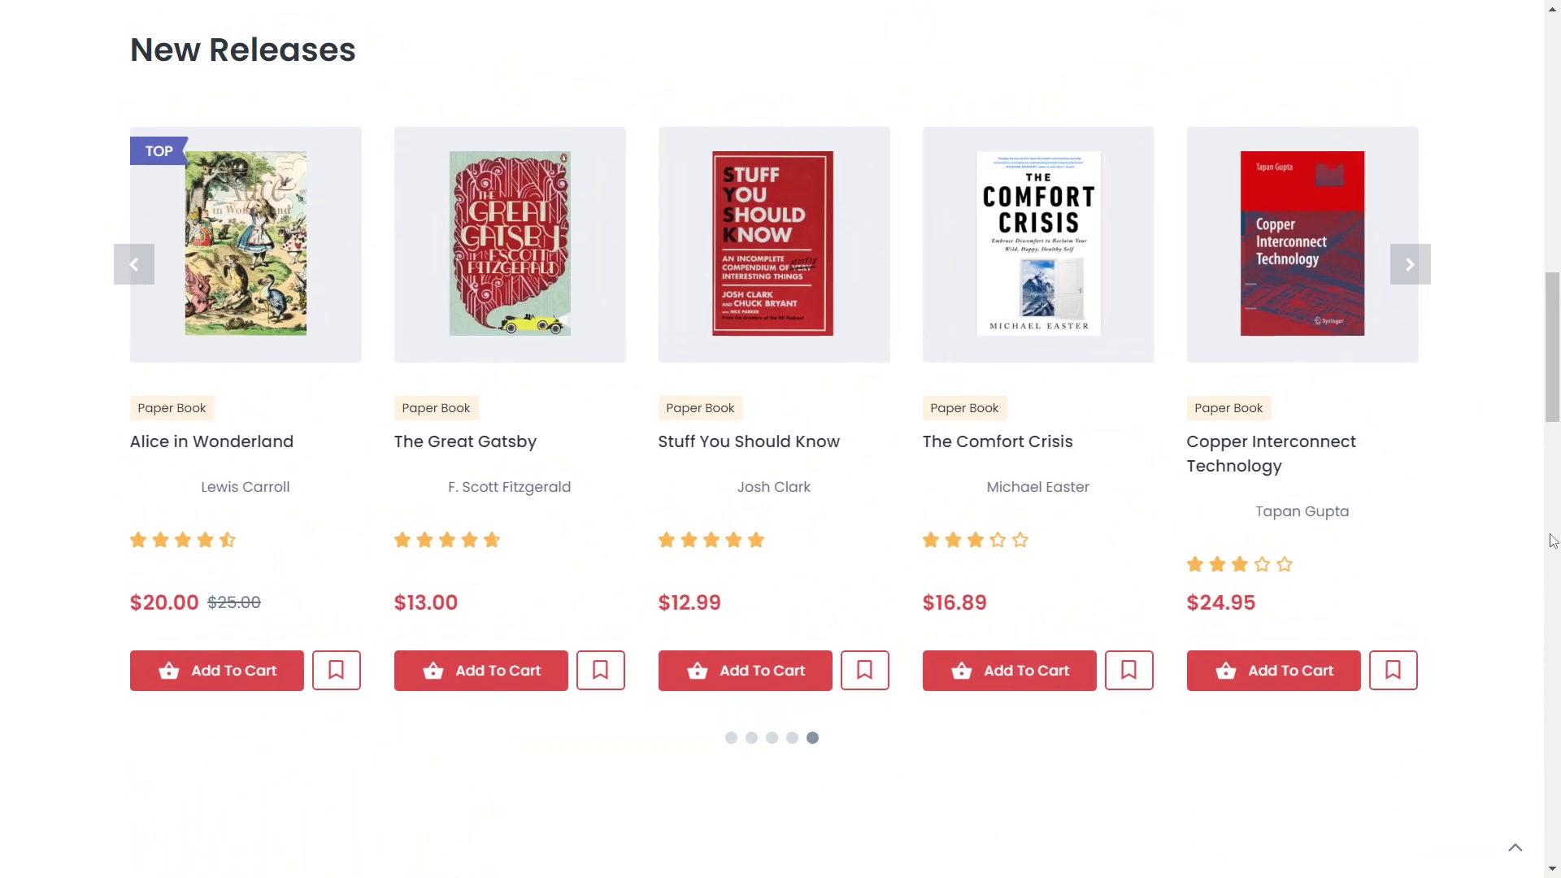
{"action": "scroll", "coordinate": [1553, 540], "scroll_direction": "up", "scroll_amount": 7}
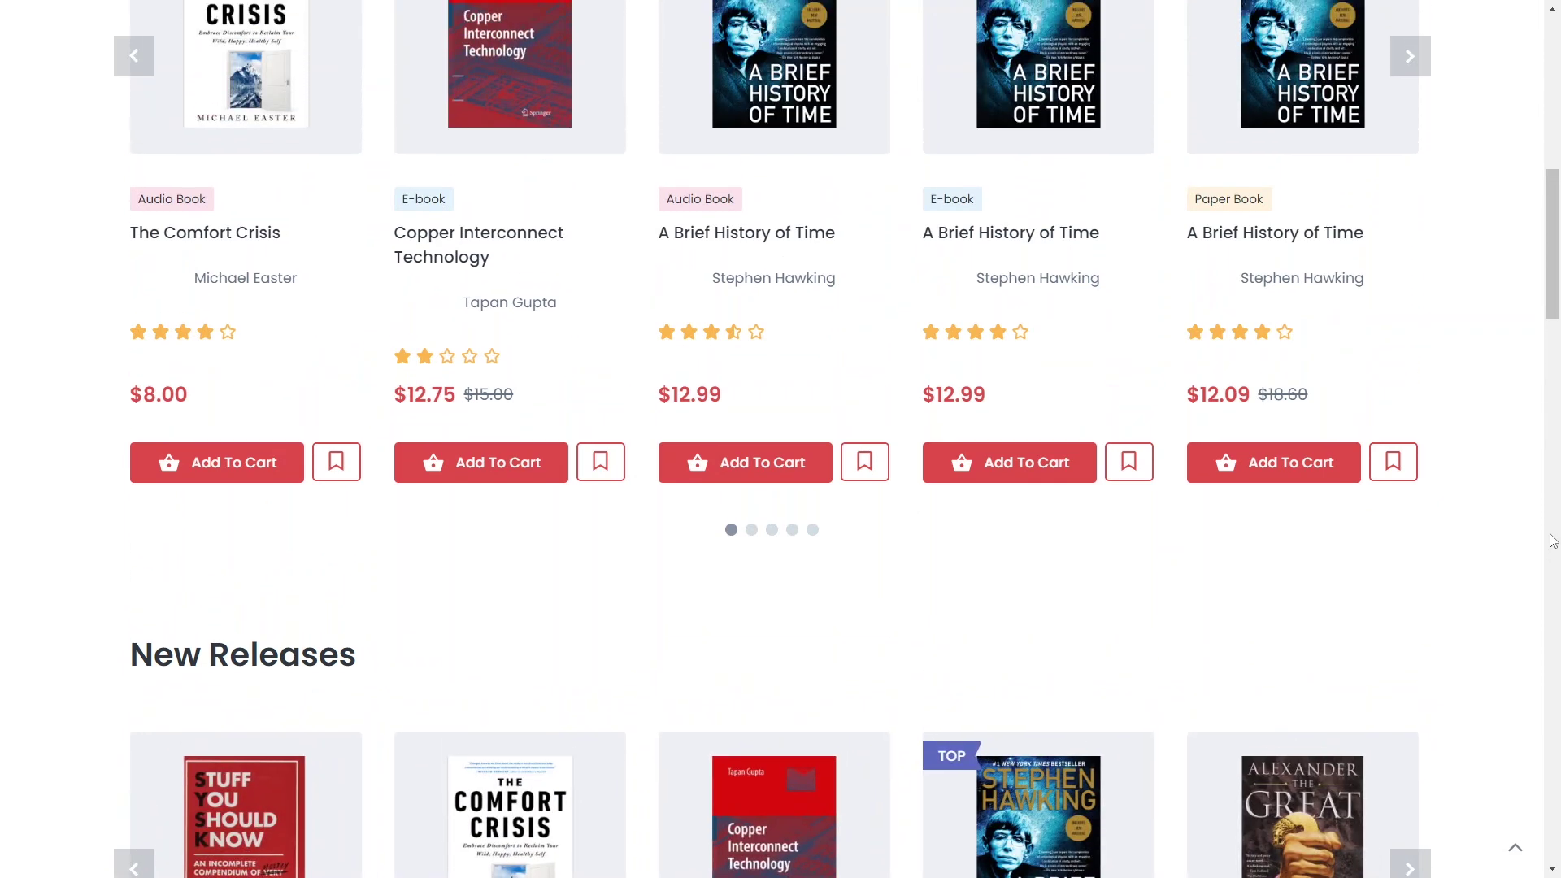
{"action": "scroll", "coordinate": [1553, 540], "scroll_direction": "up", "scroll_amount": 3}
{"action": "scroll", "coordinate": [1553, 541], "scroll_direction": "up", "scroll_amount": 6}
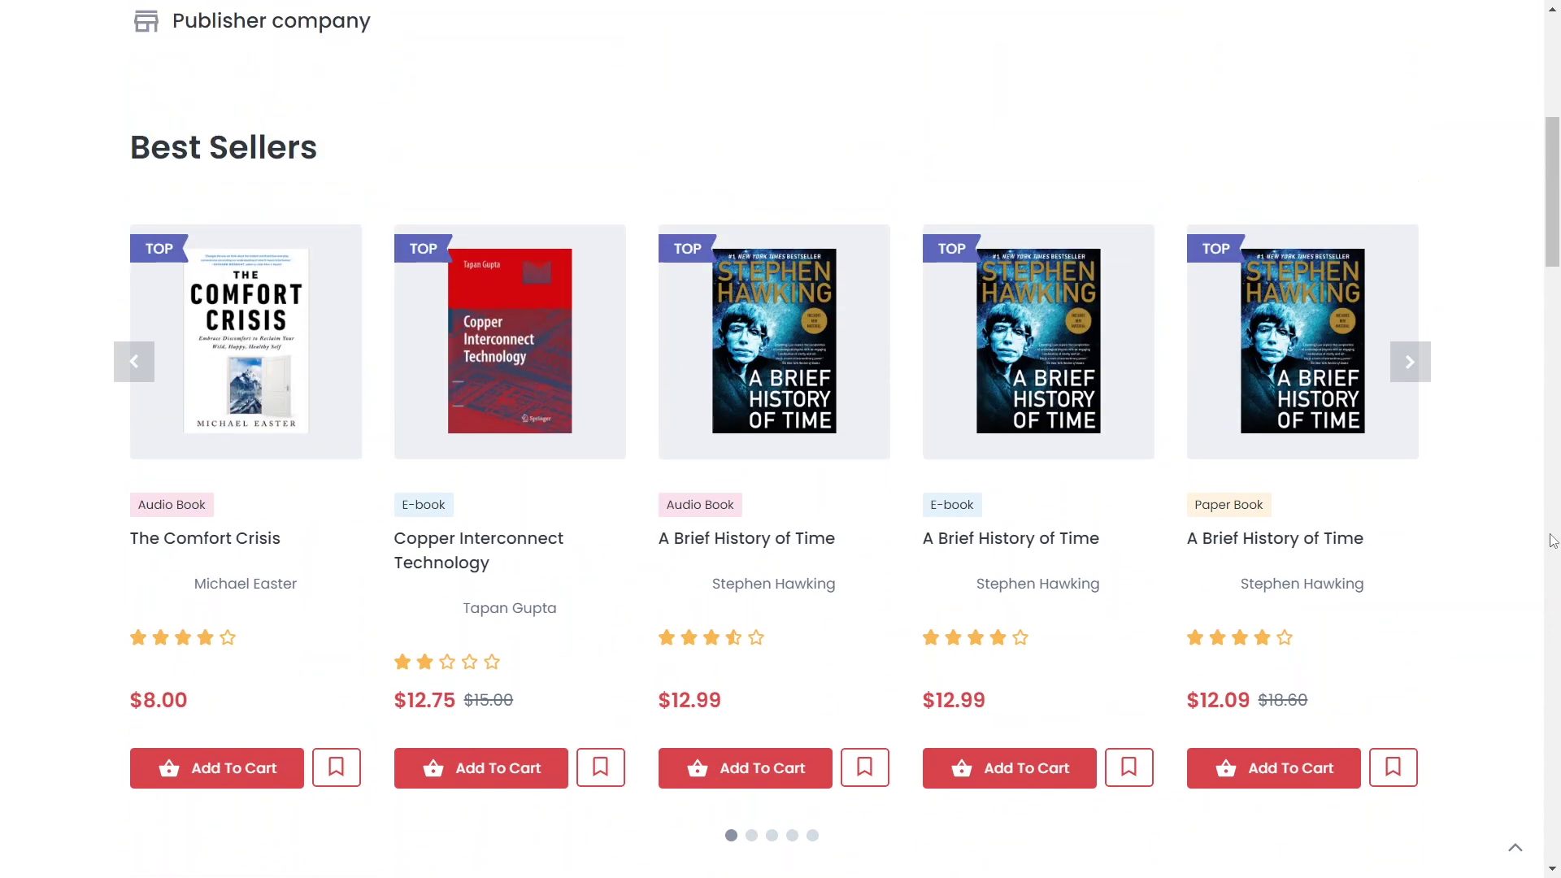
{"action": "scroll", "coordinate": [1552, 540], "scroll_direction": "up", "scroll_amount": 2}
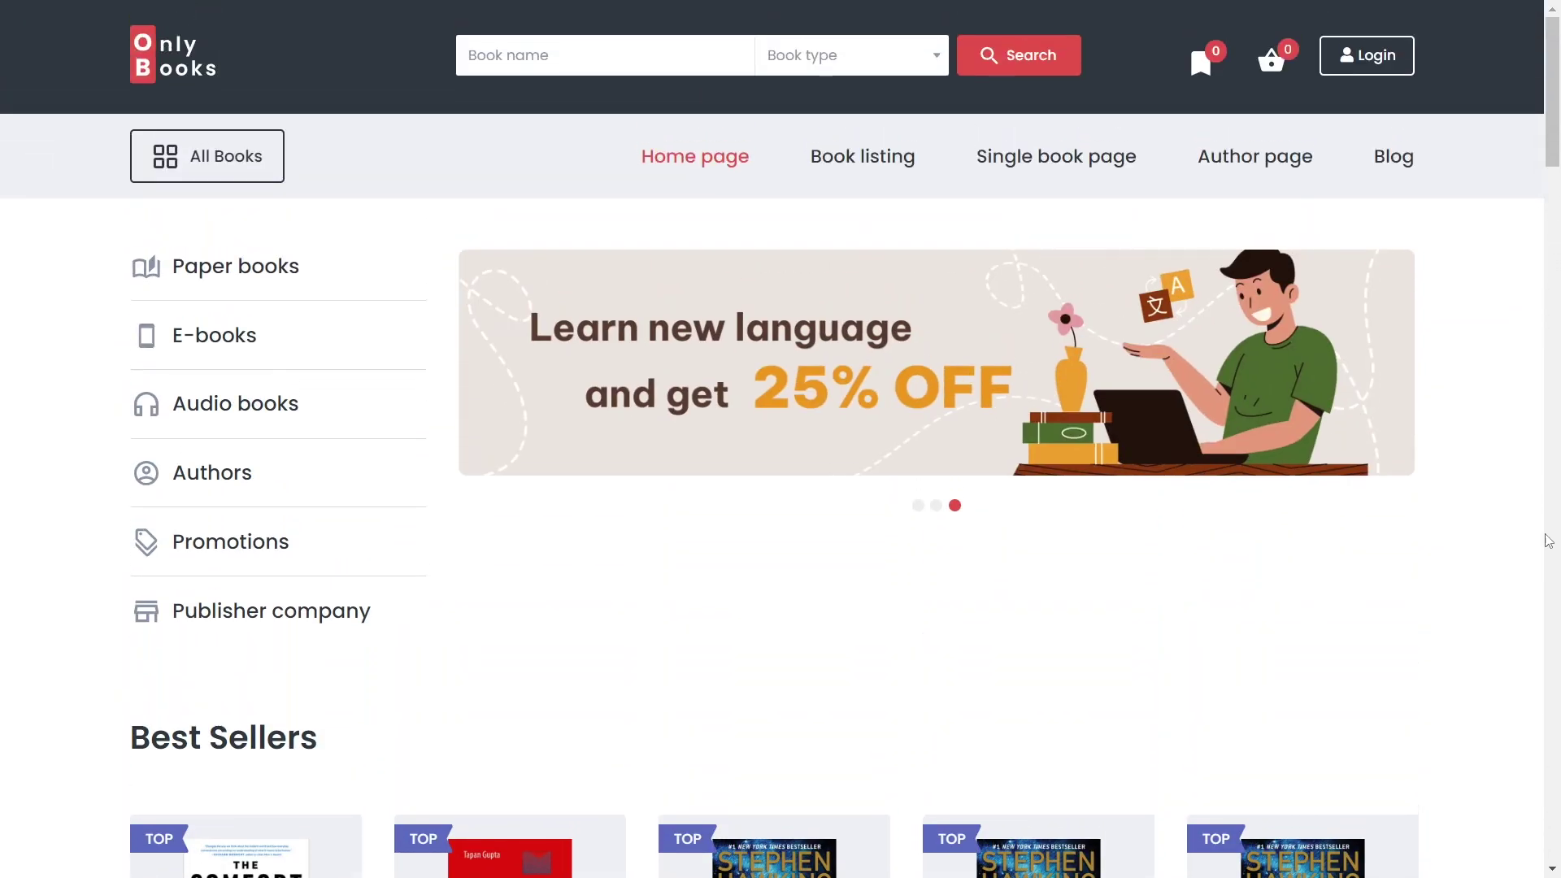
{"action": "left_click", "coordinate": [260, 278]}
Step: Try the History category filter, then filter the paper books to Children instead
{"action": "scroll", "coordinate": [258, 279], "scroll_direction": "down", "scroll_amount": 3}
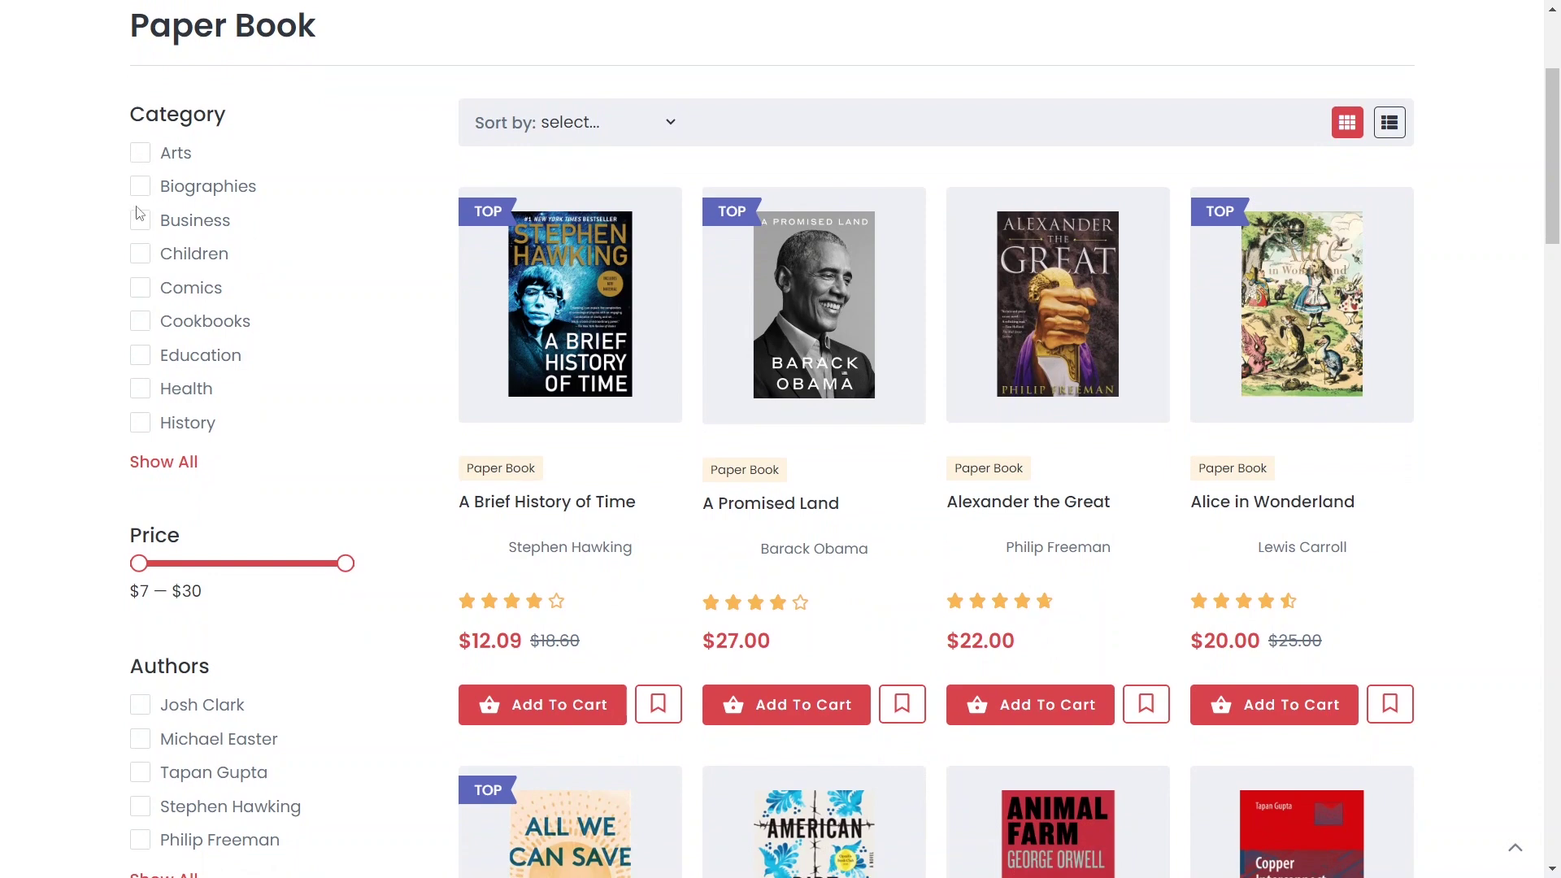
{"action": "left_click", "coordinate": [139, 428]}
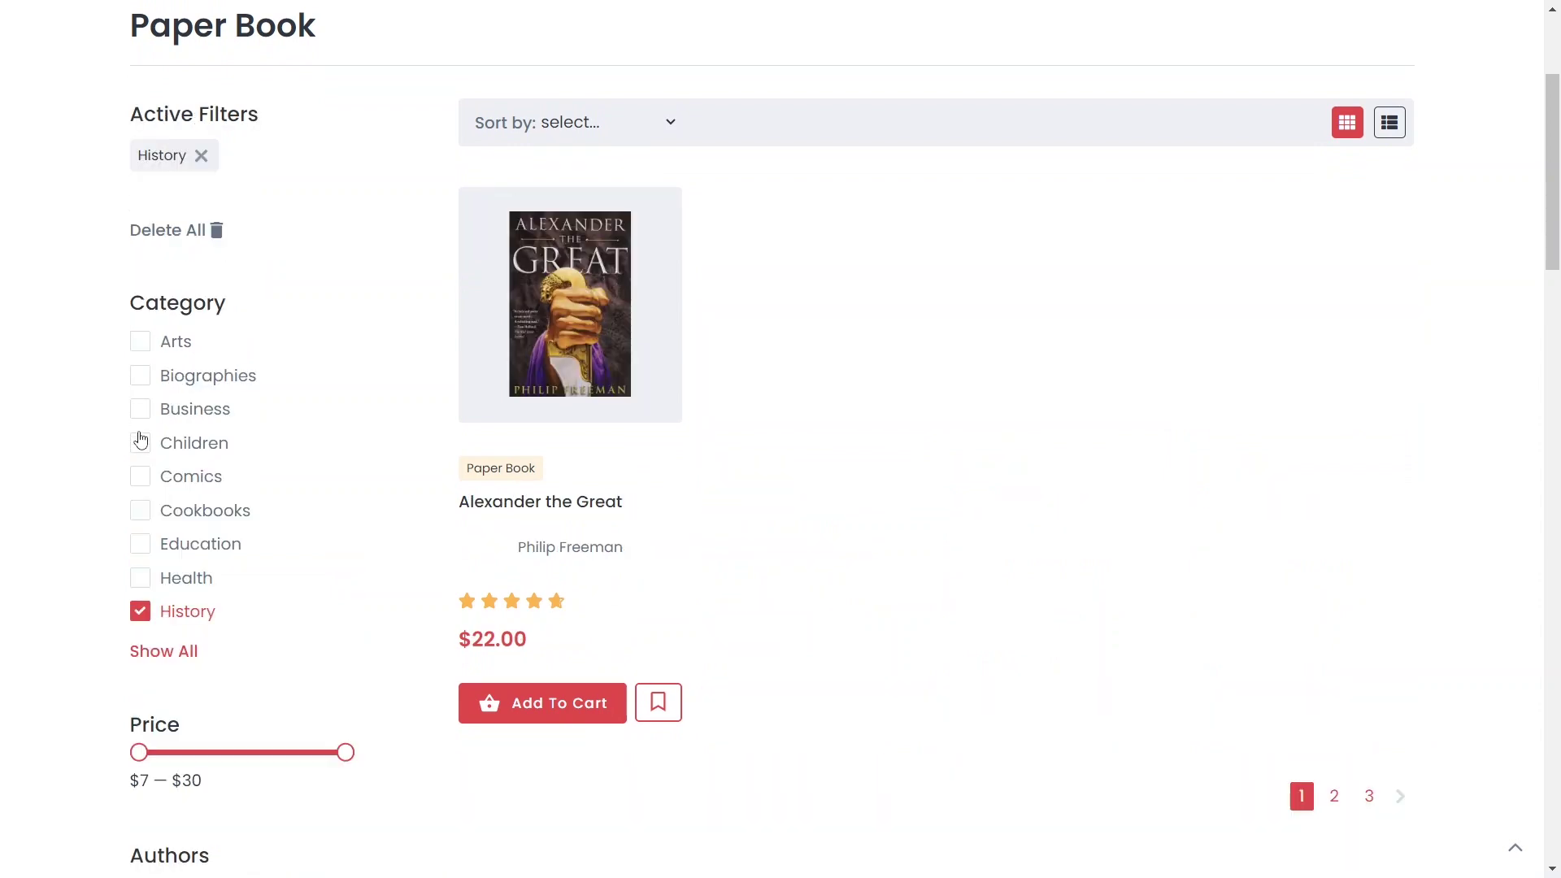
{"action": "left_click", "coordinate": [138, 616]}
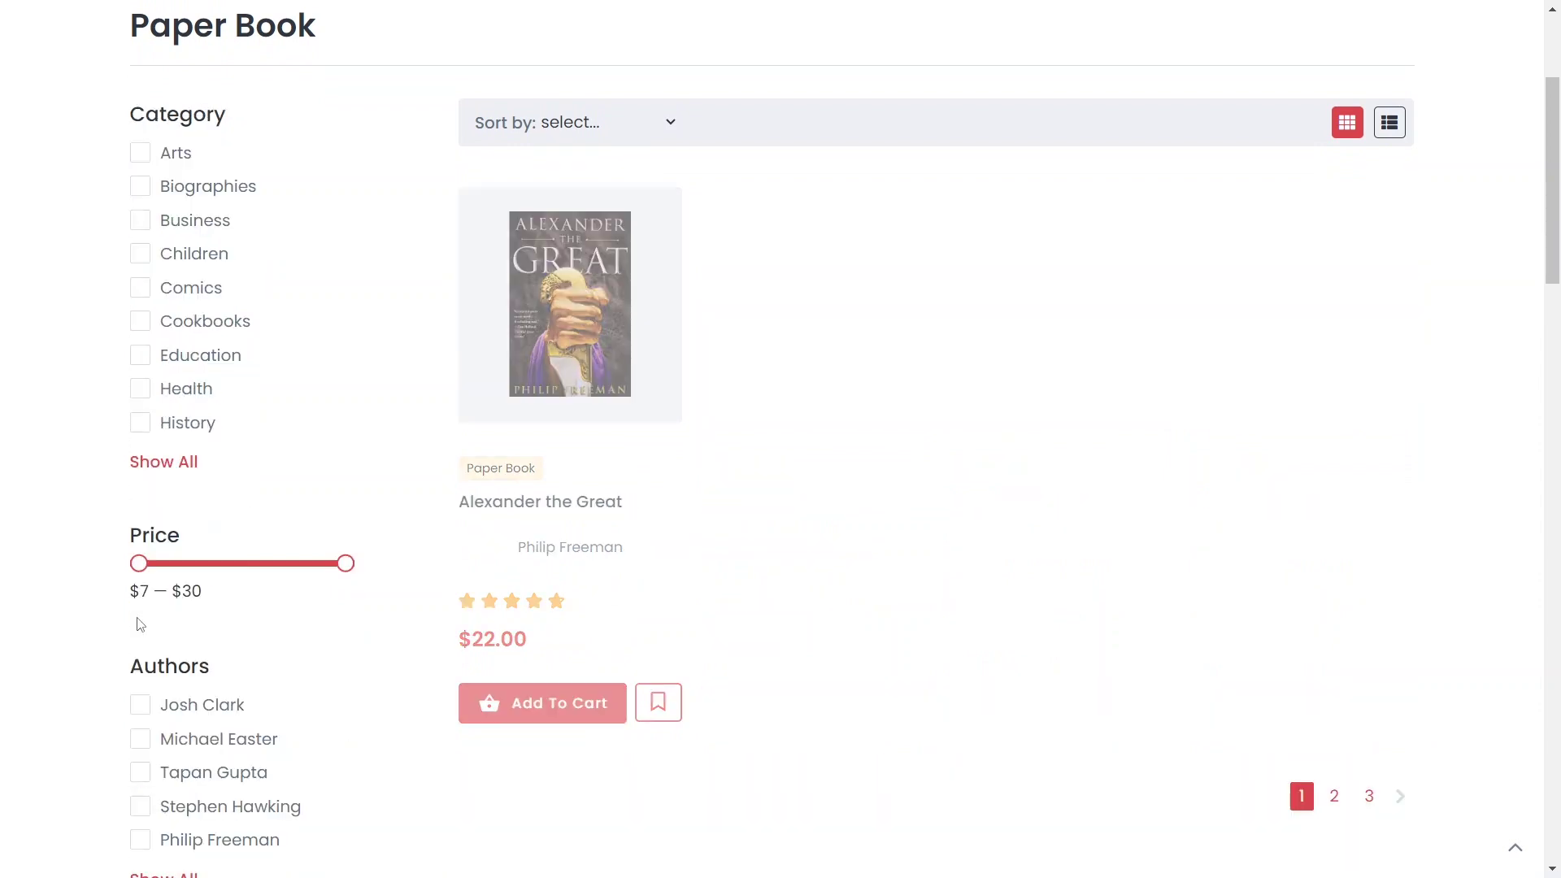
{"action": "left_click", "coordinate": [143, 255]}
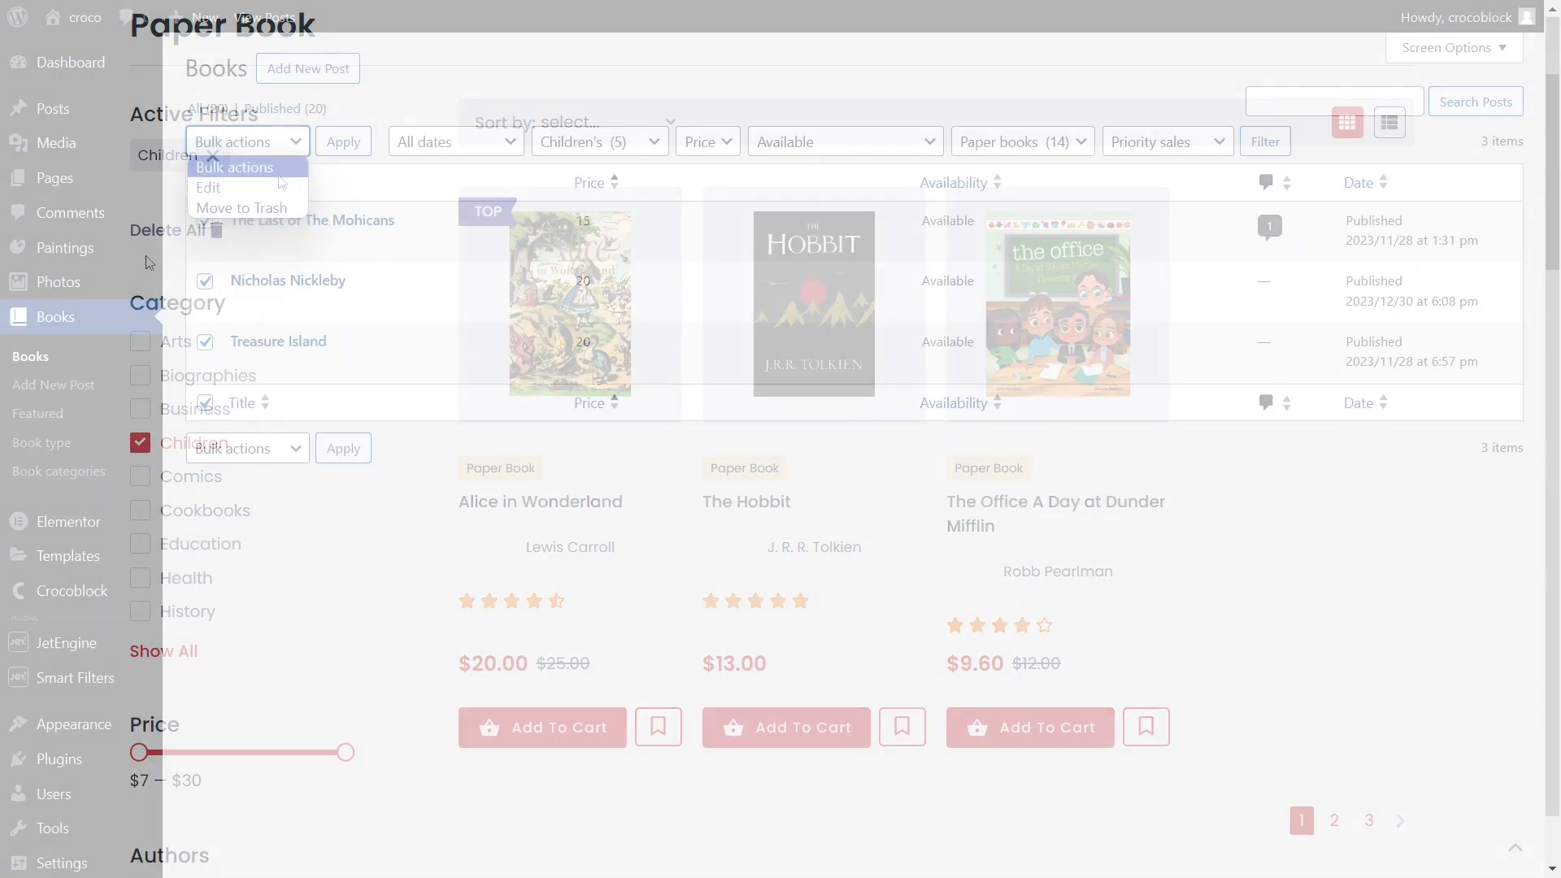
Step: Bulk-add the Featured term to the three selected books, then show all 20 books
{"action": "left_click", "coordinate": [280, 187]}
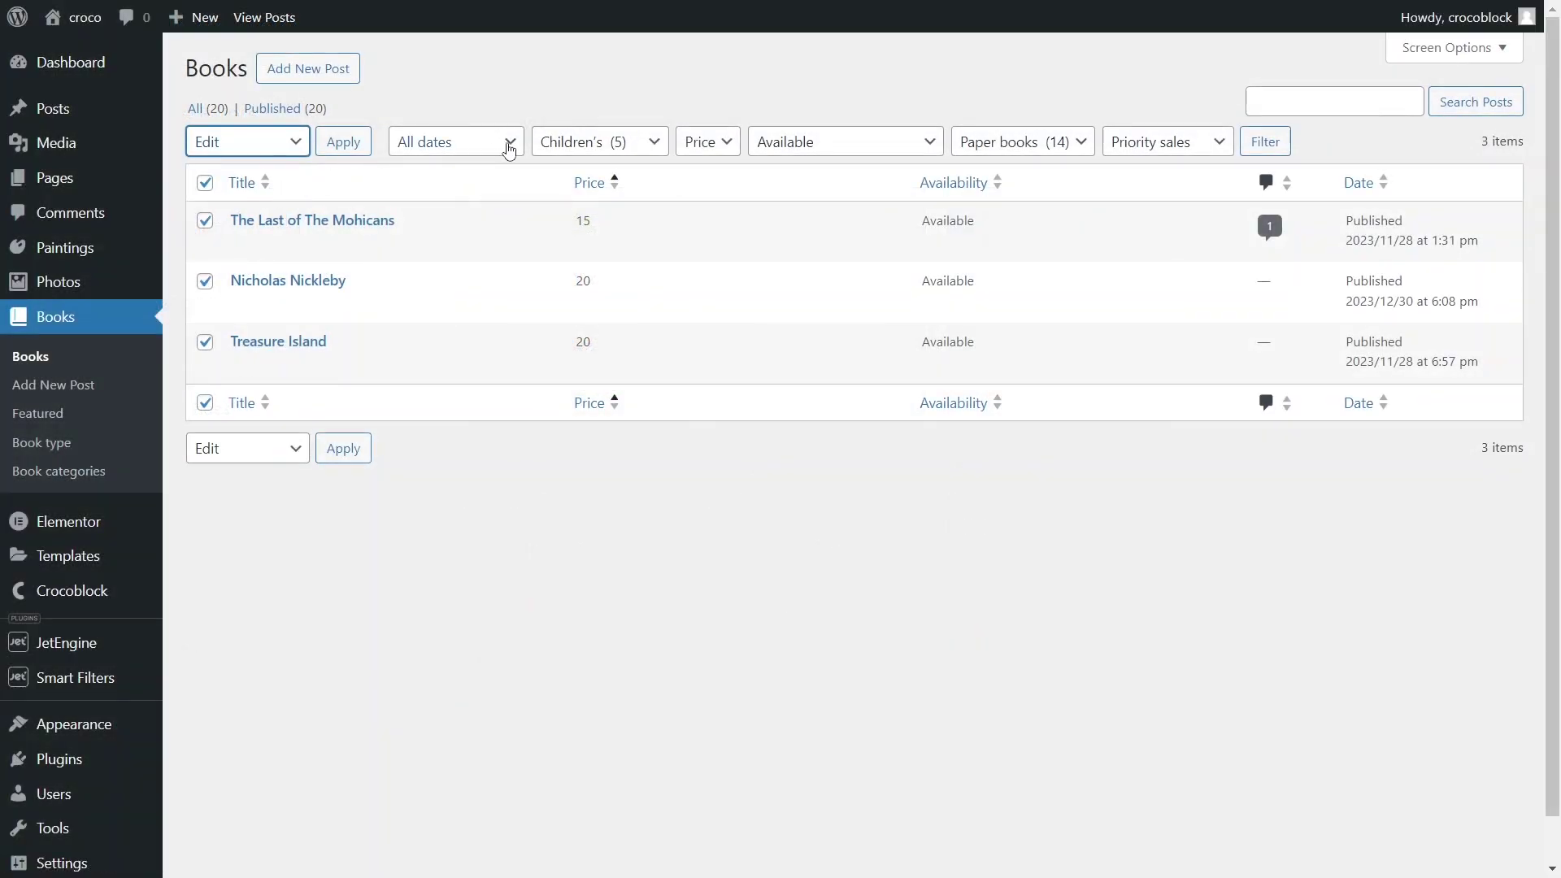
{"action": "left_click", "coordinate": [343, 143]}
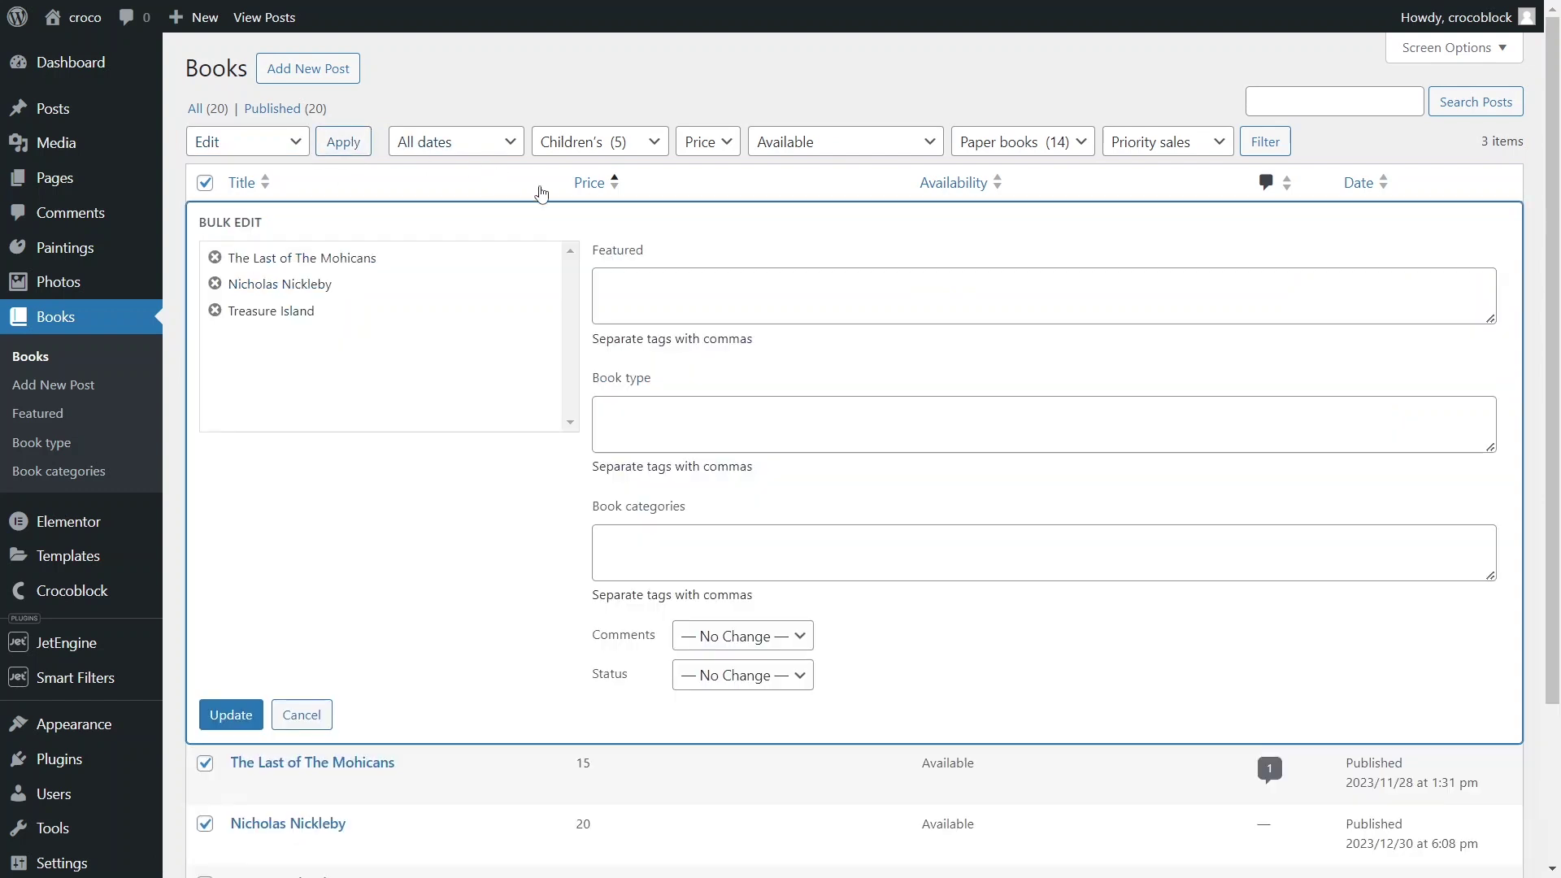
{"action": "left_click", "coordinate": [642, 297]}
{"action": "type", "text": "fe"}
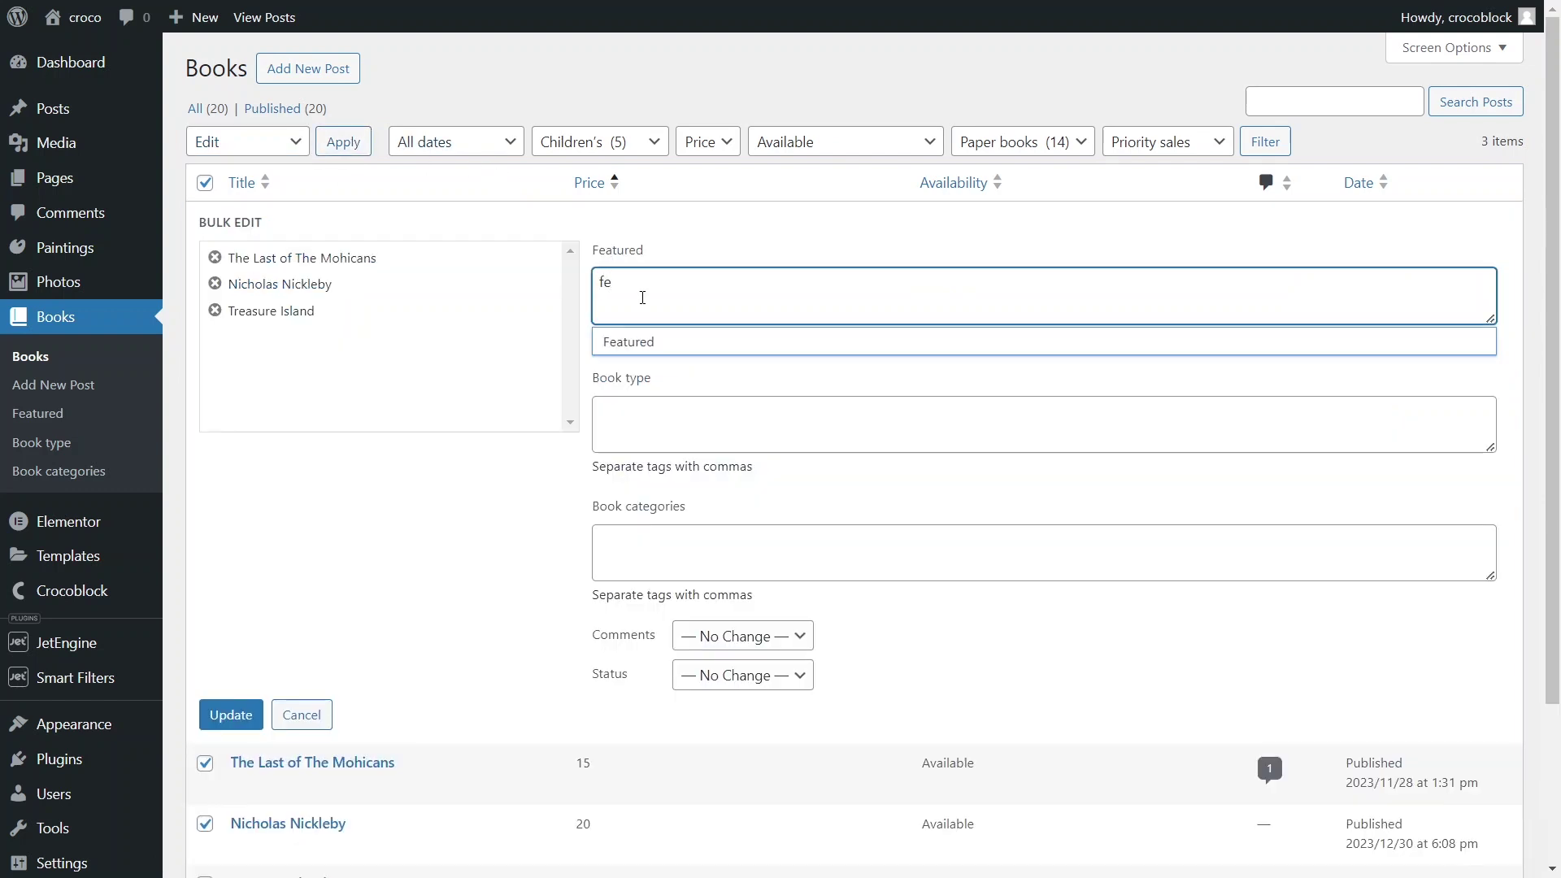
{"action": "type", "text": "a"}
{"action": "left_click", "coordinate": [648, 340]}
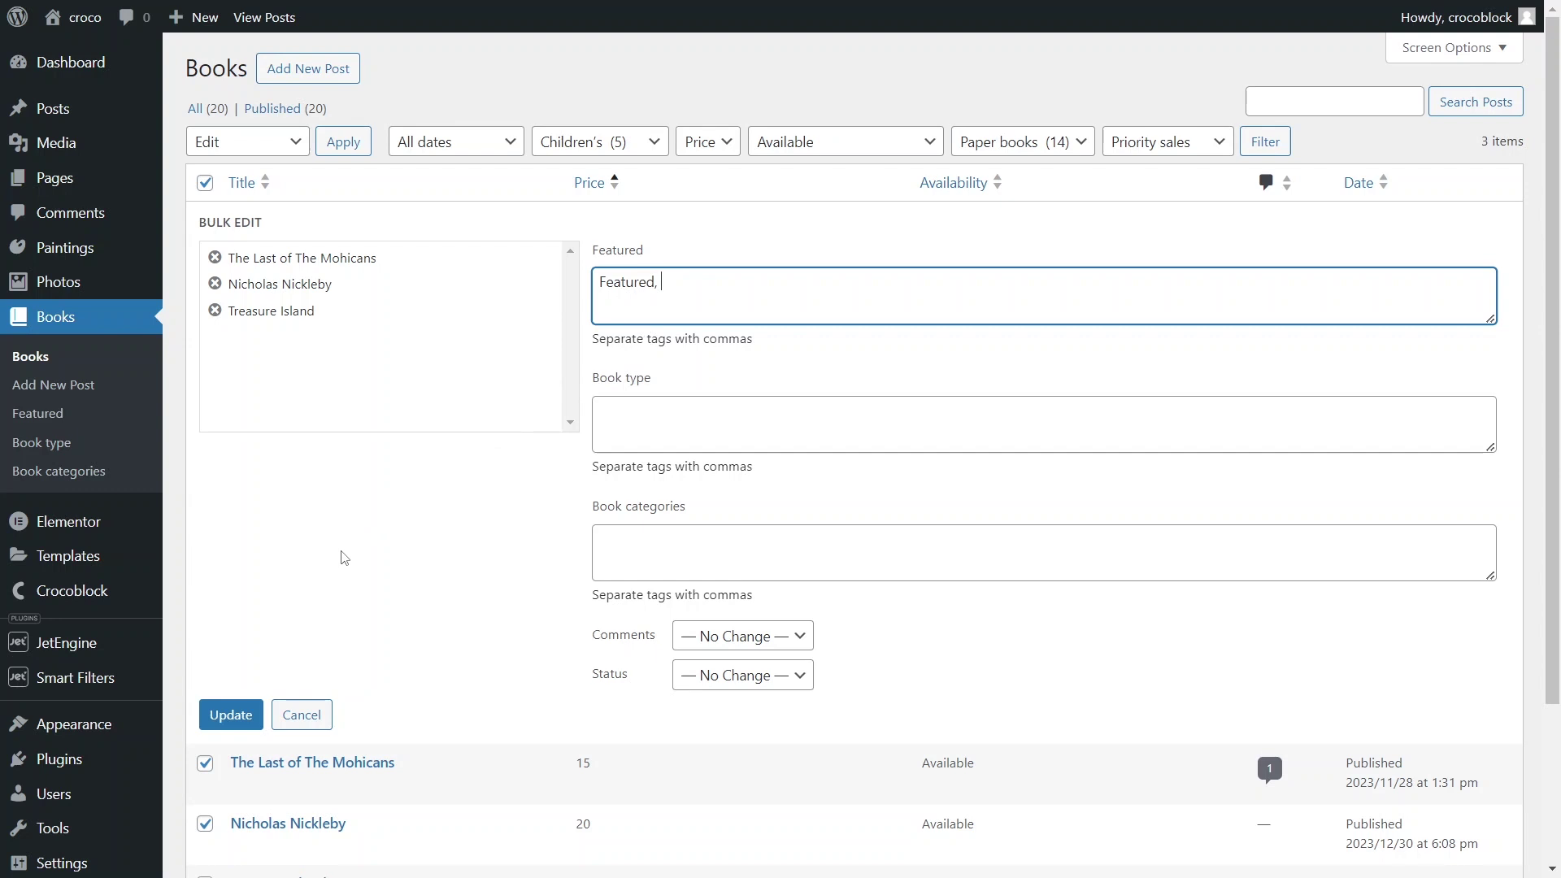
{"action": "left_click", "coordinate": [260, 717]}
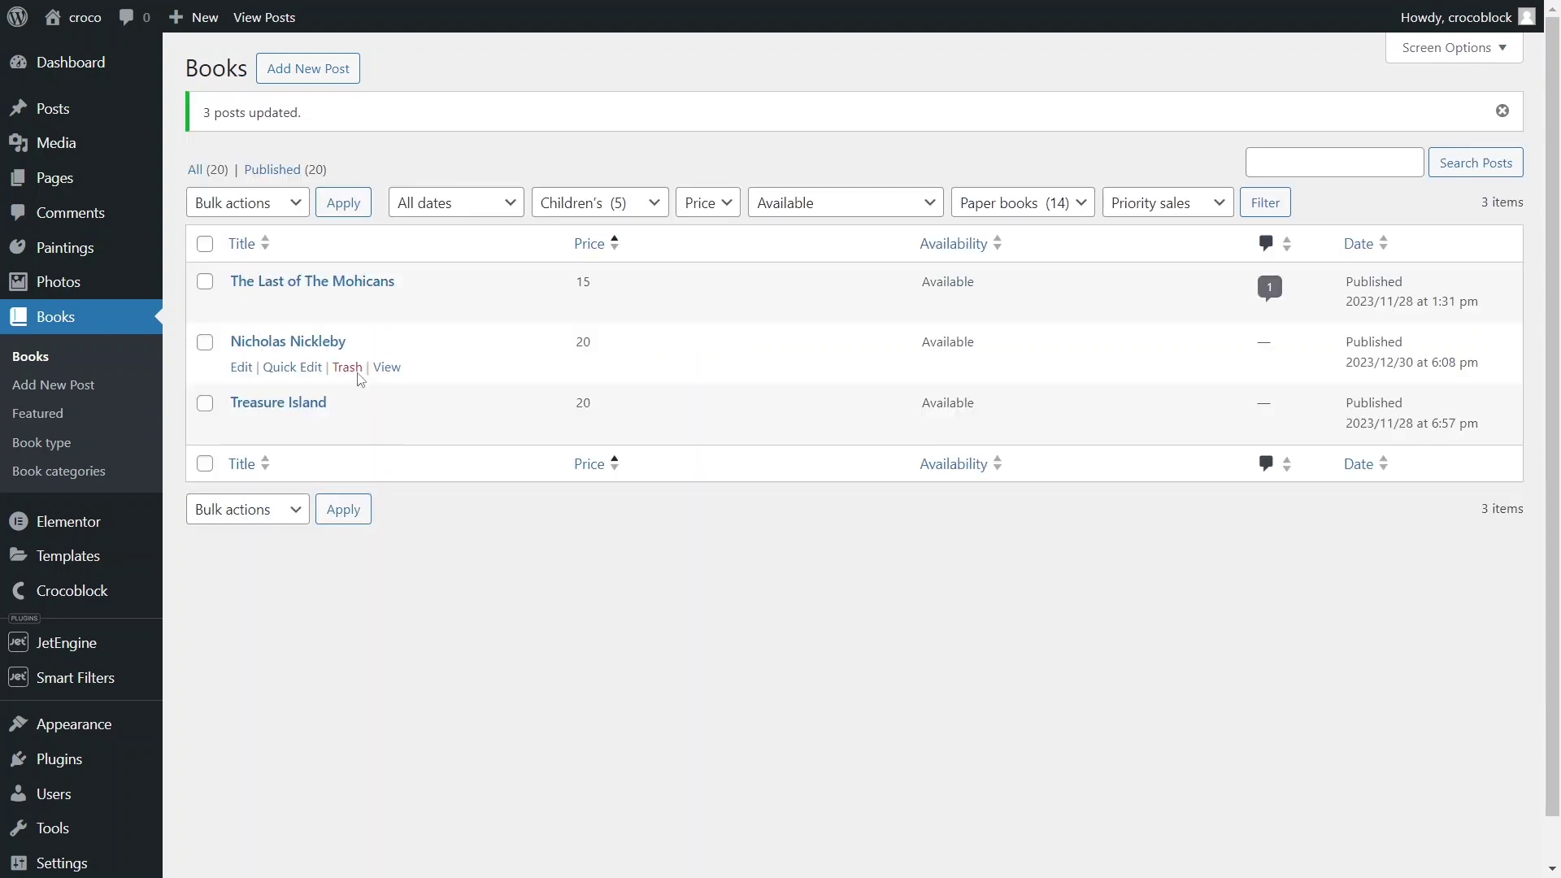
{"action": "left_click", "coordinate": [195, 169]}
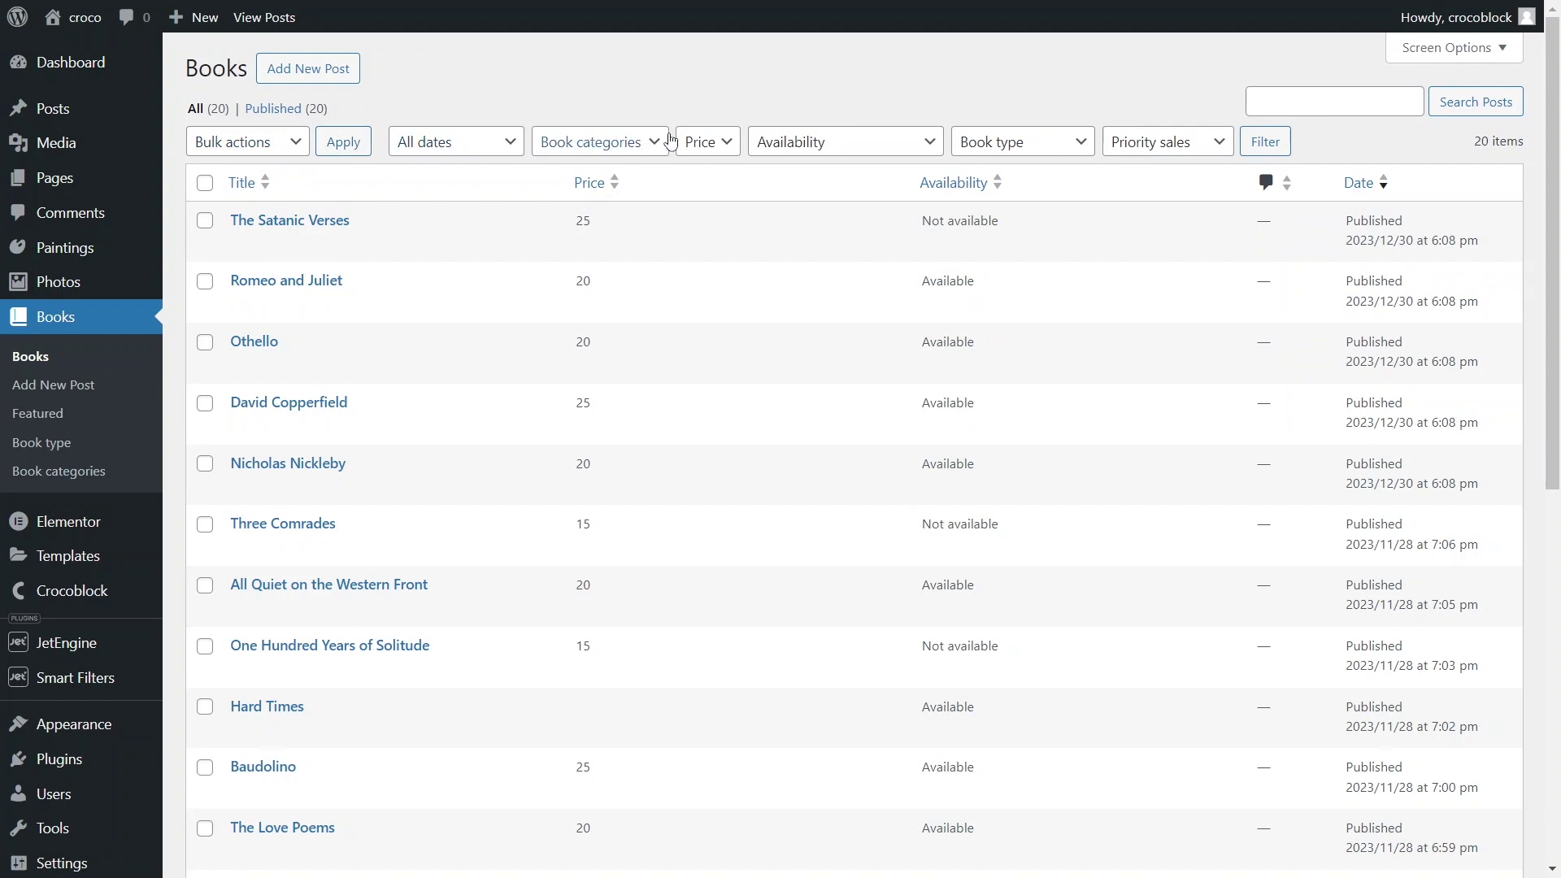
Step: Select Othello, Nicholas Nickleby and Three Comrades for a bulk Edit
{"action": "left_click", "coordinate": [204, 341]}
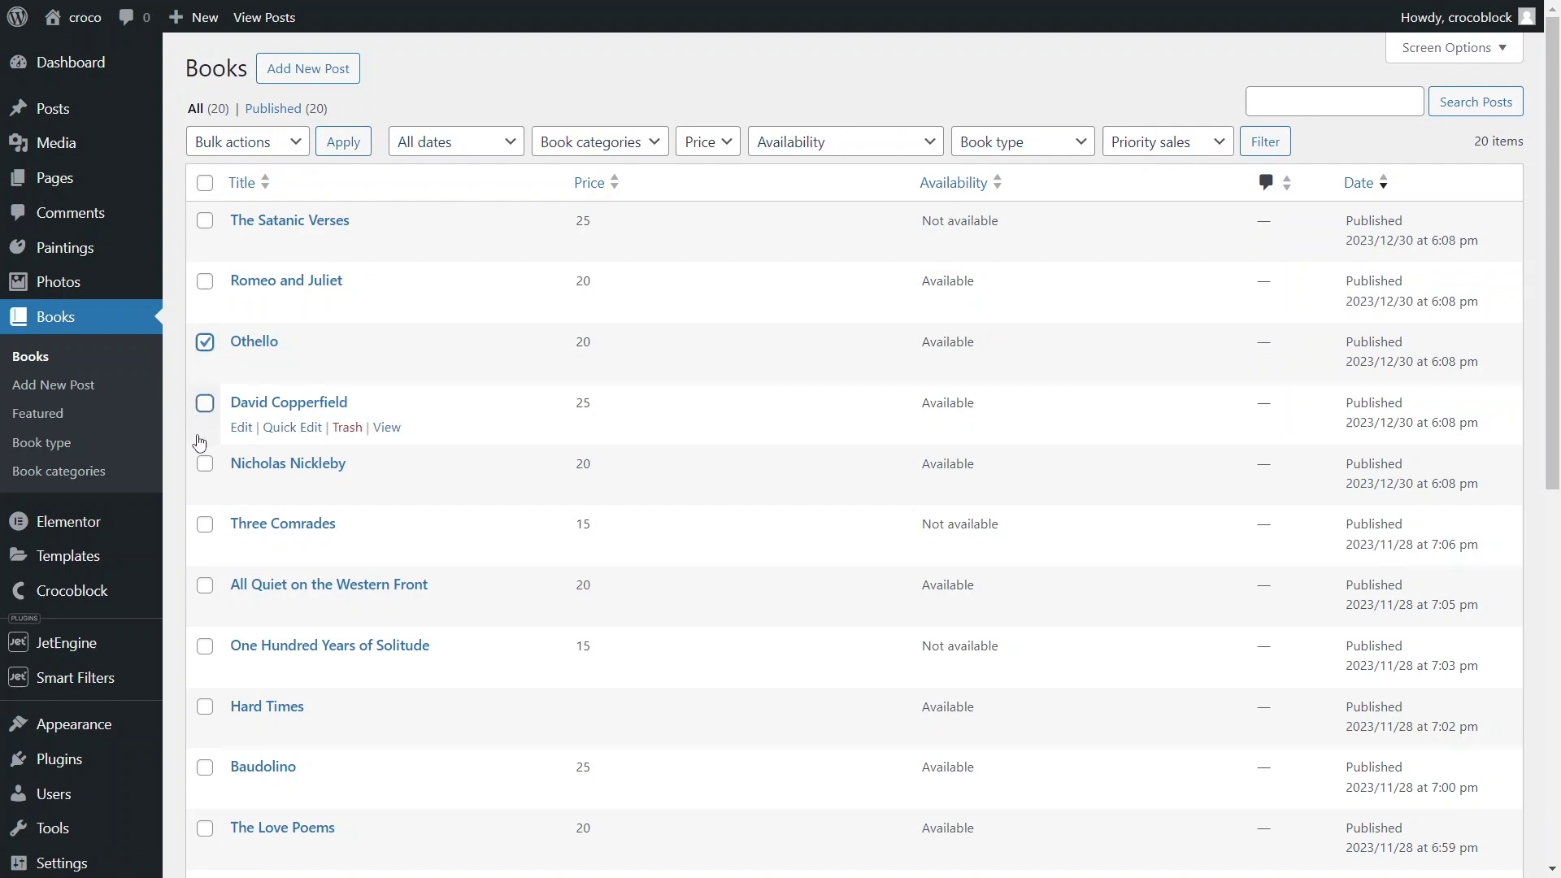
{"action": "left_click", "coordinate": [205, 464]}
{"action": "left_click", "coordinate": [205, 523]}
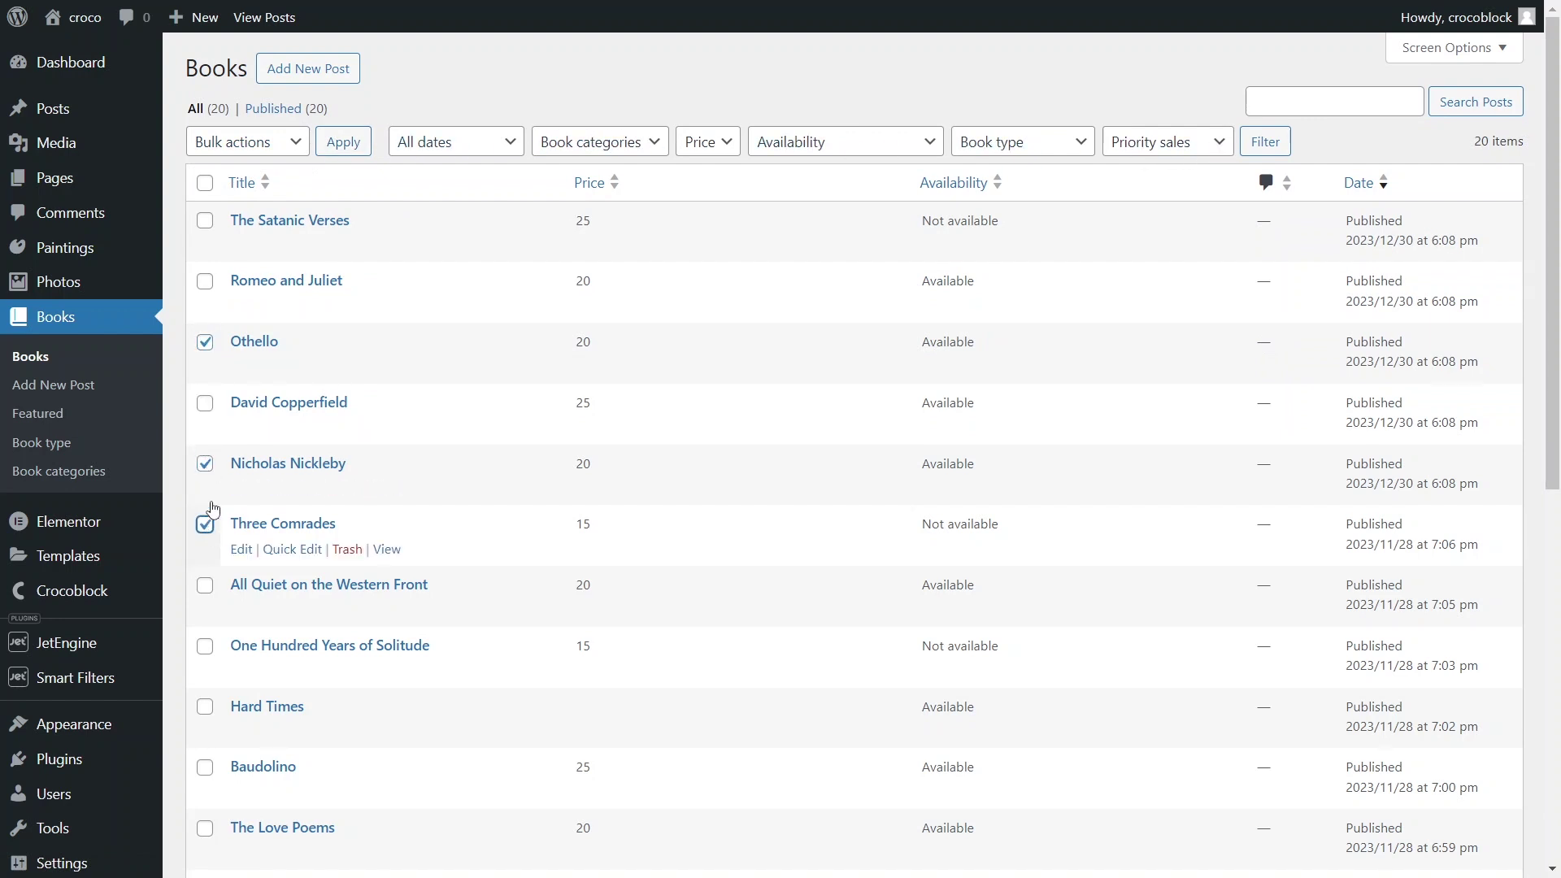
{"action": "left_click", "coordinate": [298, 144]}
{"action": "left_click", "coordinate": [303, 187]}
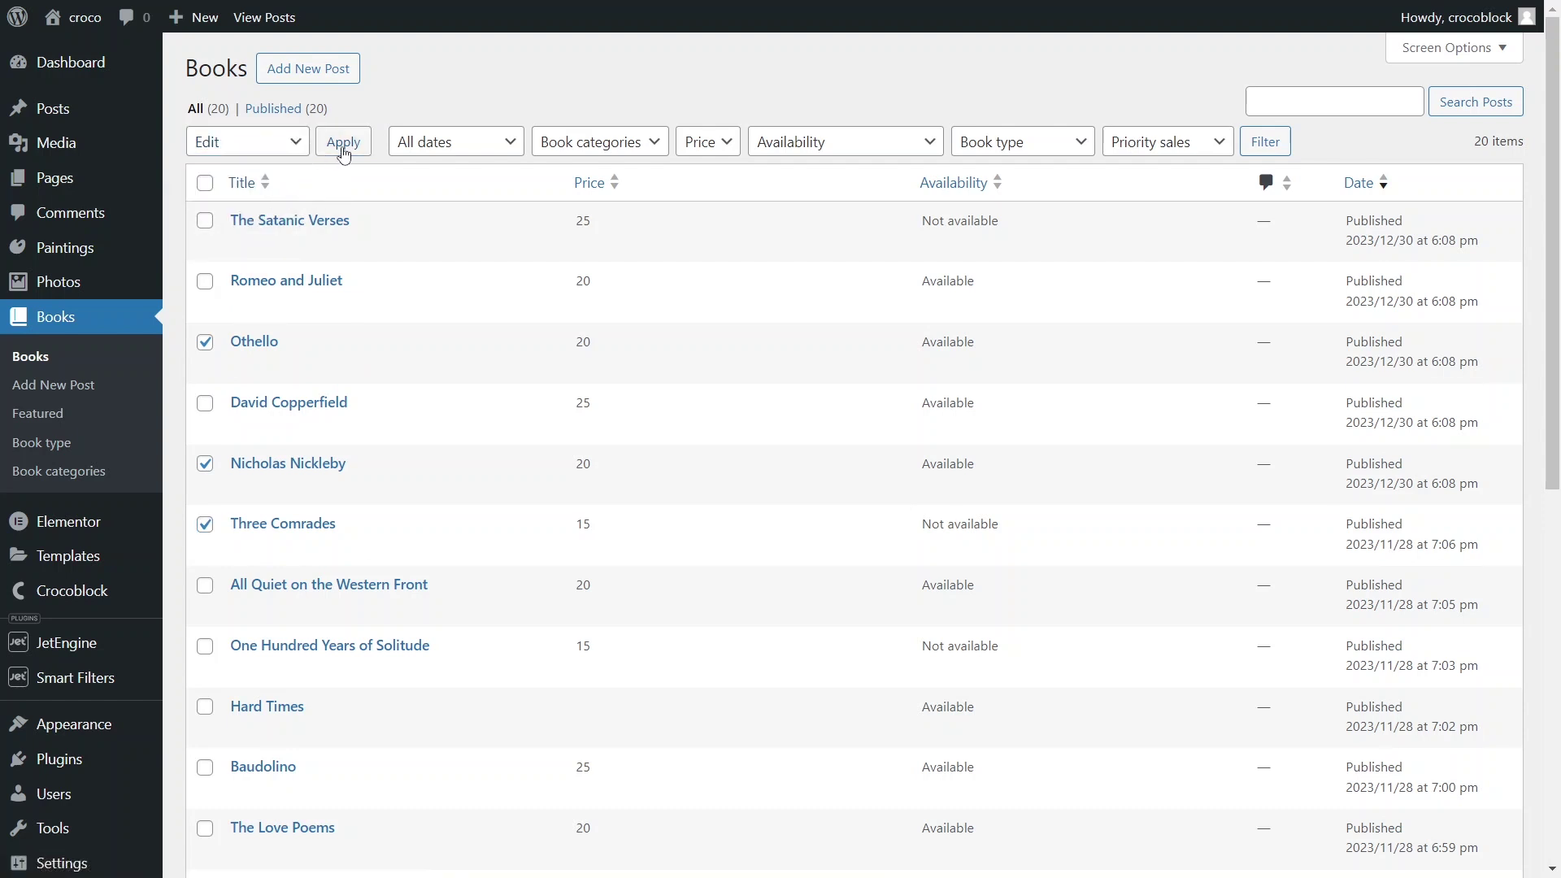
{"action": "left_click", "coordinate": [343, 143]}
Step: Assign them the Audio books type, update, and verify the Audio books count
{"action": "left_click", "coordinate": [629, 428]}
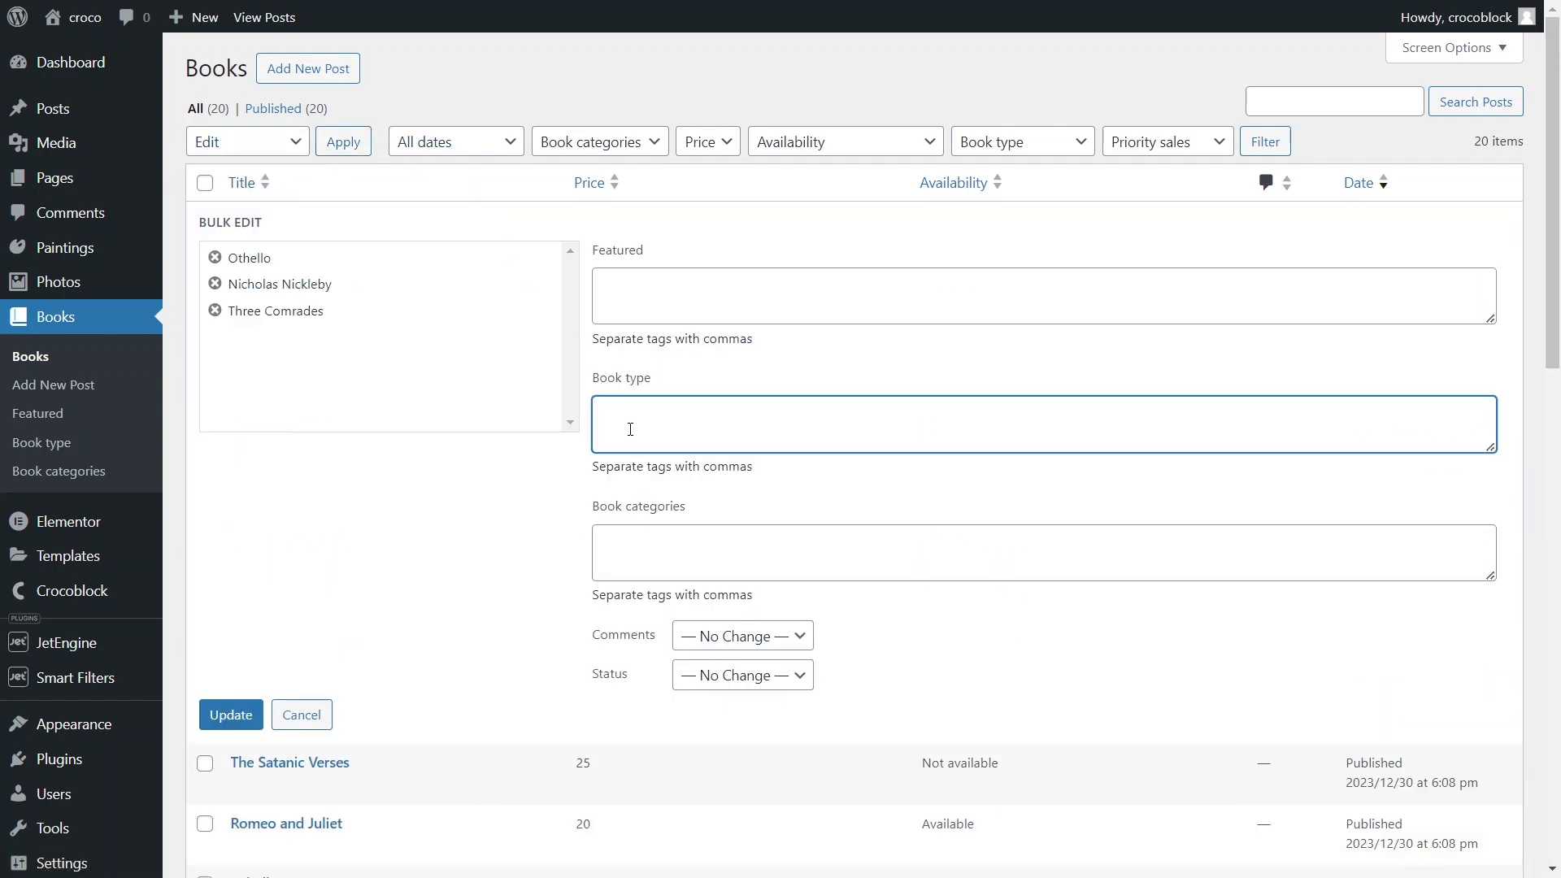
{"action": "type", "text": "audio"}
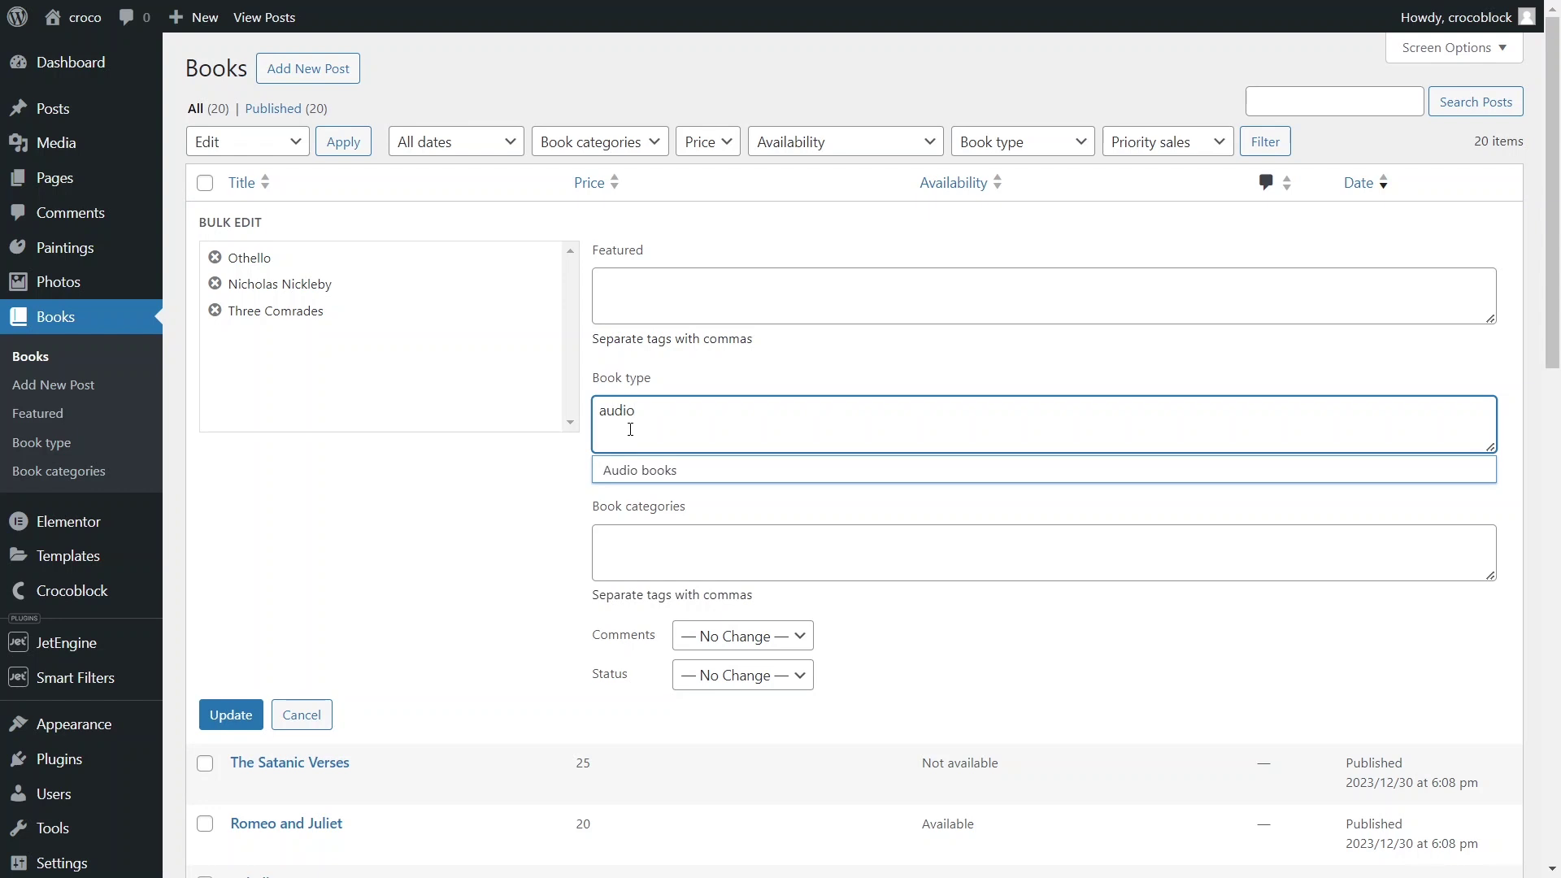
{"action": "left_click", "coordinate": [634, 470]}
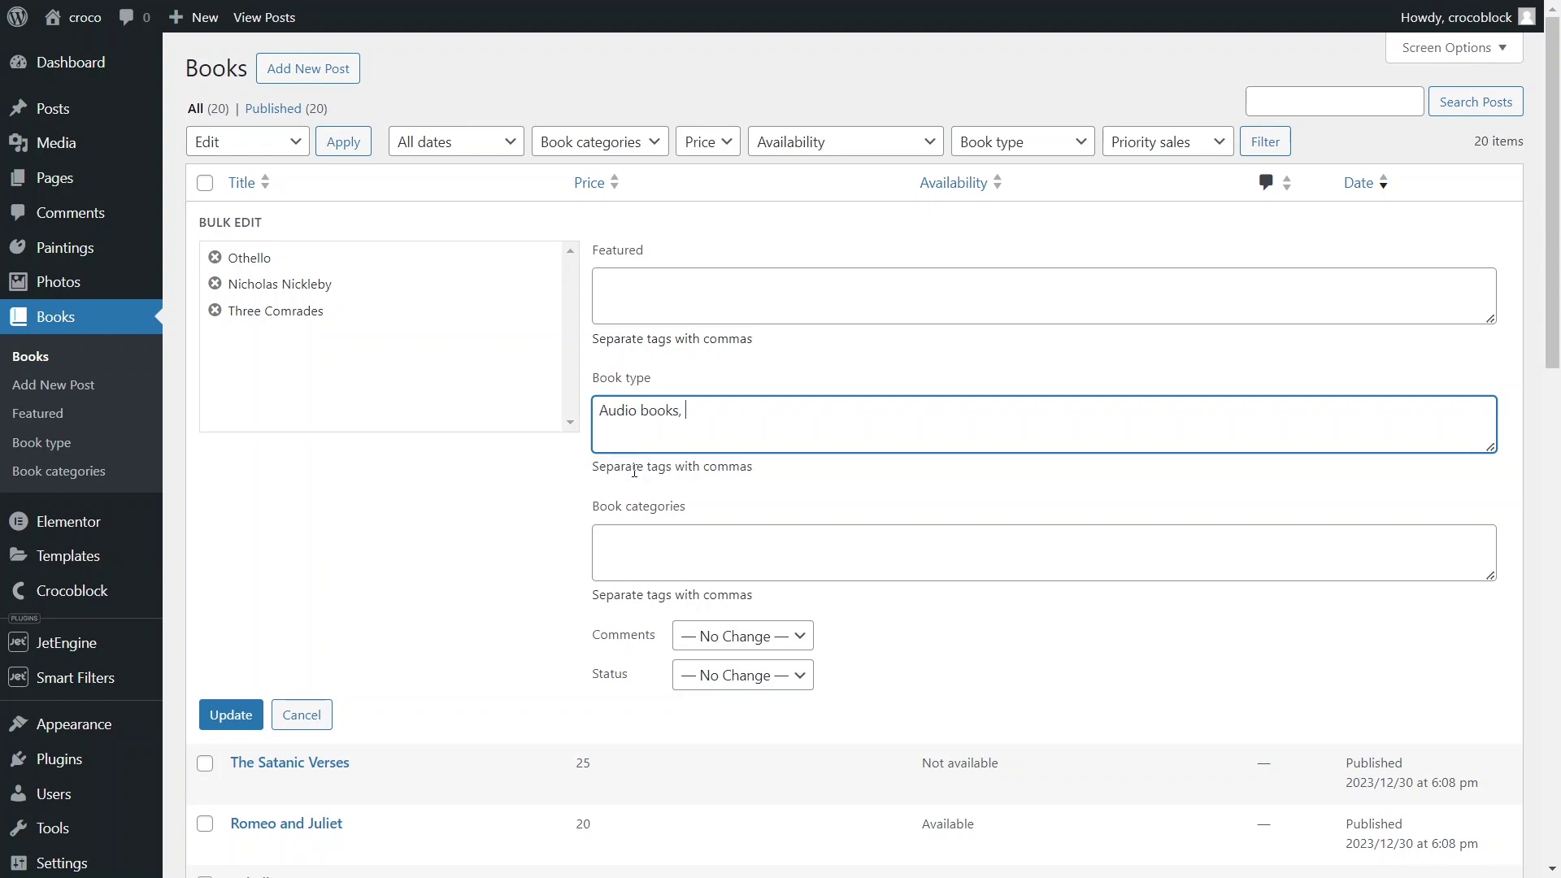
{"action": "left_click", "coordinate": [232, 715]}
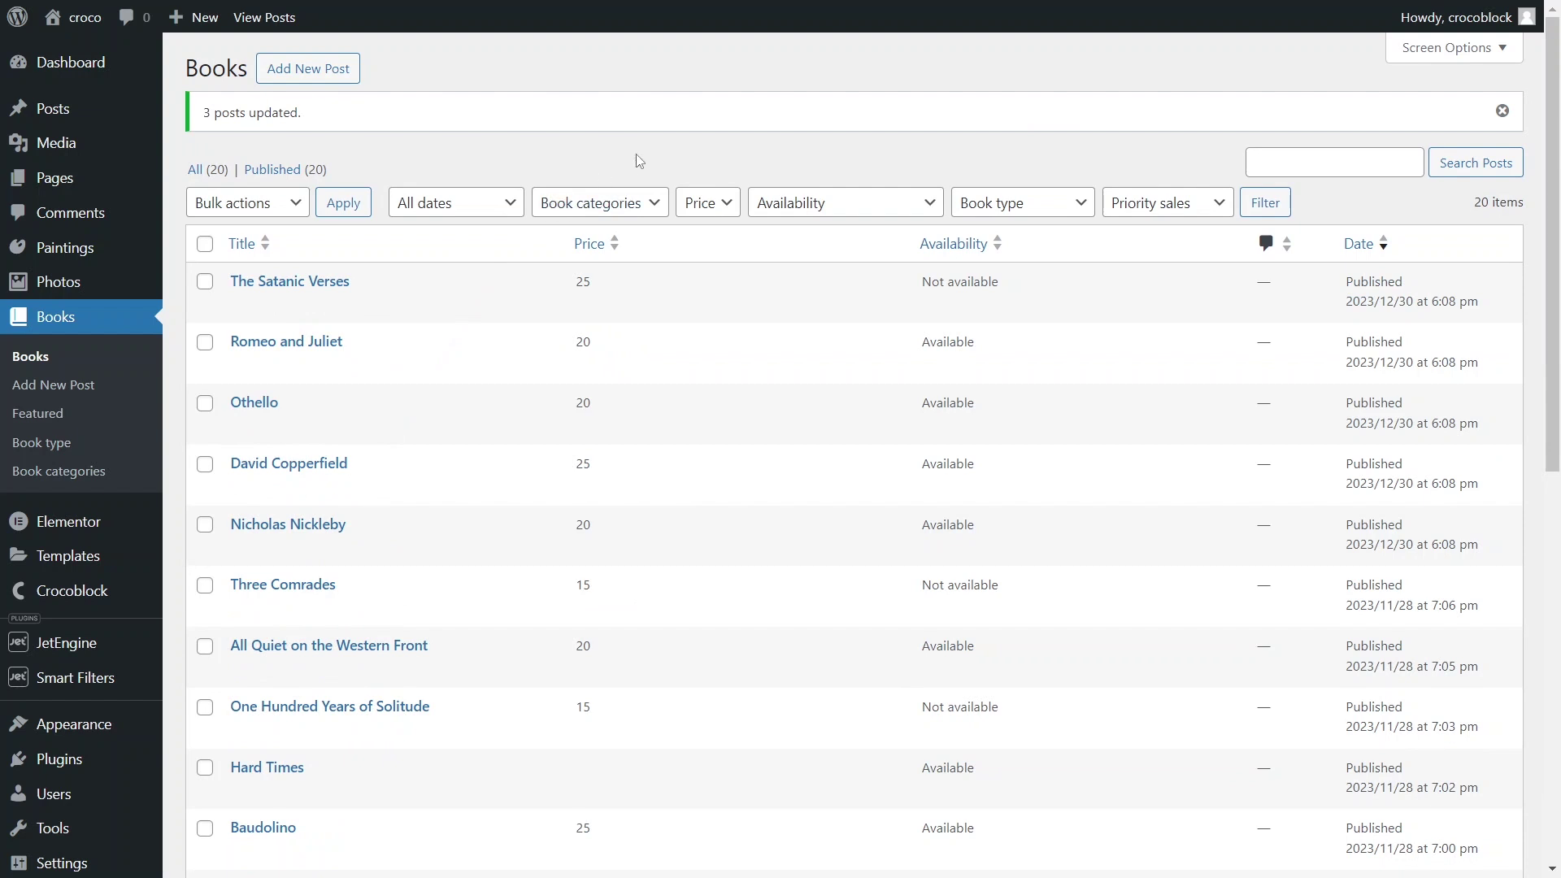
{"action": "left_click", "coordinate": [1081, 204]}
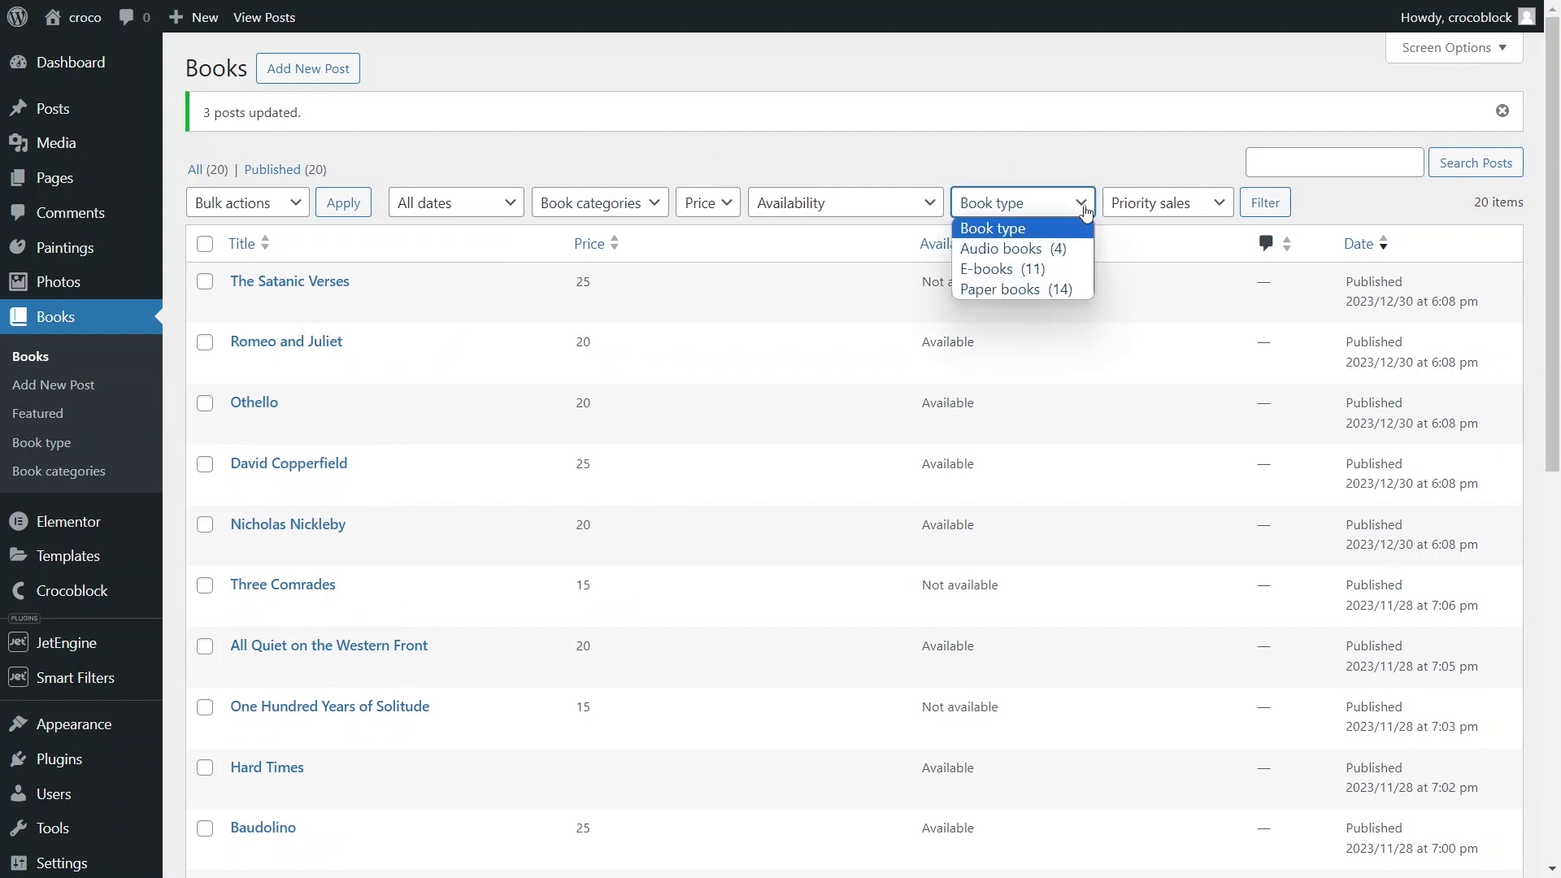
{"action": "left_click", "coordinate": [1083, 165]}
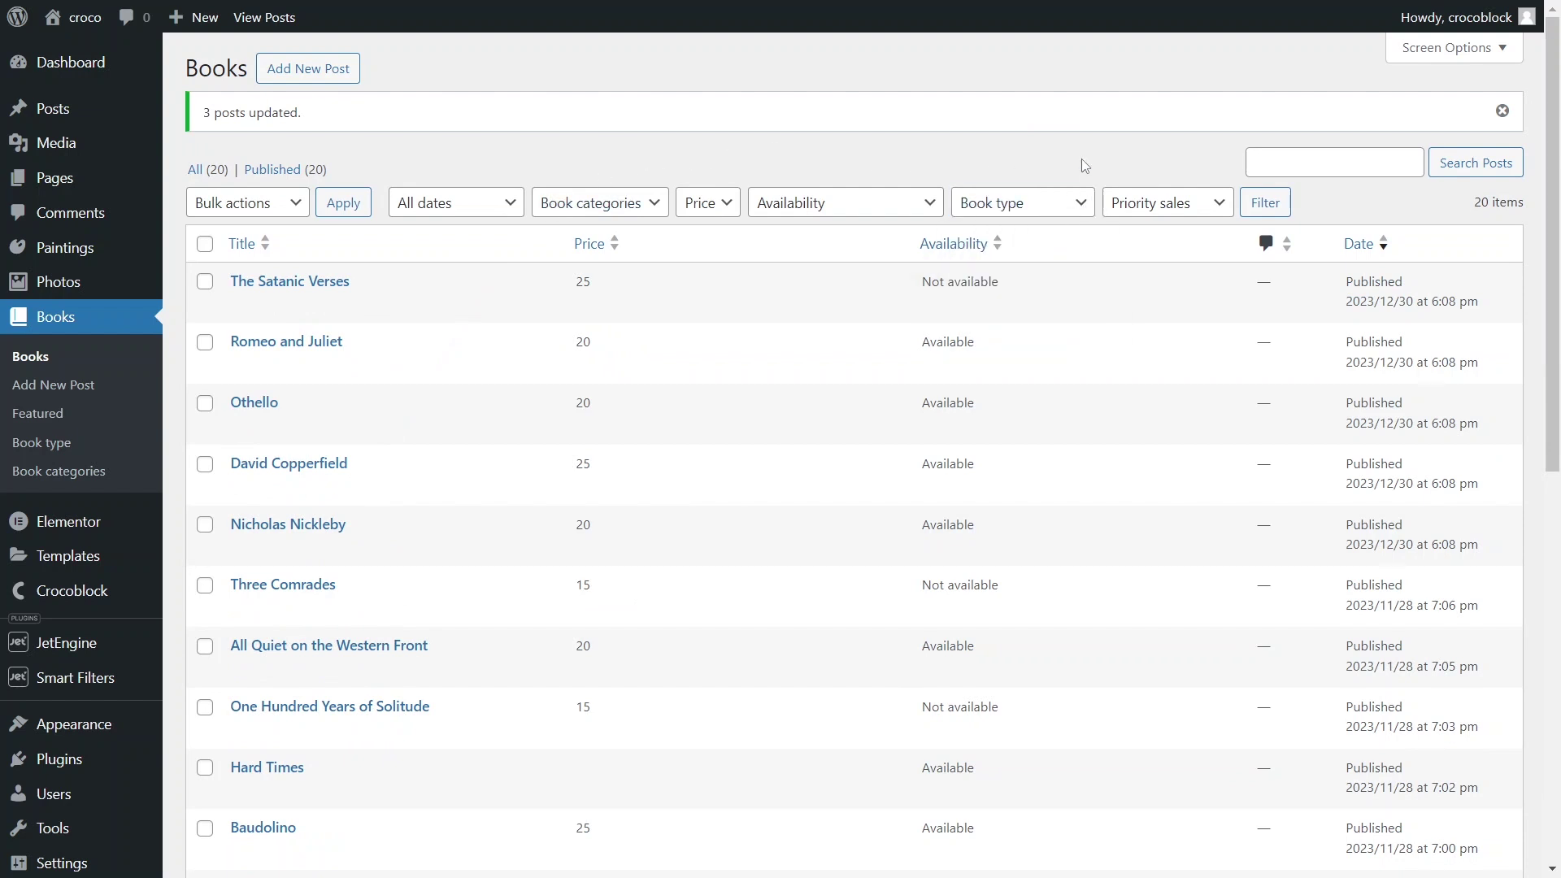